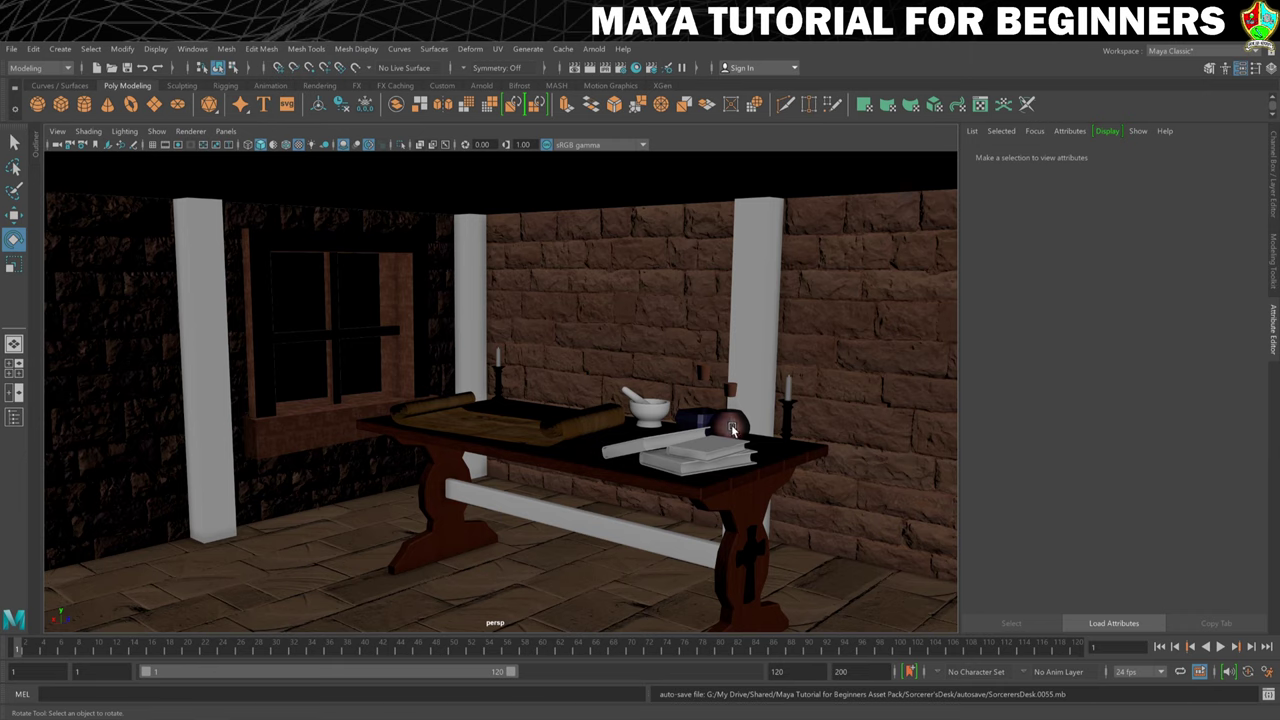
- Isolate the book on top of the desk's stack by hiding all unselected objects, and switch to the UV Editing workspace
left_click(748, 452)
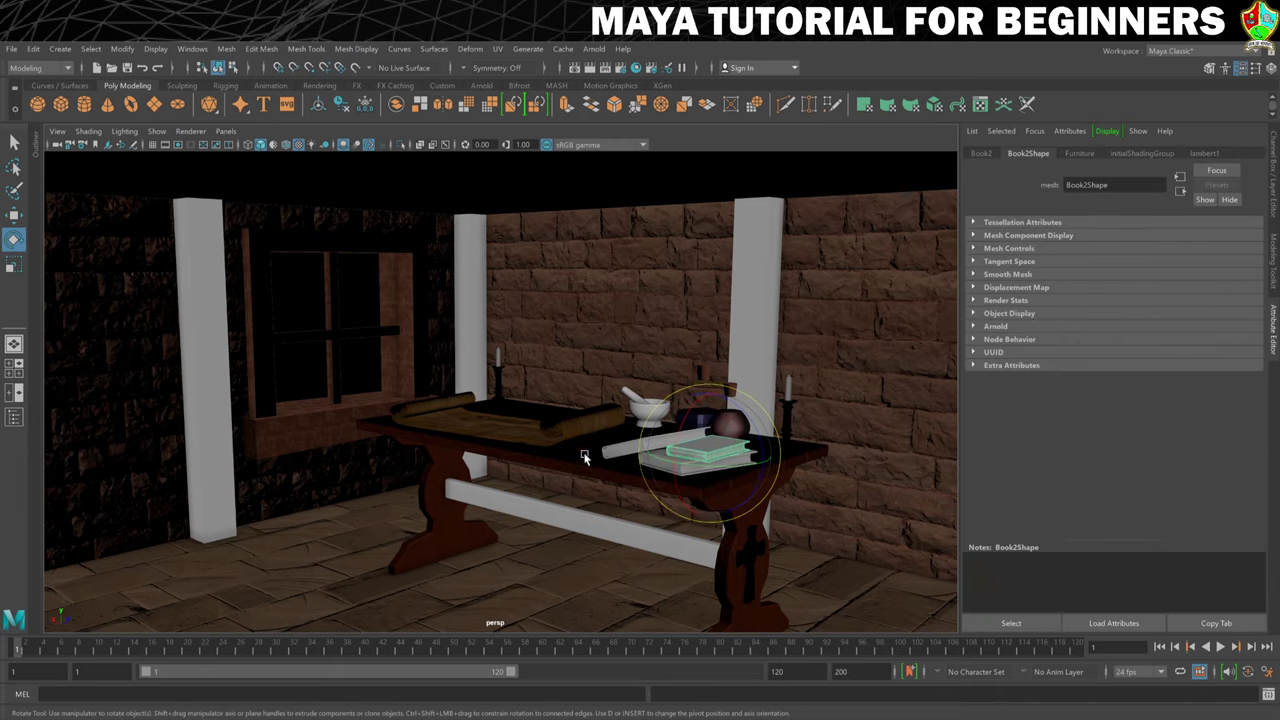
scroll(700, 464, "up", 2)
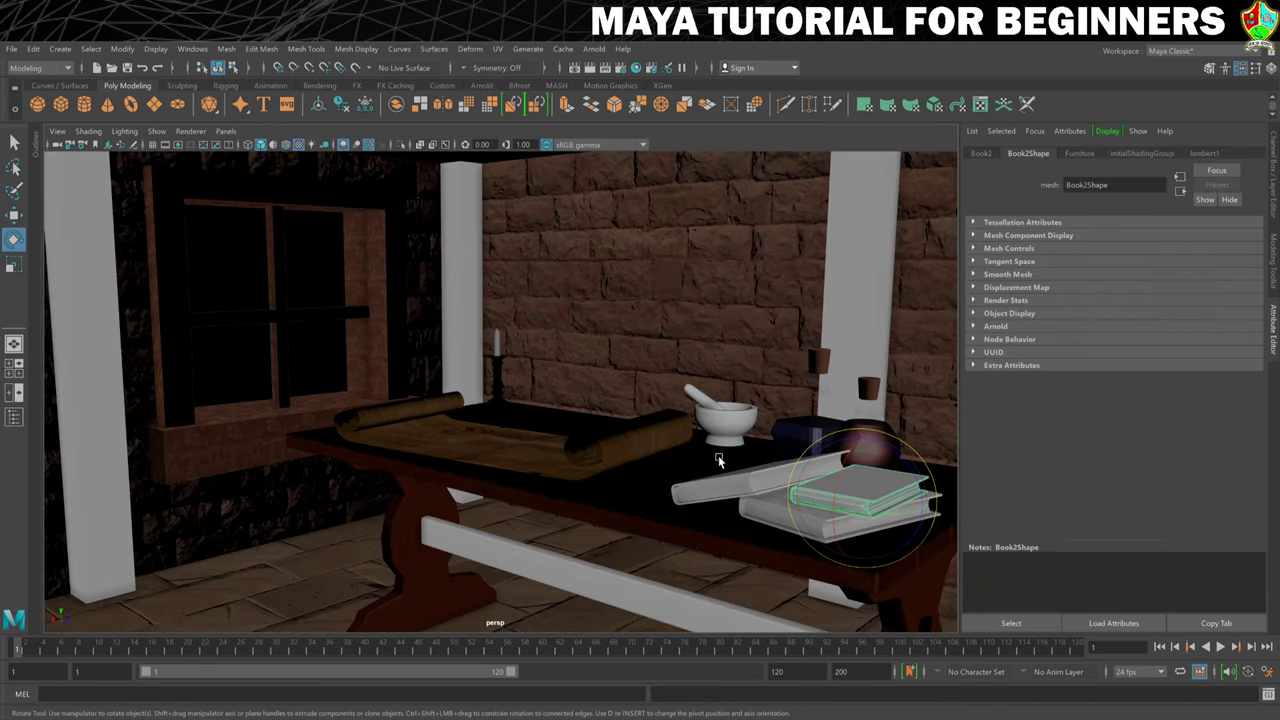
middle_click_drag(706, 462, 571, 410, "alt")
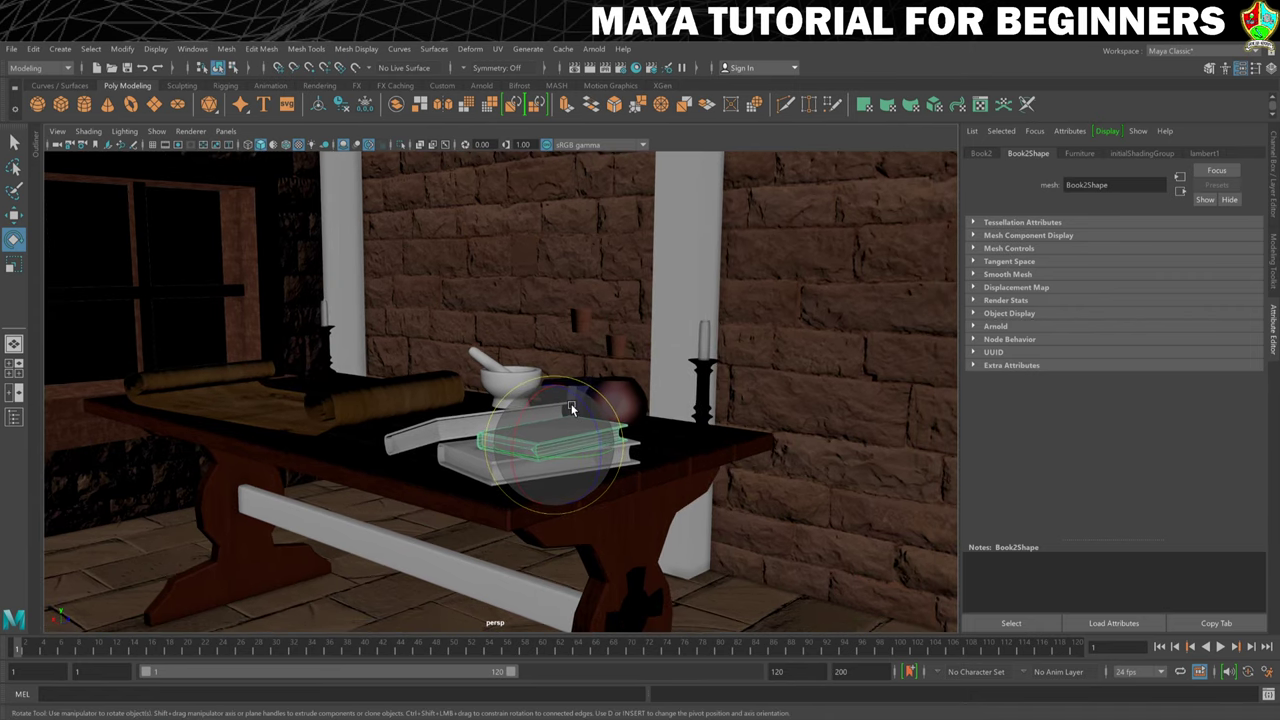
left_click(155, 48)
mouse_move(200, 122)
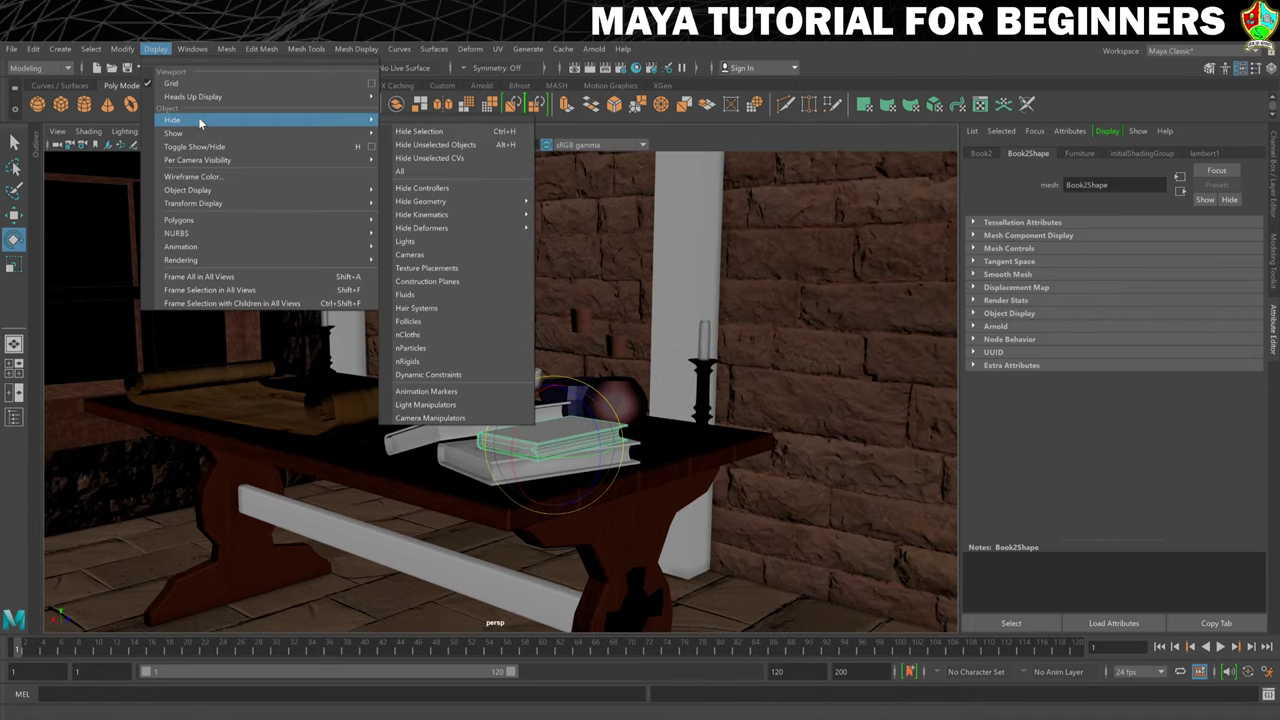
left_click(469, 149)
key("f")
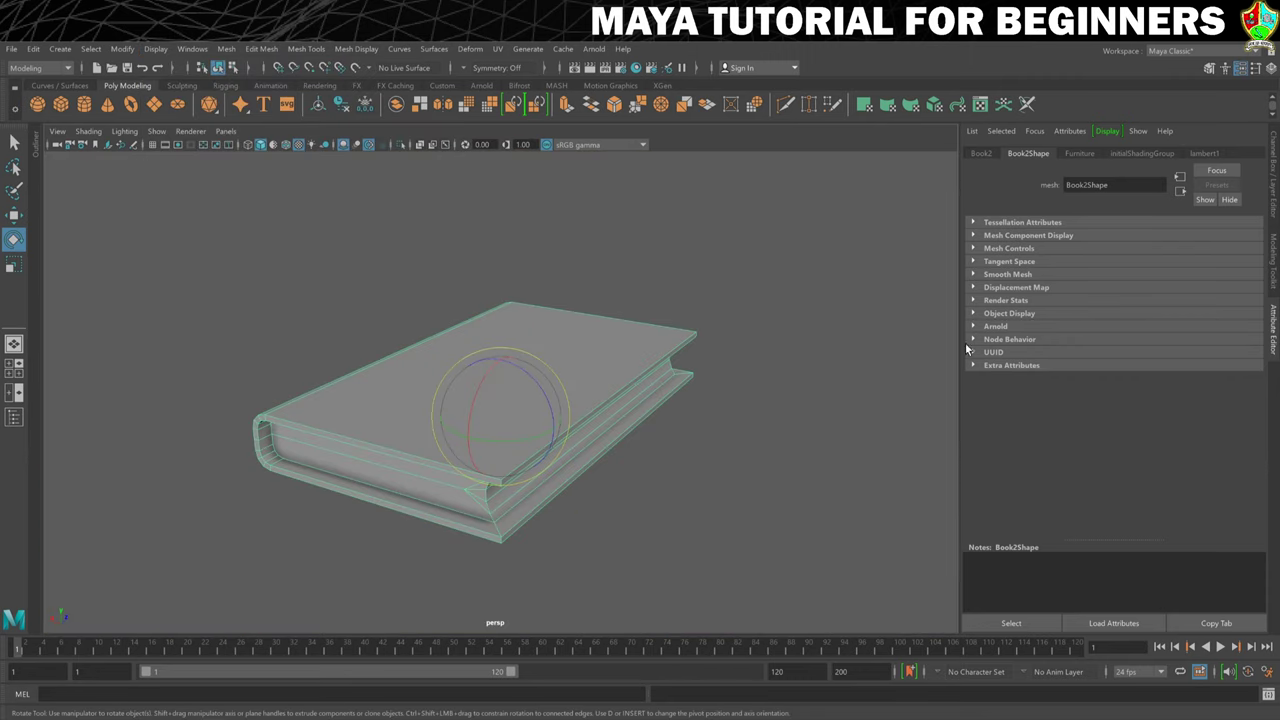
left_click(1164, 52)
left_click(1174, 134)
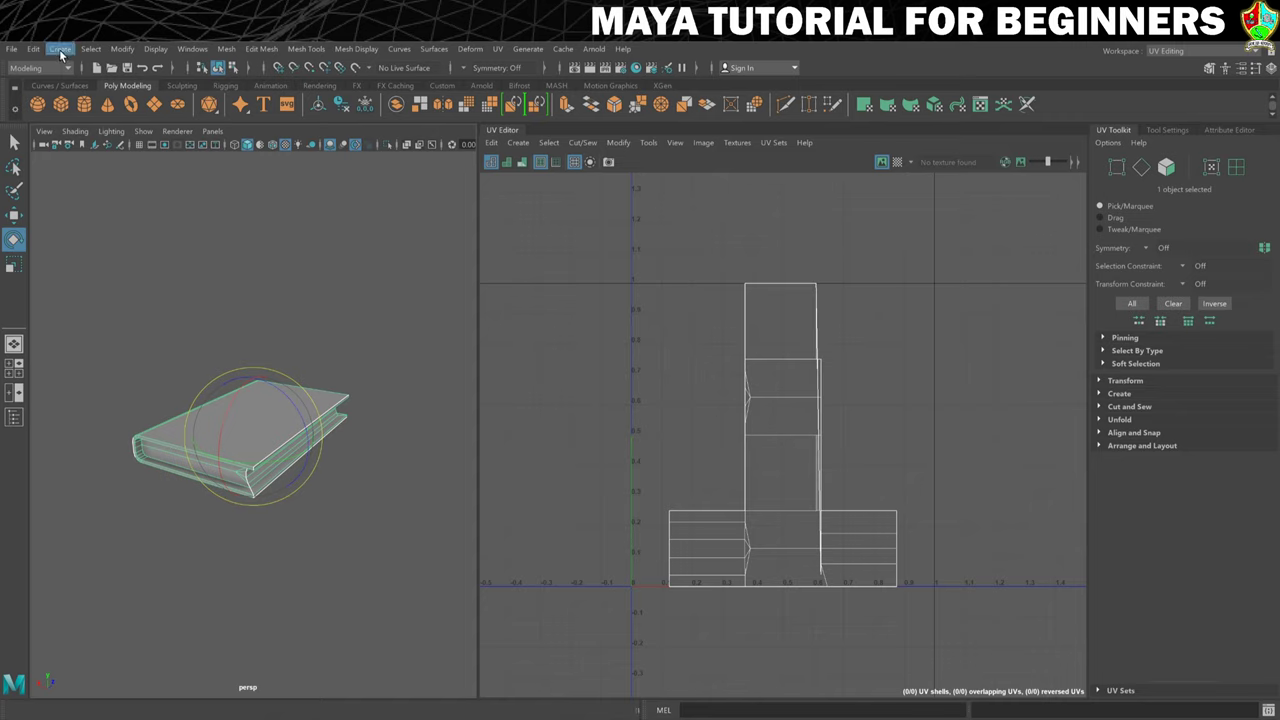
- Freeze the book's transformations and delete its construction history
left_click(121, 48)
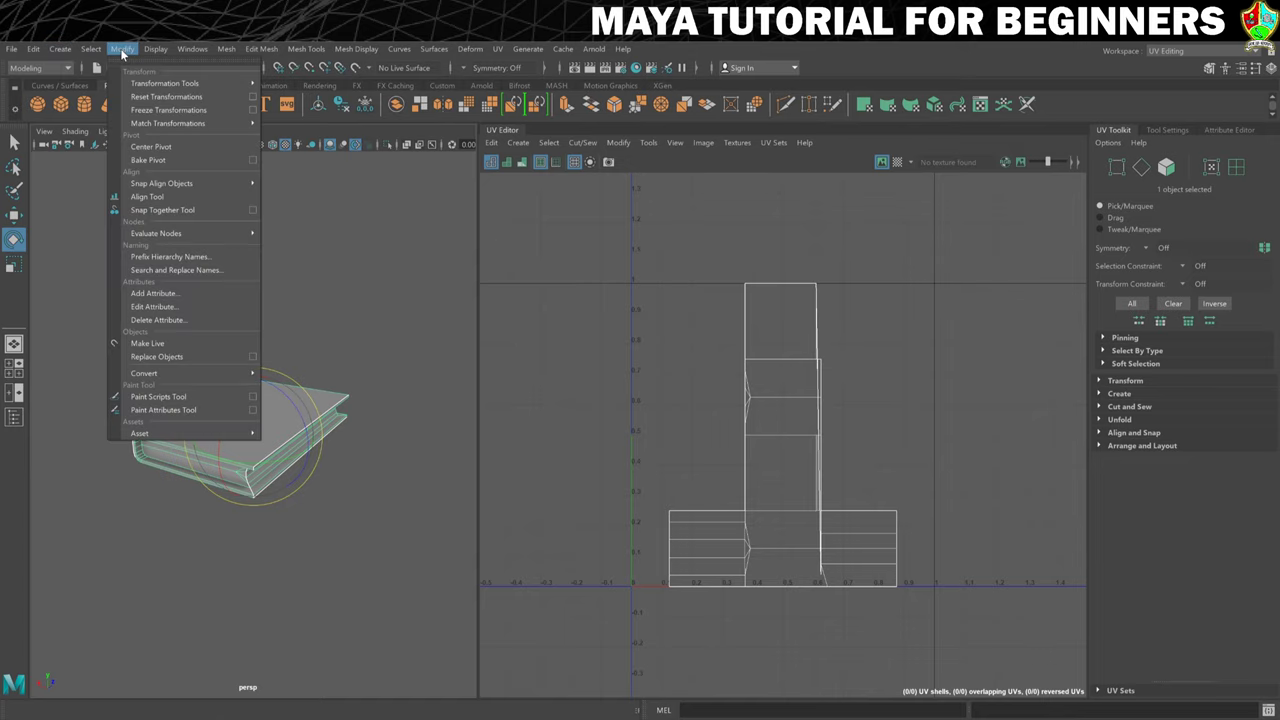
left_click(153, 111)
left_click(33, 48)
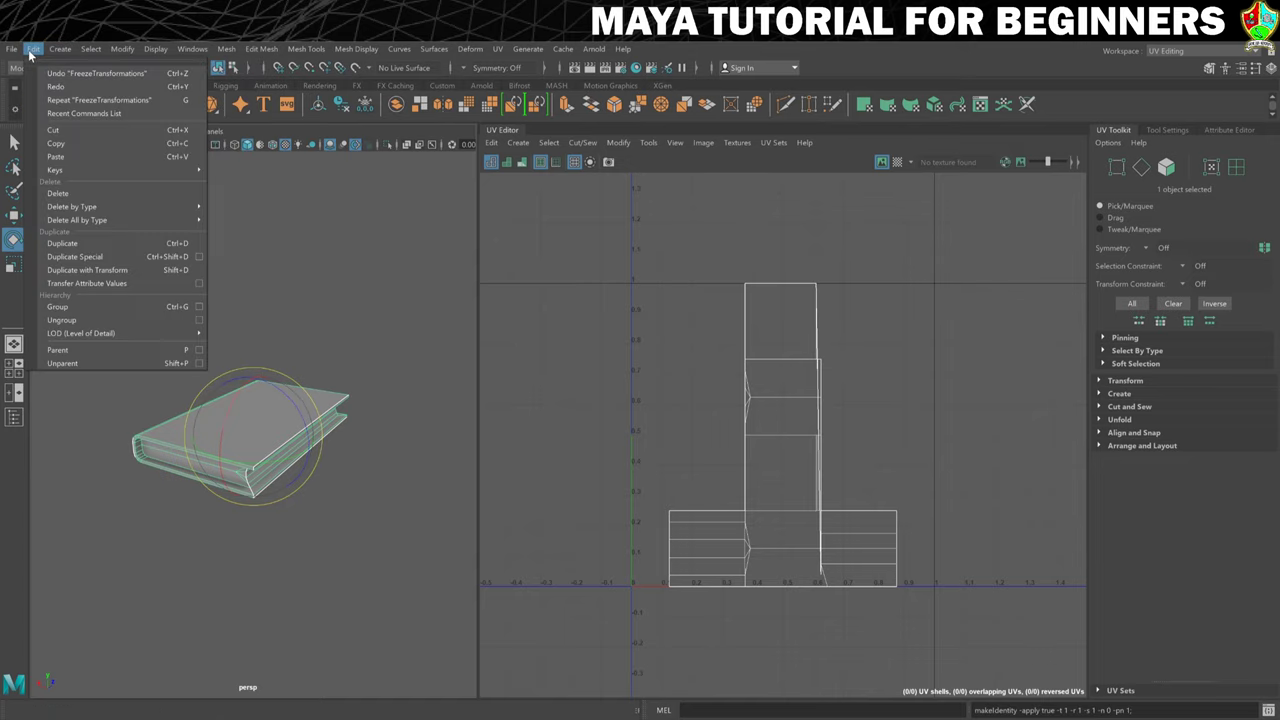
mouse_move(111, 207)
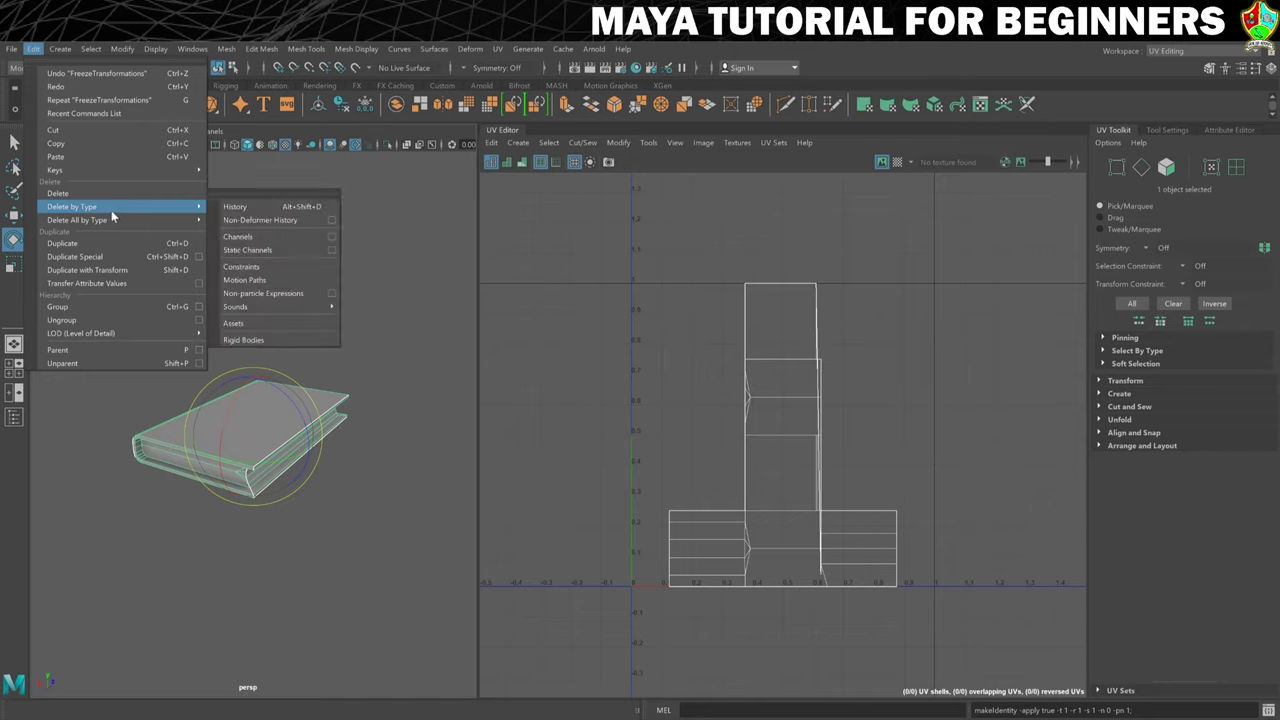
left_click(245, 208)
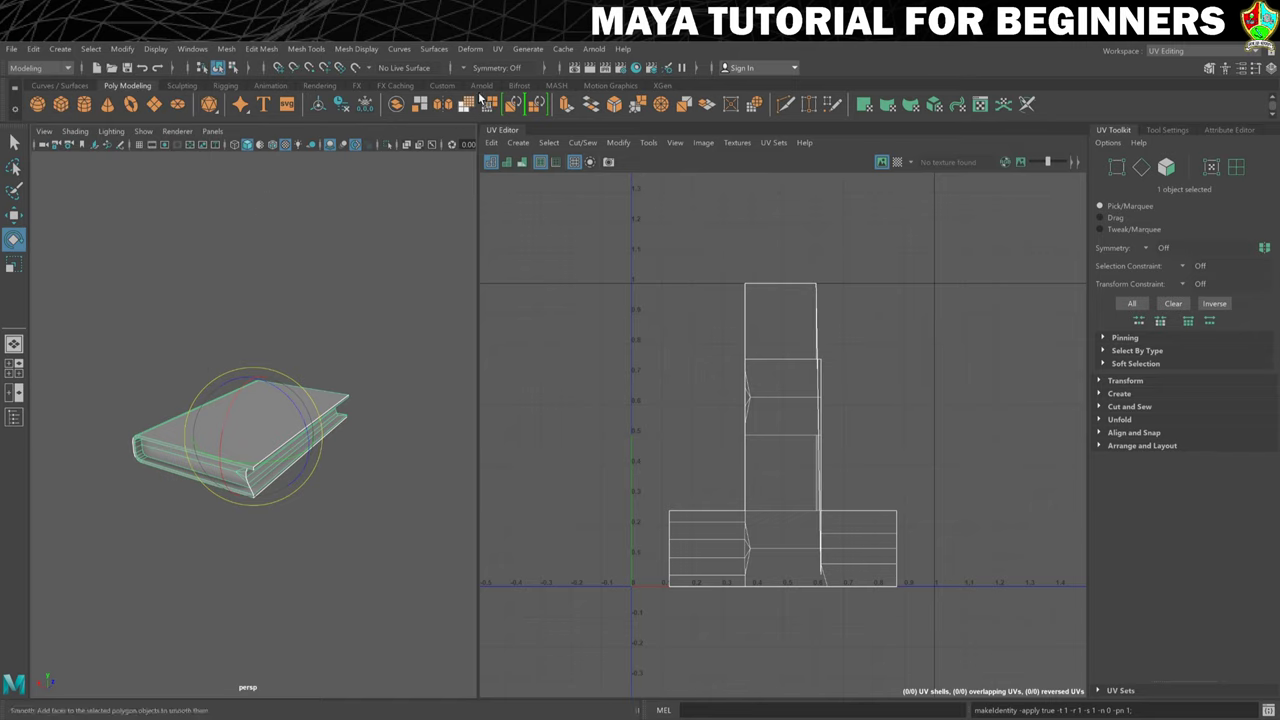
- Create automatic UV mapping for the book and set the UV selection mode to UV Shell
left_click(497, 48)
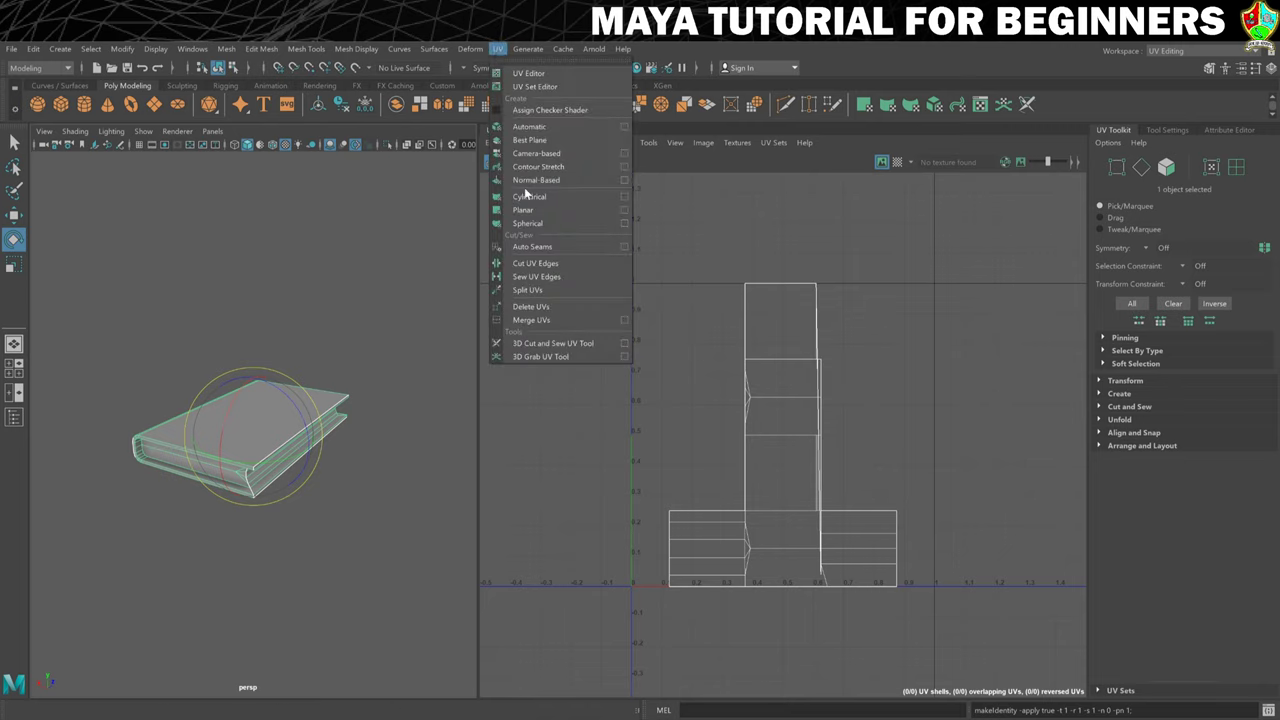
left_click(548, 126)
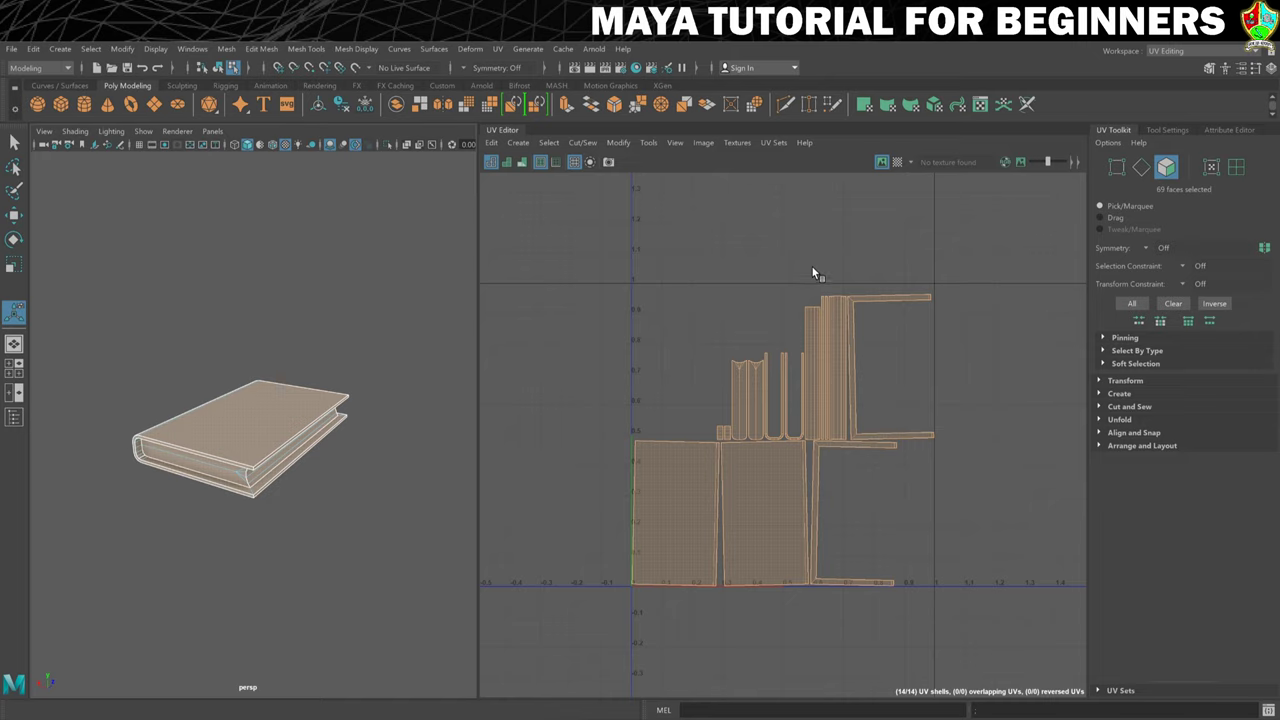
right_click(739, 421)
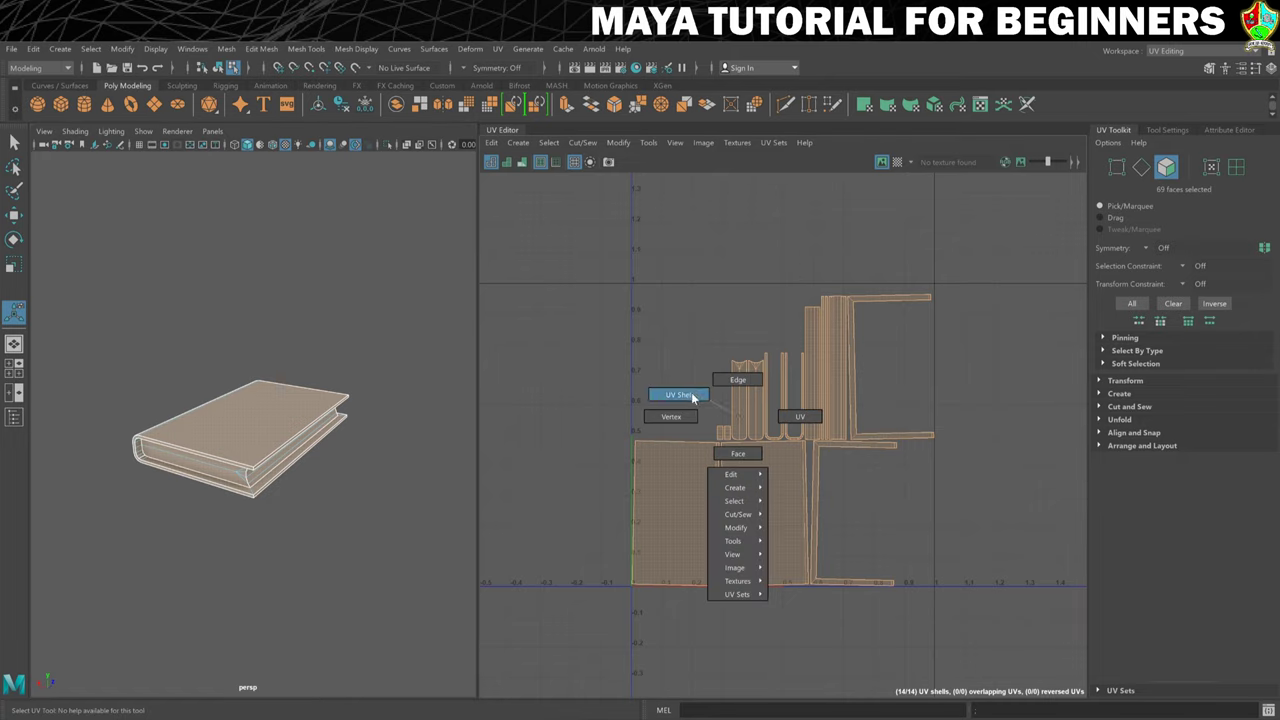
left_click(692, 396)
- Orient all of the book's UV shells upright and lay them out within the 0–1 UV square
scroll(799, 370, "up", 3)
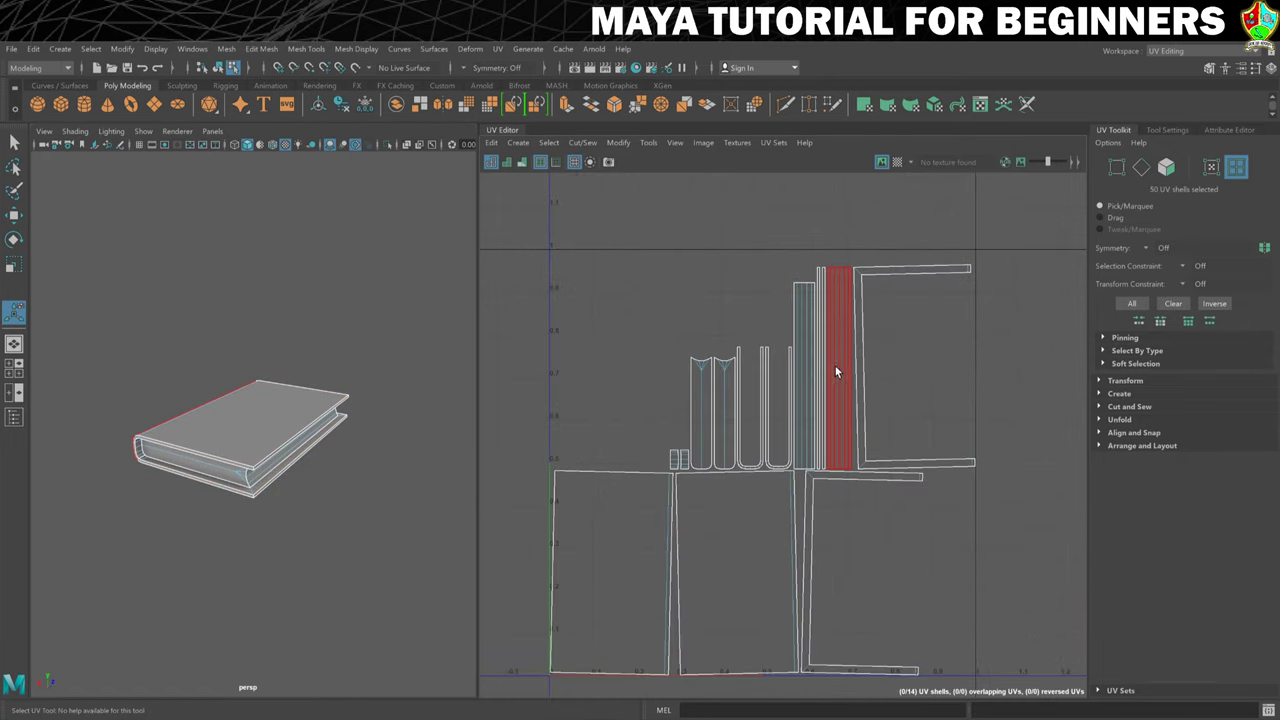
left_click_drag(546, 288, 996, 640)
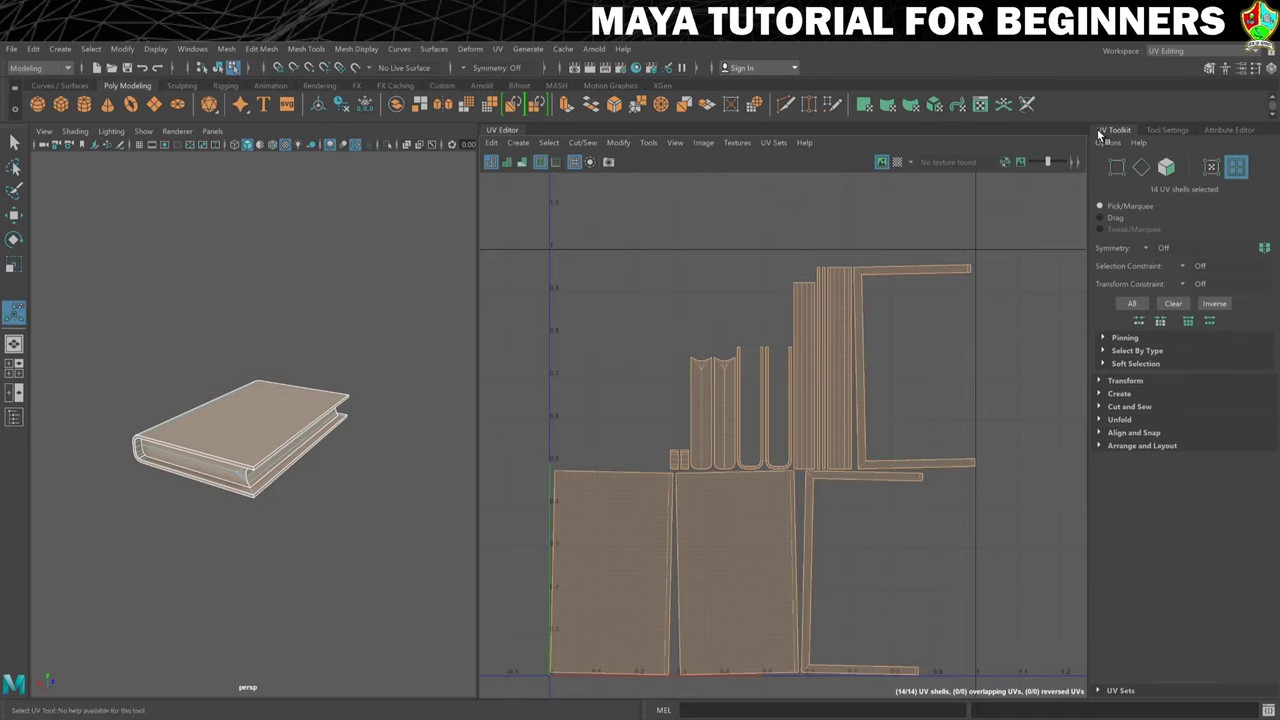
left_click(1101, 447)
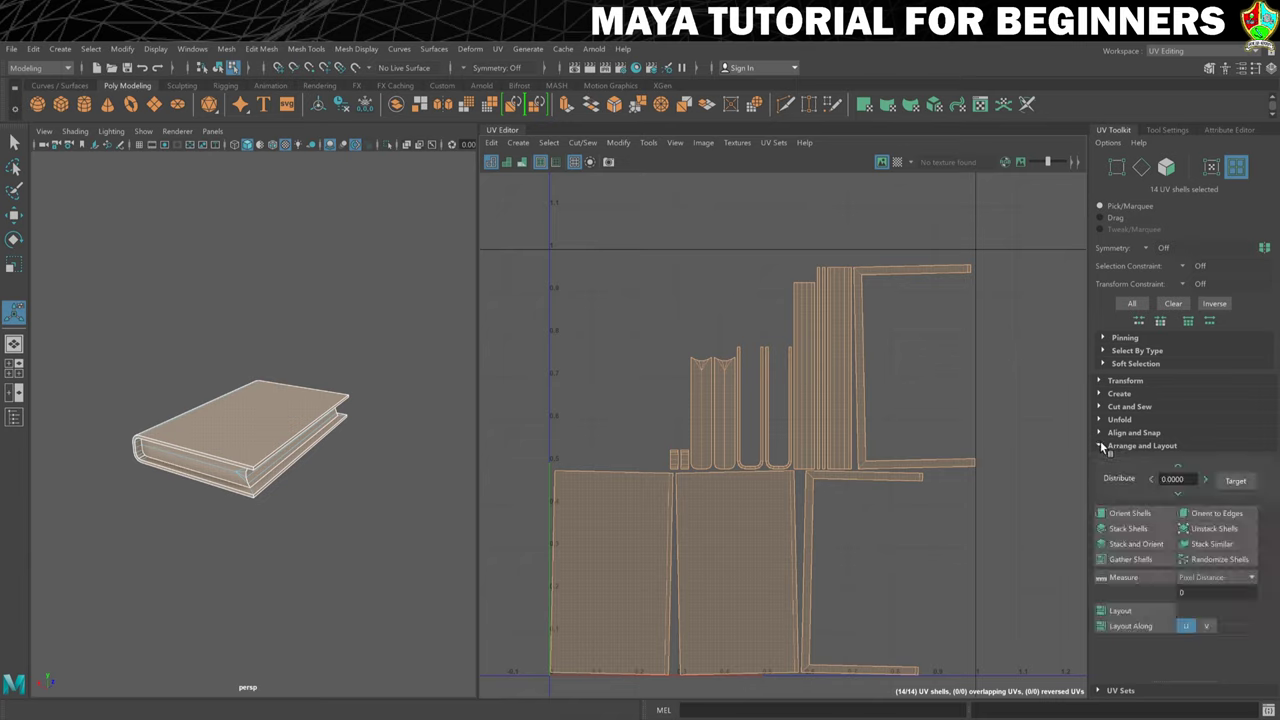
left_click(1131, 516)
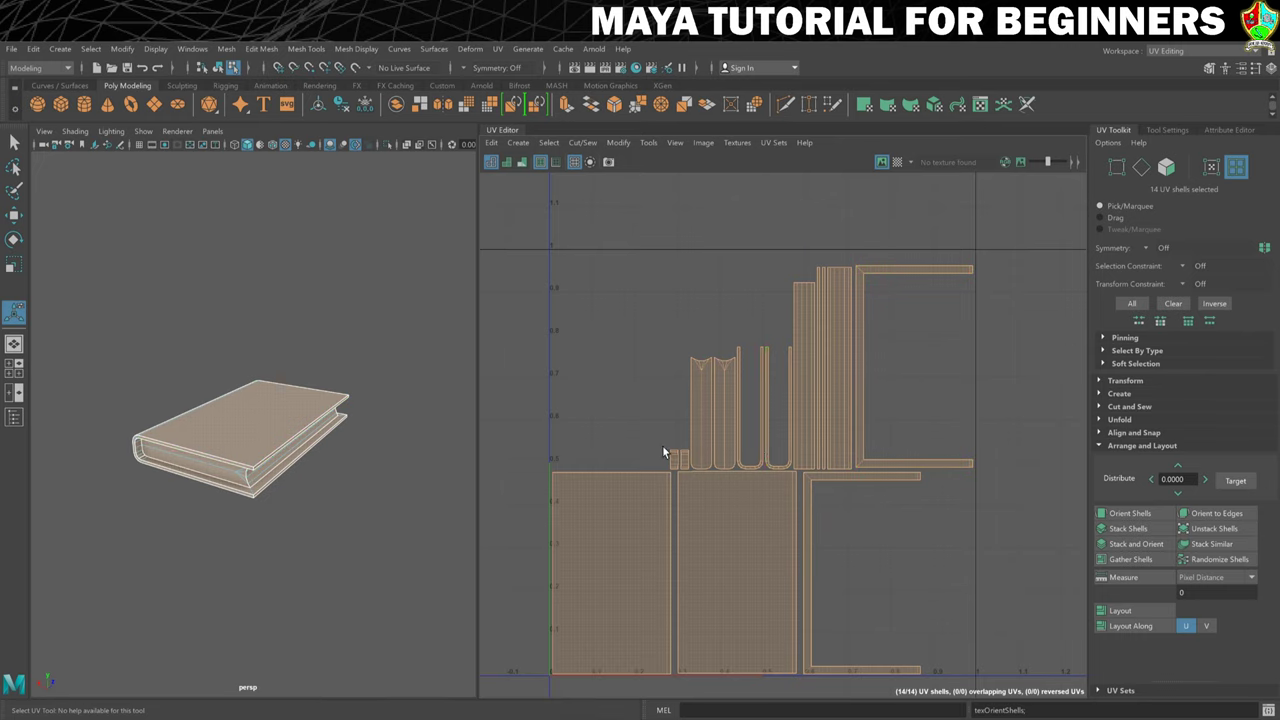
left_click(1136, 610)
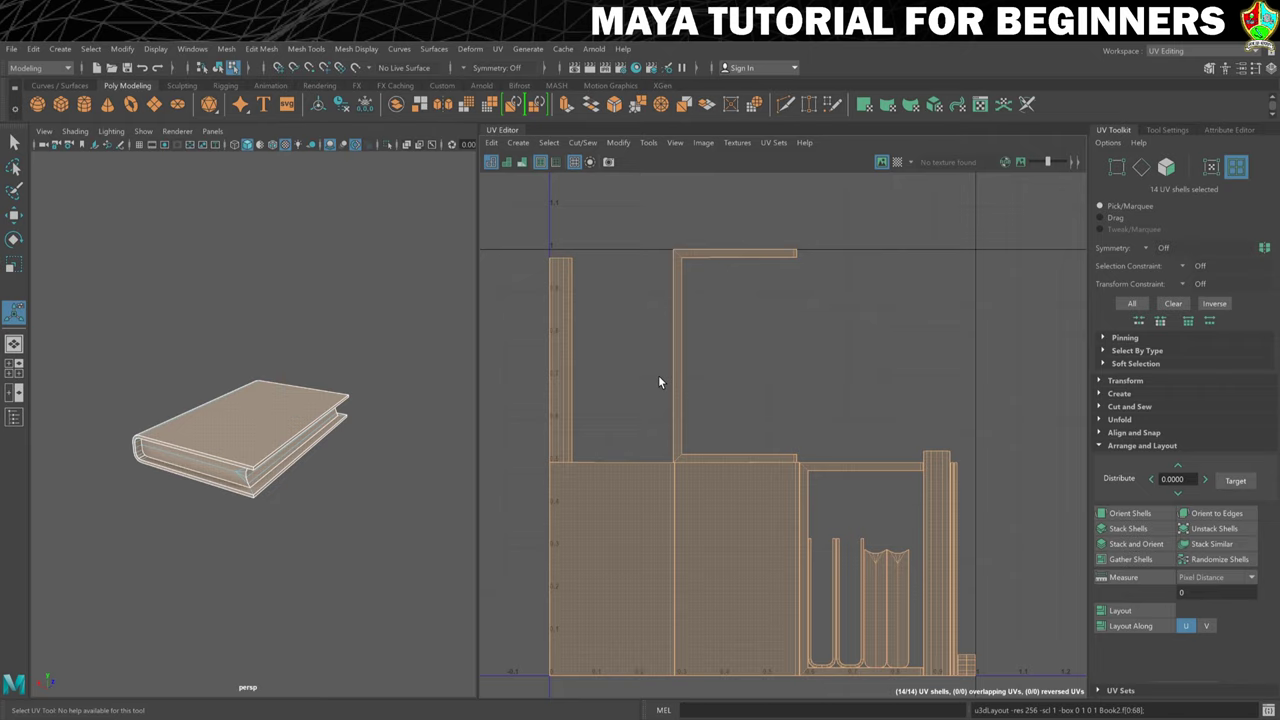
- Move the top cover's UV shell out of the 0–1 square into the empty space to its left
left_click(658, 514)
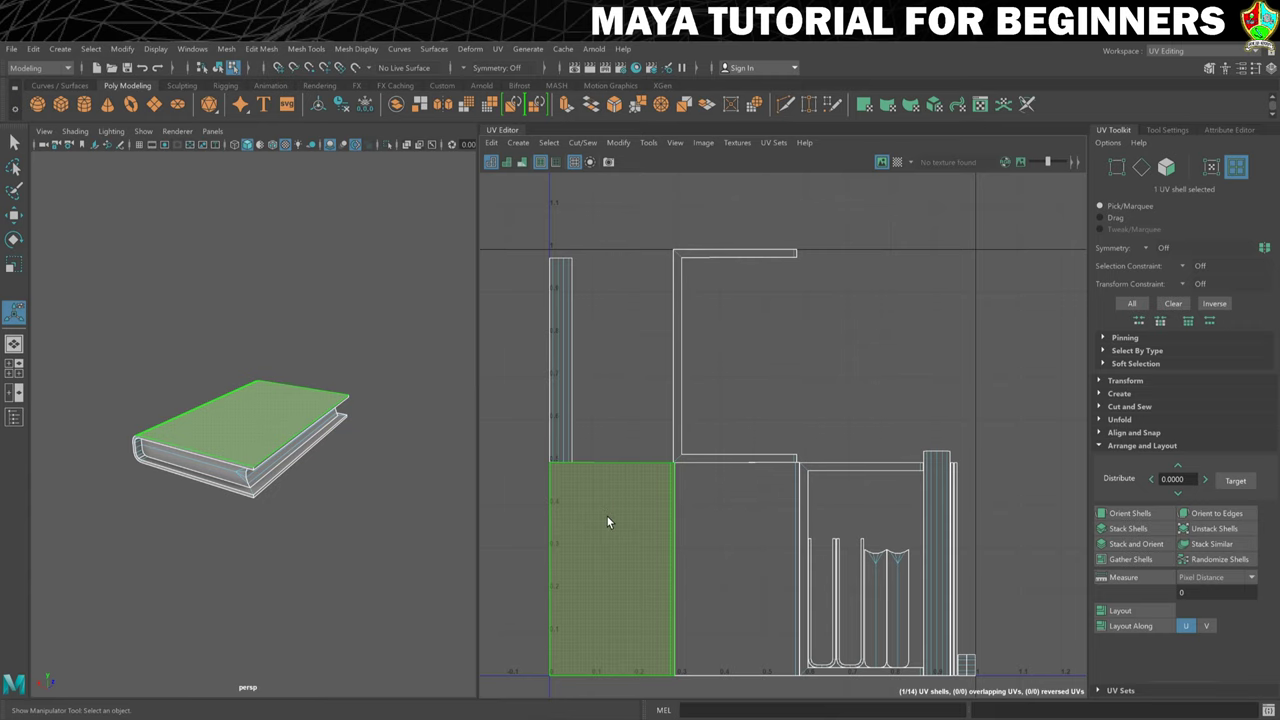
middle_click_drag(607, 516, 757, 460, "alt")
key("w")
left_click_drag(760, 505, 595, 452)
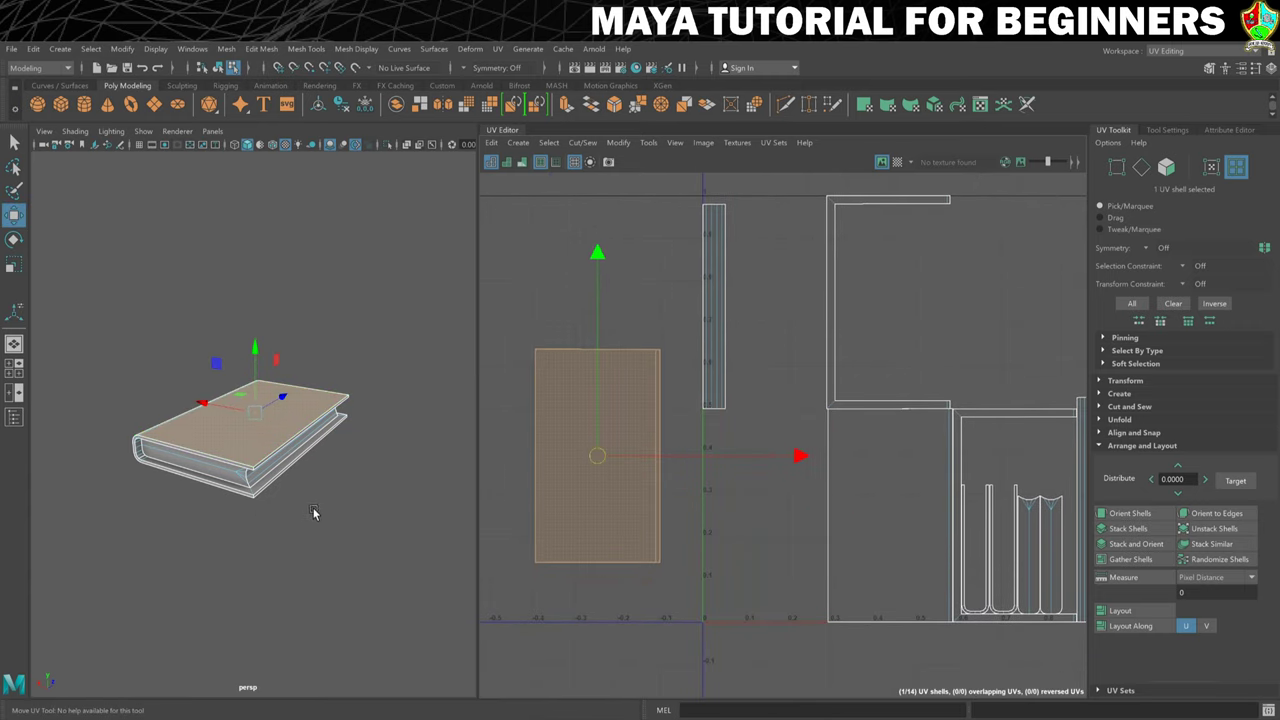
- Stitch the thin fore-edge strip of the top cover to the cover's UV shell along their shared long edge
scroll(291, 500, "up", 5)
scroll(274, 506, "down", 3)
left_click_drag(251, 502, 284, 467, "alt")
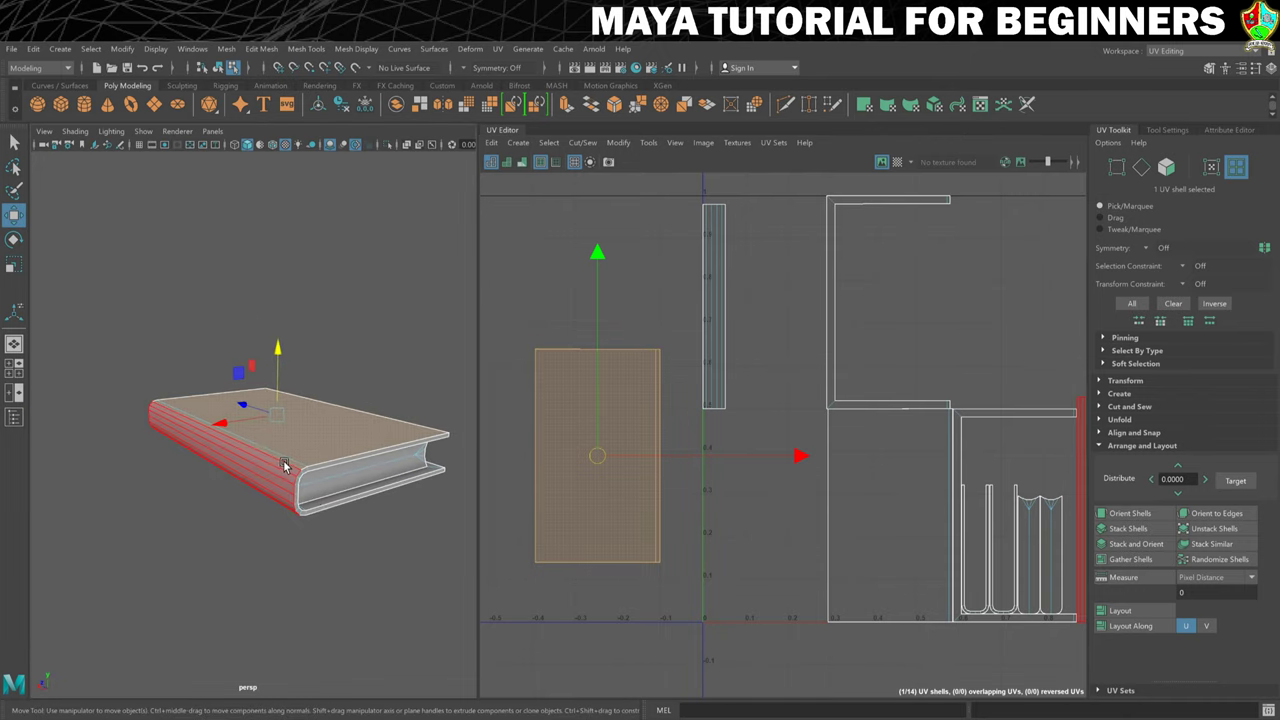
middle_click_drag(591, 471, 623, 459, "alt")
left_click_drag(404, 425, 255, 413, "alt")
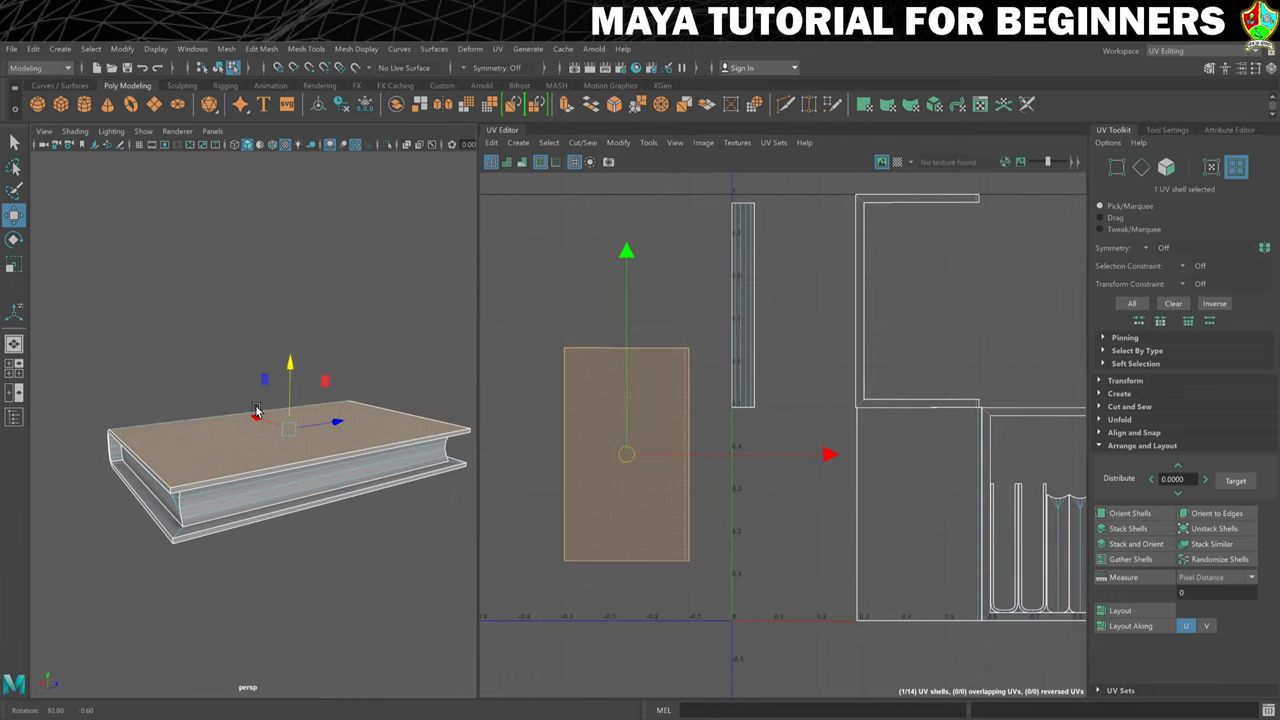
left_click(274, 456)
right_click_drag(274, 456, 272, 347)
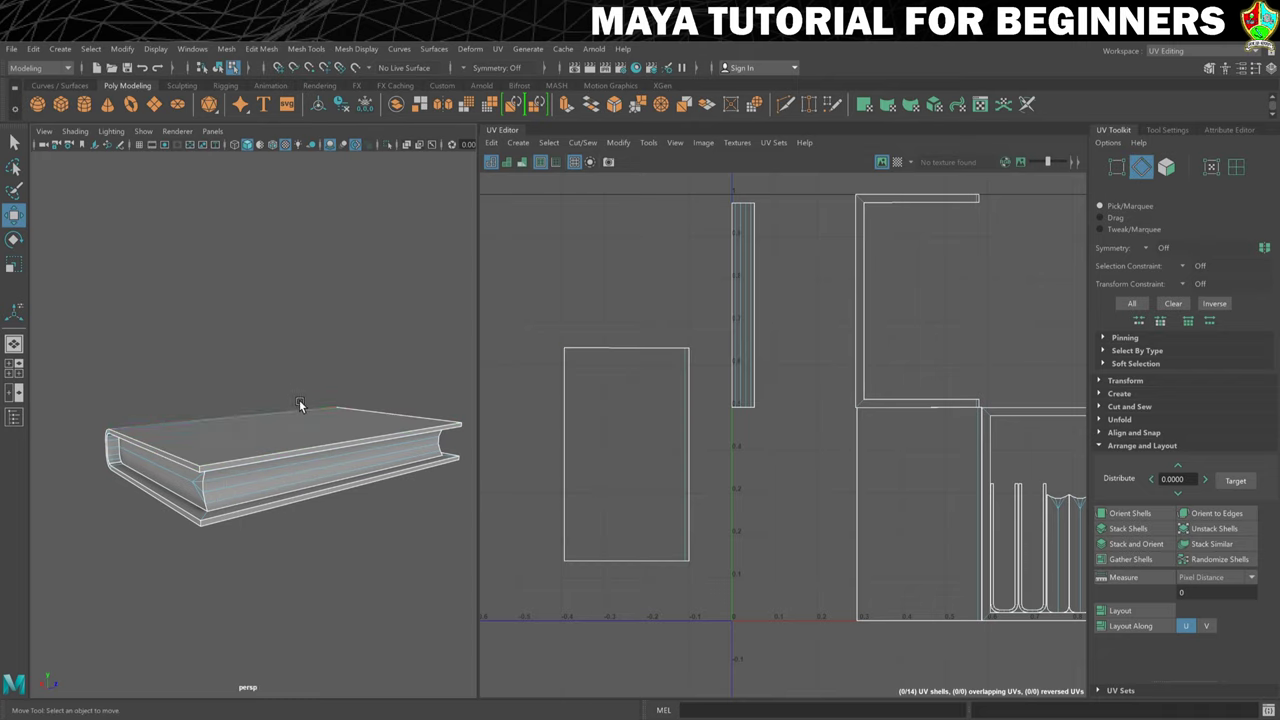
left_click(306, 452)
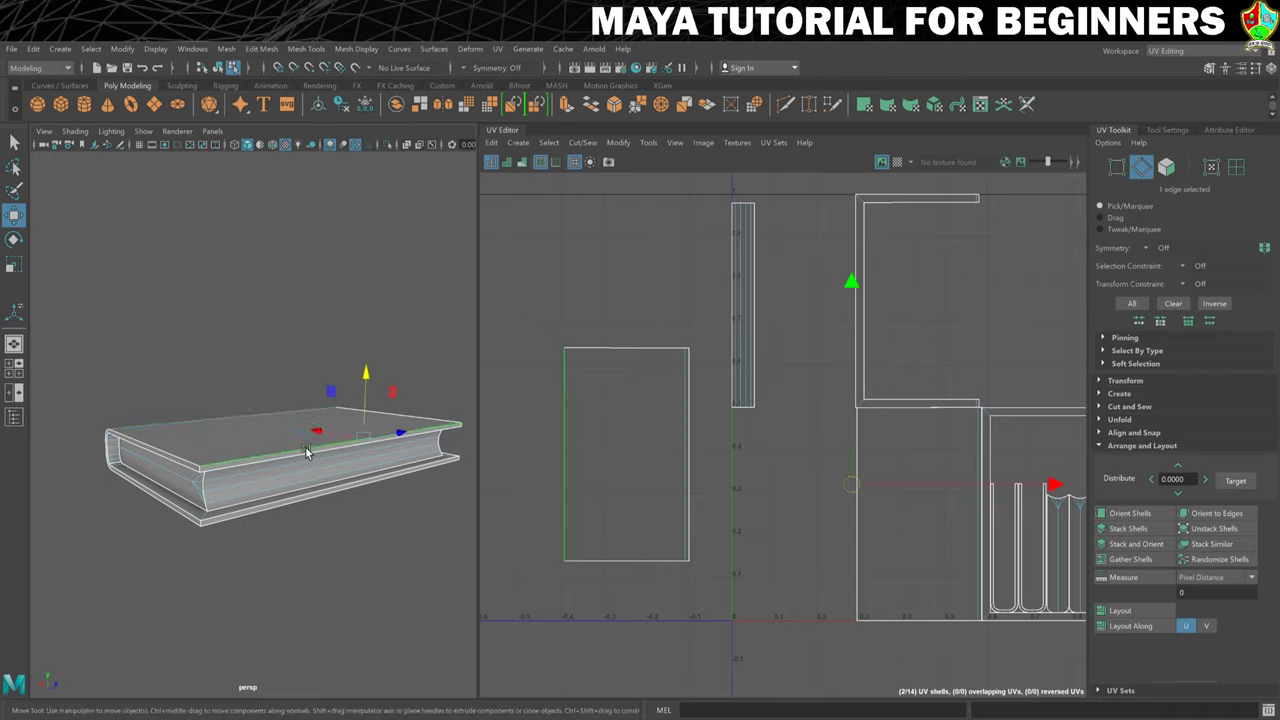
left_click(1103, 407)
left_click(1127, 491)
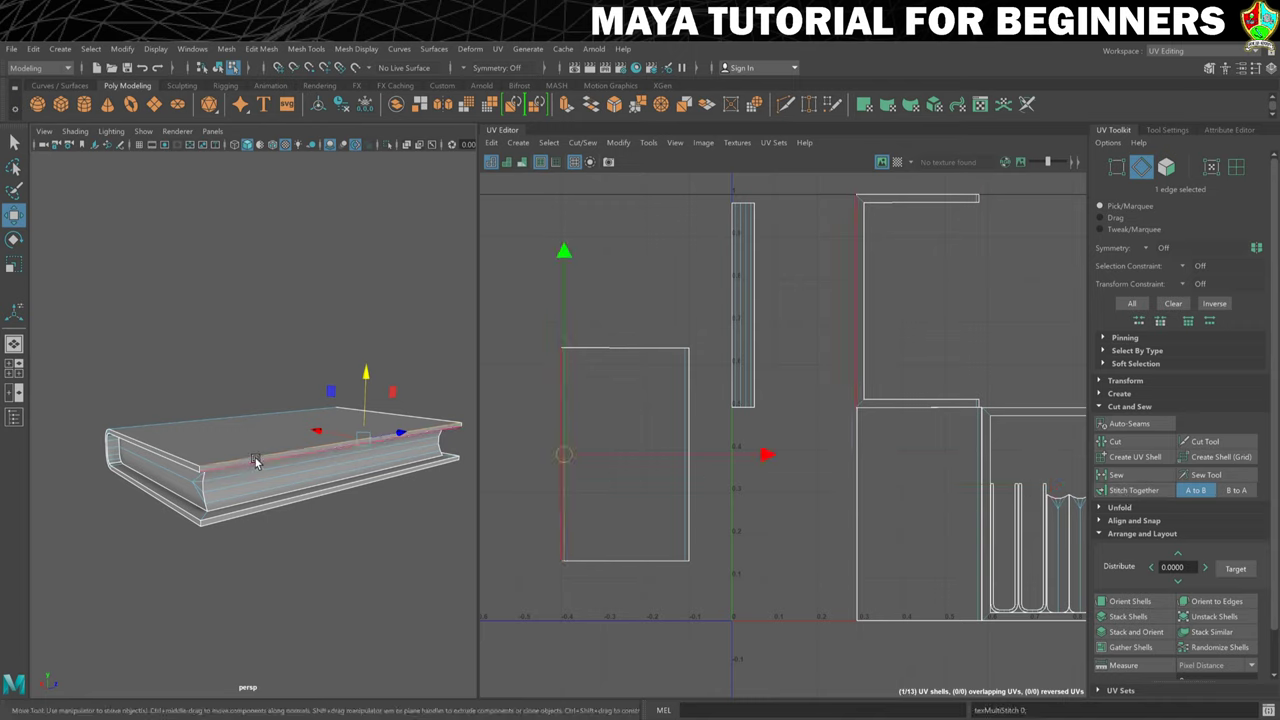
- Stitch the spine's UV shell to the top cover's shell along the cover's spine-side edge
right_click_drag(256, 459, 296, 476)
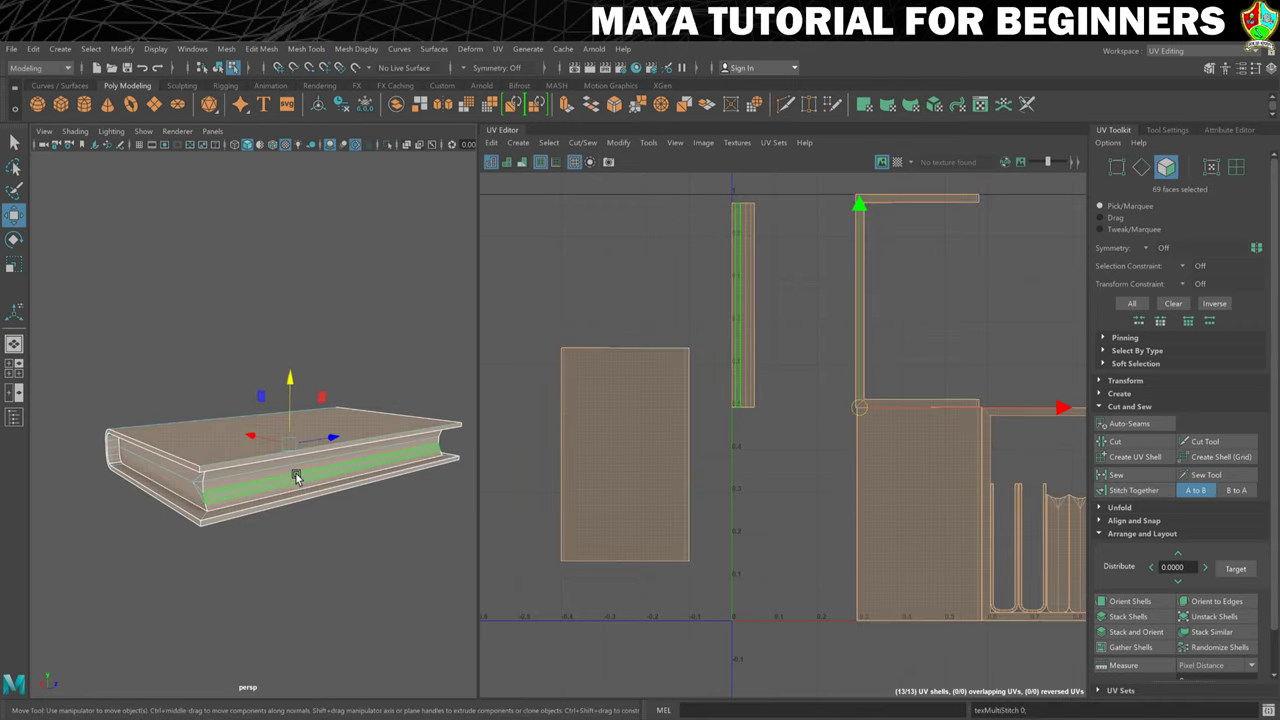
left_click(287, 455)
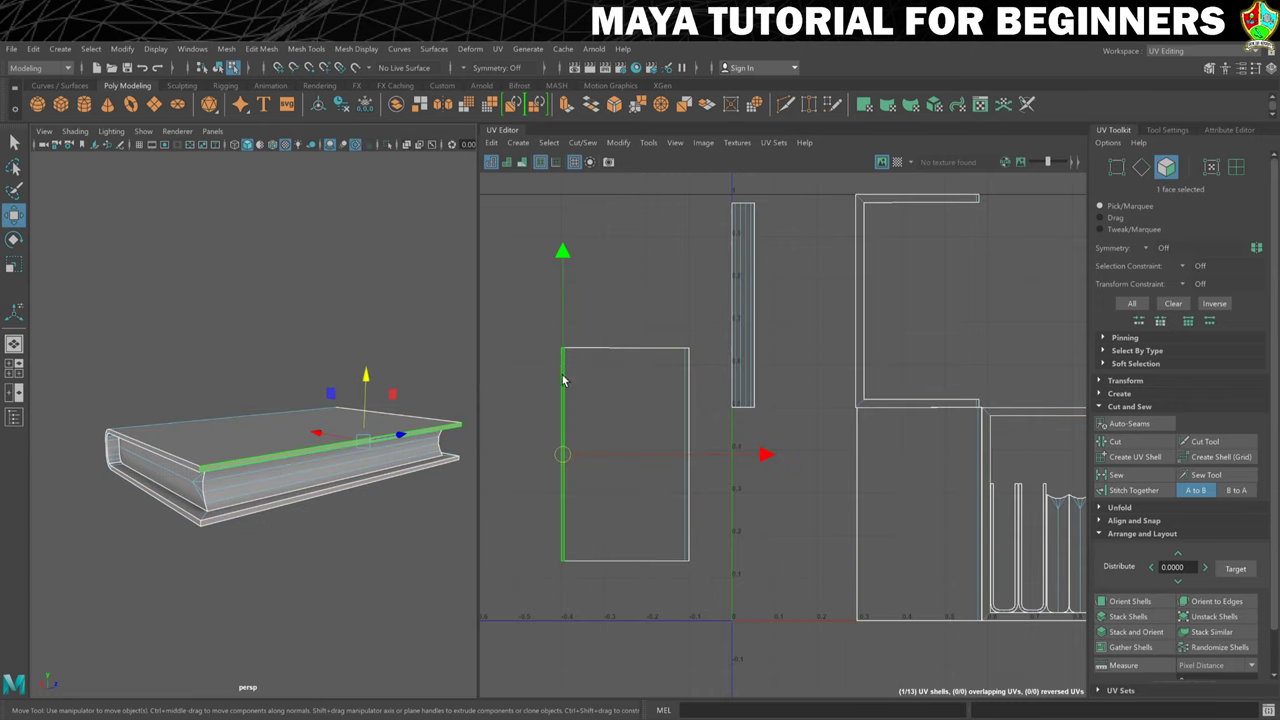
left_click_drag(286, 451, 237, 391, "alt")
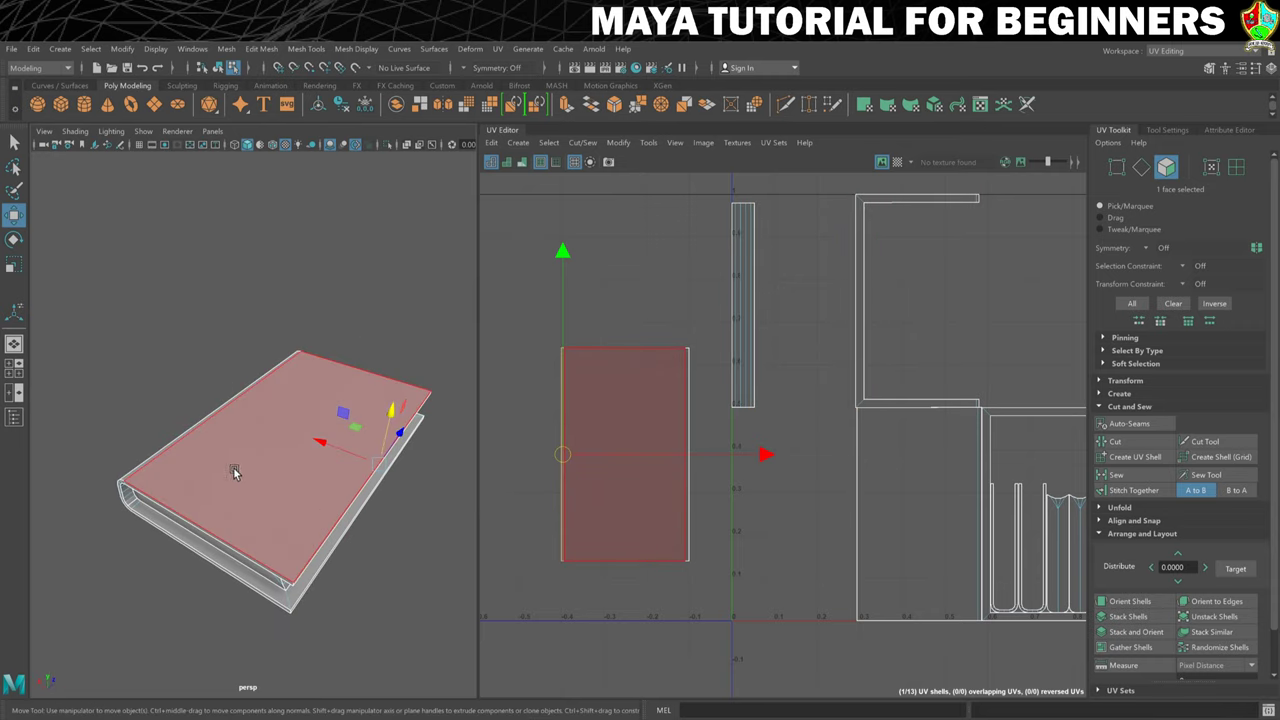
left_click_drag(233, 472, 309, 455, "alt")
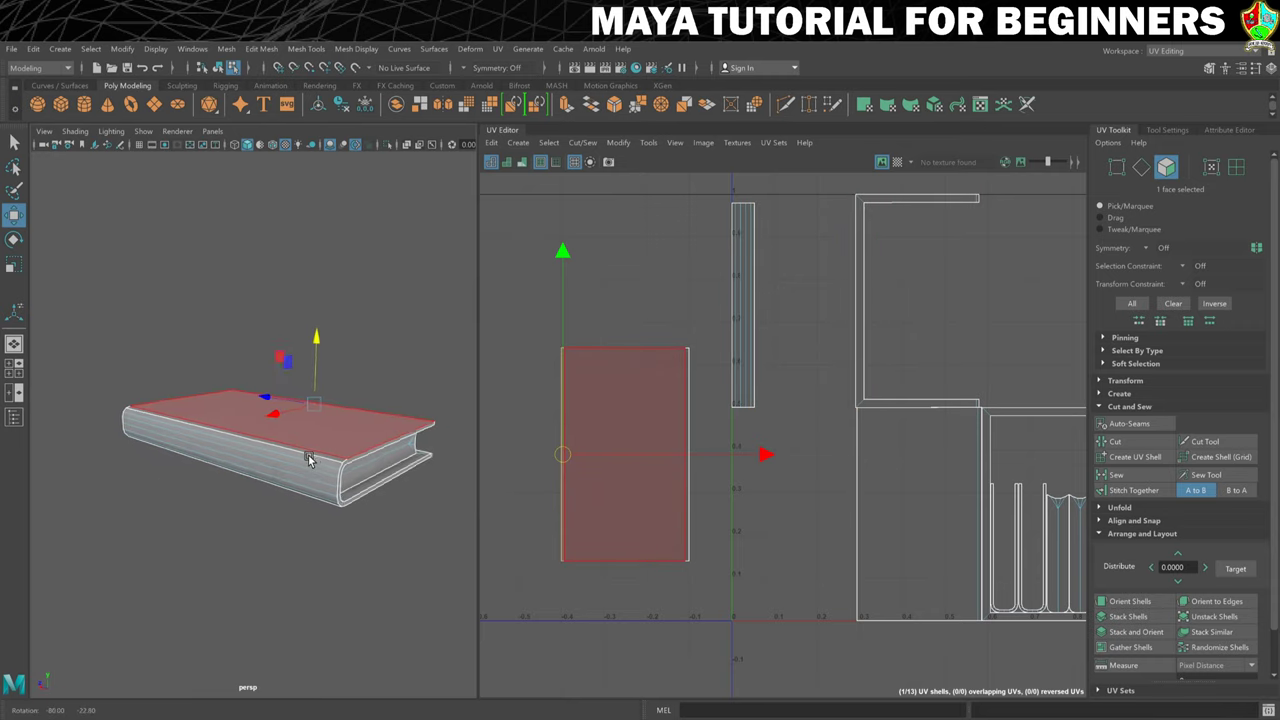
left_click(691, 408)
right_click_drag(691, 406, 690, 378)
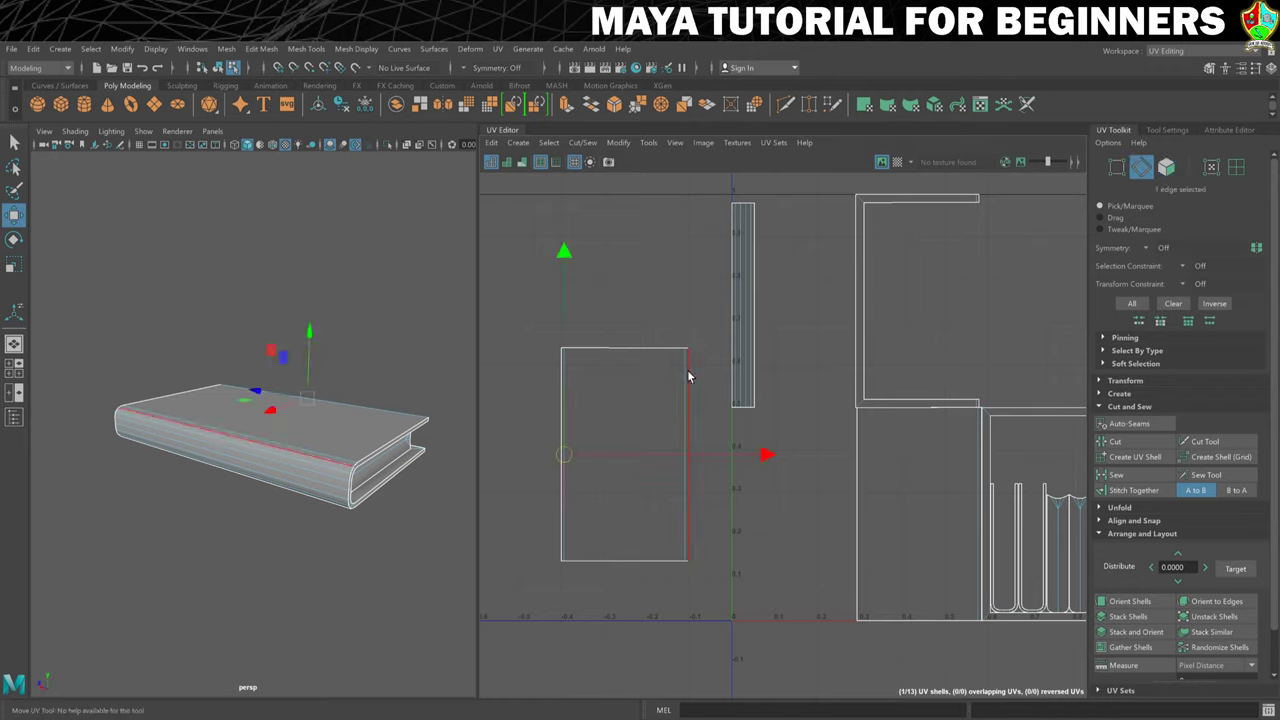
left_click(688, 407)
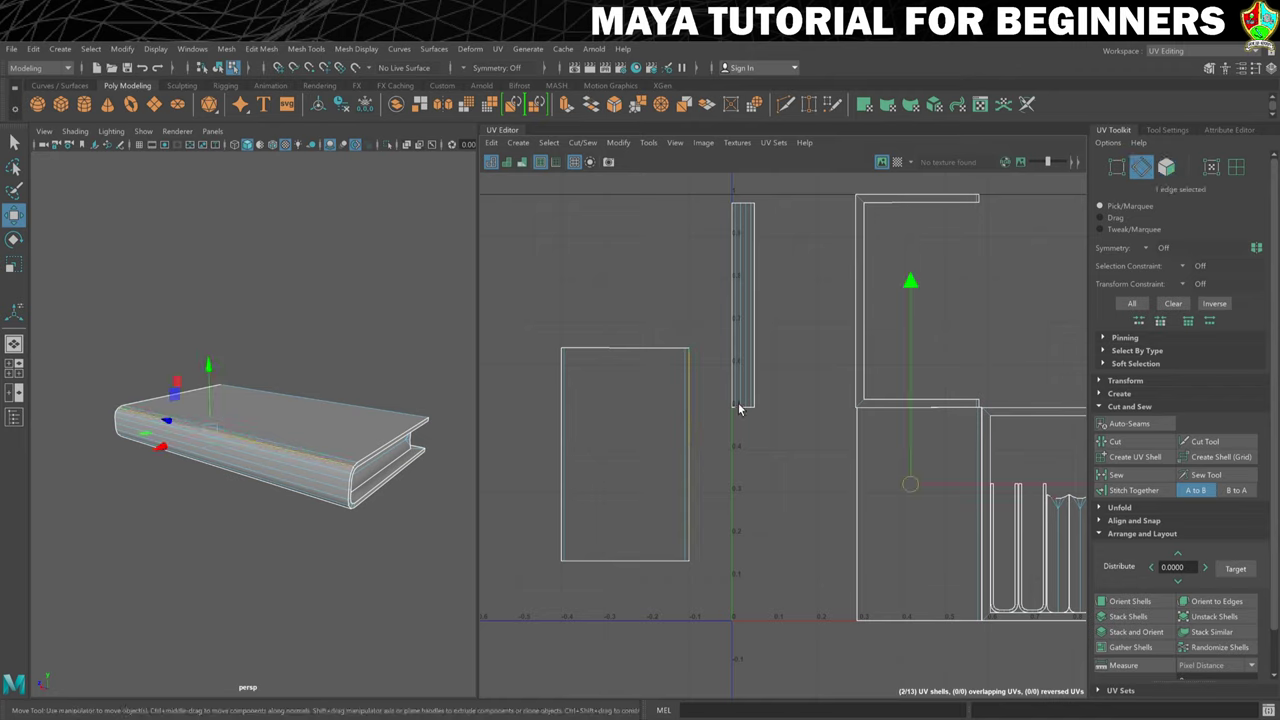
left_click(1130, 490)
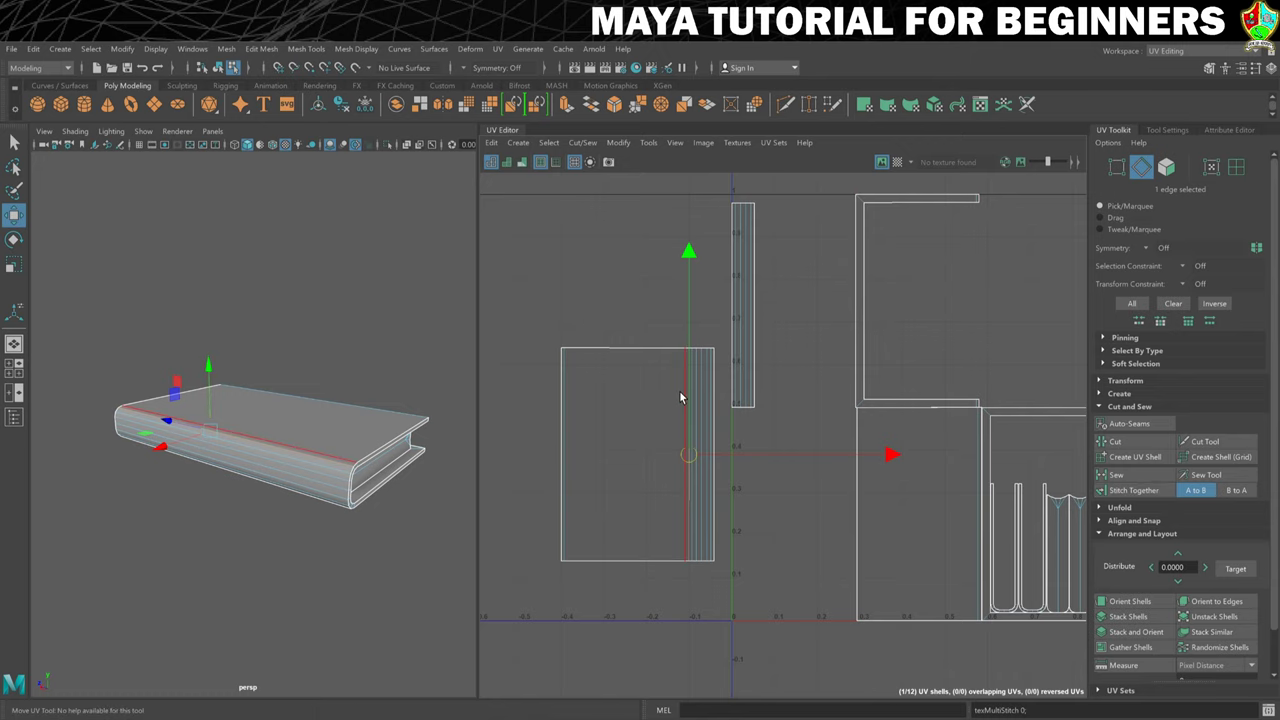
- Stitch the bottom cover's UV shell to the free long edge of the spine
left_click(715, 420)
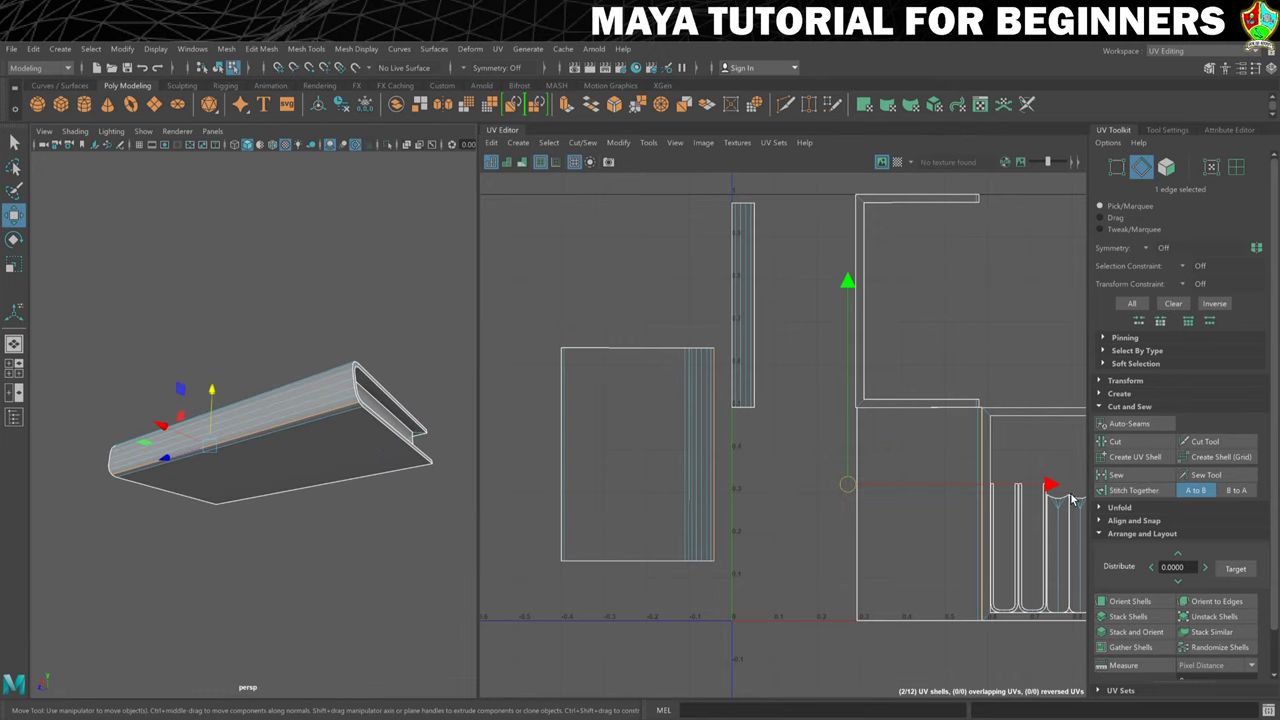
left_click(1133, 491)
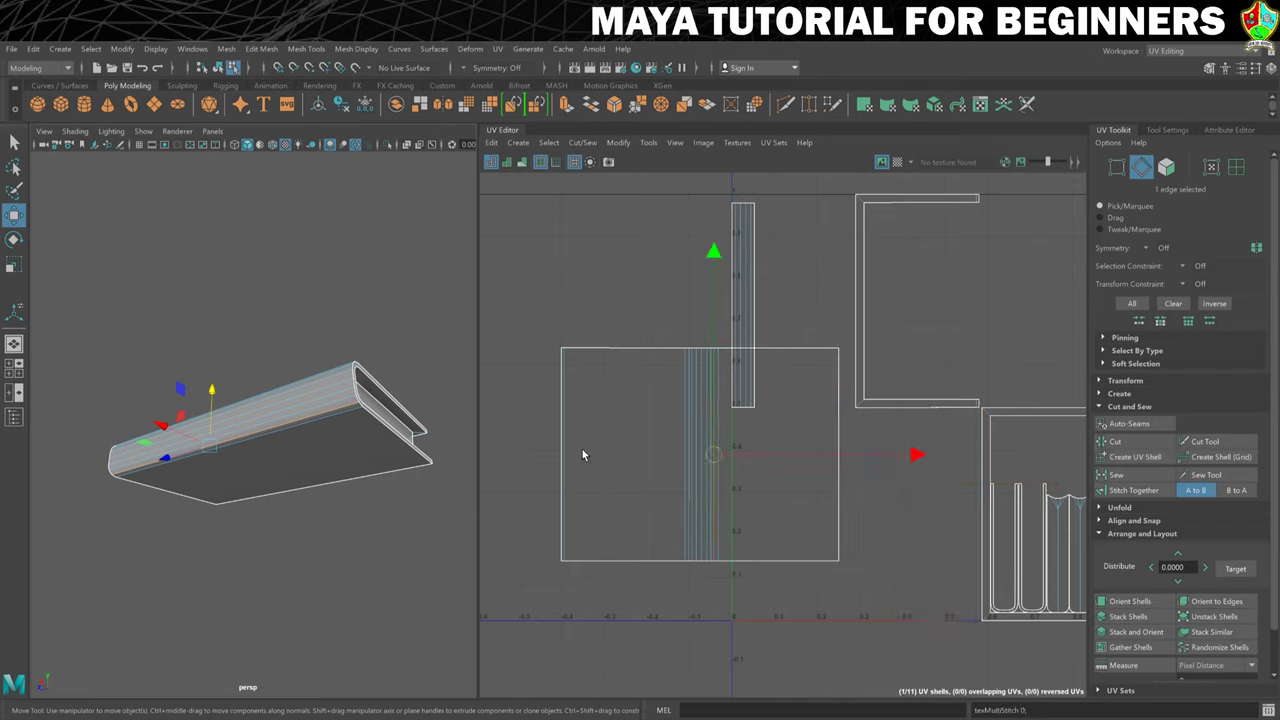
- Stitch the thin fore-edge strip of the bottom cover to the cover shell along the bottom cover's outer long edge
left_click(836, 421)
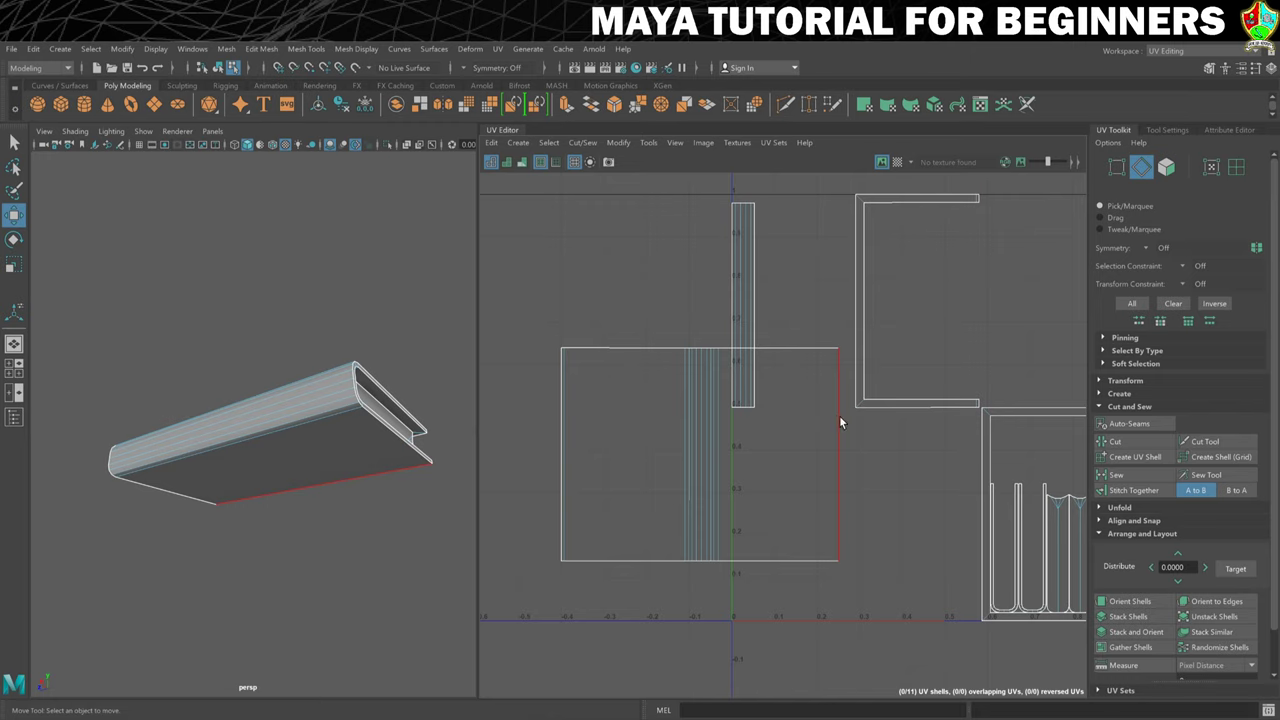
left_click(839, 422)
left_click_drag(420, 446, 286, 449, "alt")
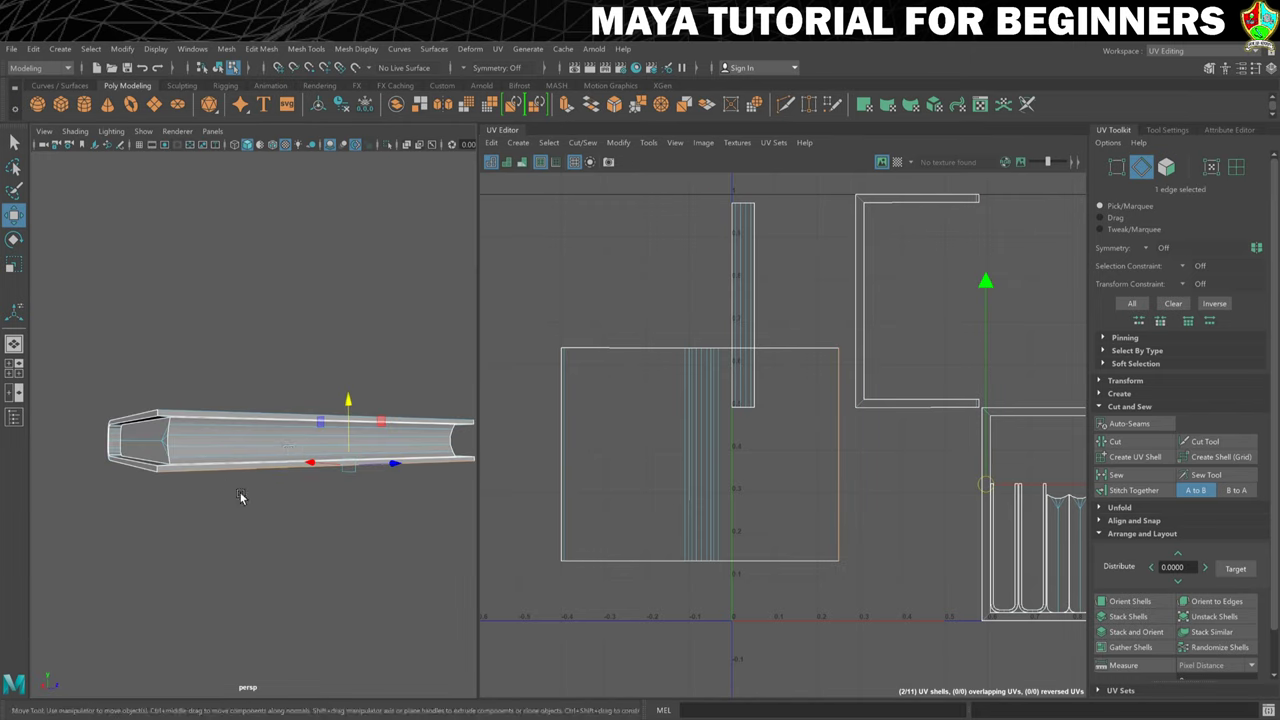
left_click(1133, 491)
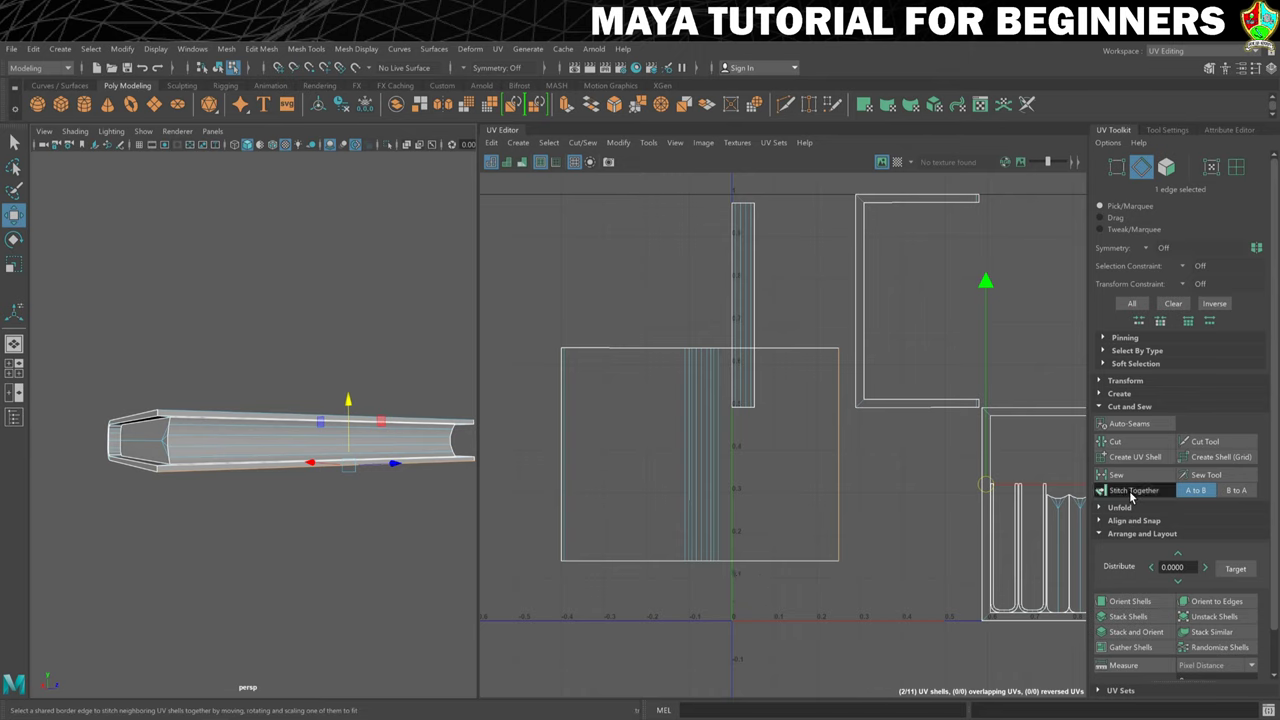
- Move the combined cover and spine UV shell up and left, fully outside the 0–1 square
scroll(673, 460, "down", 2)
right_click_drag(676, 456, 650, 440)
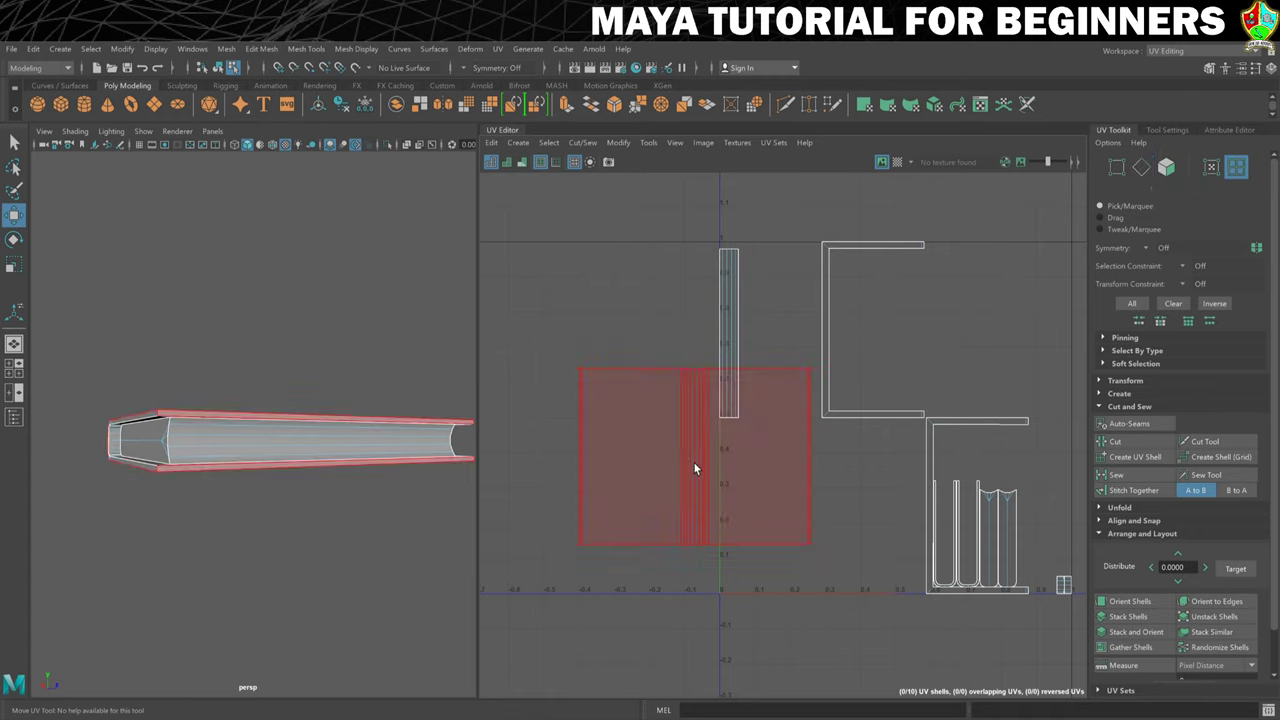
left_click(695, 465)
left_click_drag(694, 458, 580, 339)
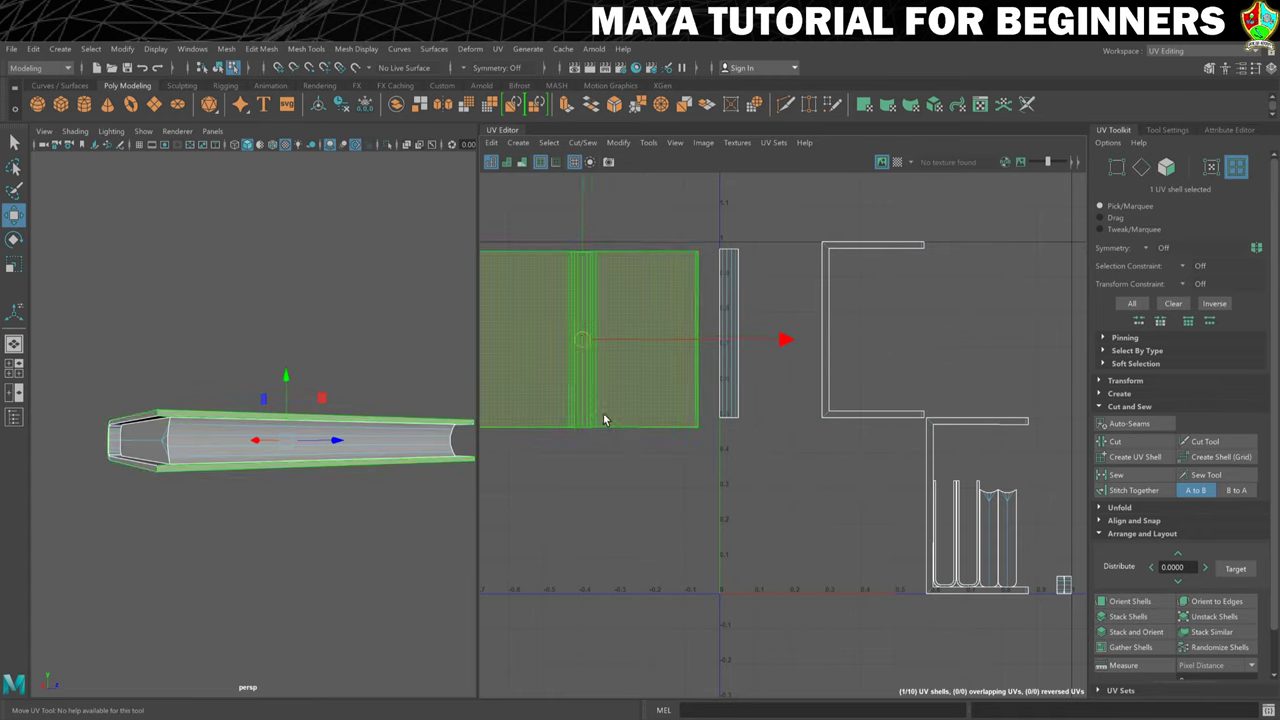
- Move the two U-shaped cover-edge UV shells together into the empty space below the narrow page-block strip
left_click(960, 500)
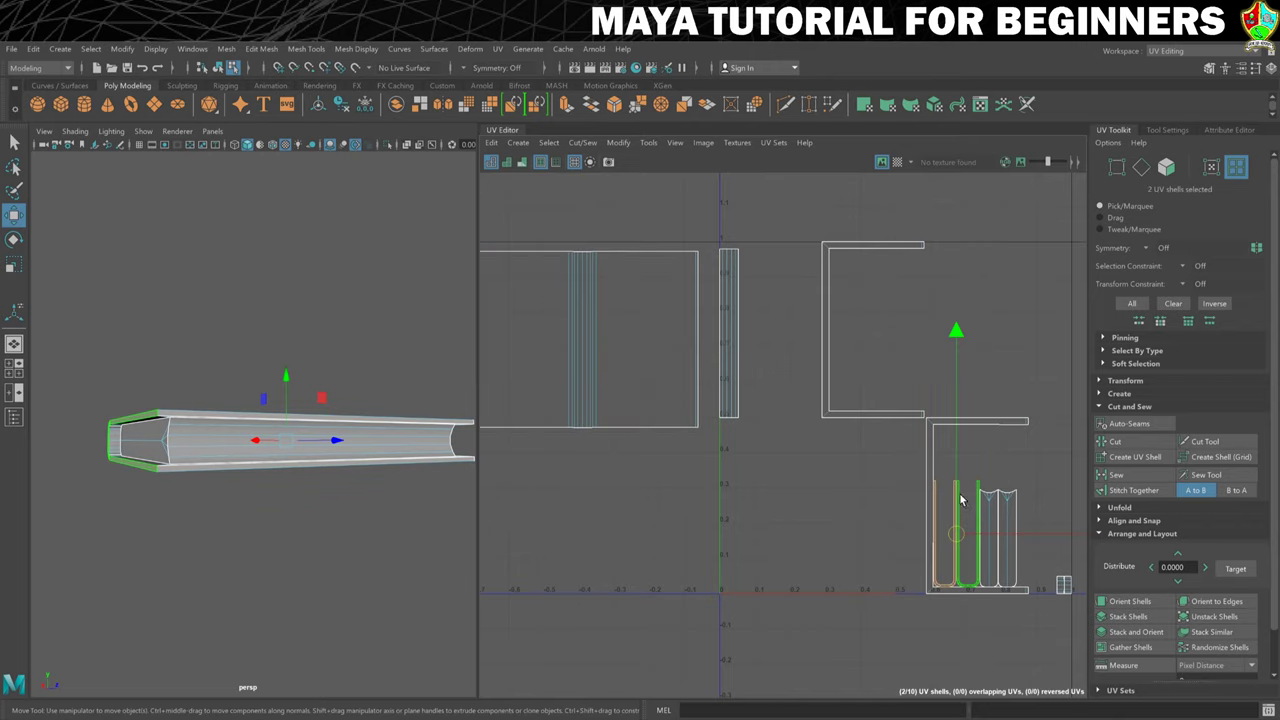
left_click_drag(957, 533, 773, 517)
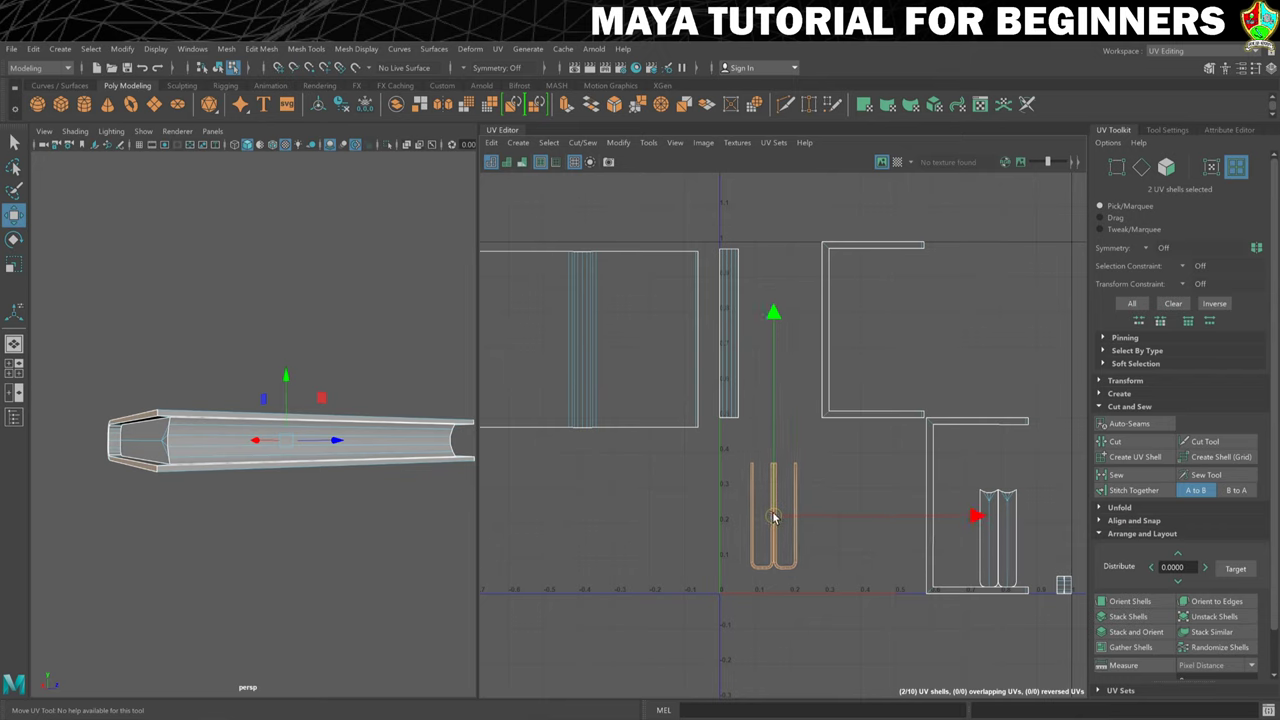
scroll(771, 516, "up", 2)
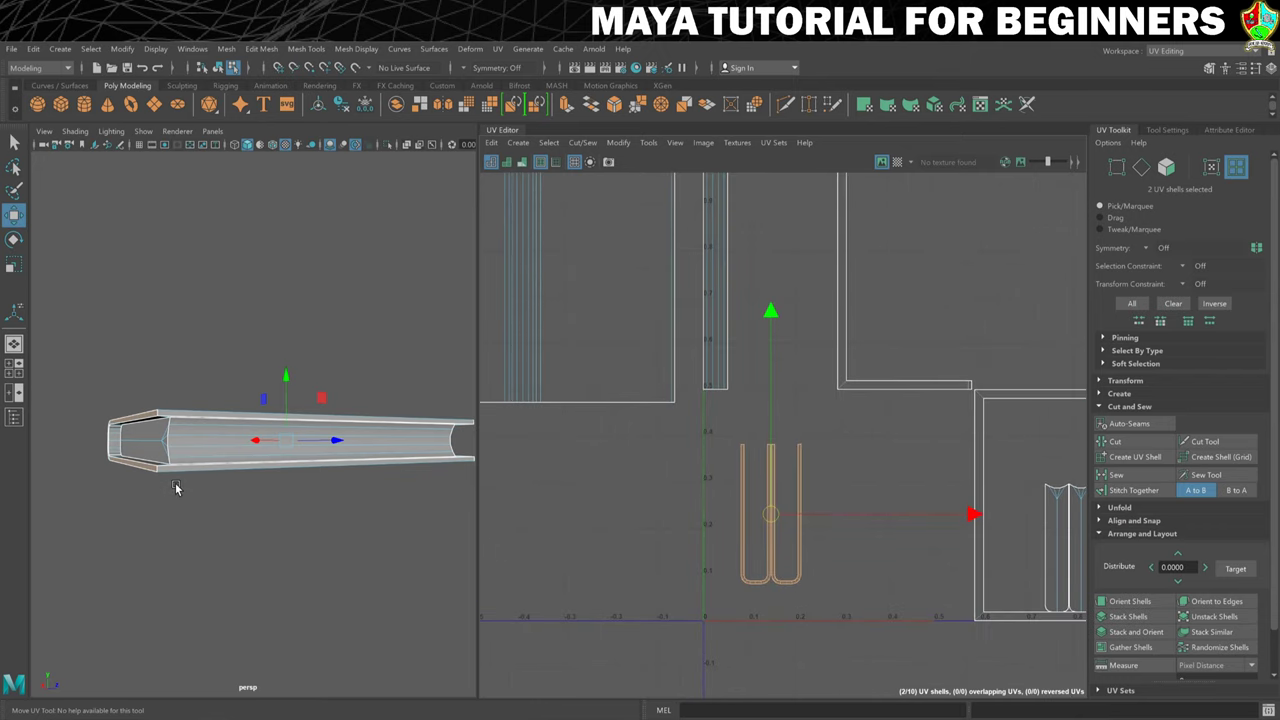
left_click_drag(175, 487, 140, 475, "alt")
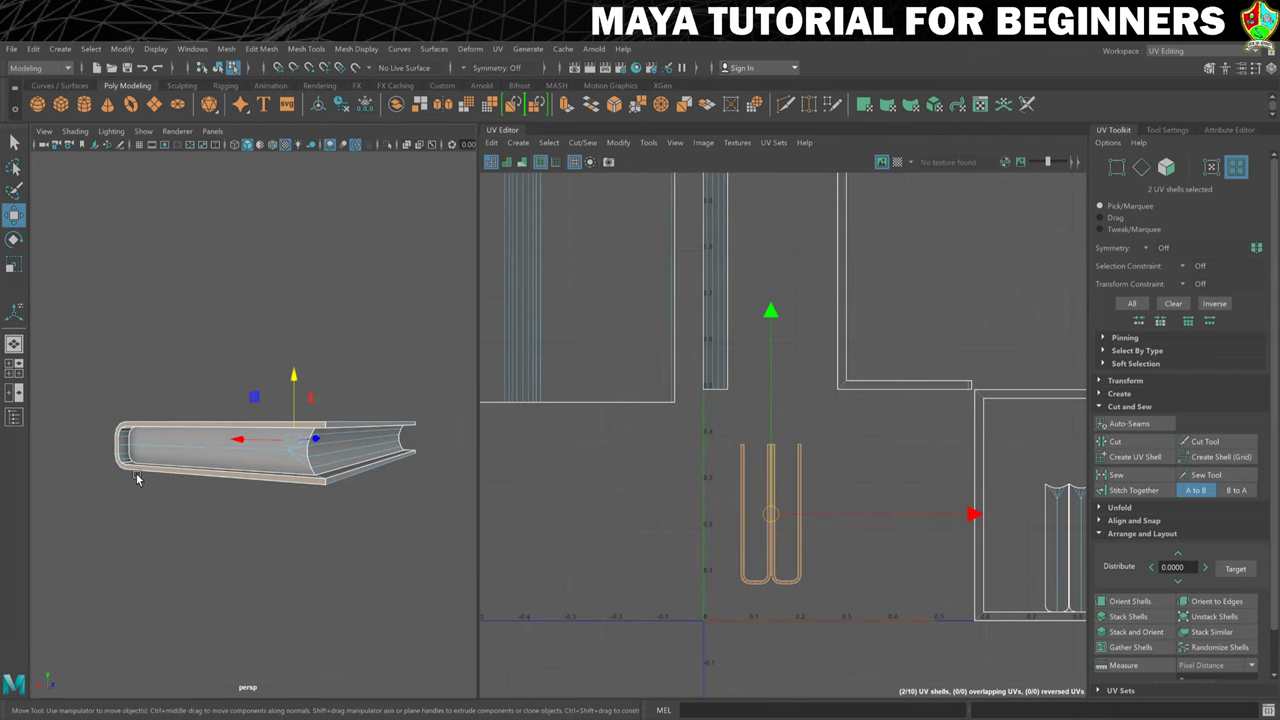
left_click_drag(302, 494, 472, 342, "alt")
left_click(520, 360)
scroll(520, 360, "down", 4)
middle_click_drag(601, 281, 726, 326, "alt")
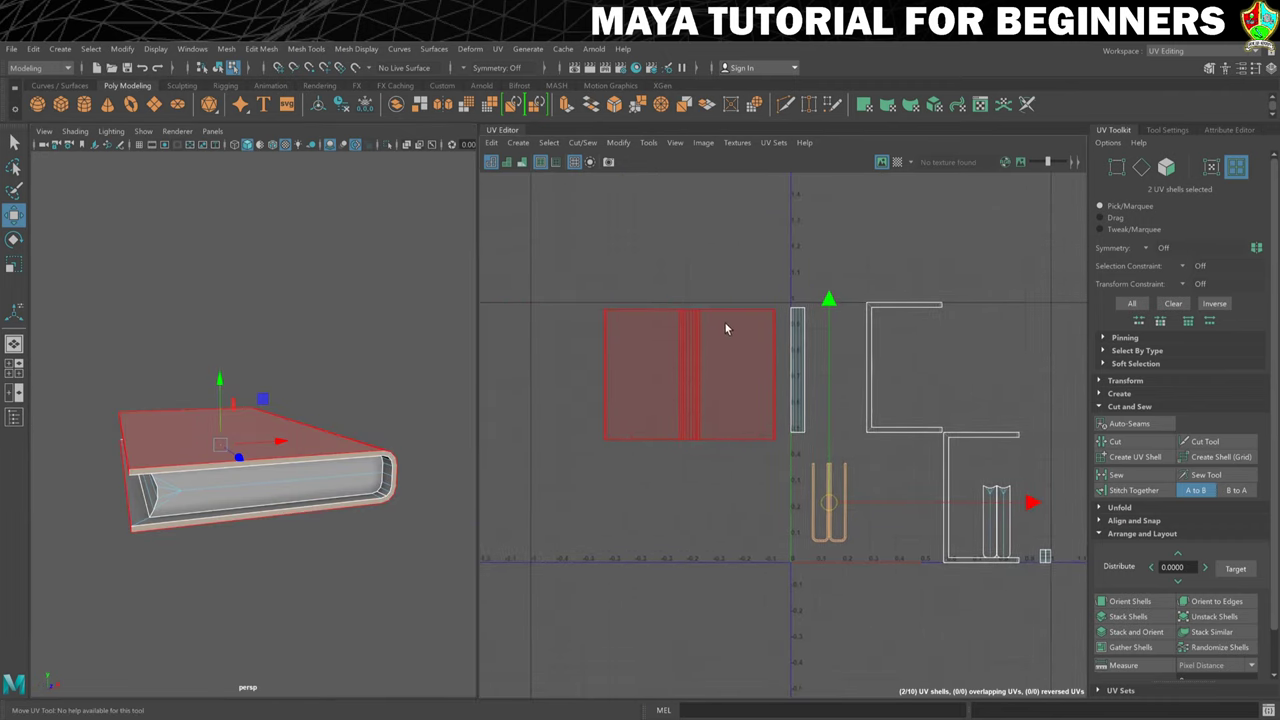
- Stitch a U-shaped edge shell to the cover shell along the upper edges of both covers and the spine
right_click(687, 359)
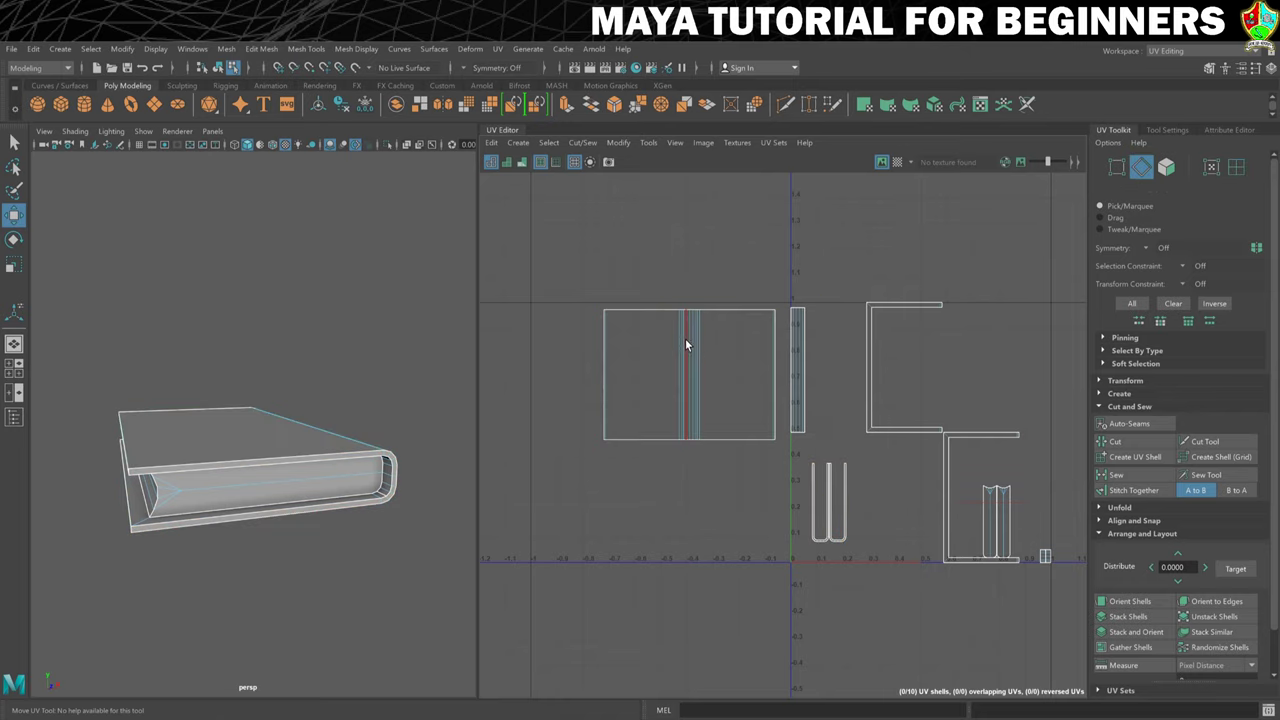
middle_click_drag(685, 338, 669, 397, "alt")
right_click_drag(669, 397, 1034, 406, "alt")
scroll(674, 382, "up", 2)
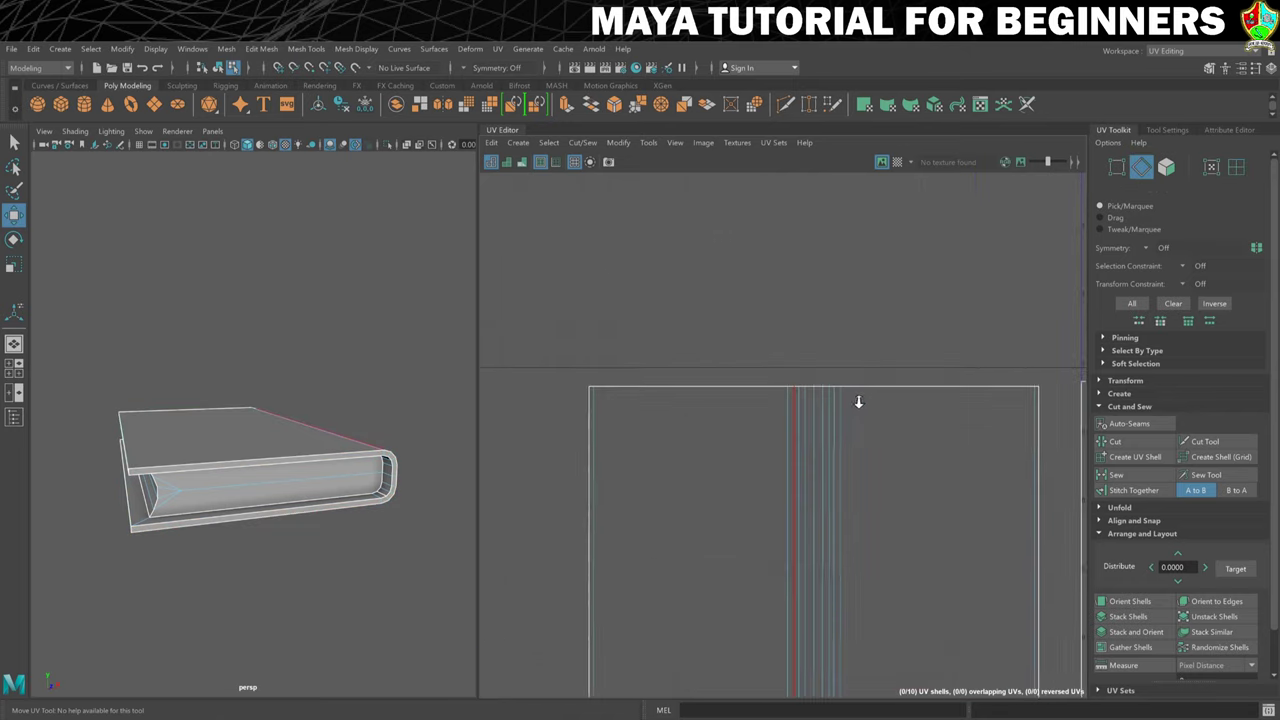
left_click(590, 405)
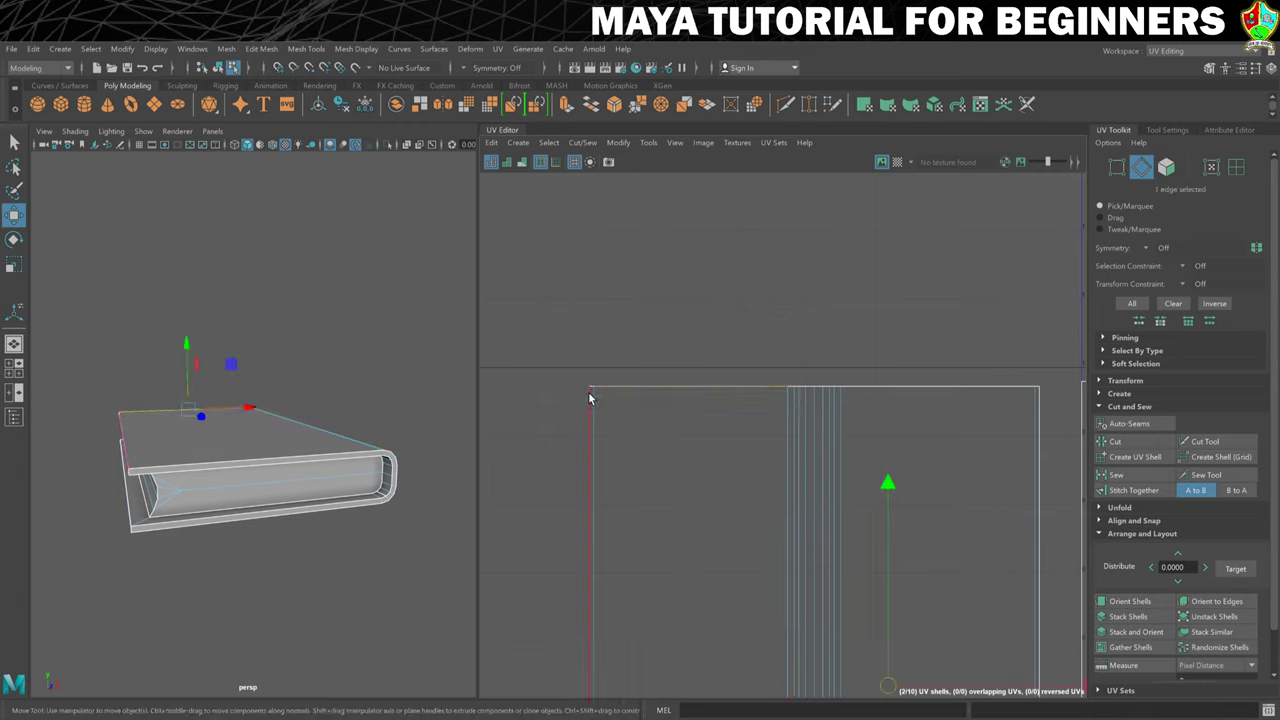
left_click(591, 387)
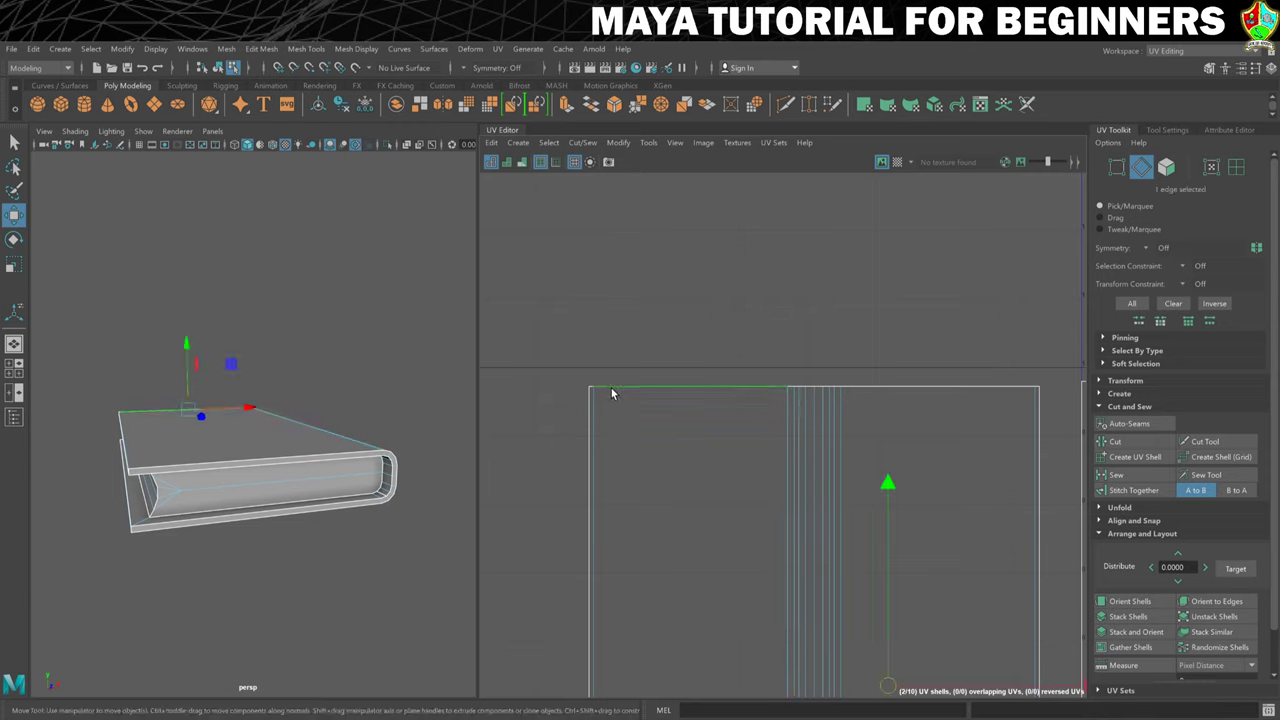
left_click(970, 385, "shift")
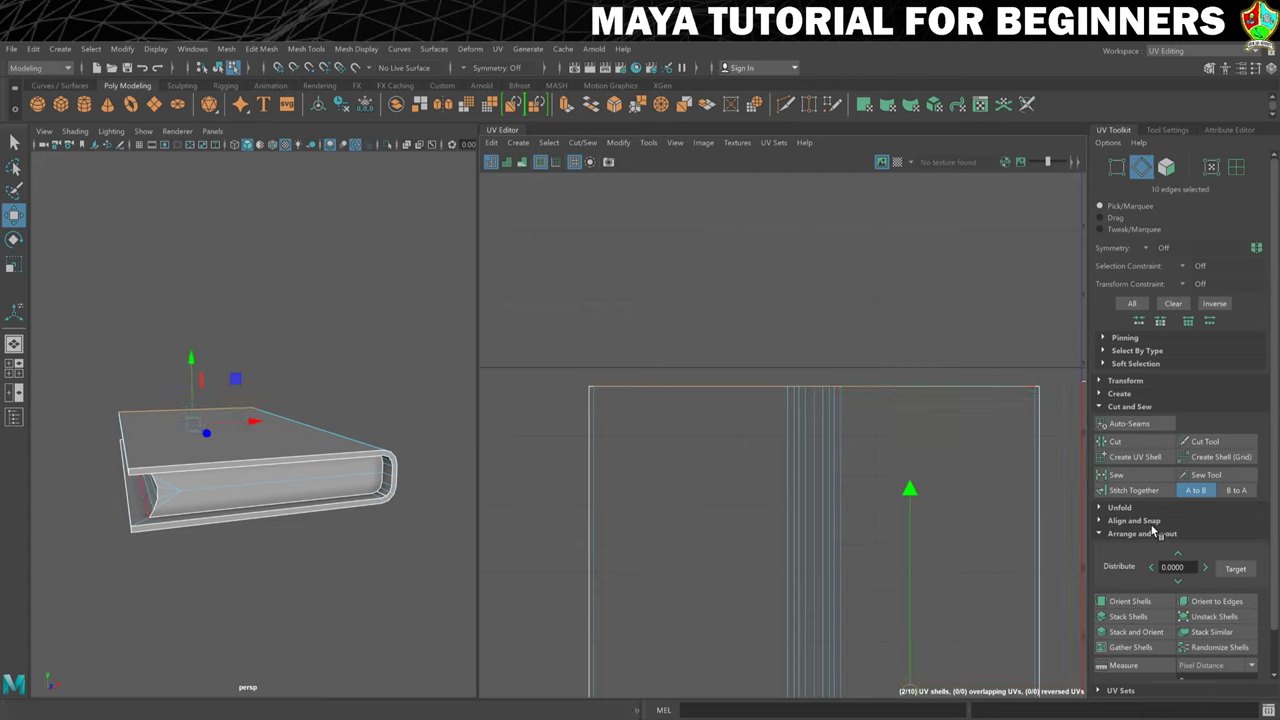
left_click(1135, 491)
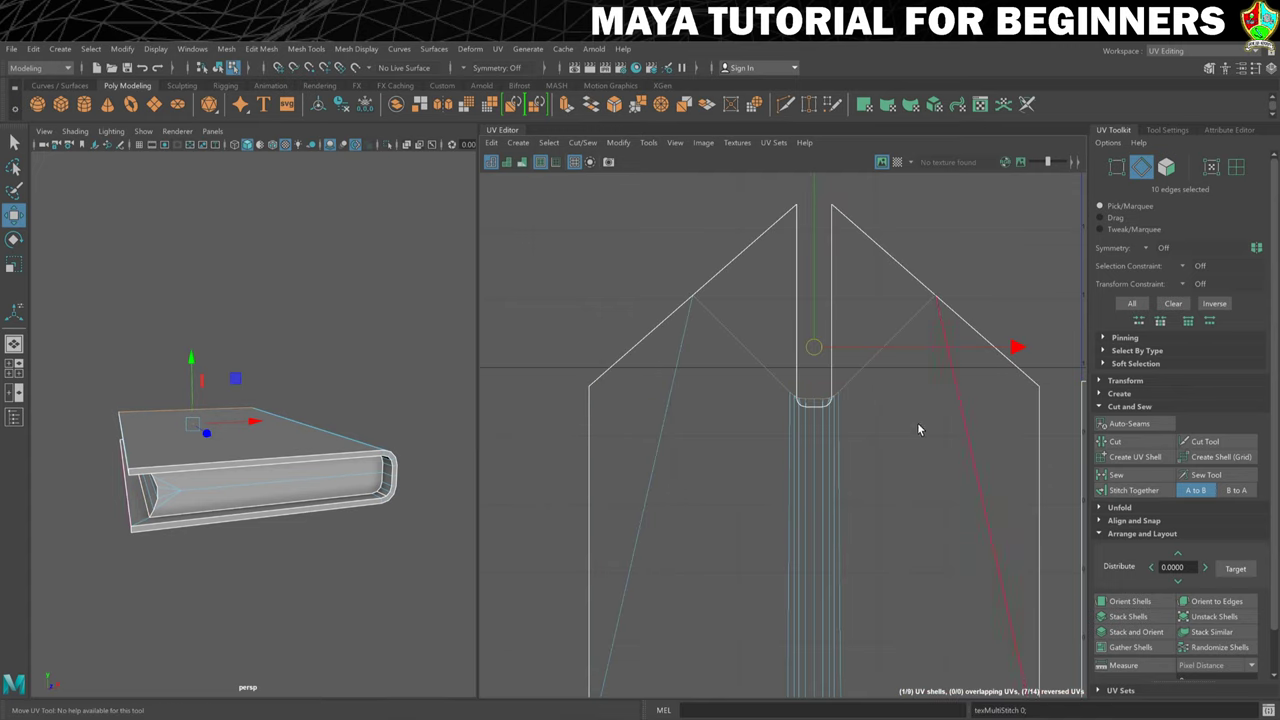
scroll(920, 429, "down", 5)
middle_click_drag(791, 387, 749, 366, "alt")
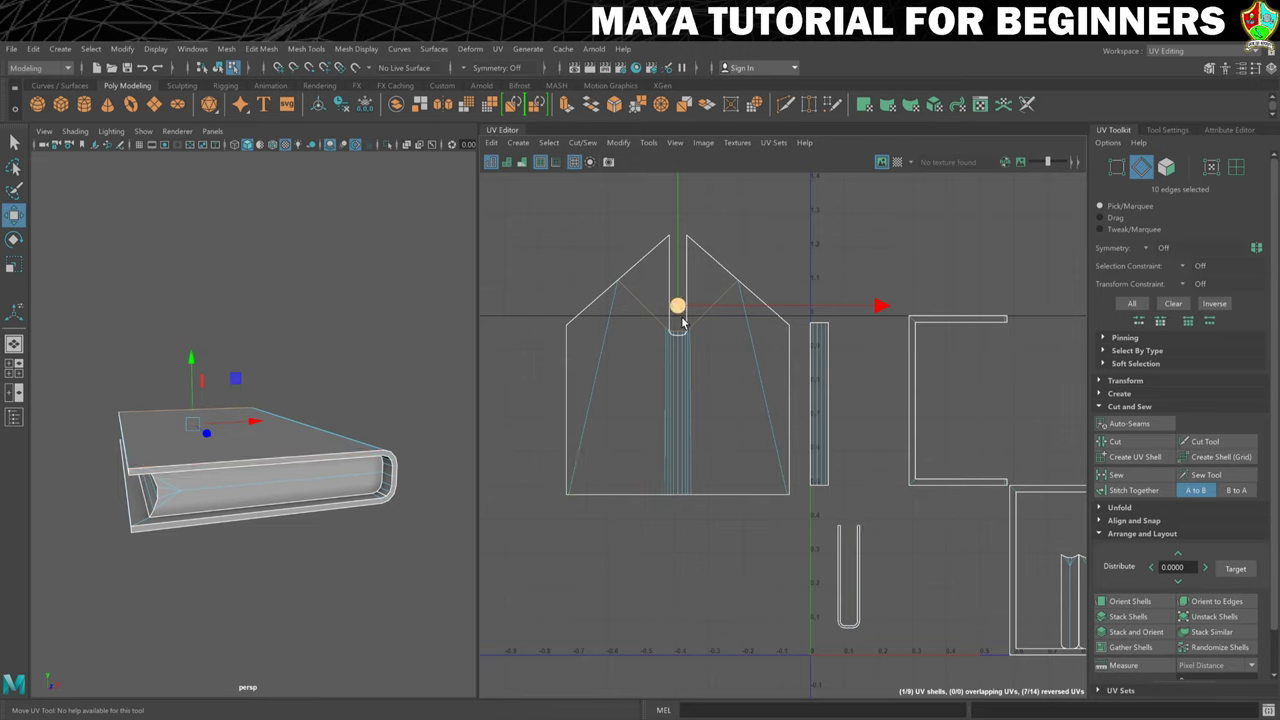
- Unfold the whole cover UV shell and straighten its UVs in U and V with a 30 degree tolerance
right_click_drag(667, 405, 628, 390)
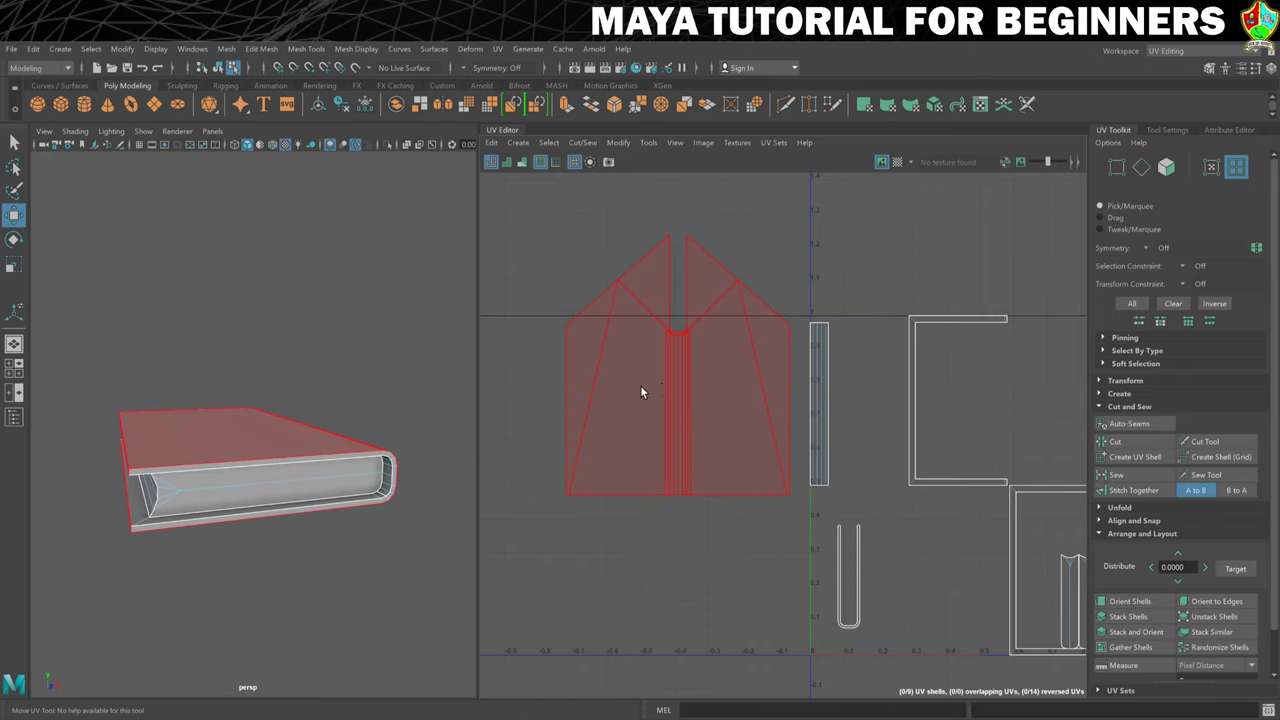
left_click(664, 374)
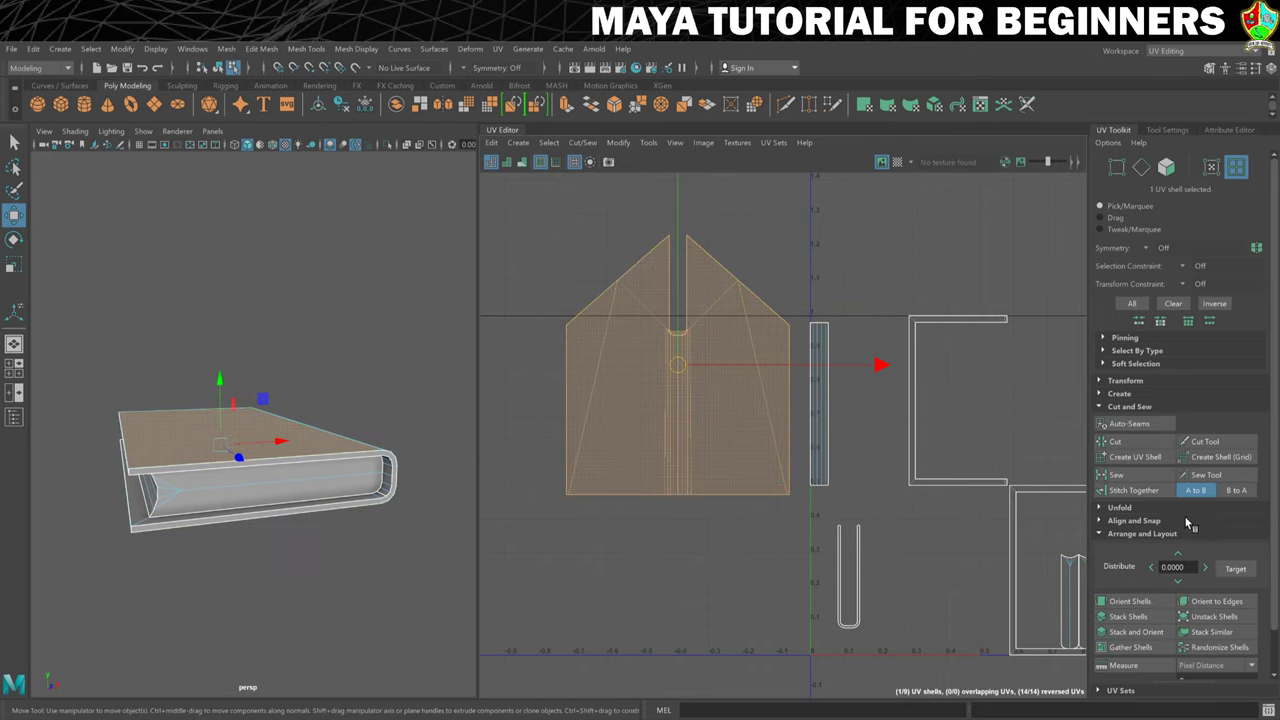
scroll(1140, 512, "down", 2)
scroll(1139, 511, "up", 1)
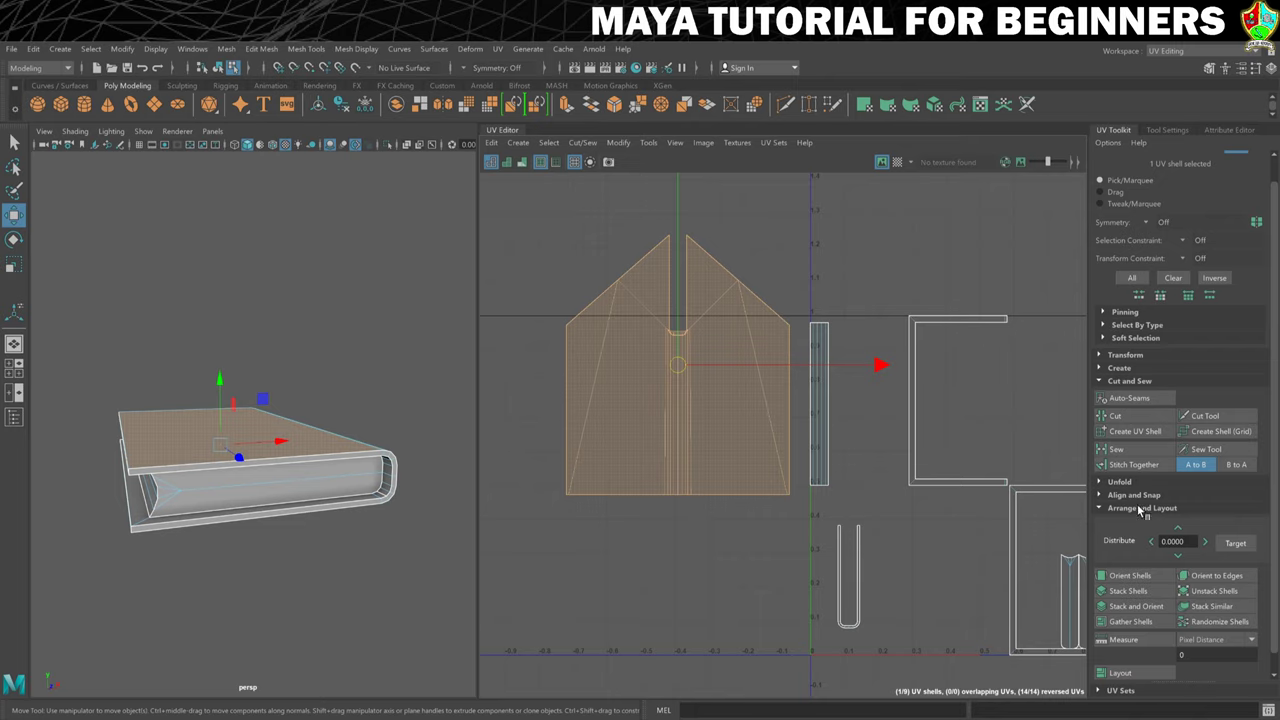
left_click(1100, 484)
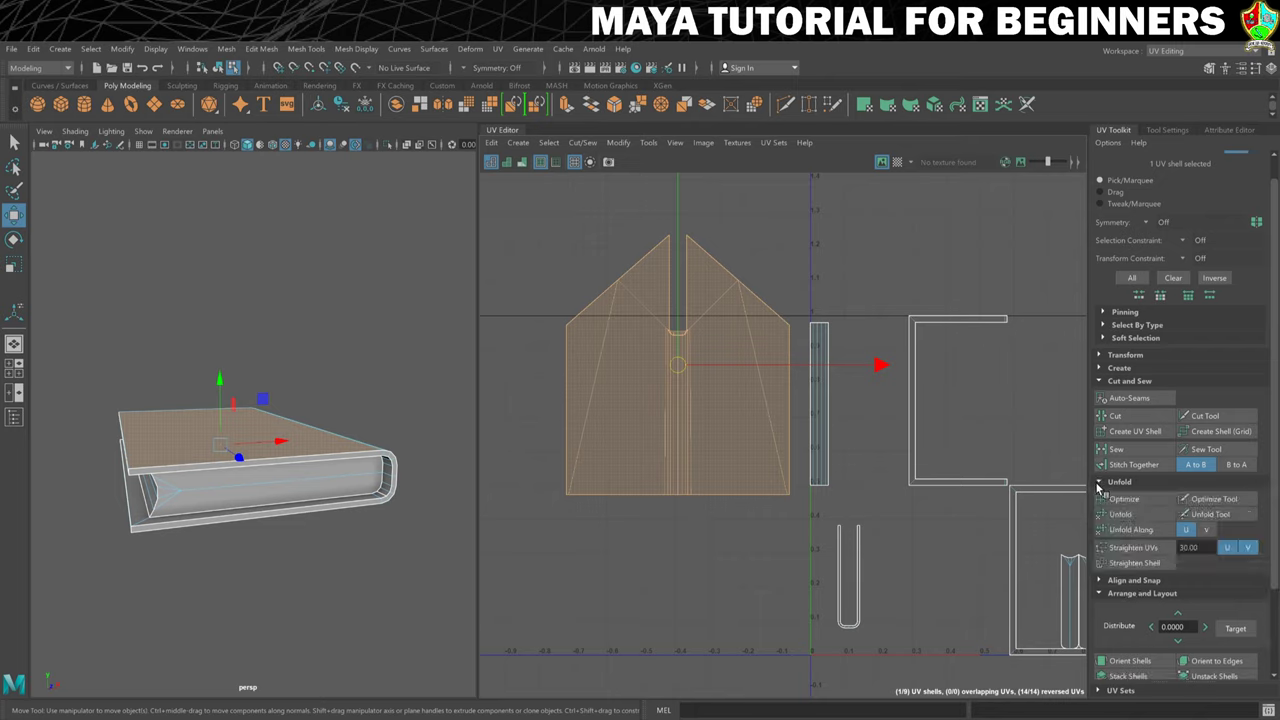
left_click(1114, 514)
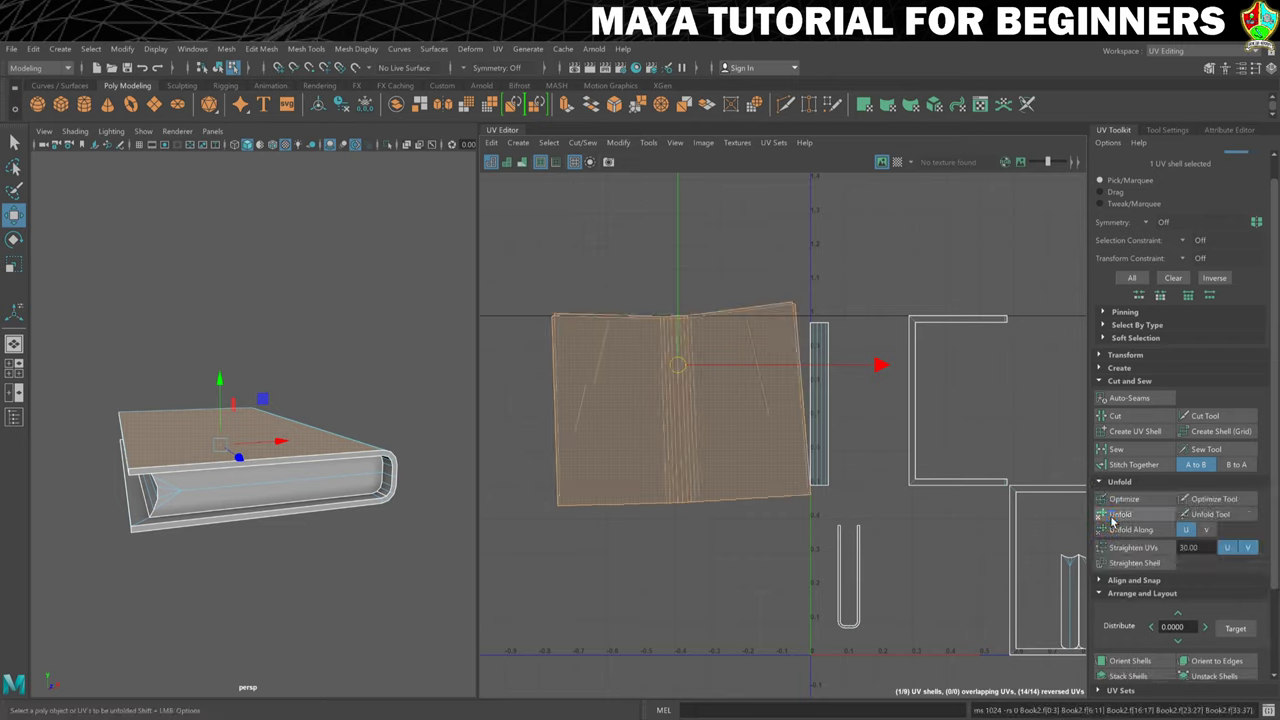
key("F8")
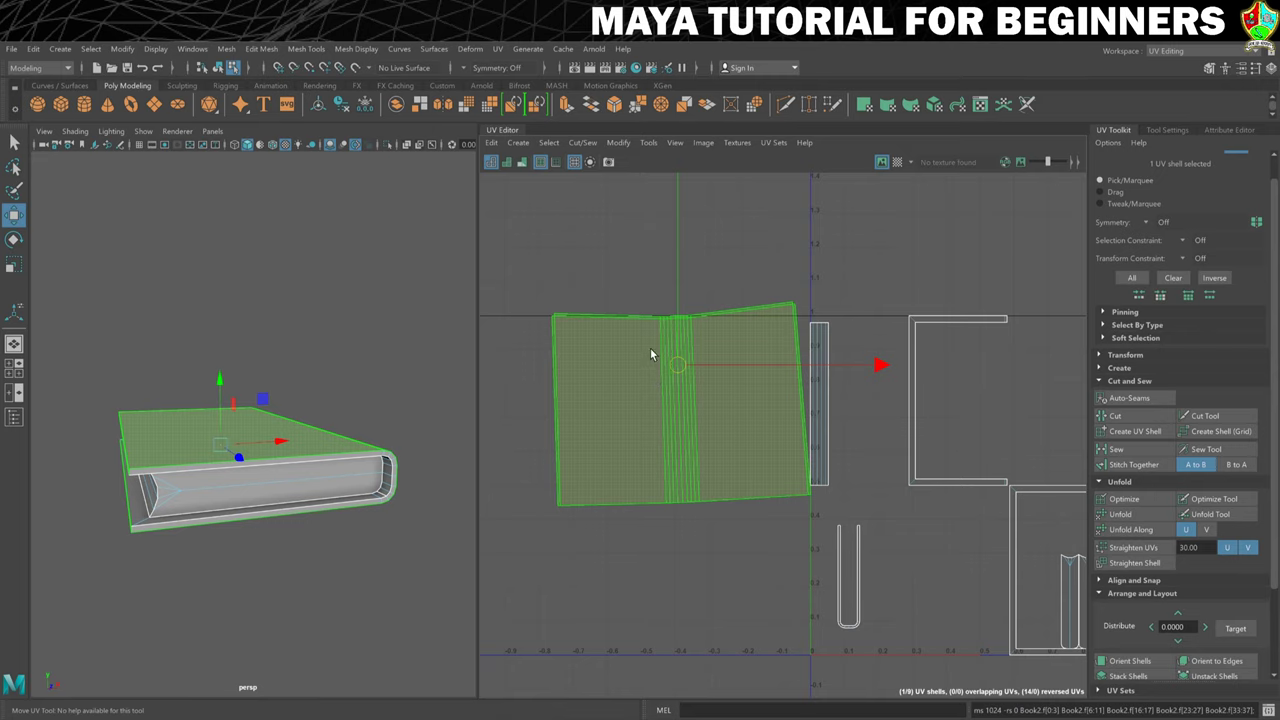
left_click(1123, 548)
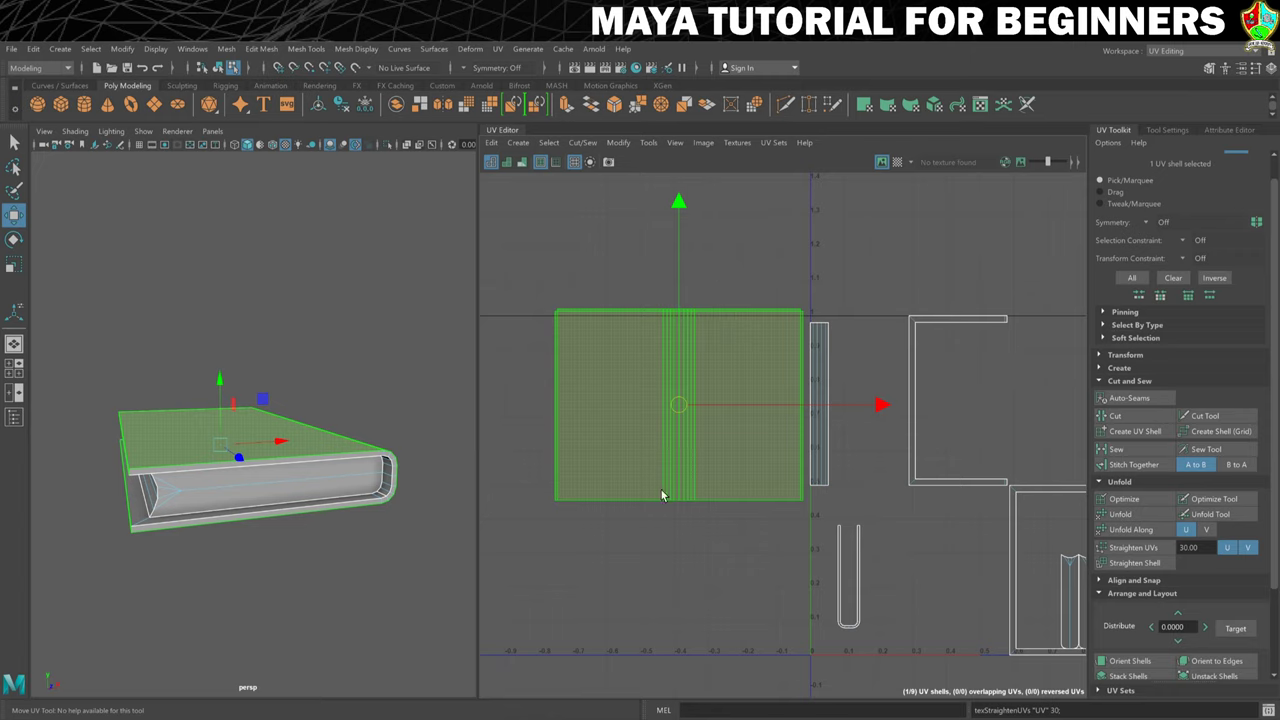
- Stitch the remaining U-shaped edge shell to the cover shell along its lower edges across both covers and the spine
scroll(668, 538, "up", 2)
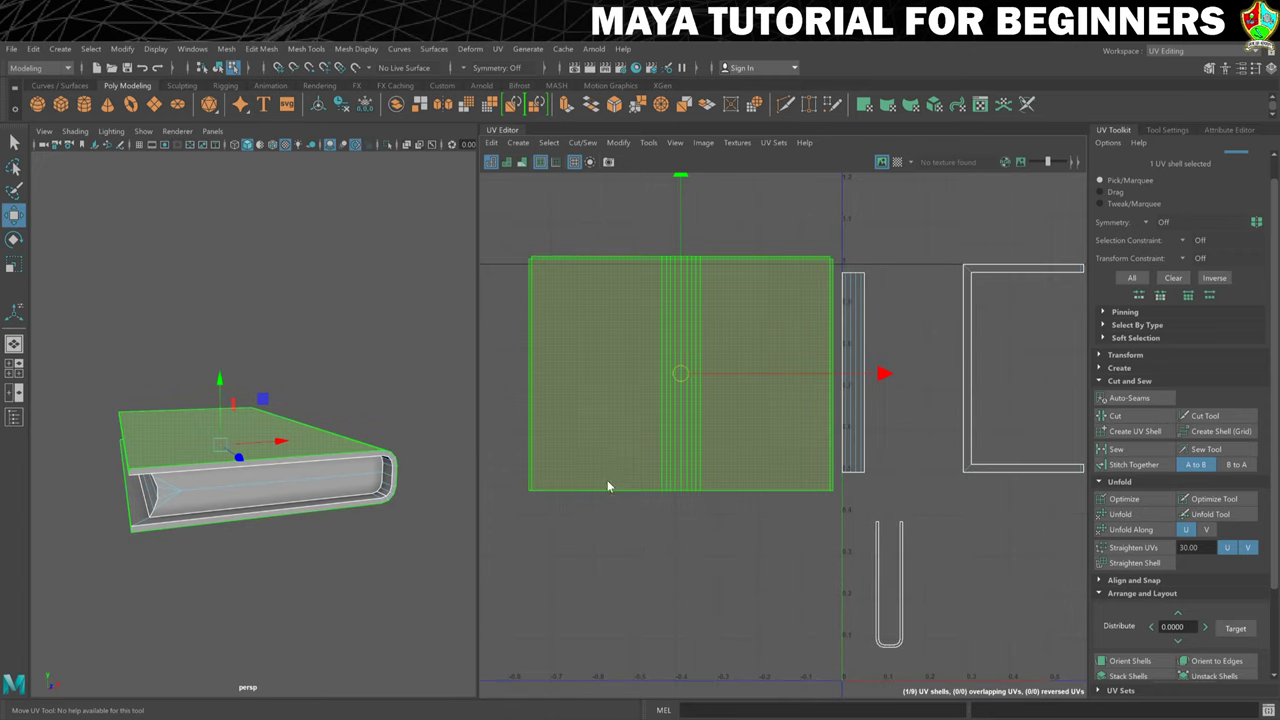
right_click_drag(607, 480, 606, 443)
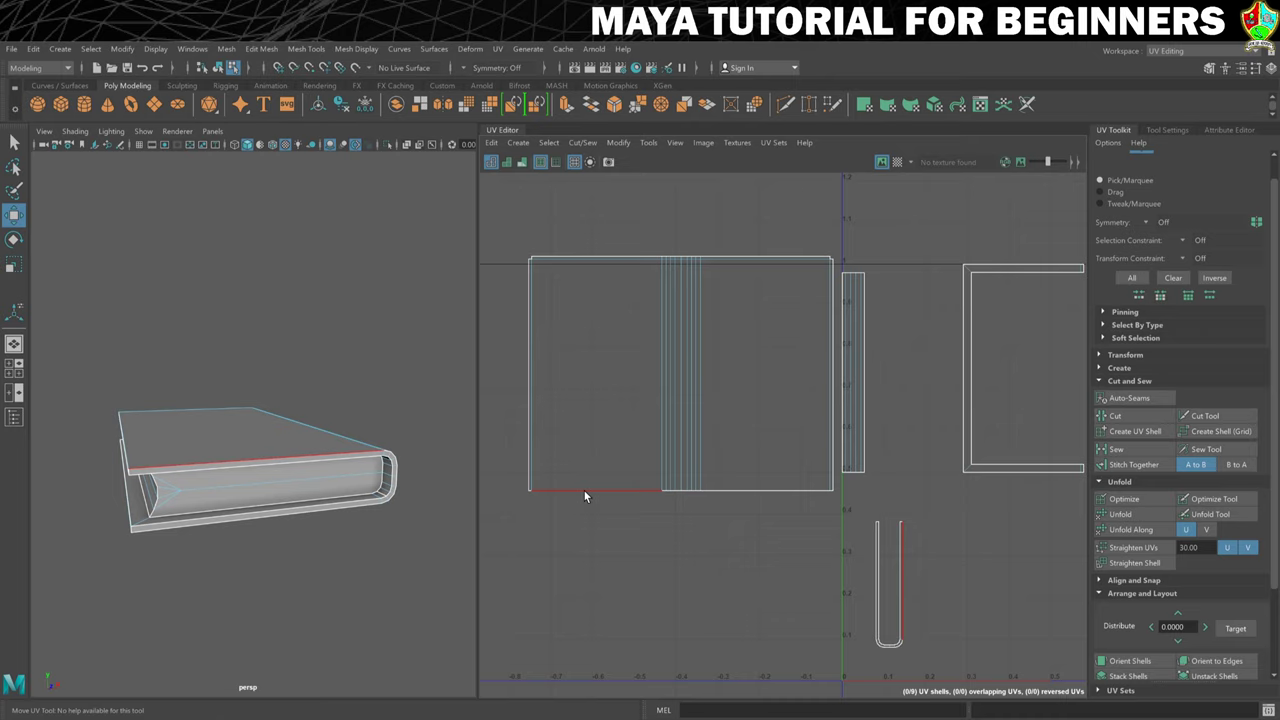
left_click(585, 491)
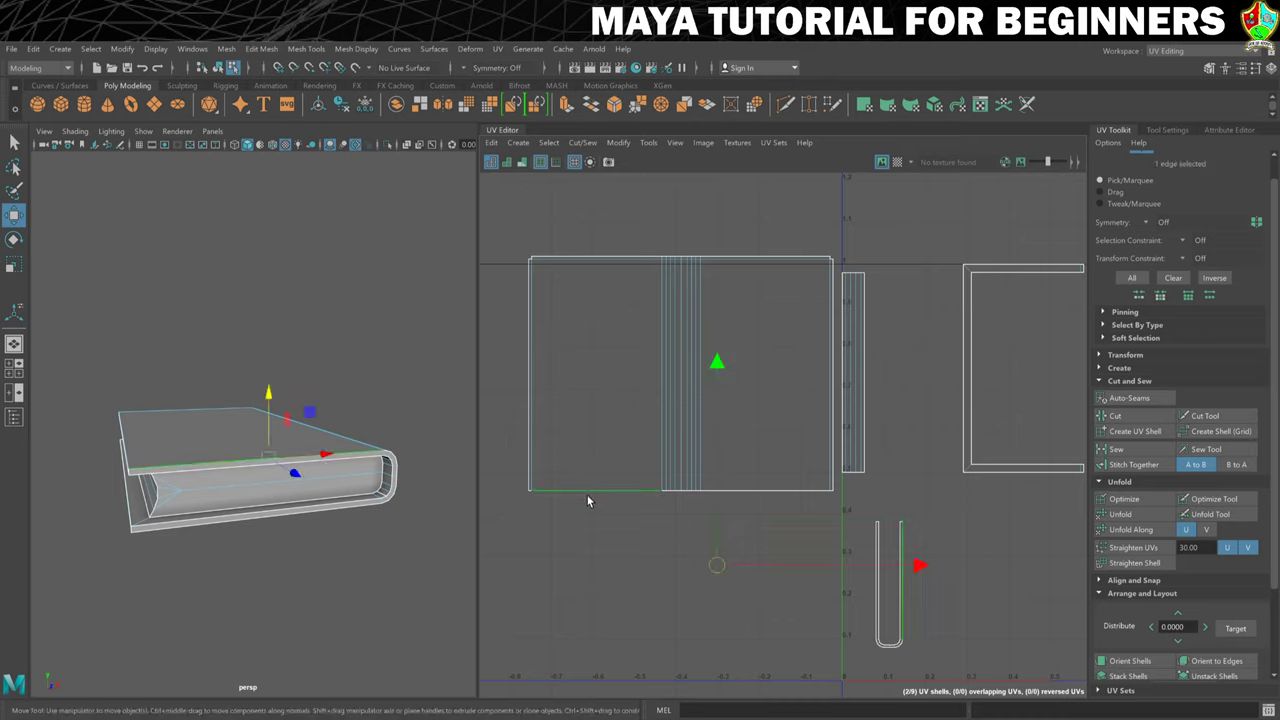
double_click(790, 490)
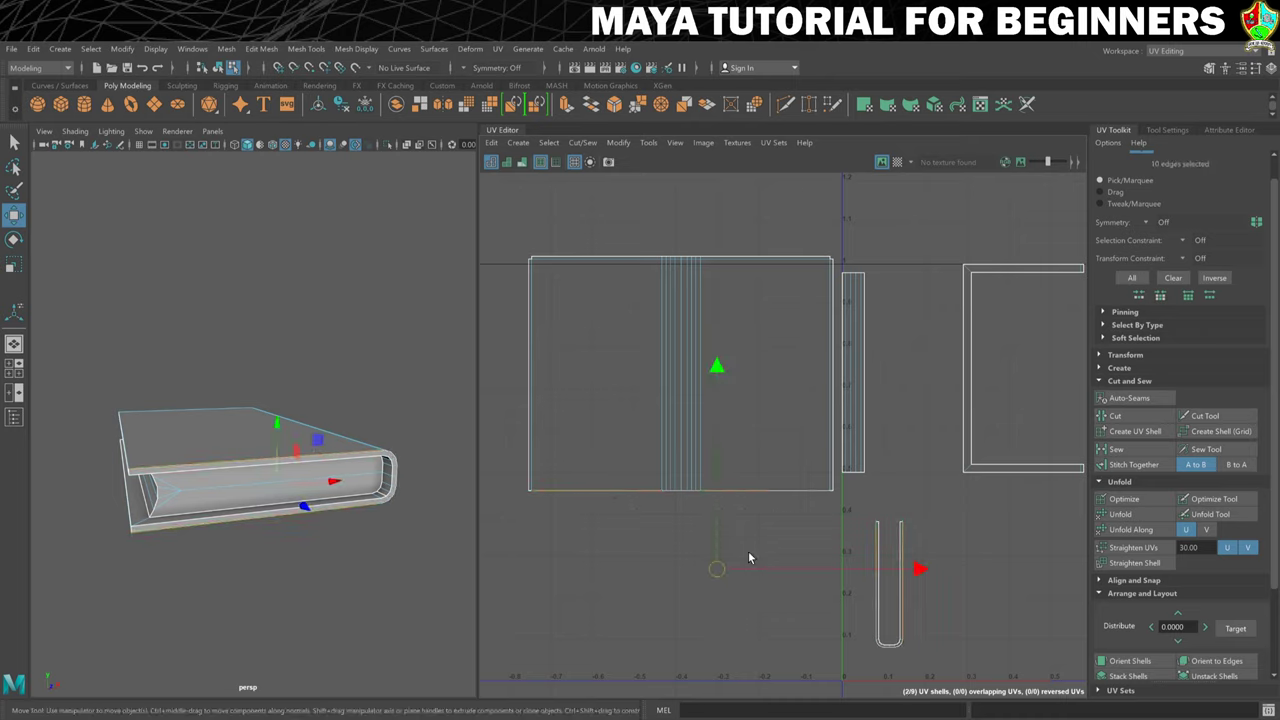
left_click(1134, 465)
- Unfold the cover shell with both edge strips attached and straighten its UVs in U and V at 30 degrees
right_click_drag(595, 386, 562, 372)
left_click(579, 365)
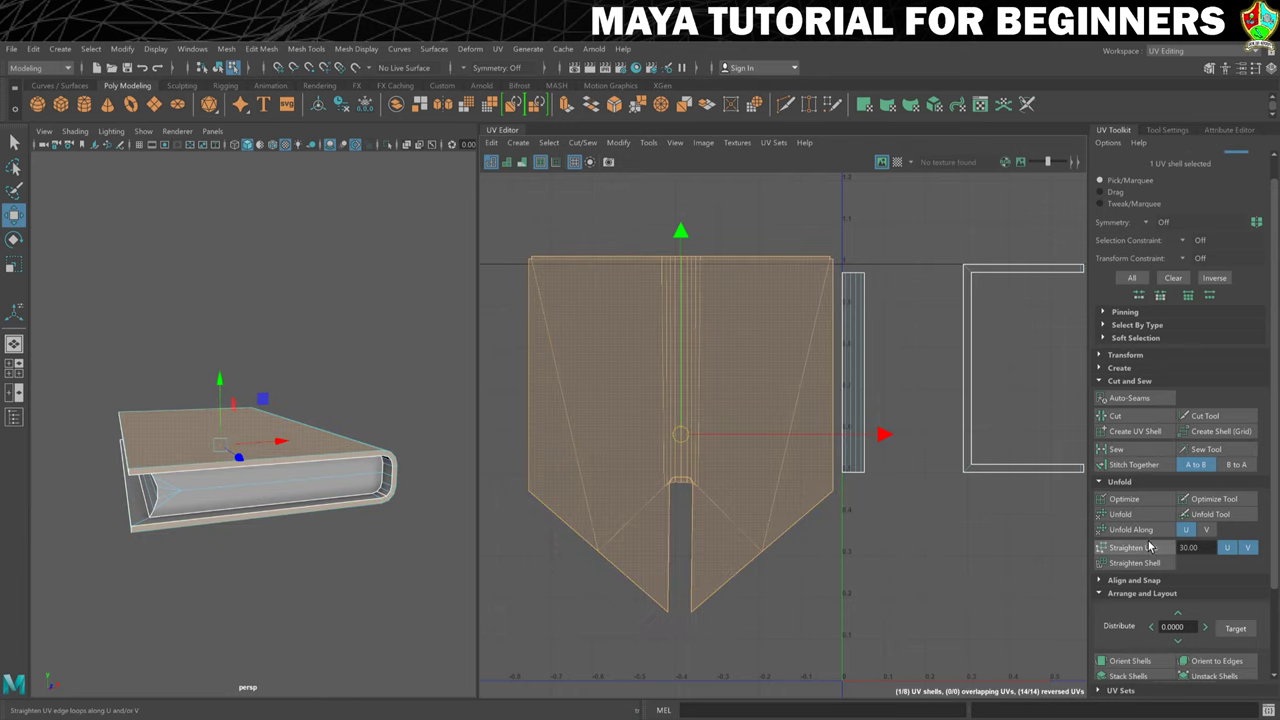
left_click(1127, 515)
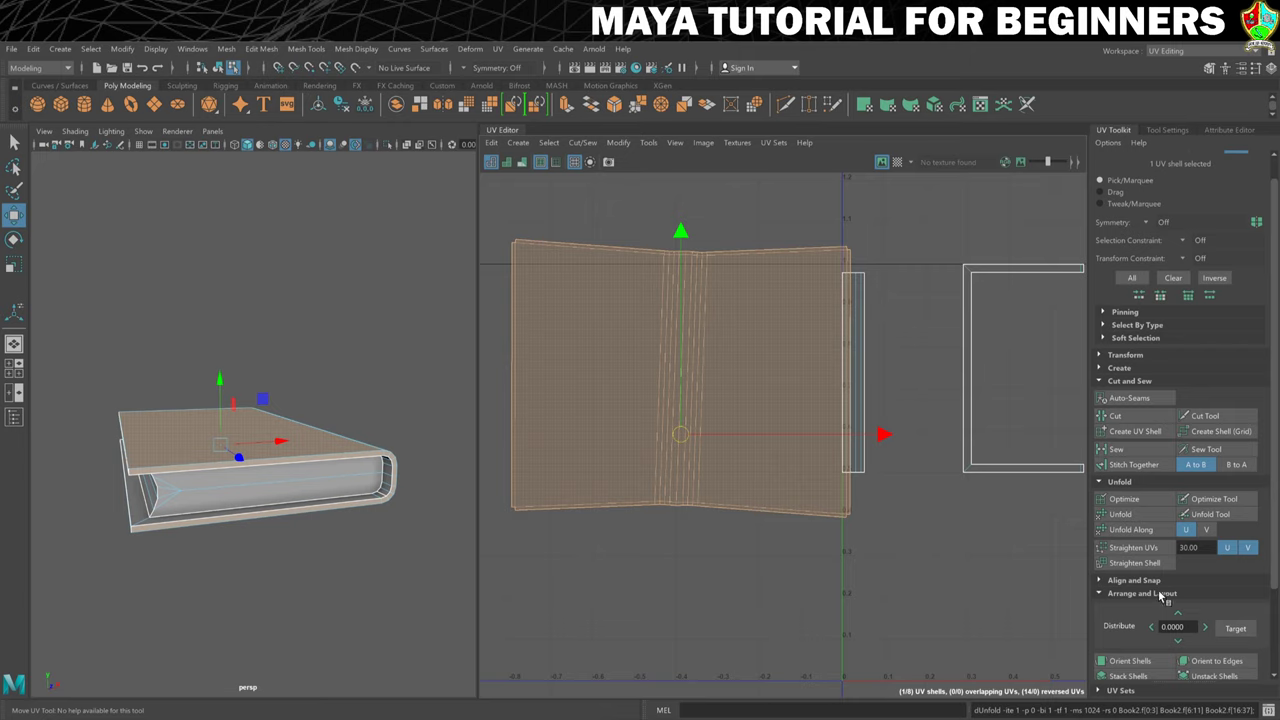
left_click(1132, 547)
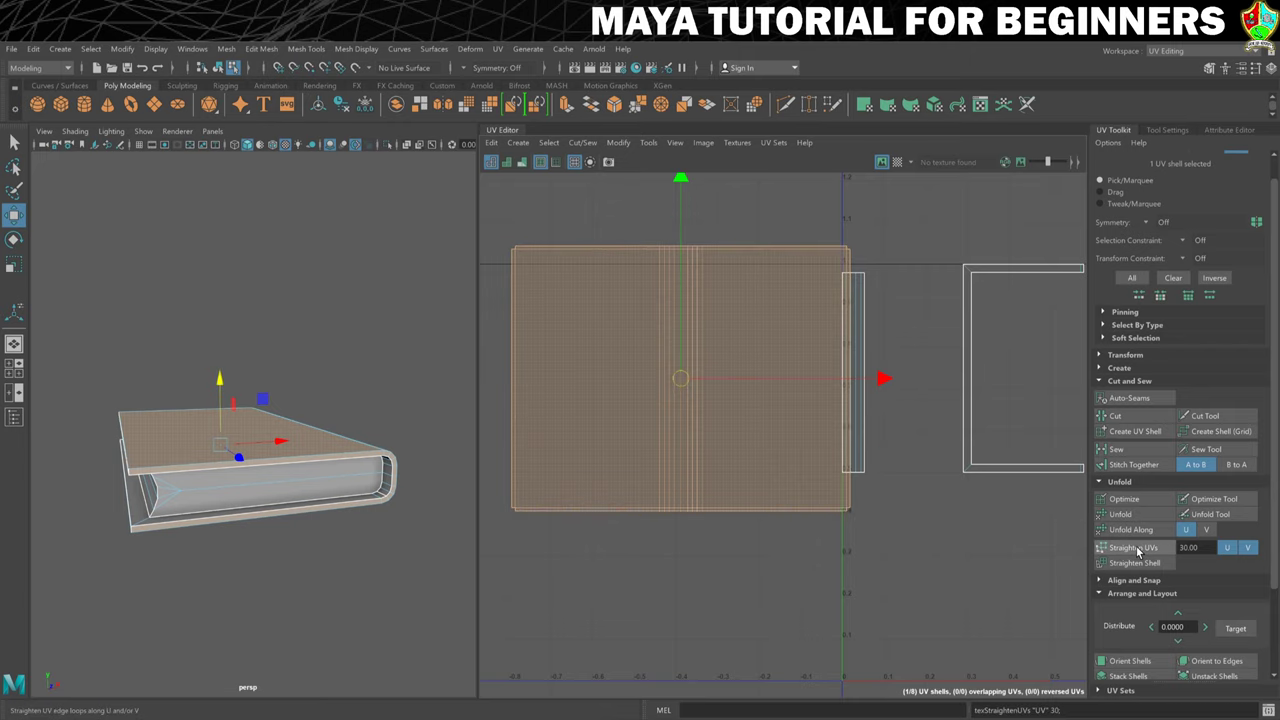
- Move the straightened cover shell further left so it clears the 0–1 square and the narrow page-block strip
right_click_drag(717, 443, 925, 459)
key("f")
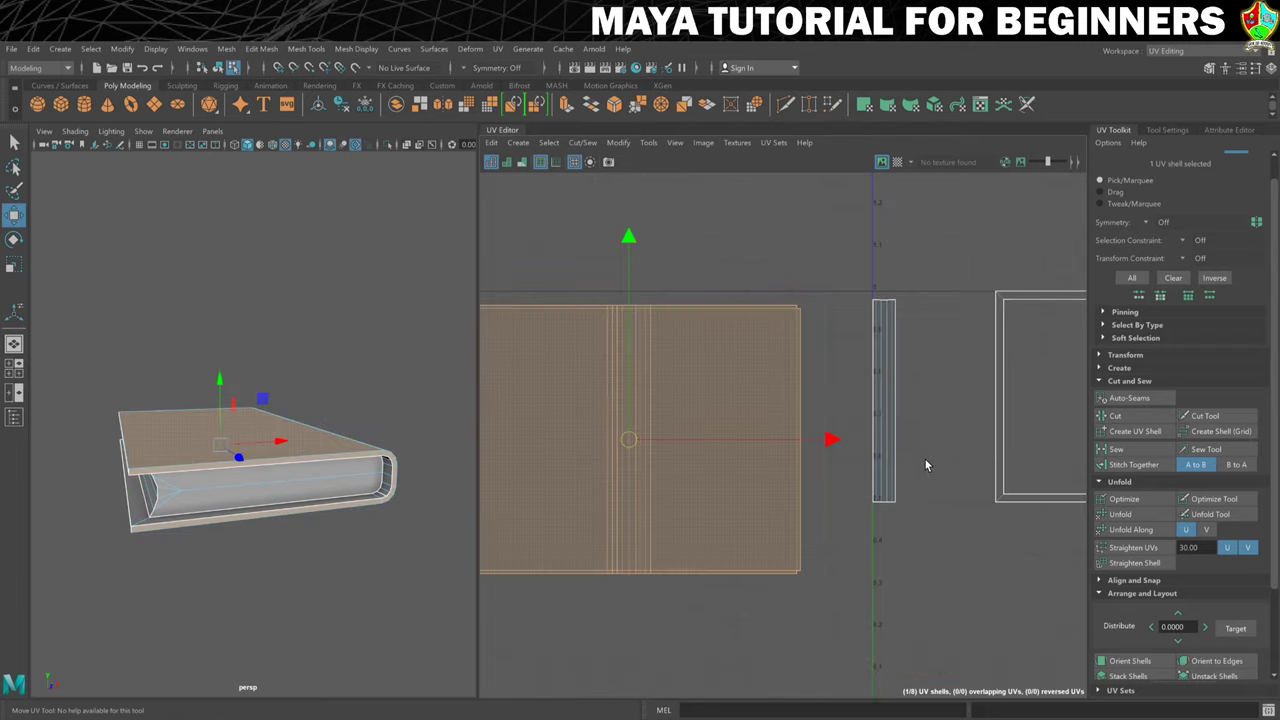
scroll(900, 466, "up", 2)
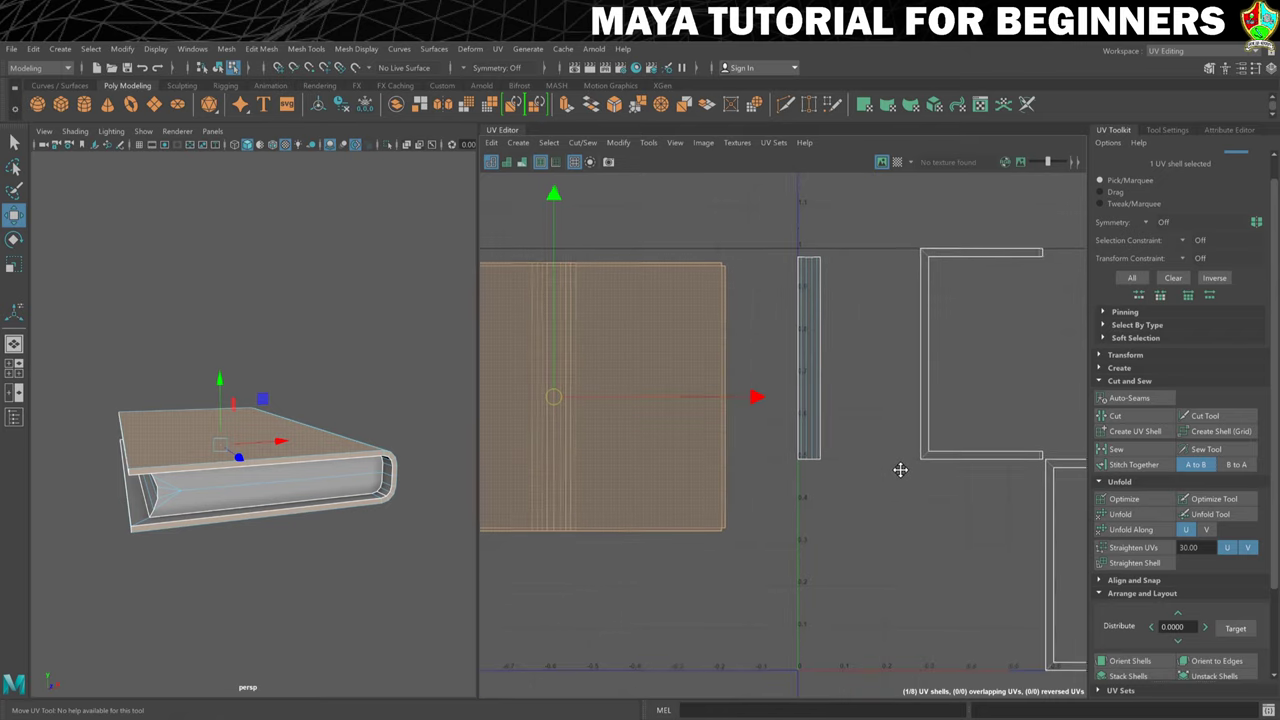
scroll(908, 503, "down", 3)
middle_click_drag(908, 503, 886, 502, "alt")
scroll(832, 533, "up", 3)
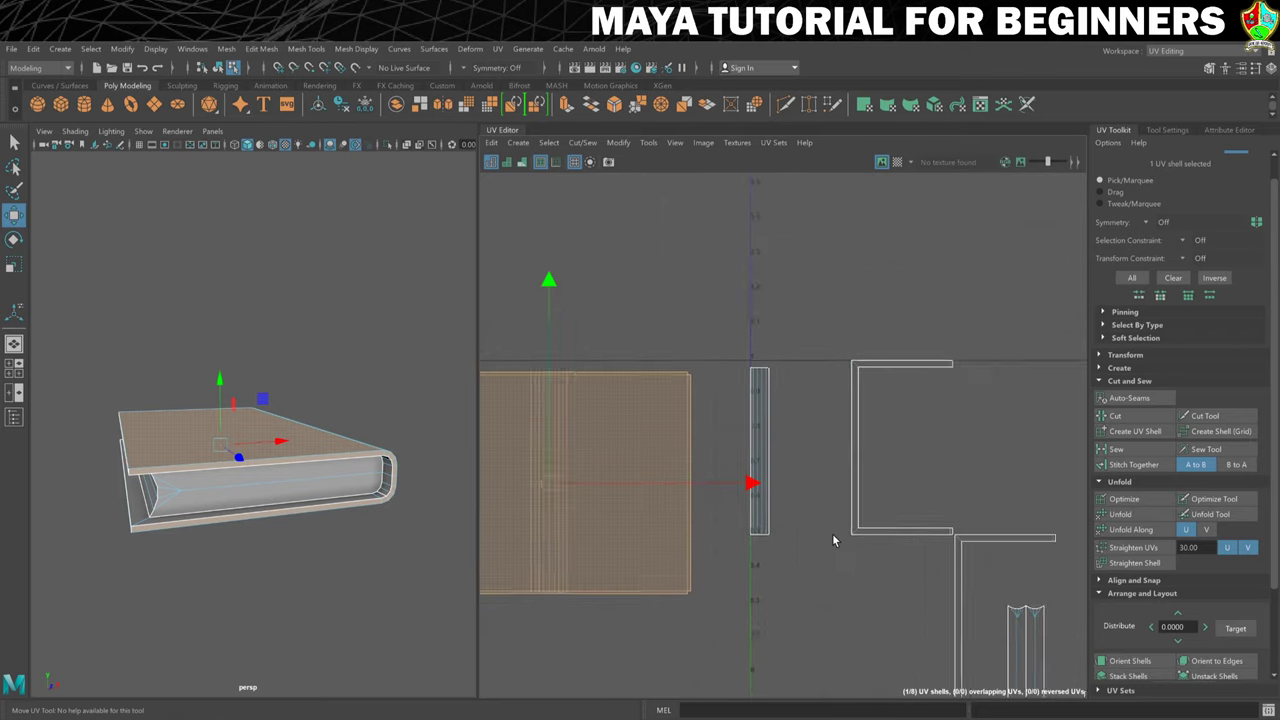
scroll(756, 376, "up", 2)
scroll(757, 376, "up", 2)
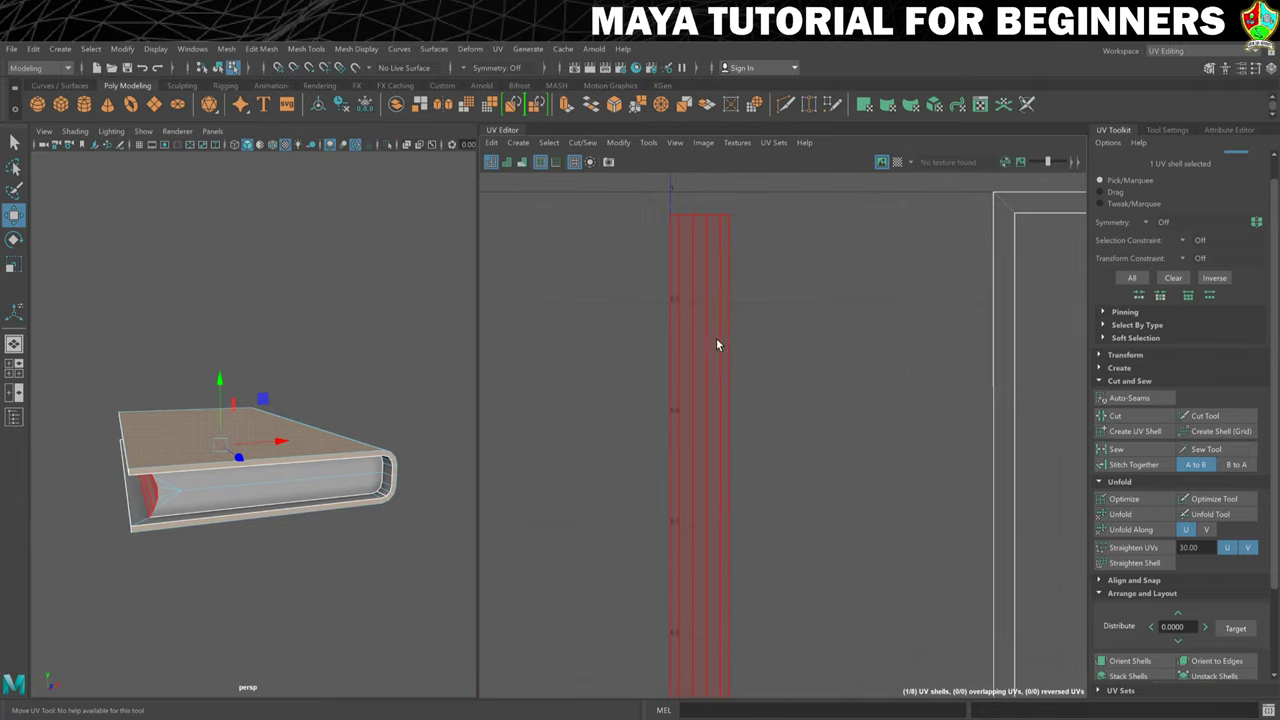
- Stitch the adjoining page-block side shell onto the narrow page-block strip along the five edges at its upper end
scroll(717, 343, "down", 1)
right_click_drag(735, 367, 712, 356)
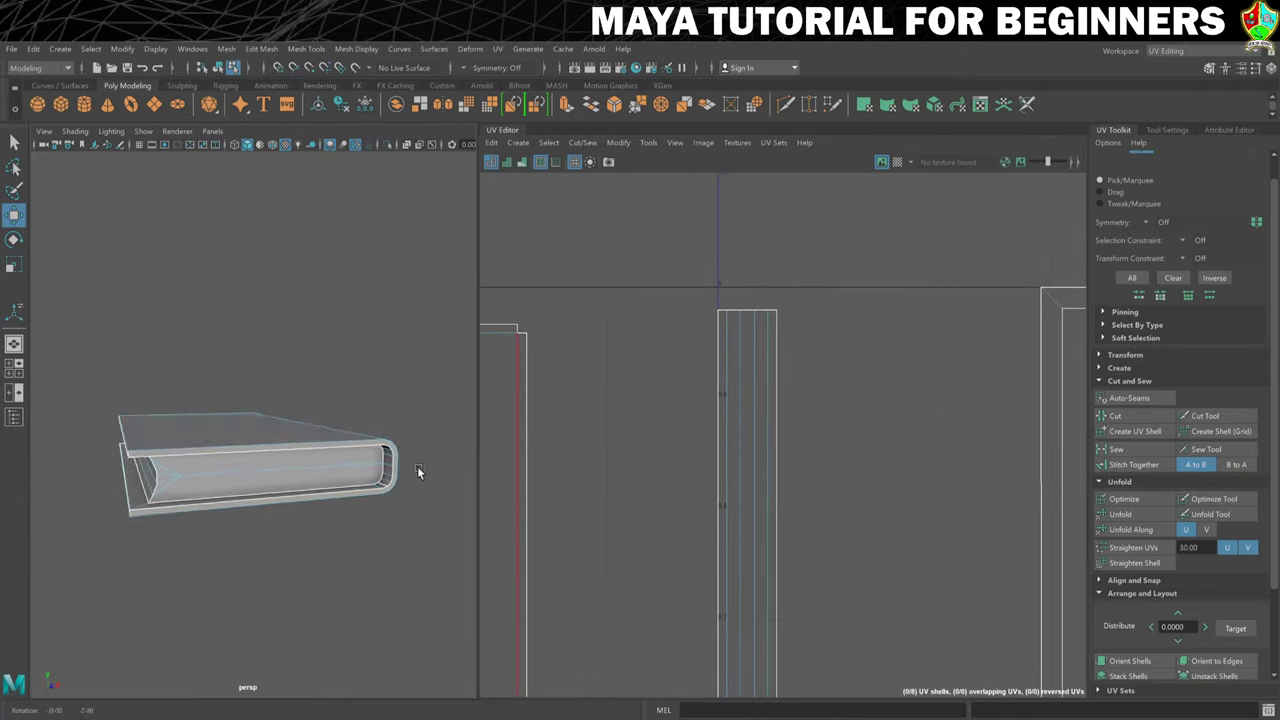
left_click_drag(417, 466, 269, 404, "alt")
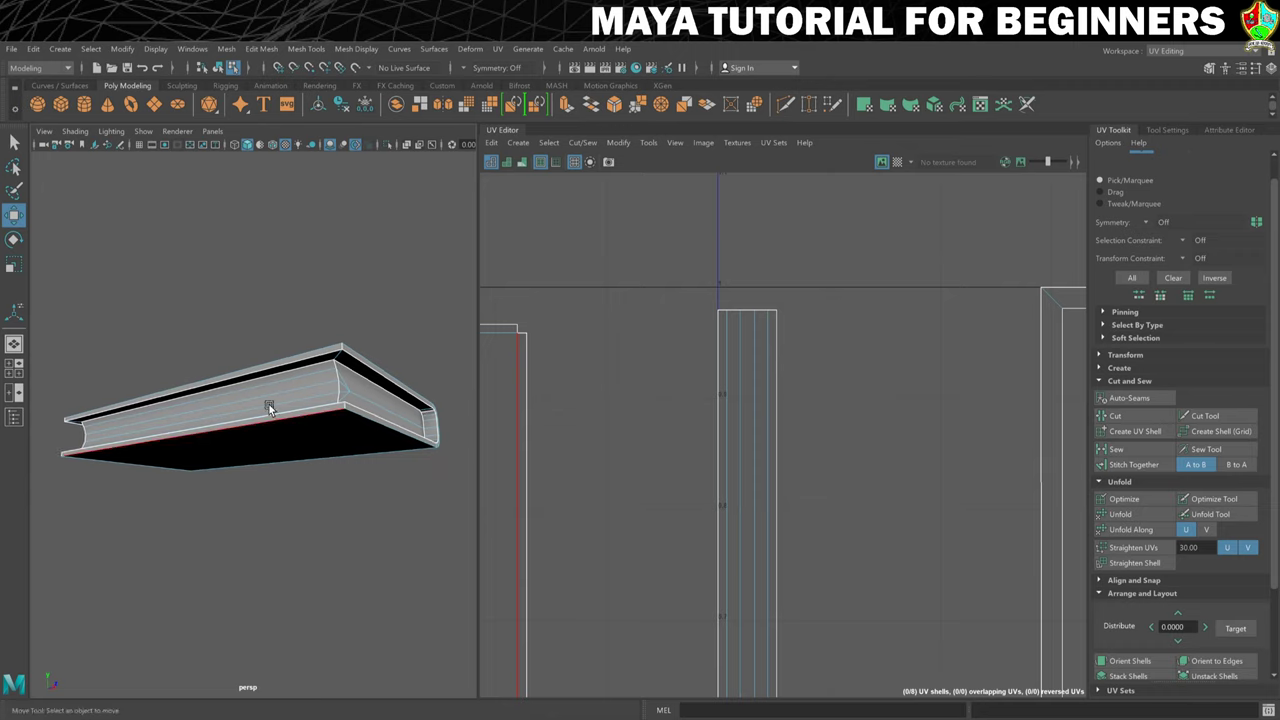
left_click(738, 325)
left_click(772, 316)
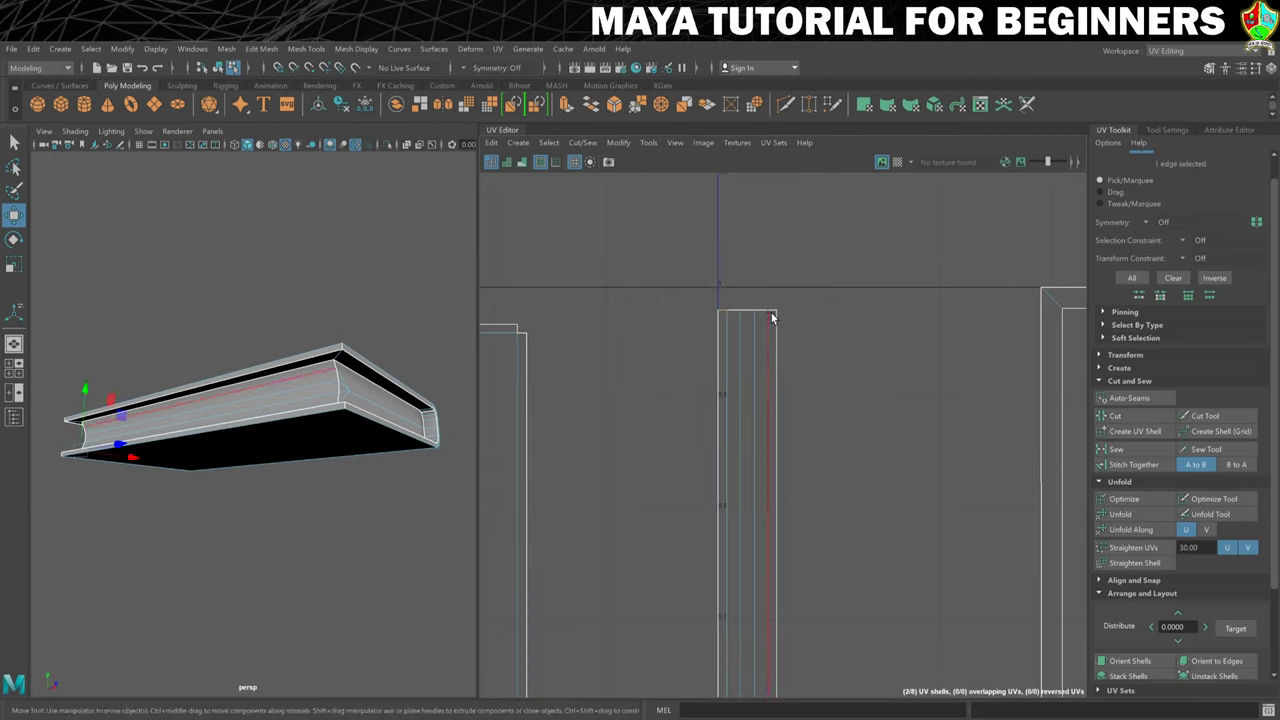
left_click(766, 317, "shift")
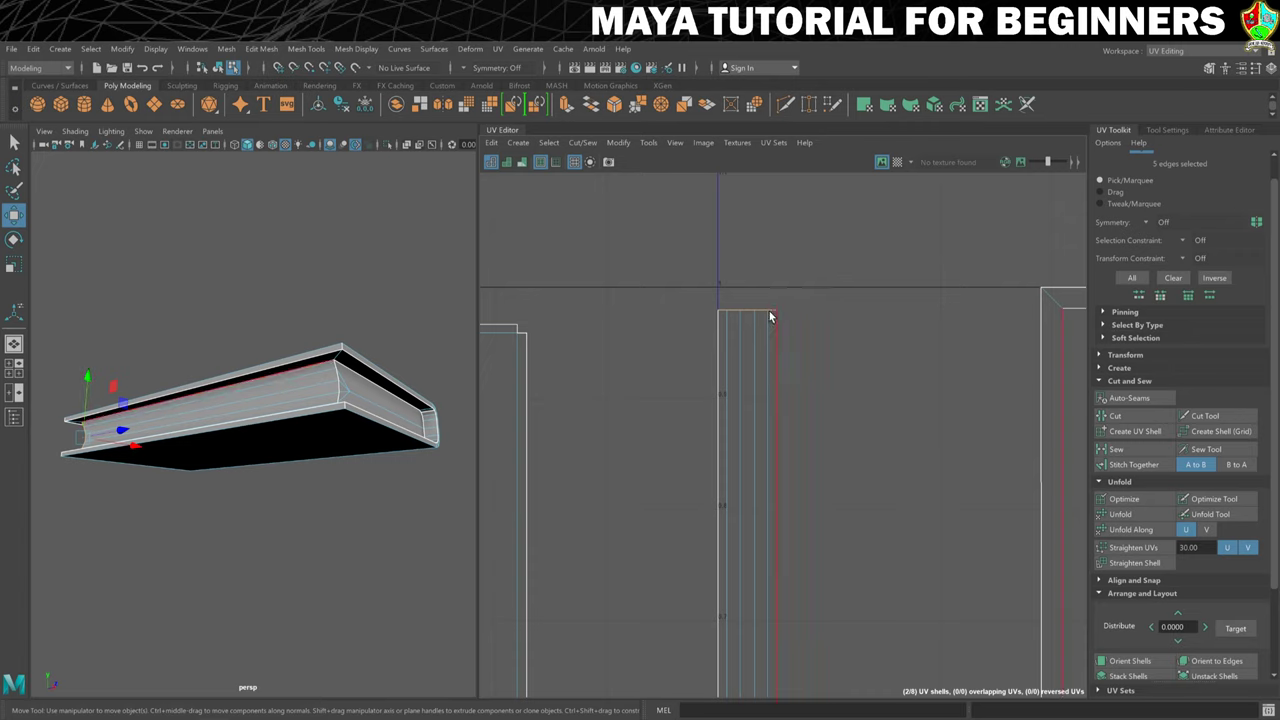
left_click(1135, 466)
scroll(802, 449, "down", 2)
key("w")
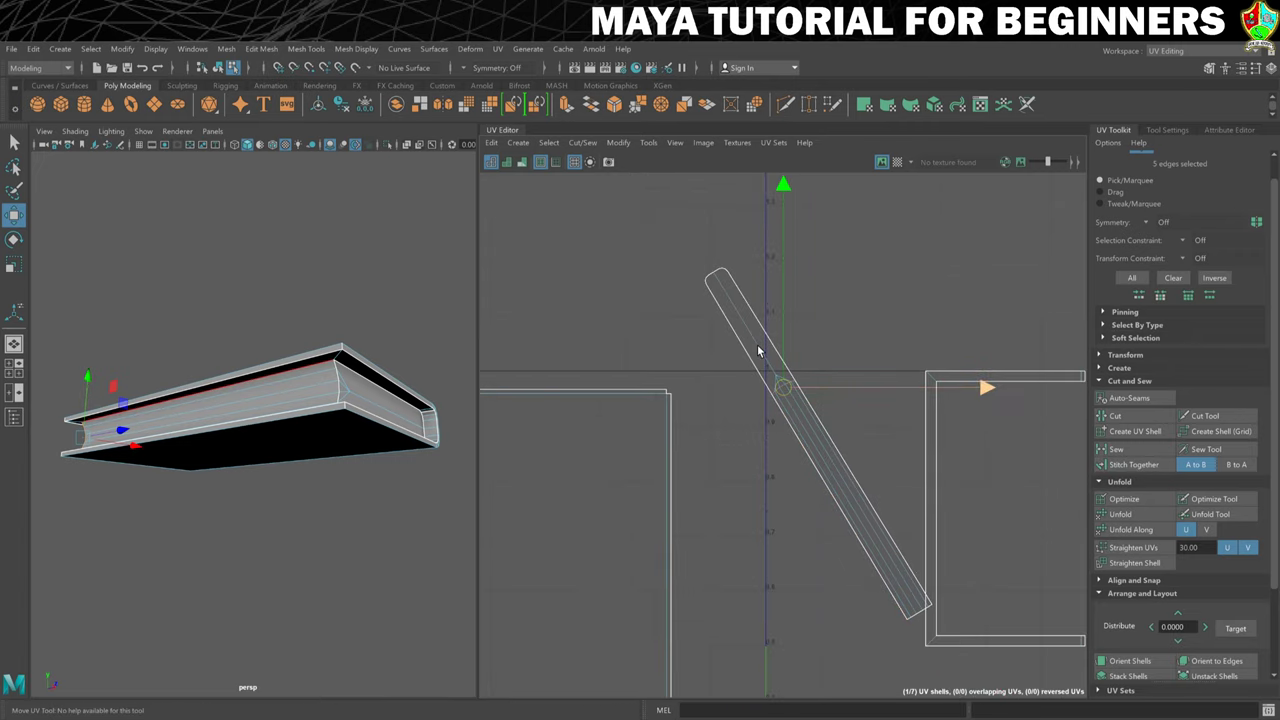
- Stitch the other page-block side shell onto the lower end of the slanted page-block strip
scroll(922, 612, "up", 2)
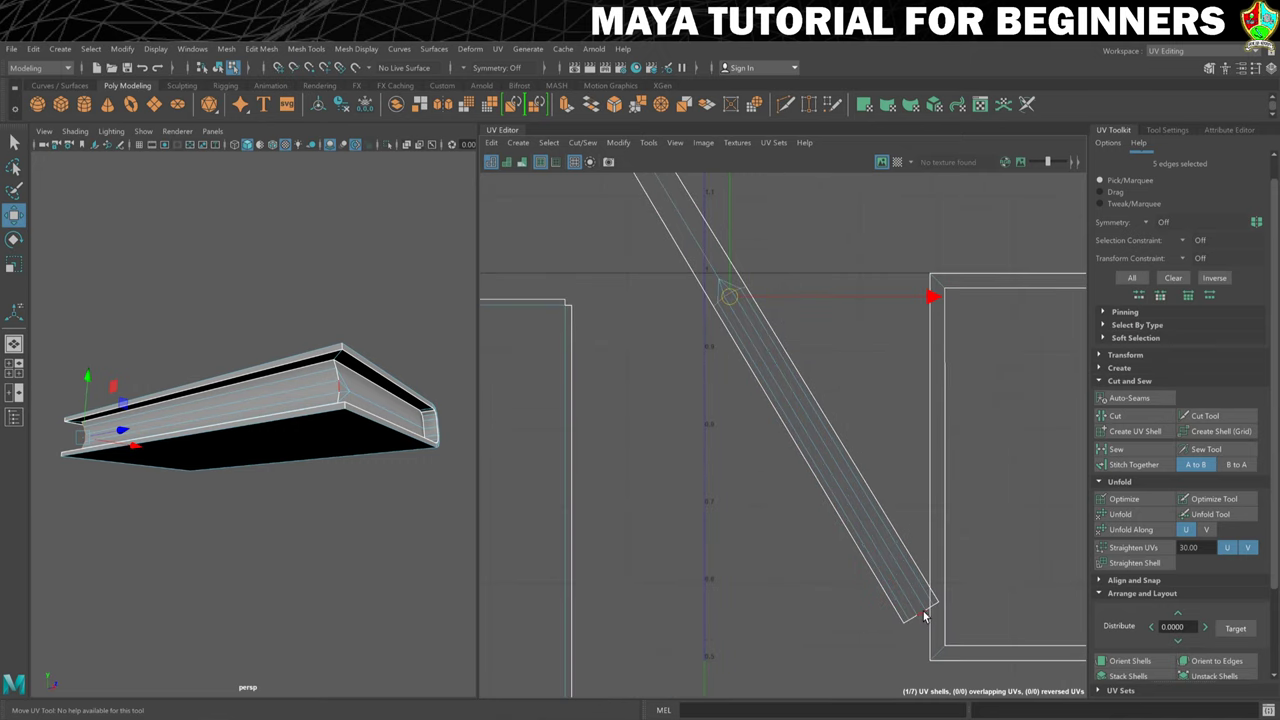
scroll(922, 615, "up", 1)
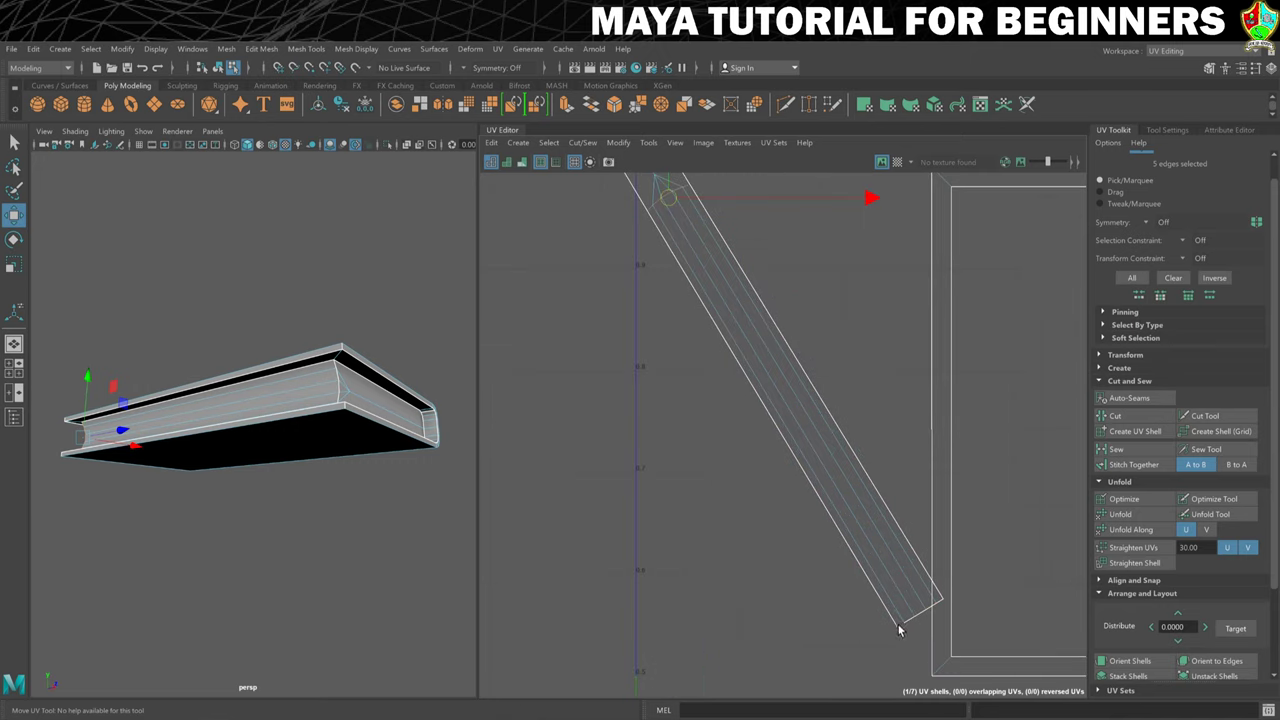
left_click(906, 632)
double_click(938, 599)
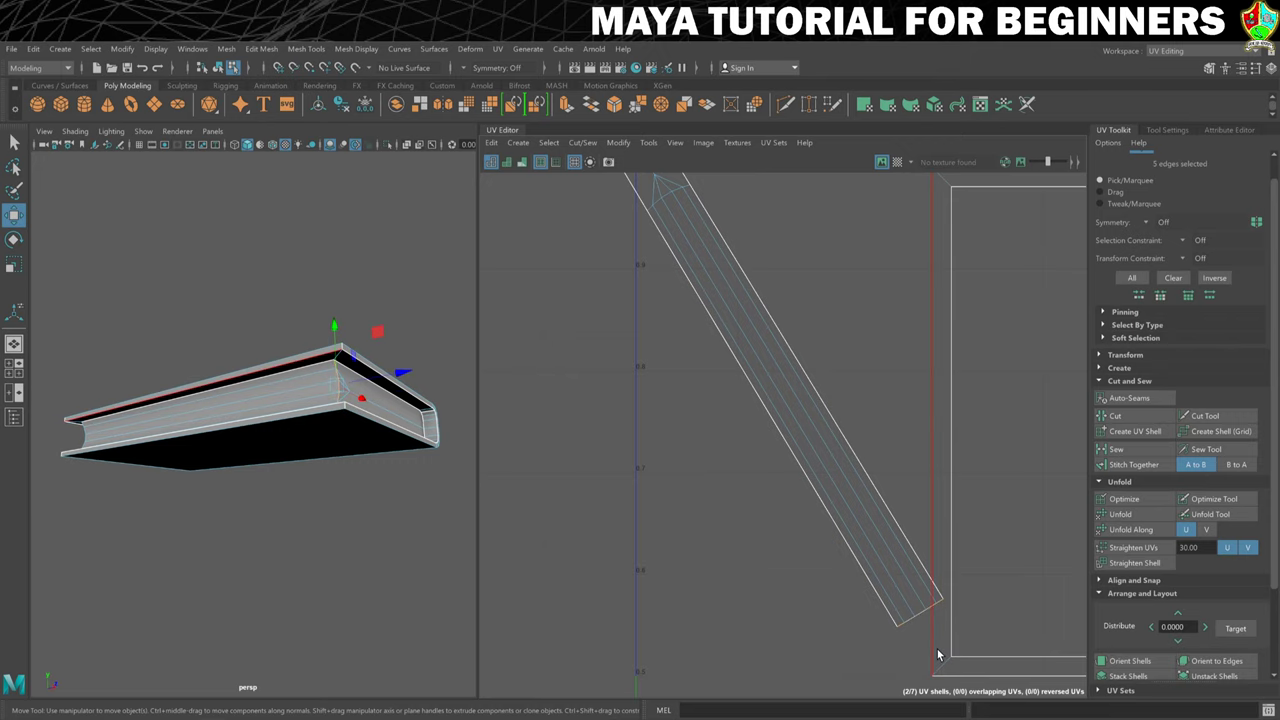
left_click(1128, 466)
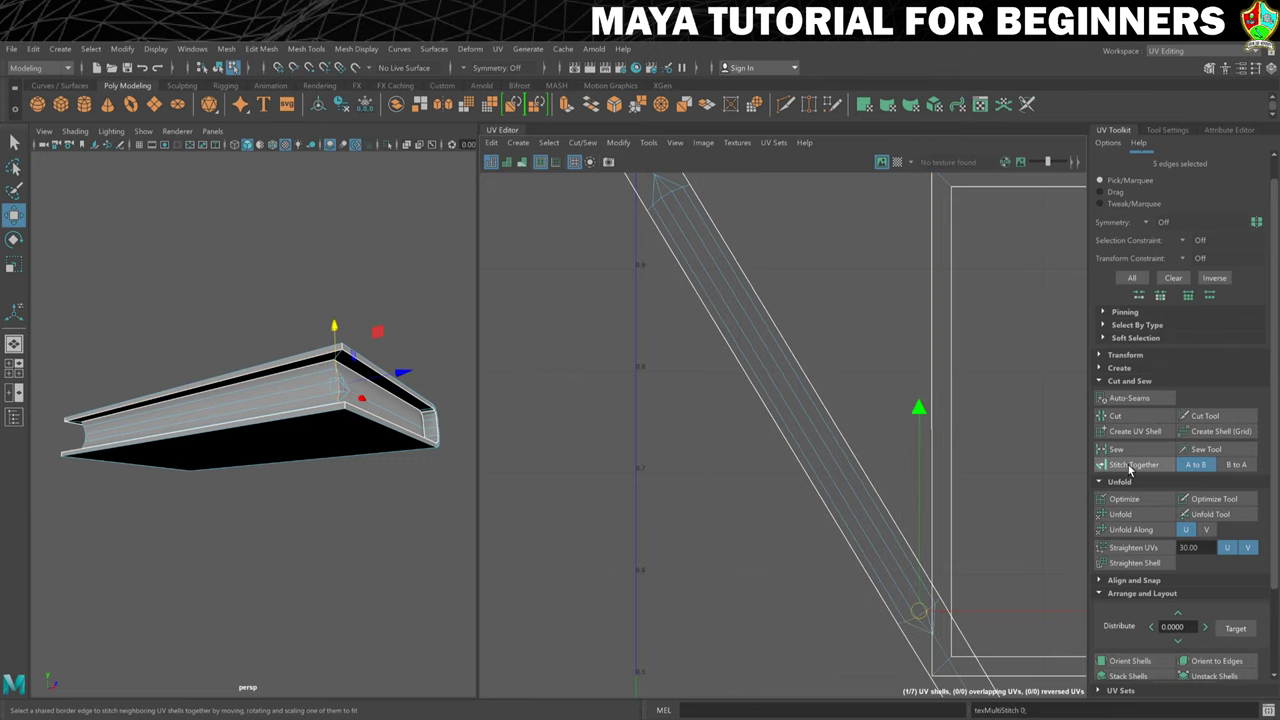
- Orient the joined page-block shell to the UV axes and rotate it 90 degrees so it stands vertically
scroll(894, 570, "down", 2)
right_click_drag(818, 446, 757, 429)
left_click(818, 455)
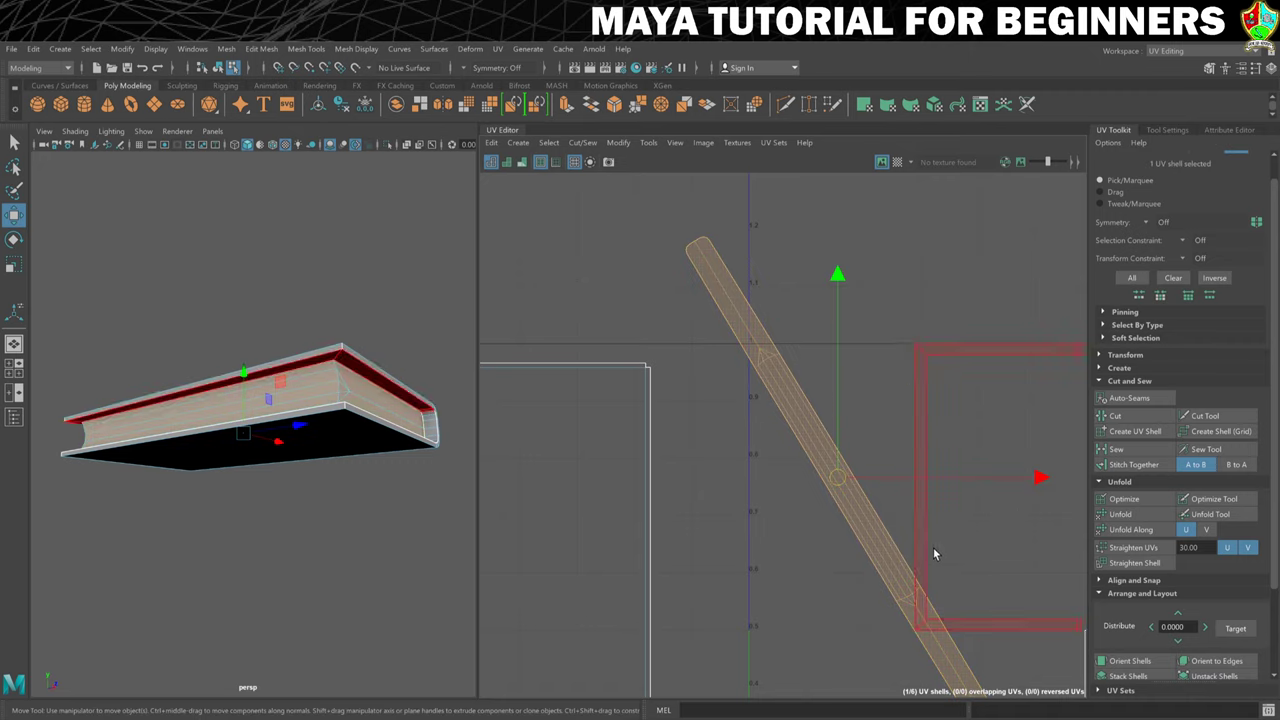
left_click(1130, 661)
scroll(971, 578, "down", 2)
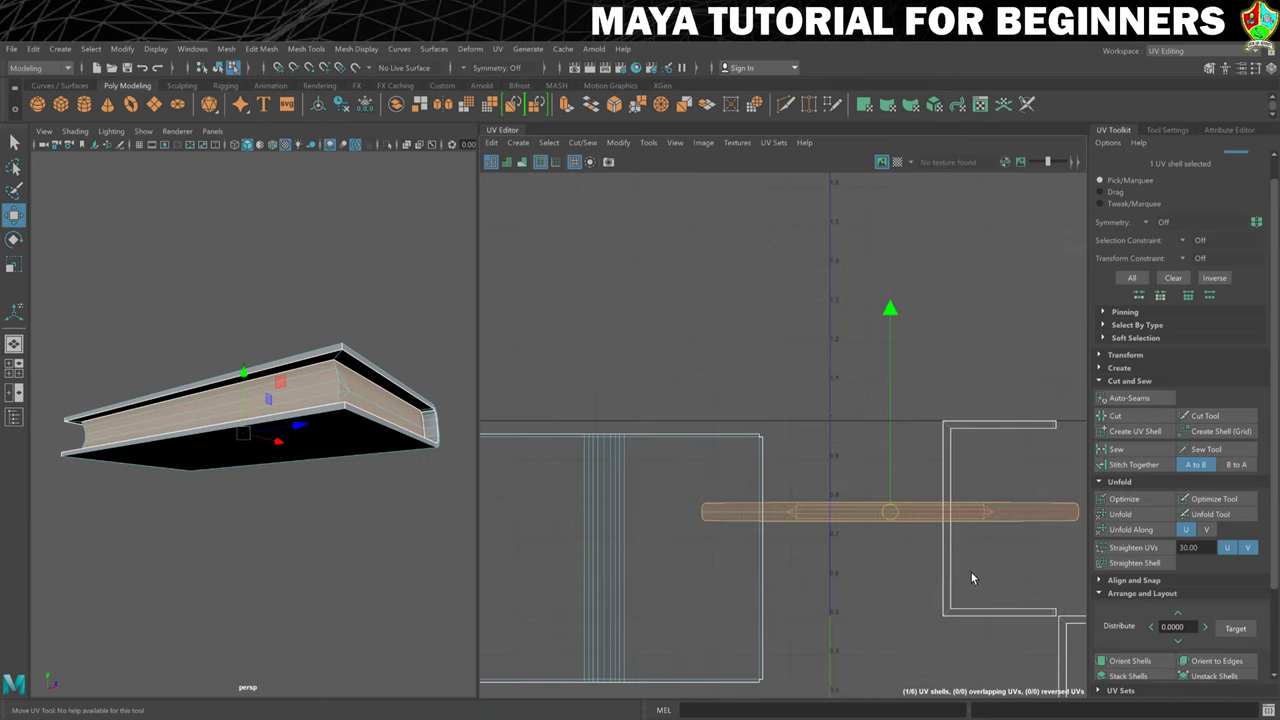
key("e")
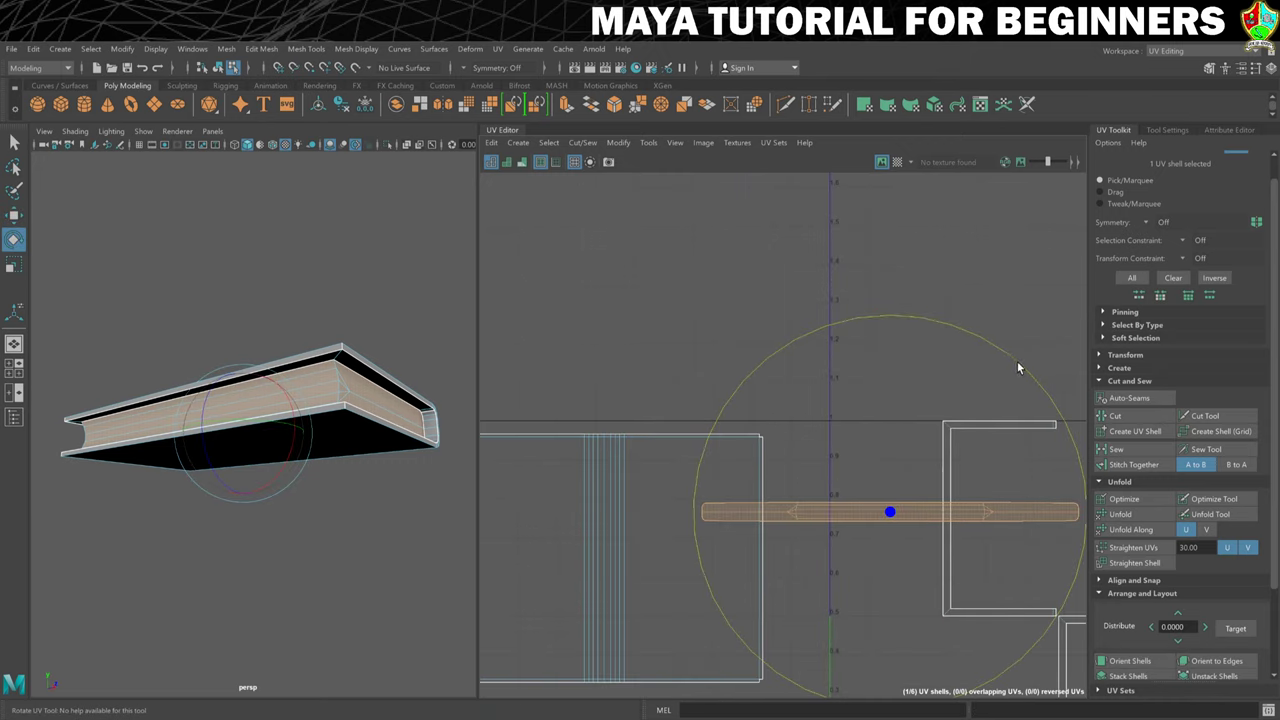
left_click_drag(1018, 368, 776, 413)
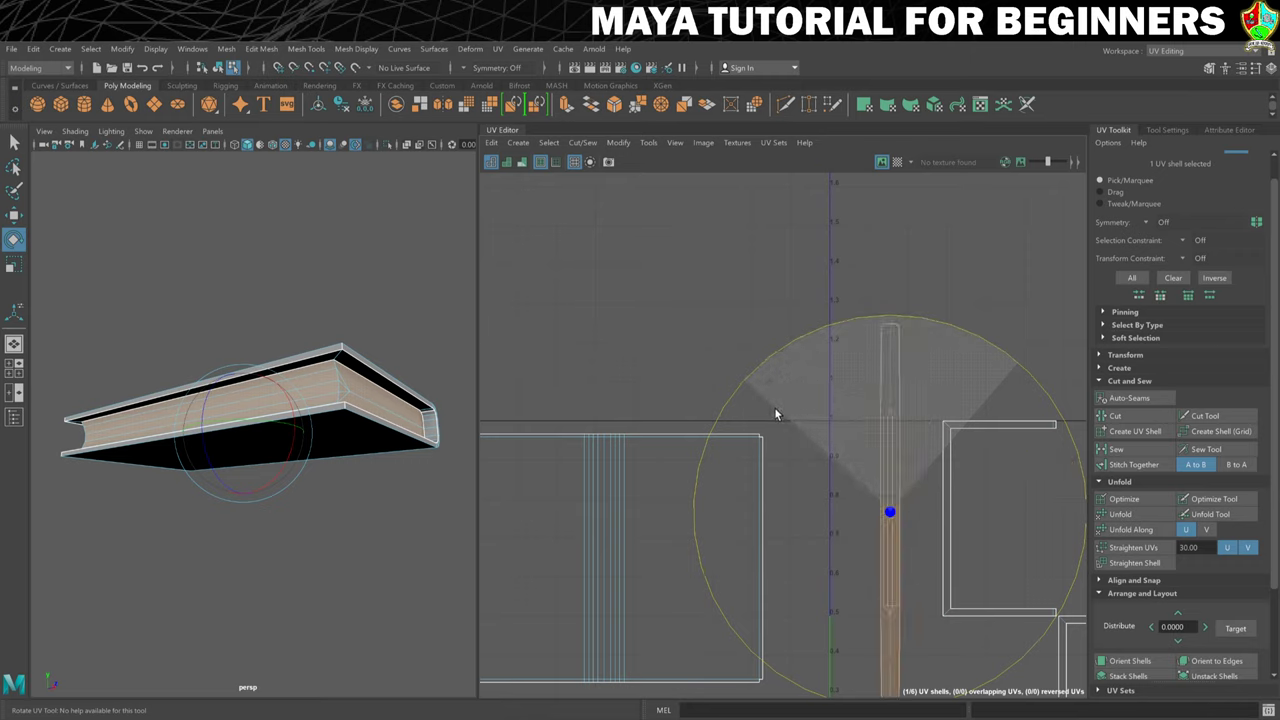
- Move the vertical page-block shell outside the 0–1 square, into the gap beside the cover shell
scroll(774, 407, "down", 2)
key("w")
middle_click_drag(924, 577, 860, 458)
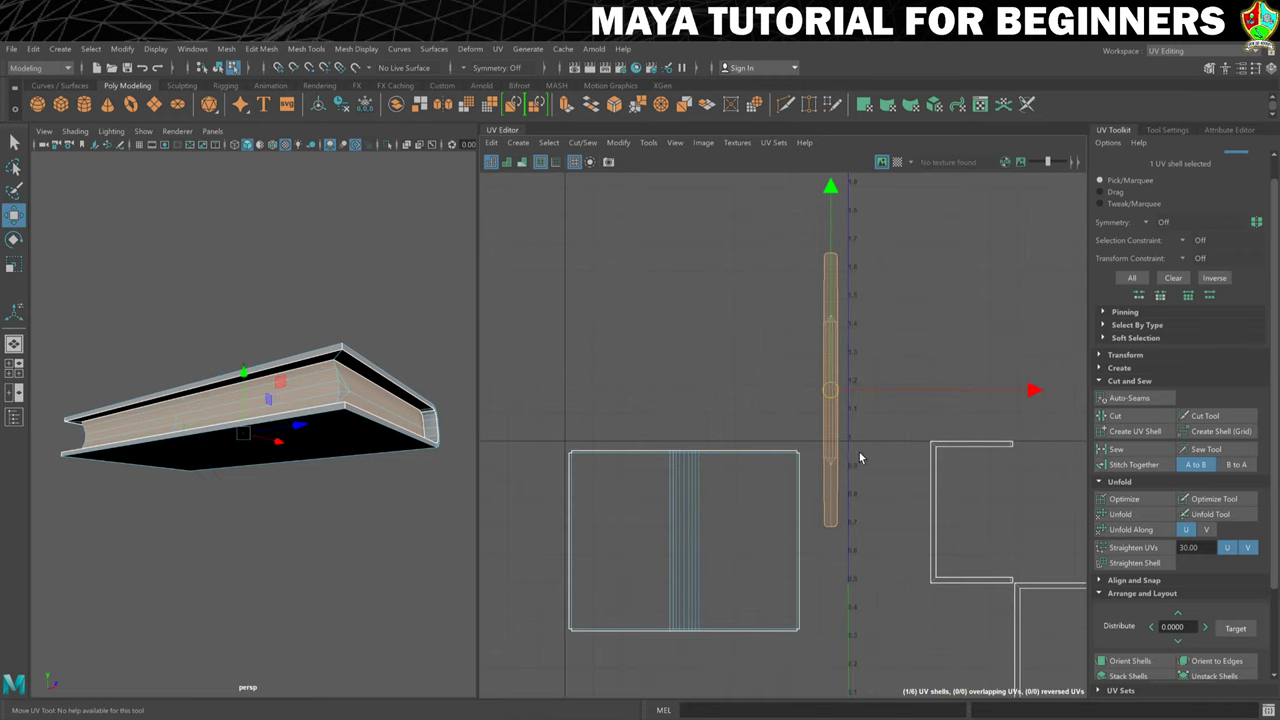
- Stitch the two small spine-end shells onto the open ends of the upper U-shaped inner-border shell
scroll(915, 547, "up", 1)
middle_click_drag(917, 546, 1002, 489, "alt")
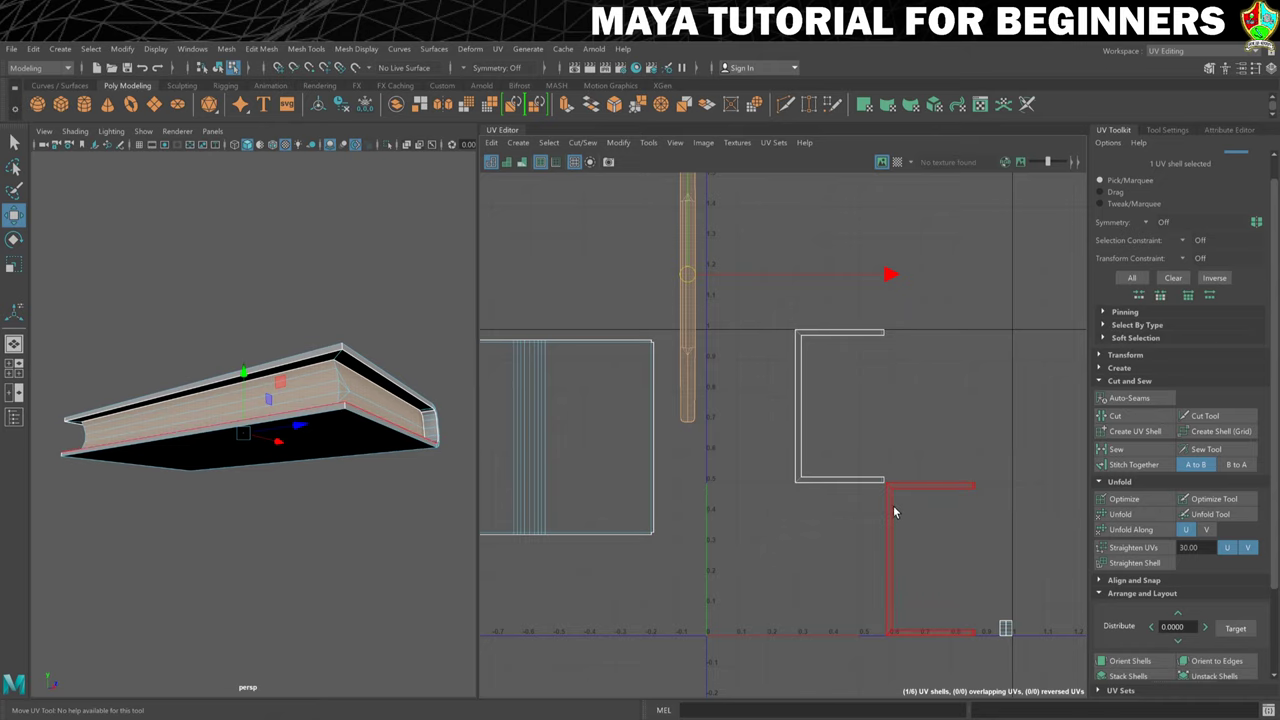
scroll(902, 496, "up", 2)
right_click(851, 305)
right_click_drag(851, 304, 841, 273)
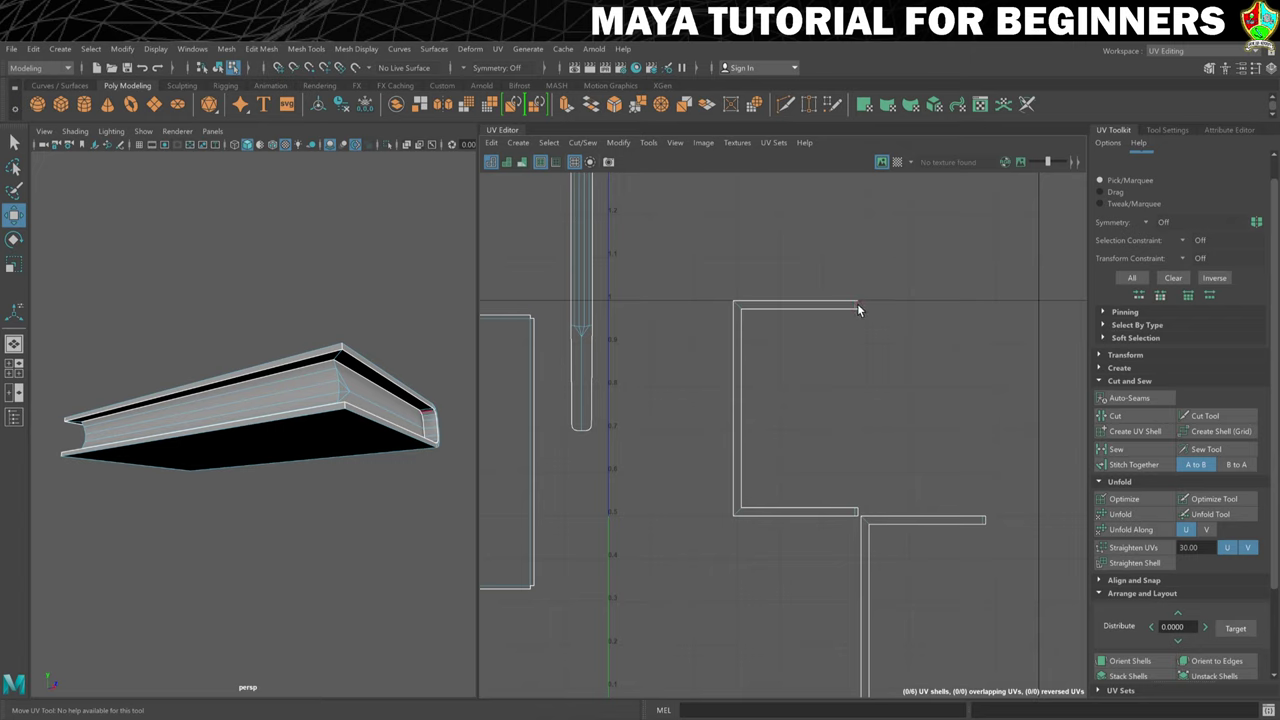
left_click(857, 303)
key("w")
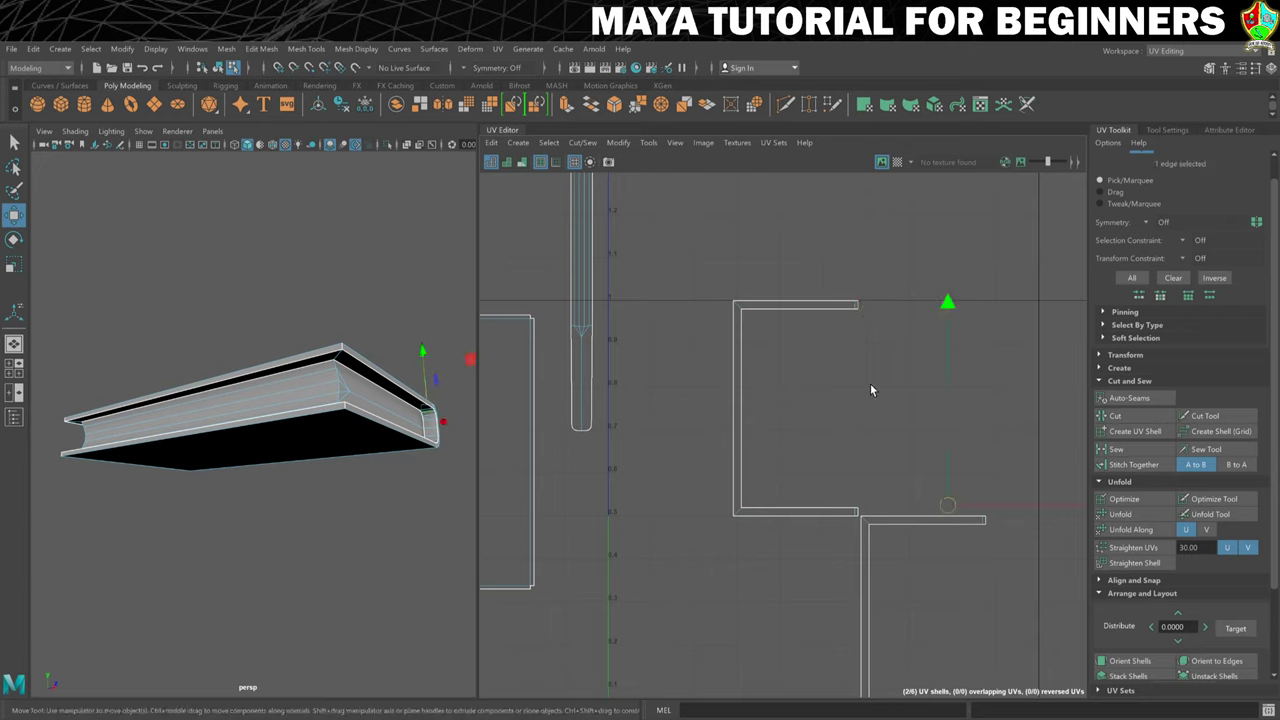
left_click(862, 516, "shift")
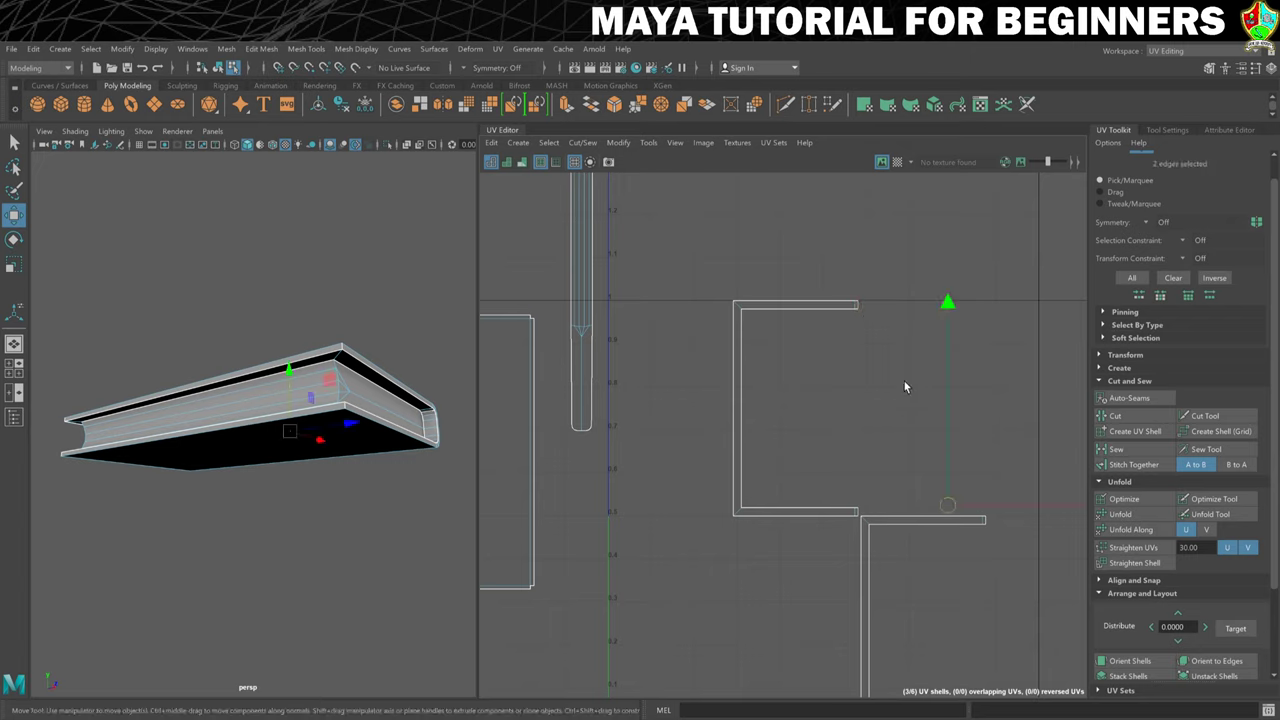
left_click(1133, 466)
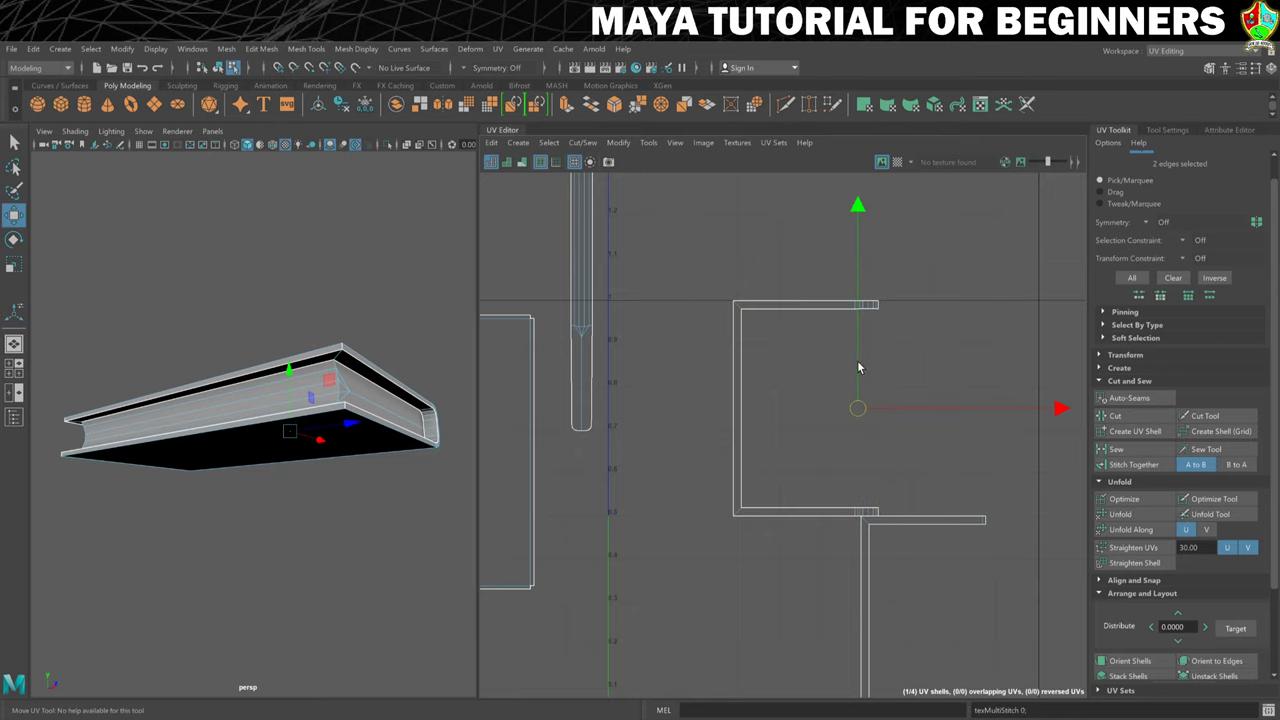
- Stitch the remaining U-shaped shell to the spine-end pieces so the inner border forms a closed rectangular frame
key("f")
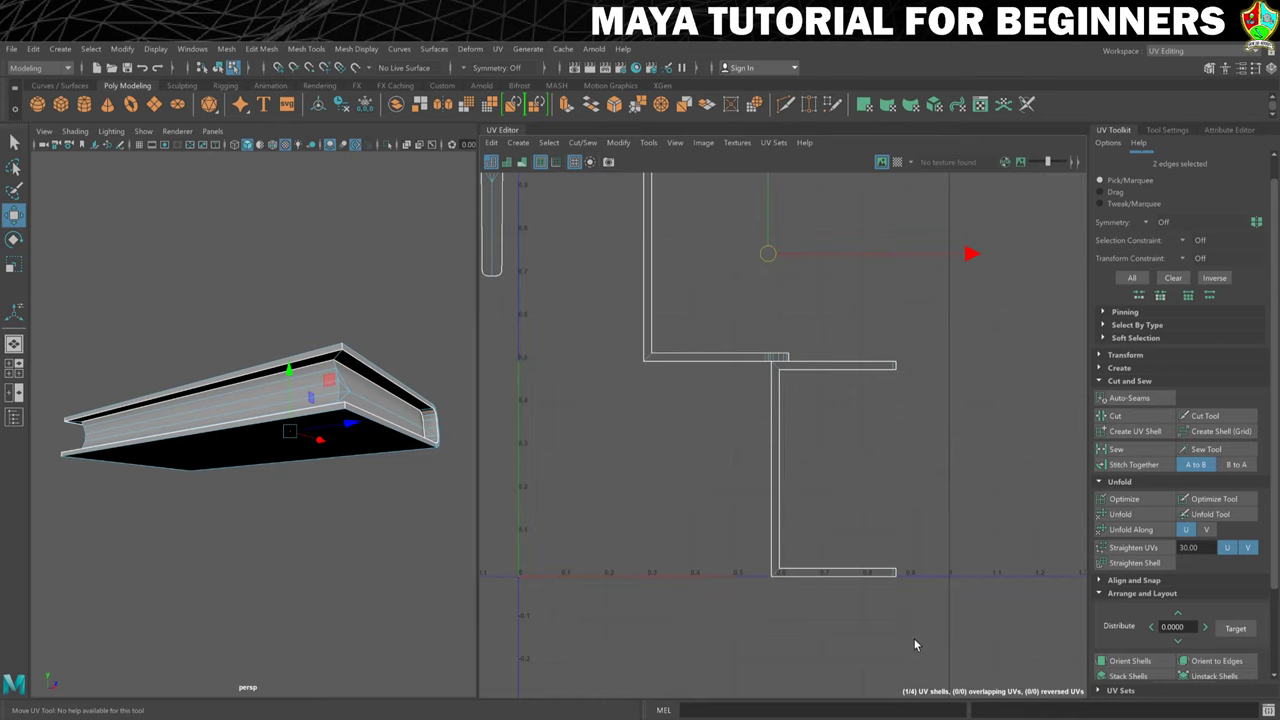
key("f")
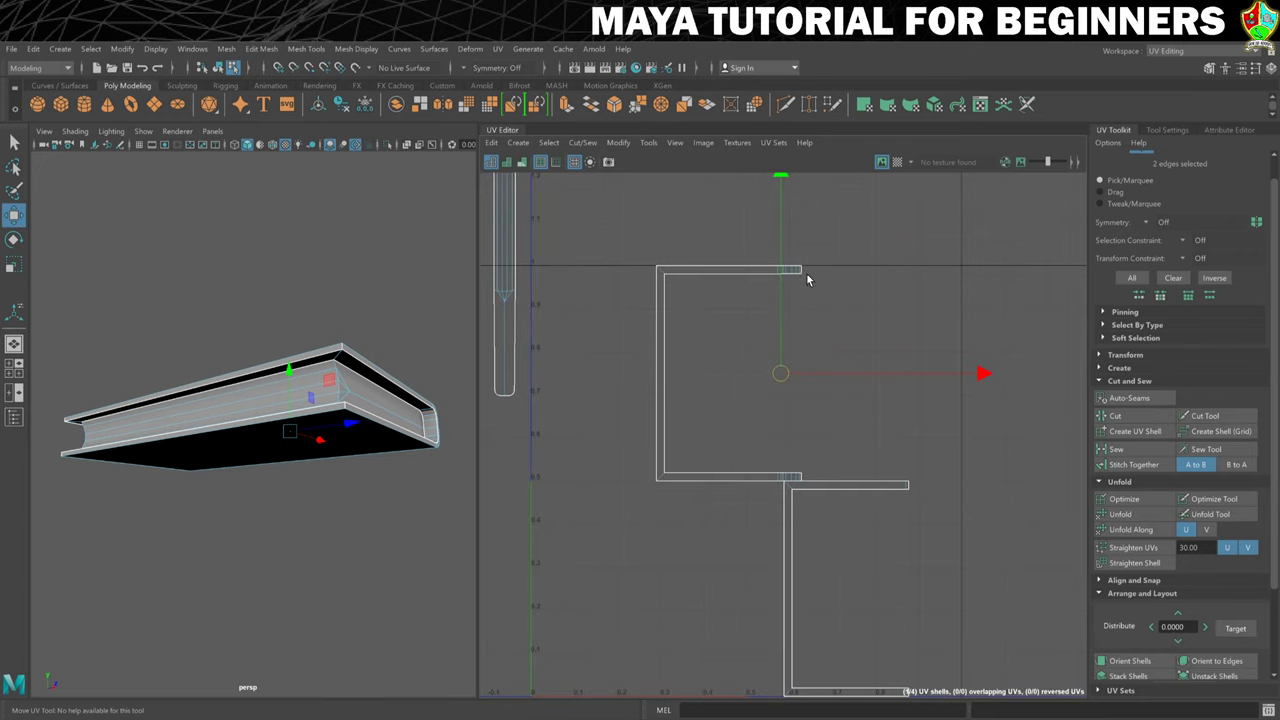
left_click(828, 481)
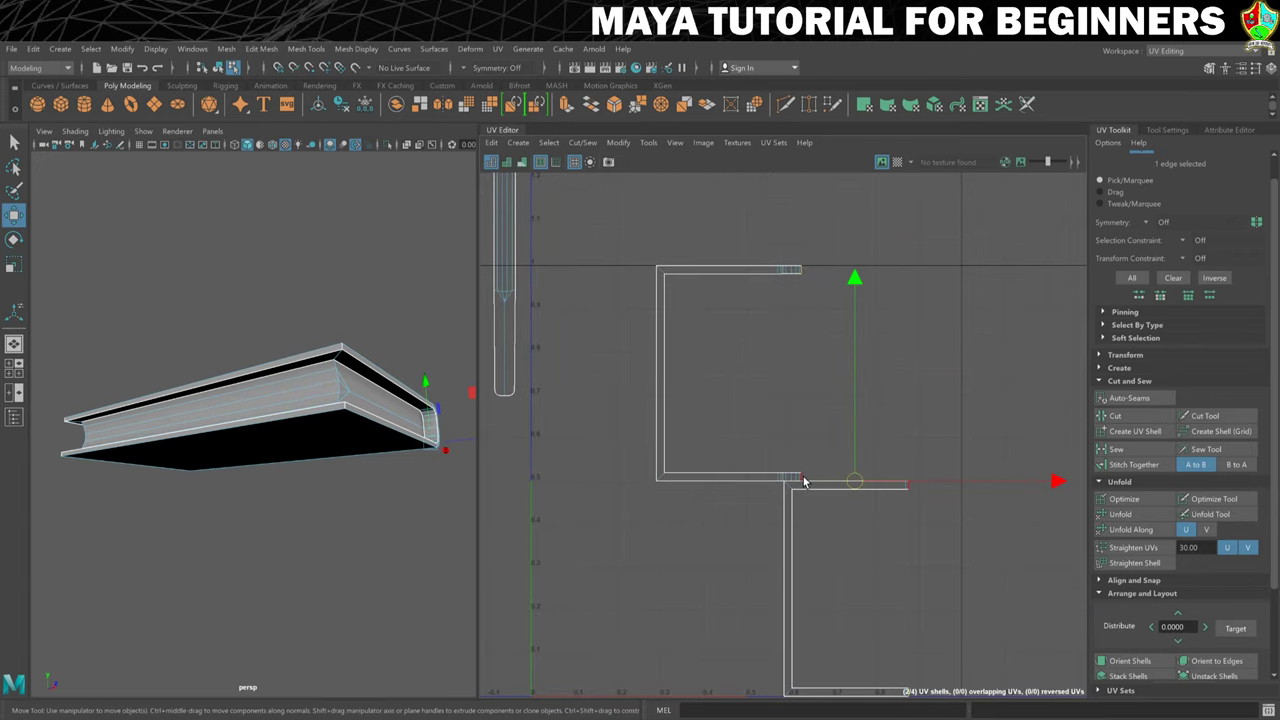
left_click(1125, 465)
- Straighten the UVs of the rectangular frame shell in U and V with a 30 degree tolerance
right_click_drag(813, 480, 749, 451)
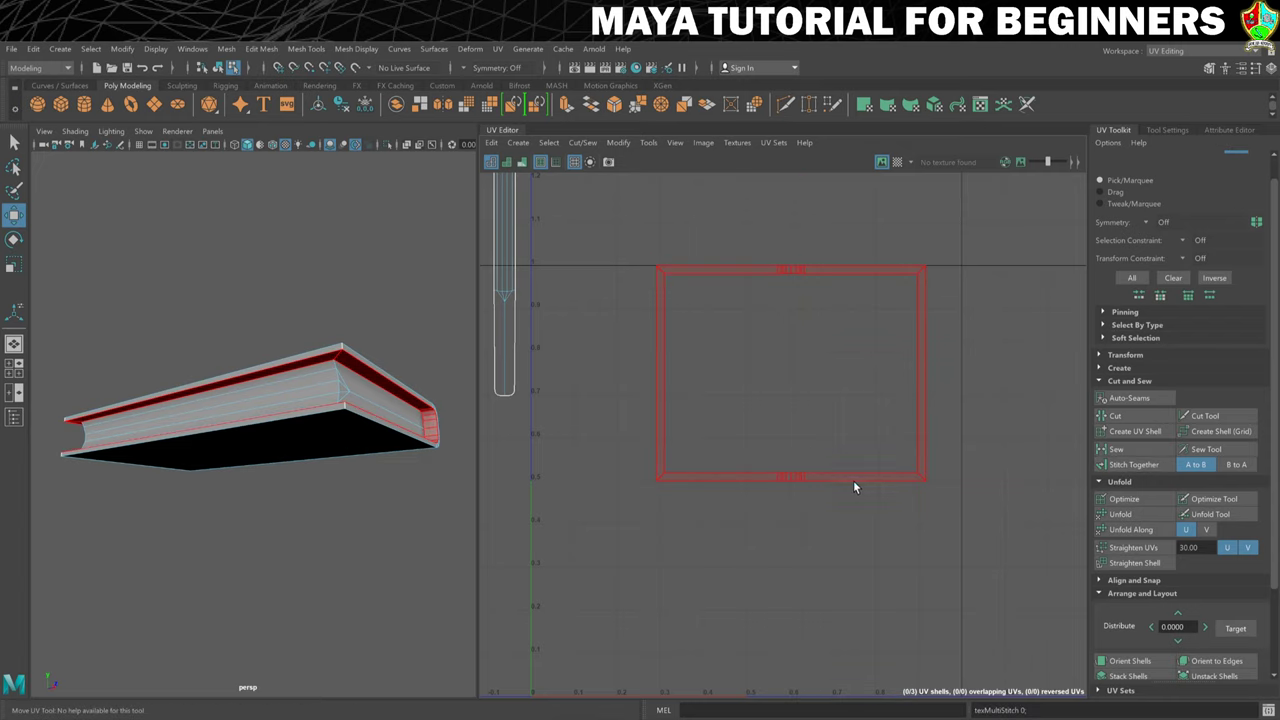
left_click(850, 481)
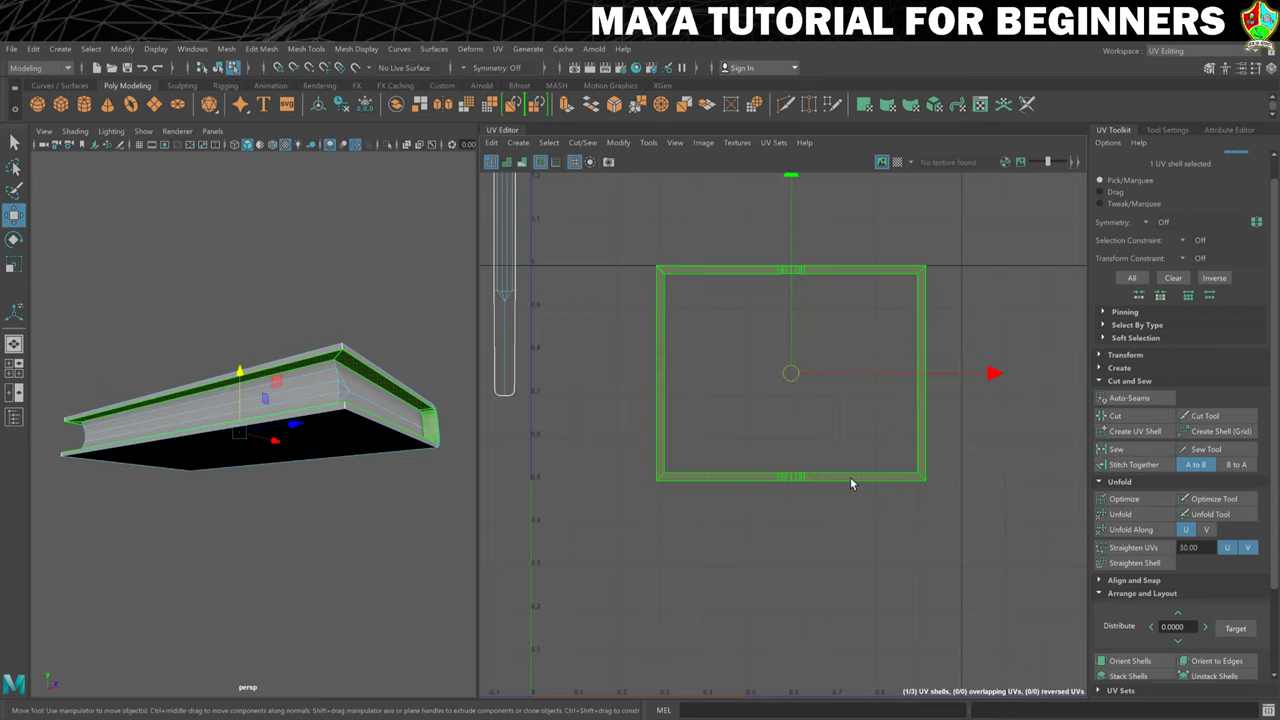
left_click(1118, 541)
- Lay out all three UV shells automatically inside the 0–1 square
scroll(791, 374, "down", 5)
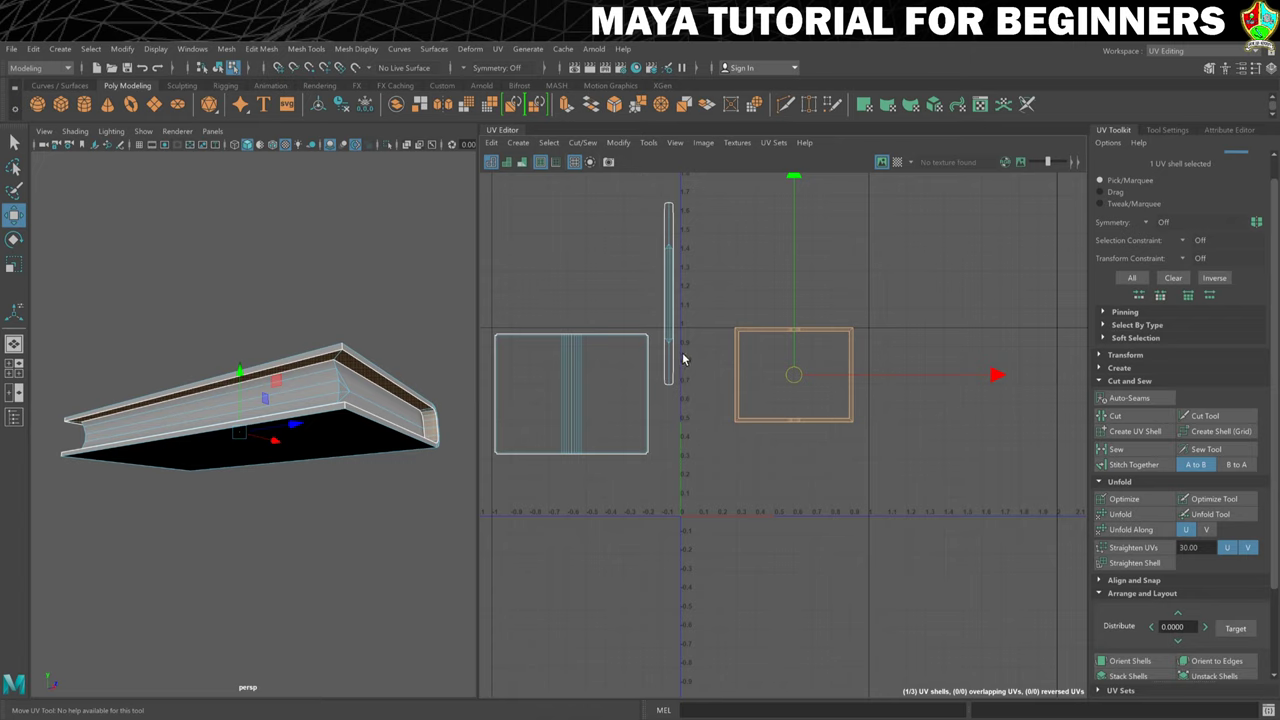
key("ctrl+shift+a")
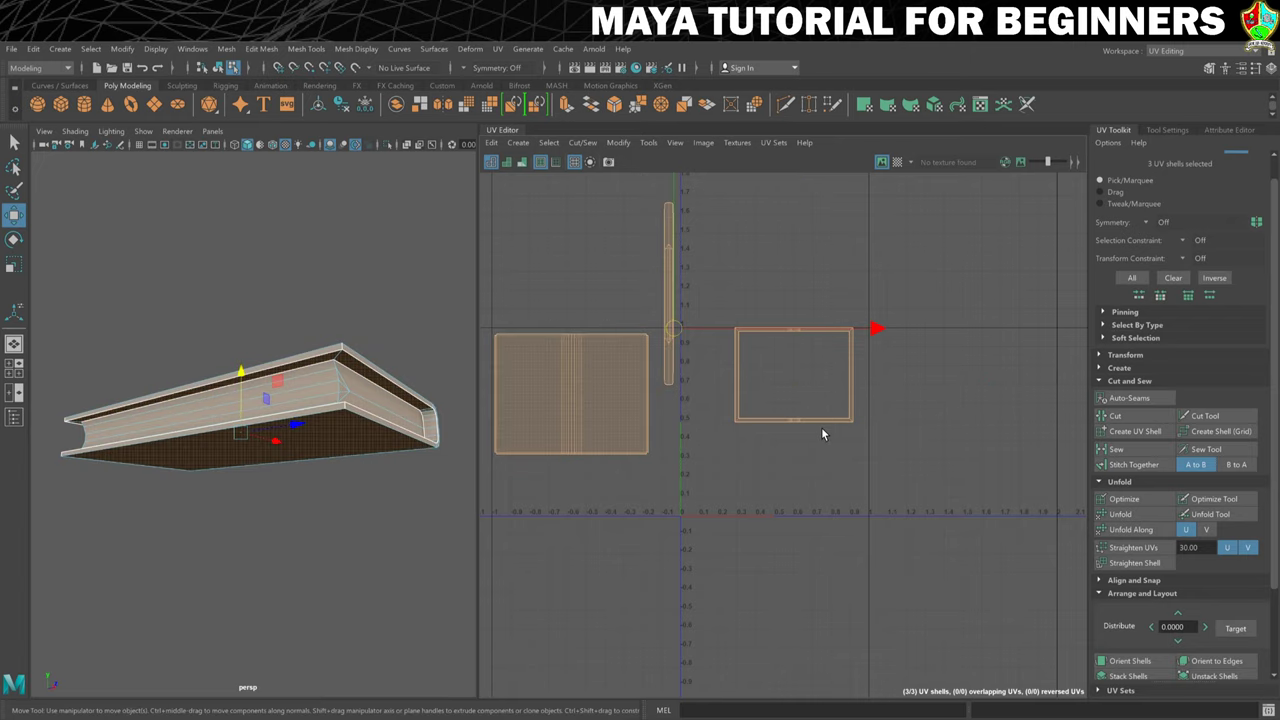
scroll(1138, 600, "down", 3)
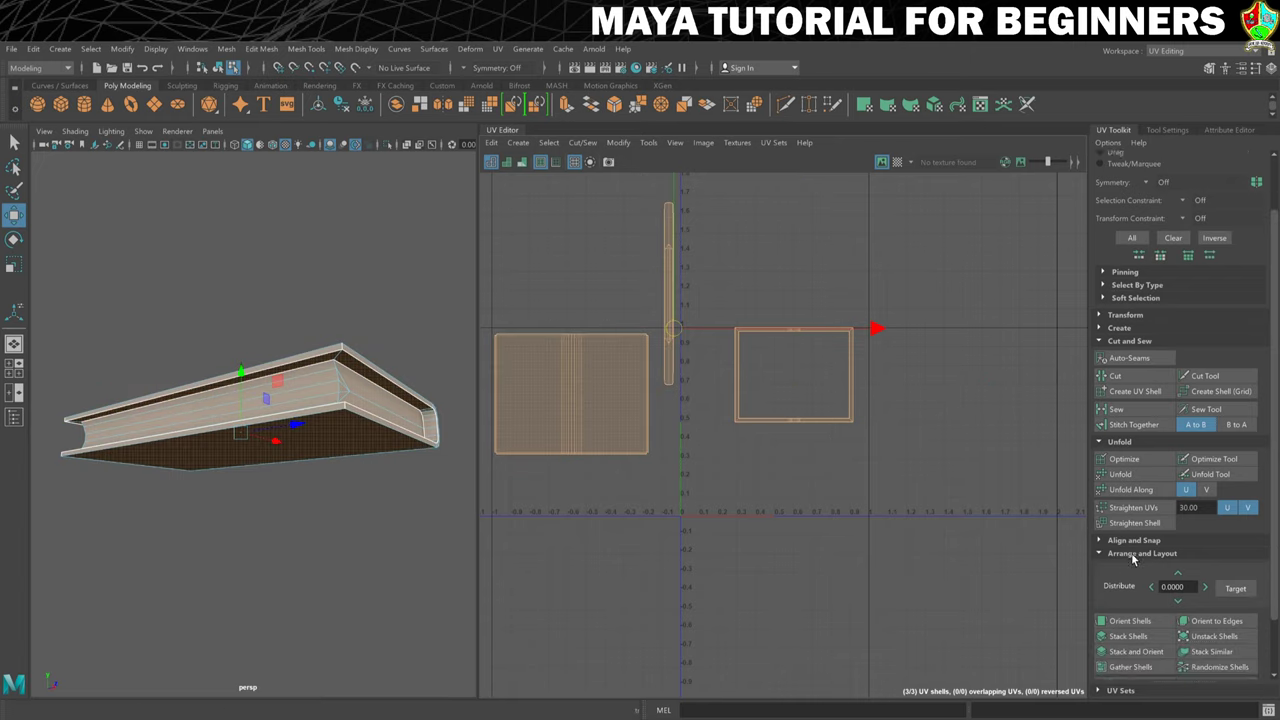
left_click(1120, 653)
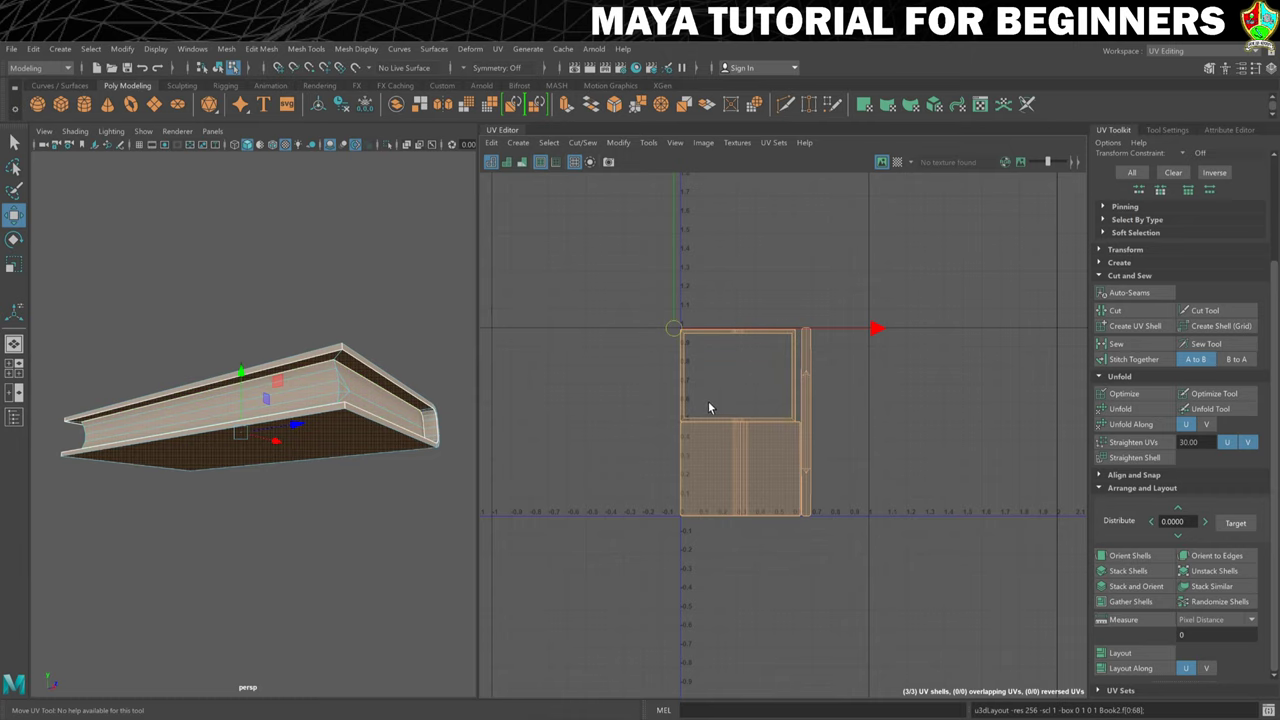
- Switch to the Modeling - Standard workspace and return the book to object mode
left_click(1190, 51)
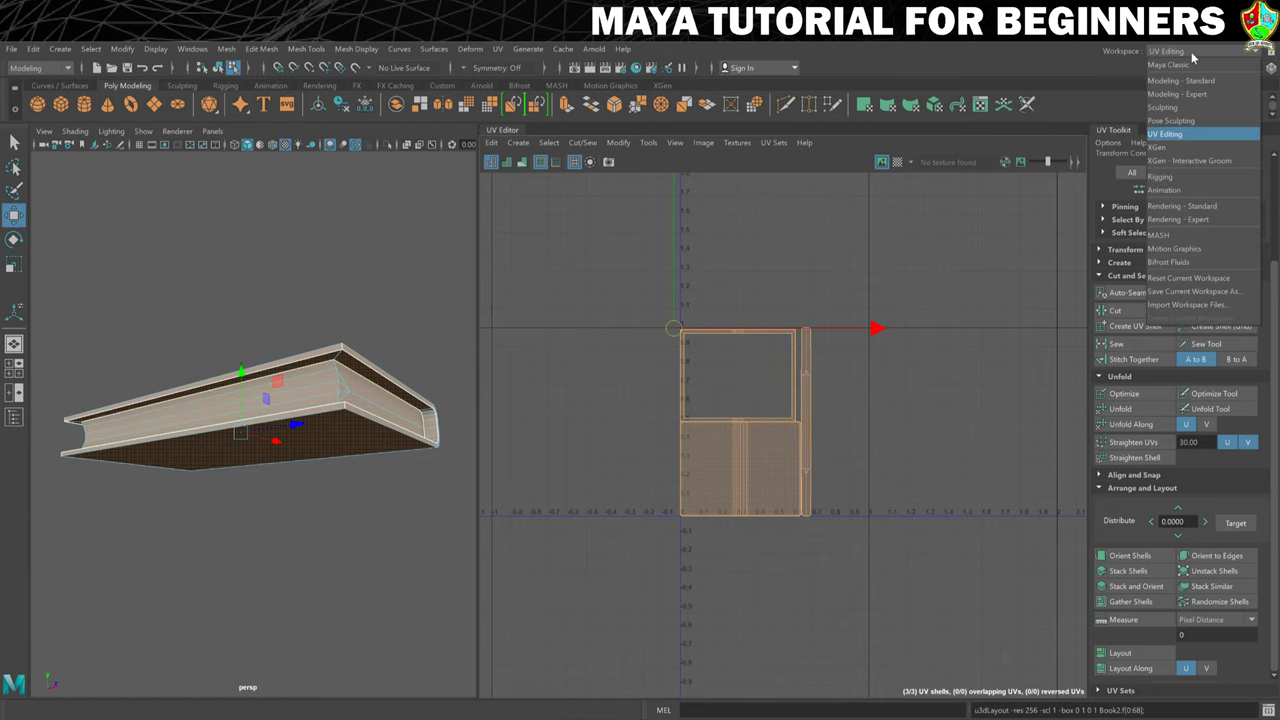
left_click(1185, 79)
right_click_drag(679, 316, 699, 316)
left_click_drag(699, 316, 690, 290, "alt")
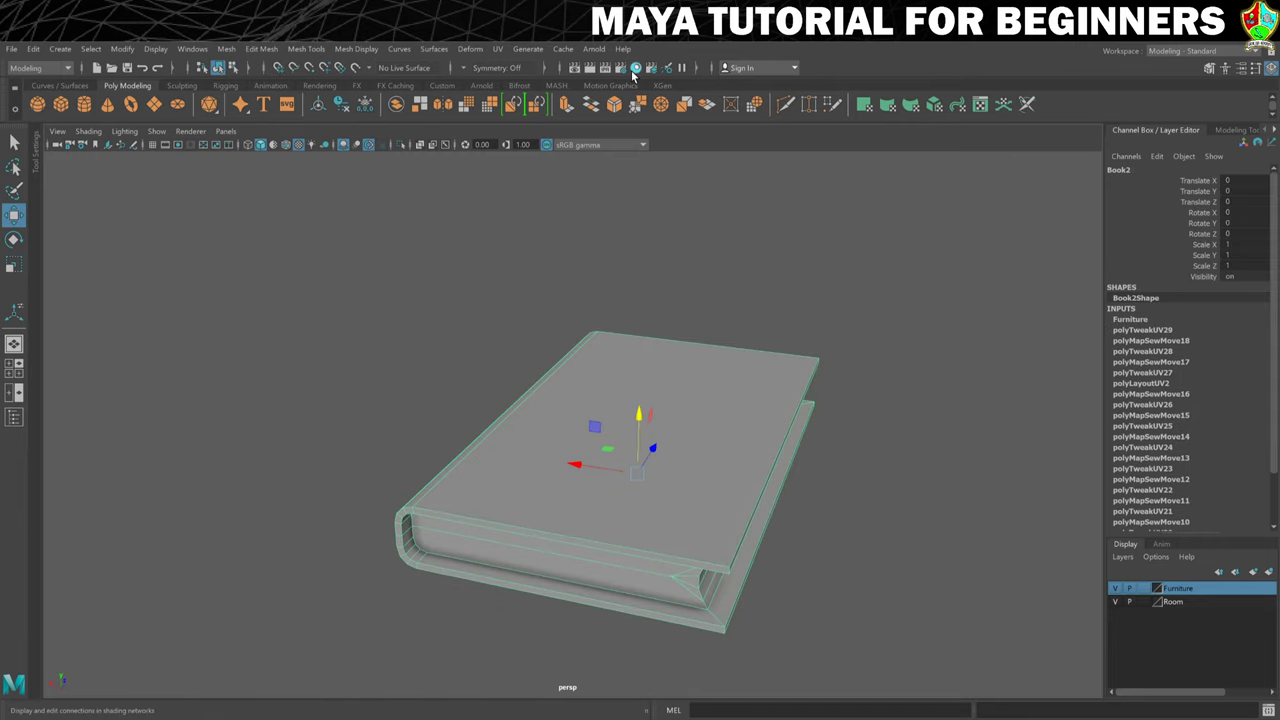
- Create an Arnold aiStandardSurface material in a cleared Hypershade graph
left_click(633, 70)
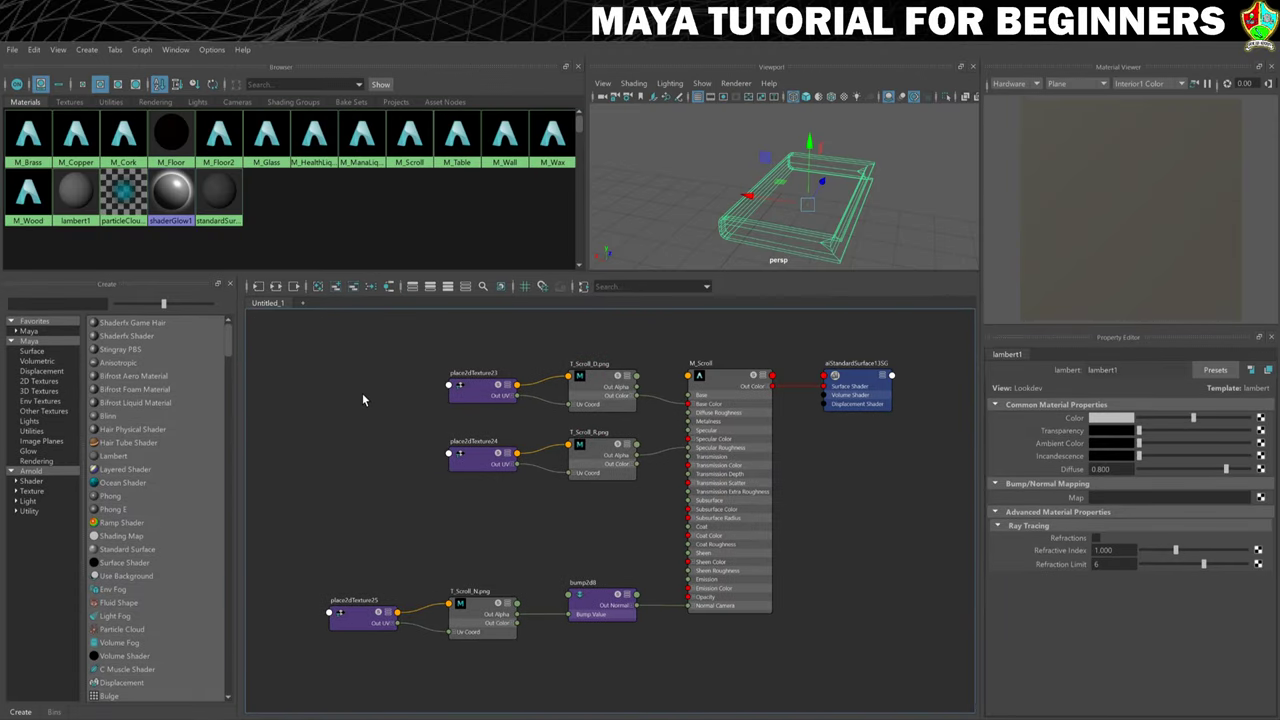
left_click(318, 286)
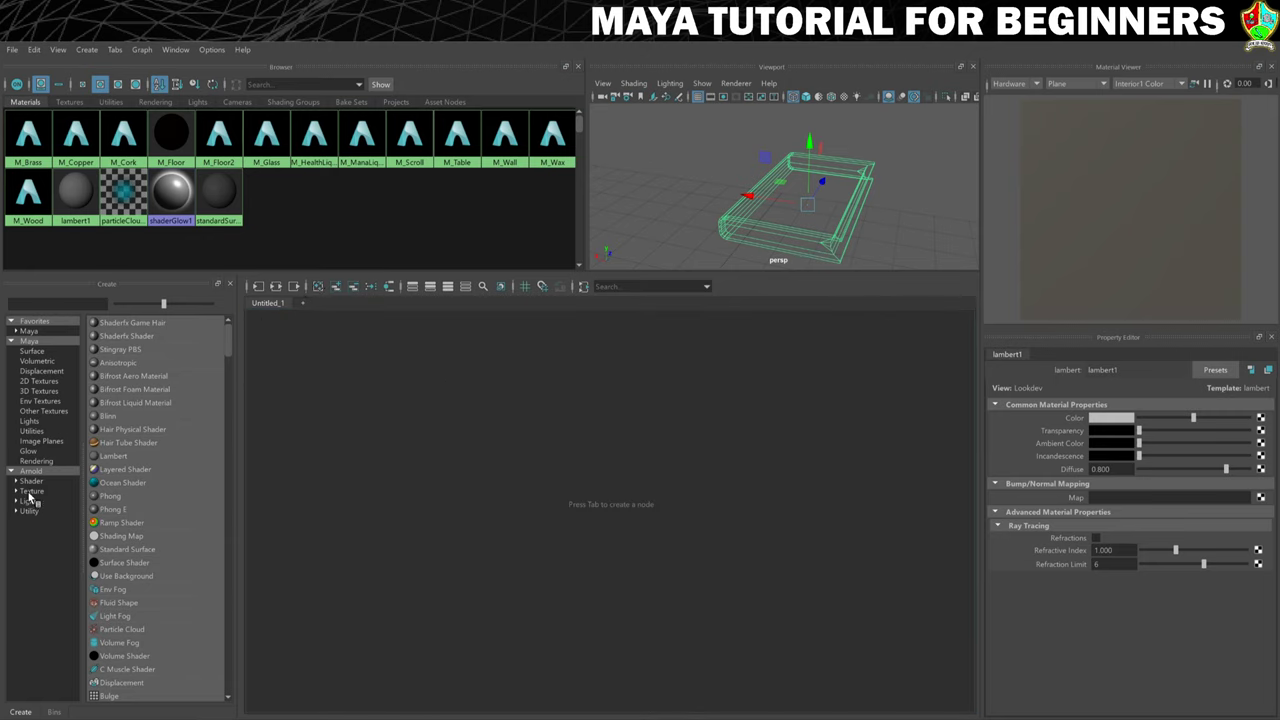
left_click(31, 481)
left_click(120, 496)
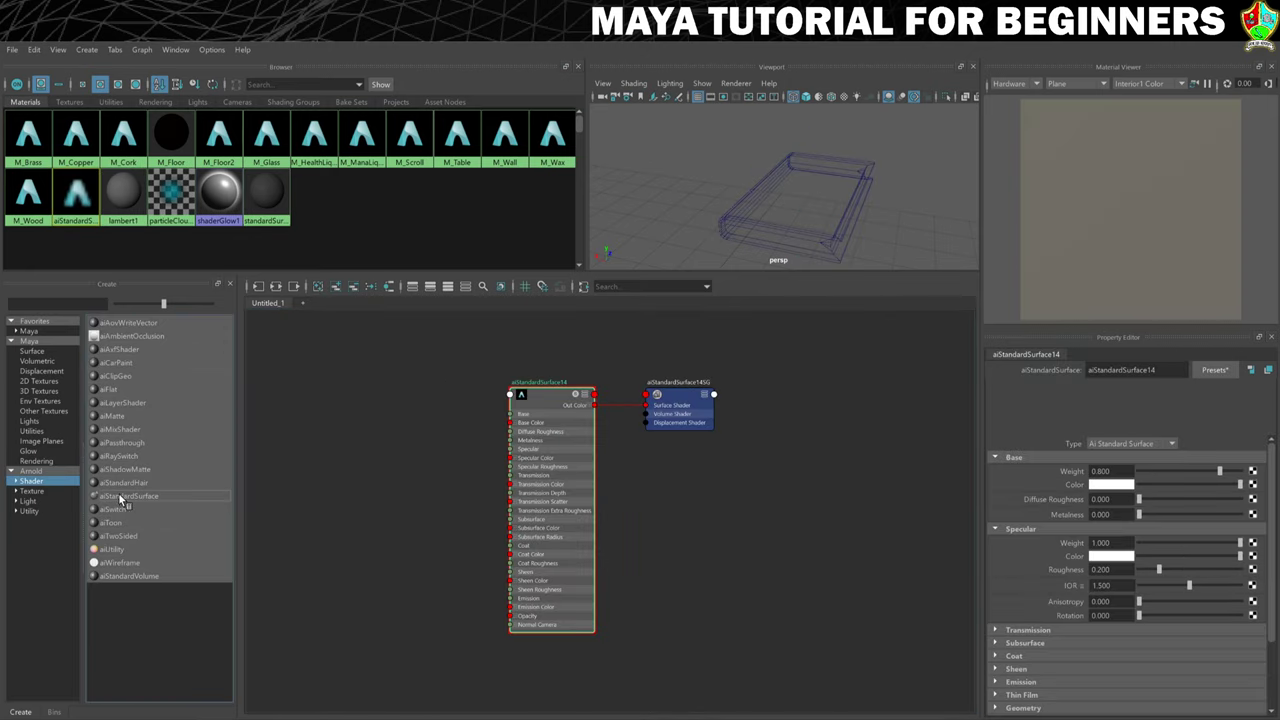
- Rename the new material M_BookCover
type("M")
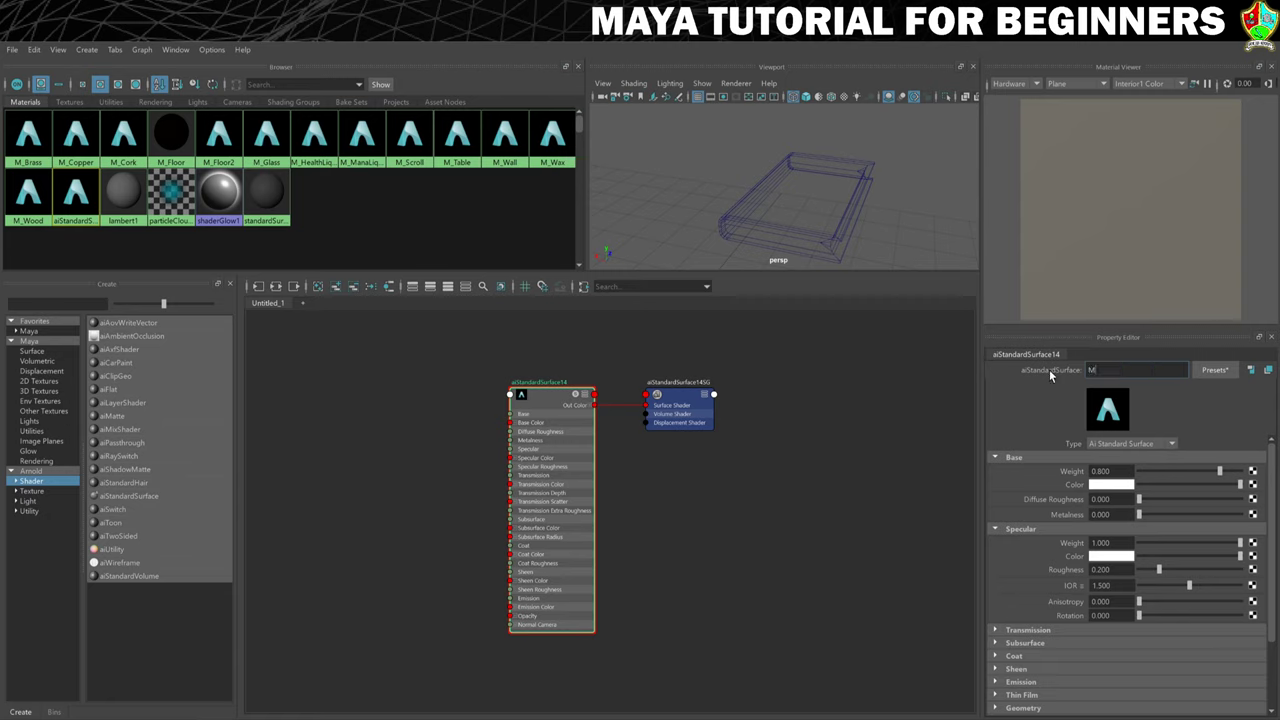
type("_BookCover")
key("Return")
- Map M_BookCover's base color to the file texture T_BookCover_D.png and set the base weight to 1.000
left_click(1253, 485)
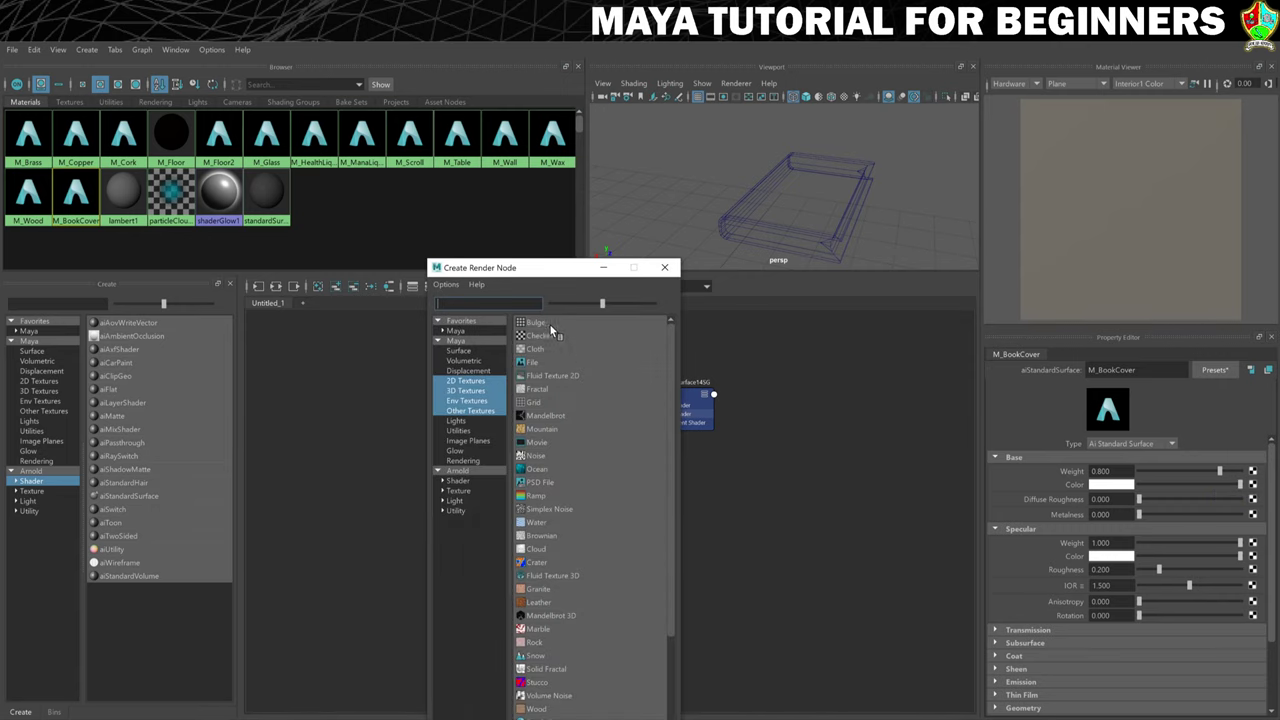
left_click(533, 362)
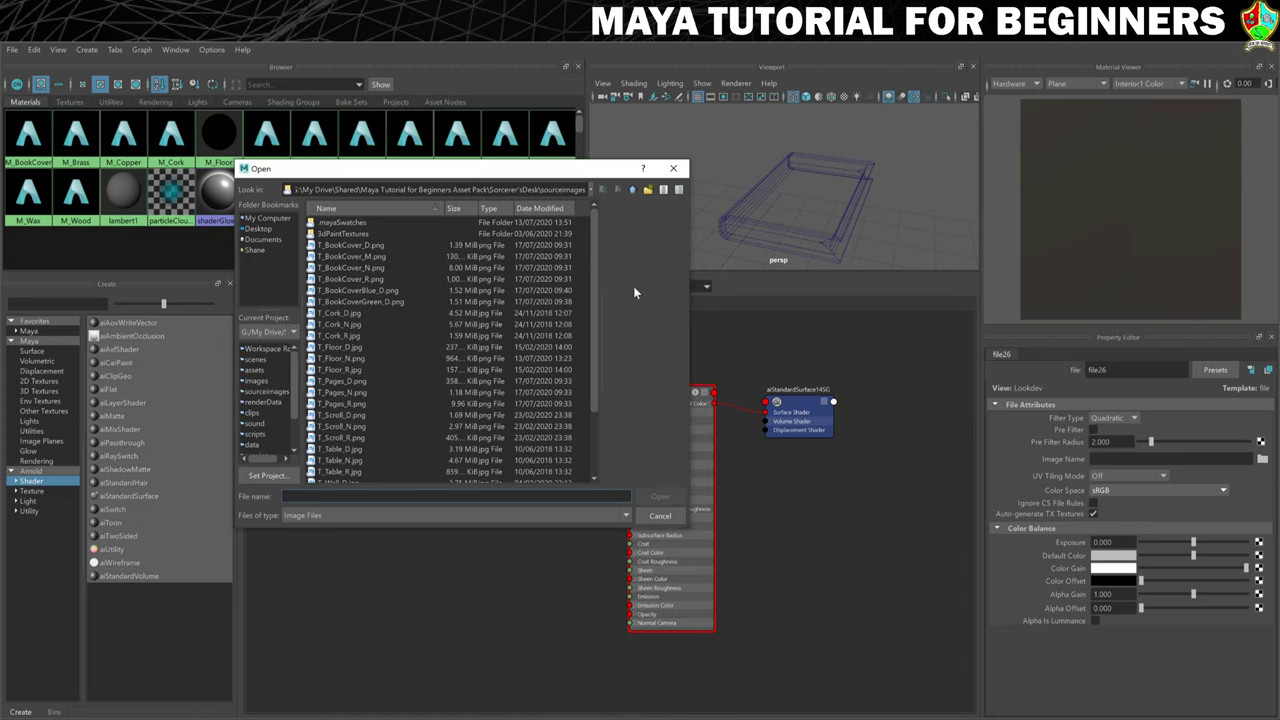
left_click(349, 246)
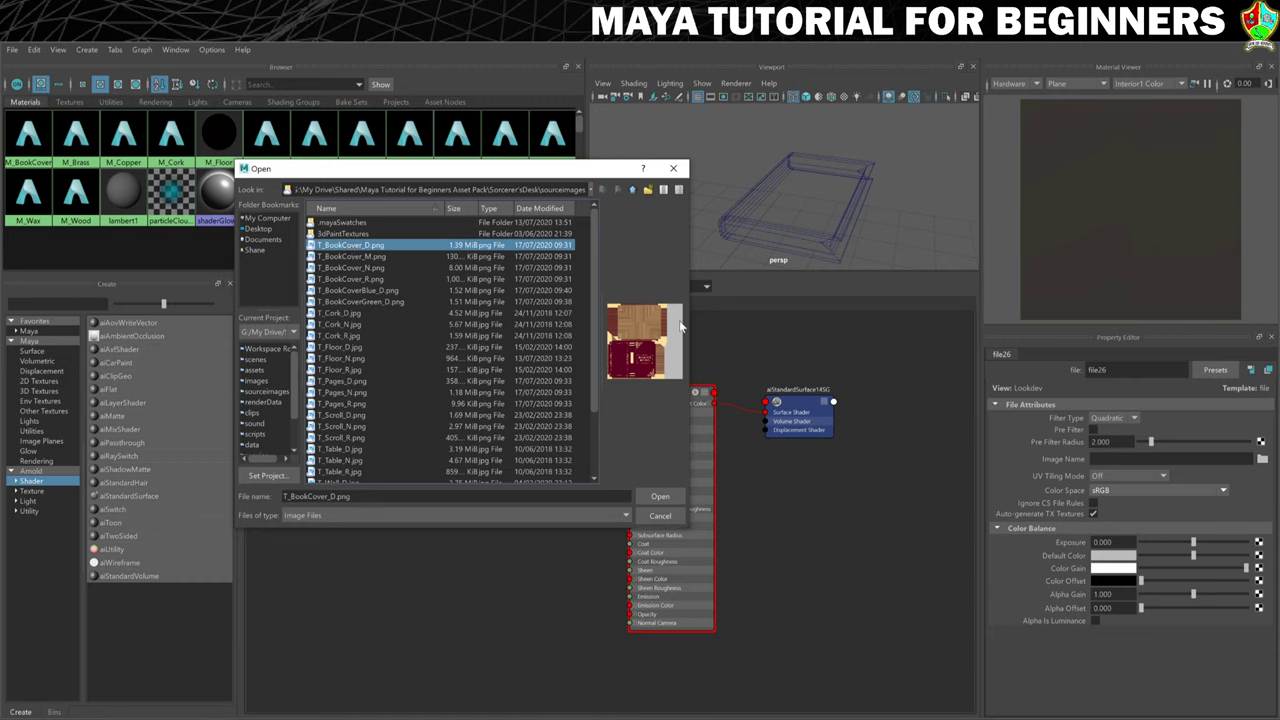
left_click(659, 497)
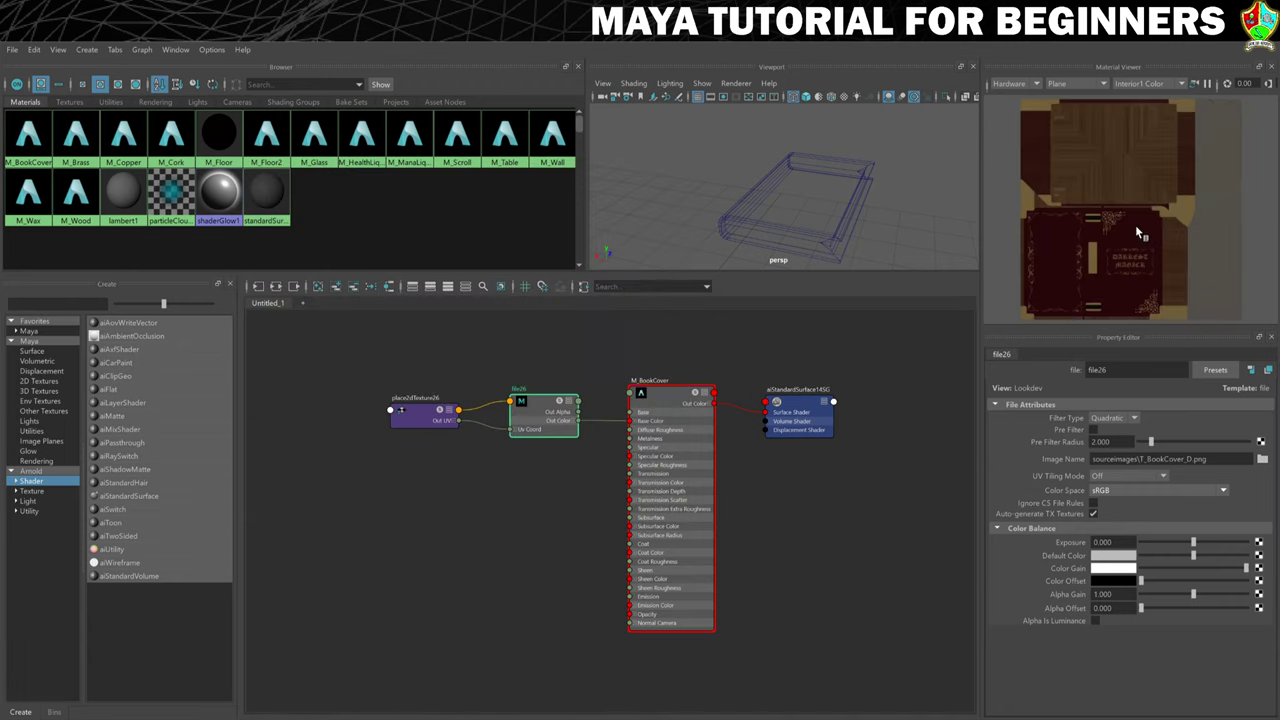
left_click(705, 392)
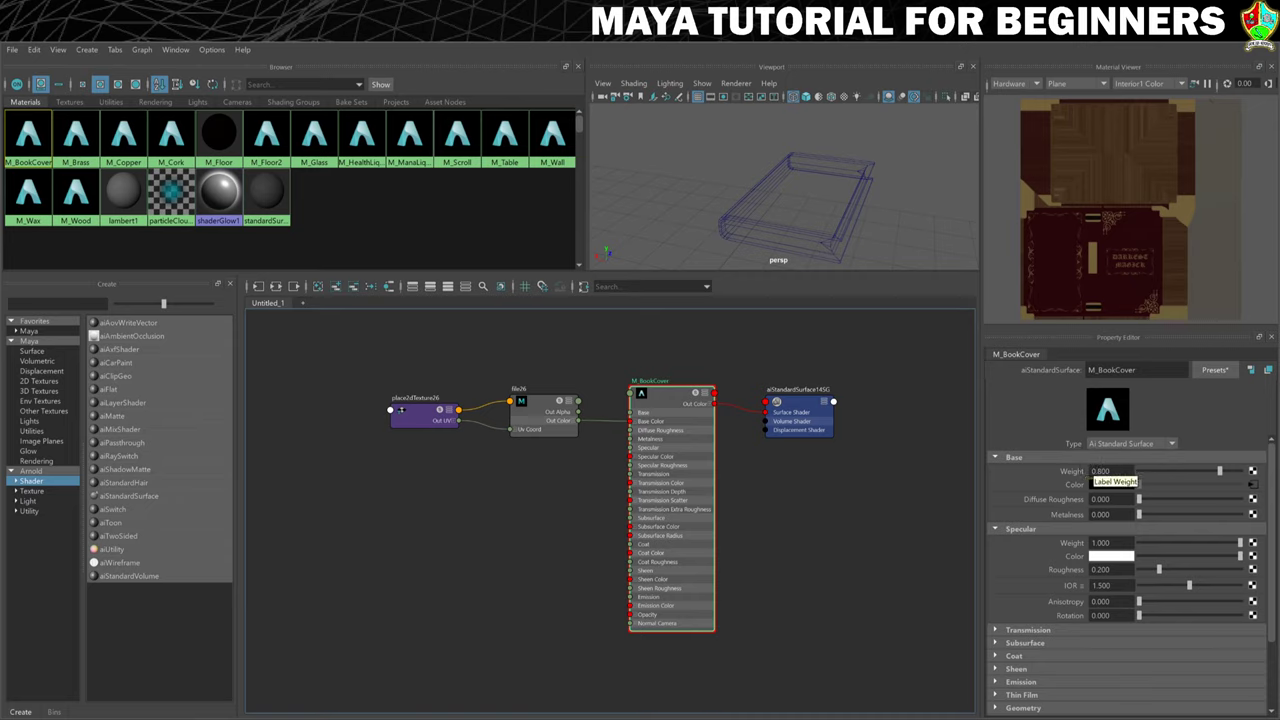
left_click_drag(1219, 471, 1248, 477)
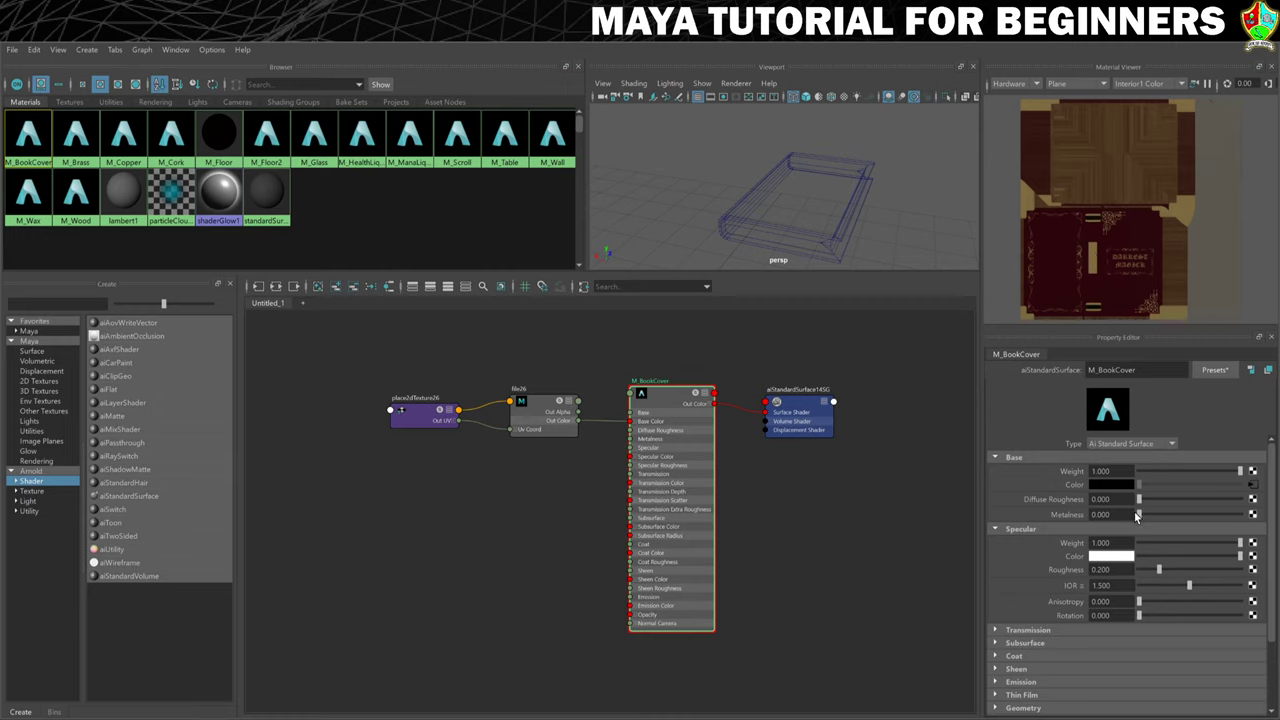
- Map M_BookCover's metalness to a new file texture using T_BookCover_M.png
left_click(1253, 515)
left_click(533, 363)
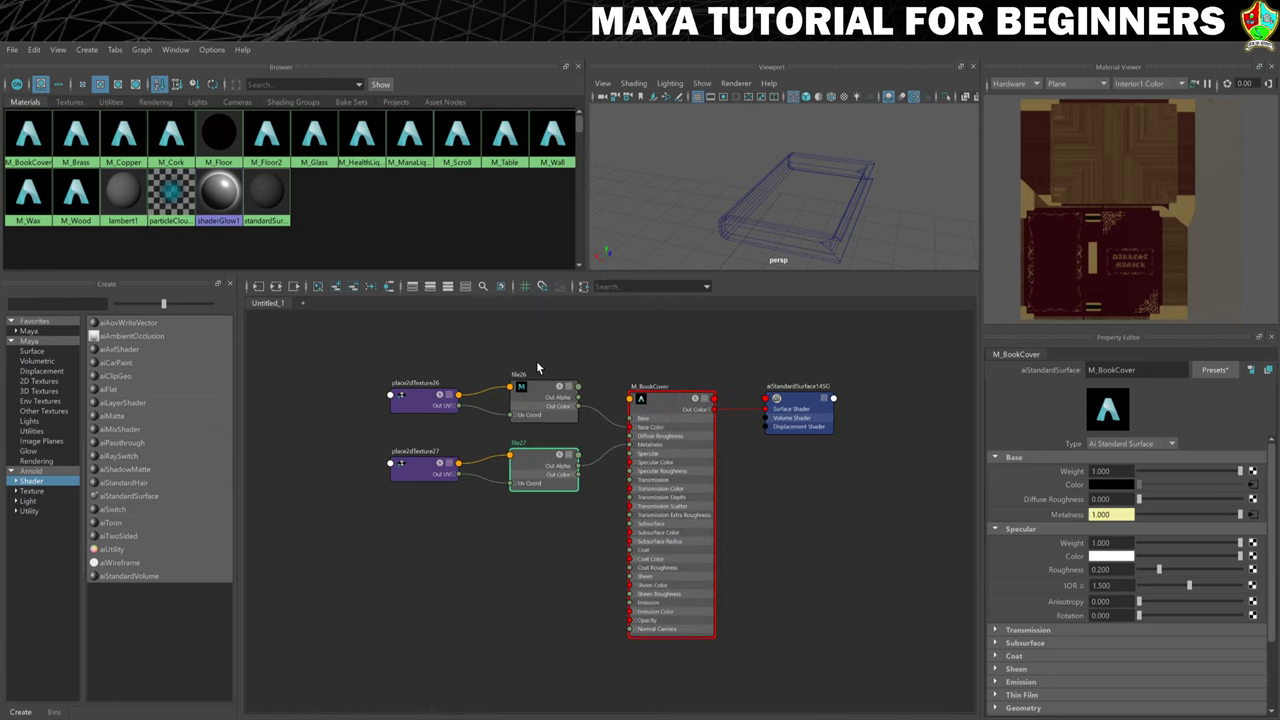
left_click(1262, 459)
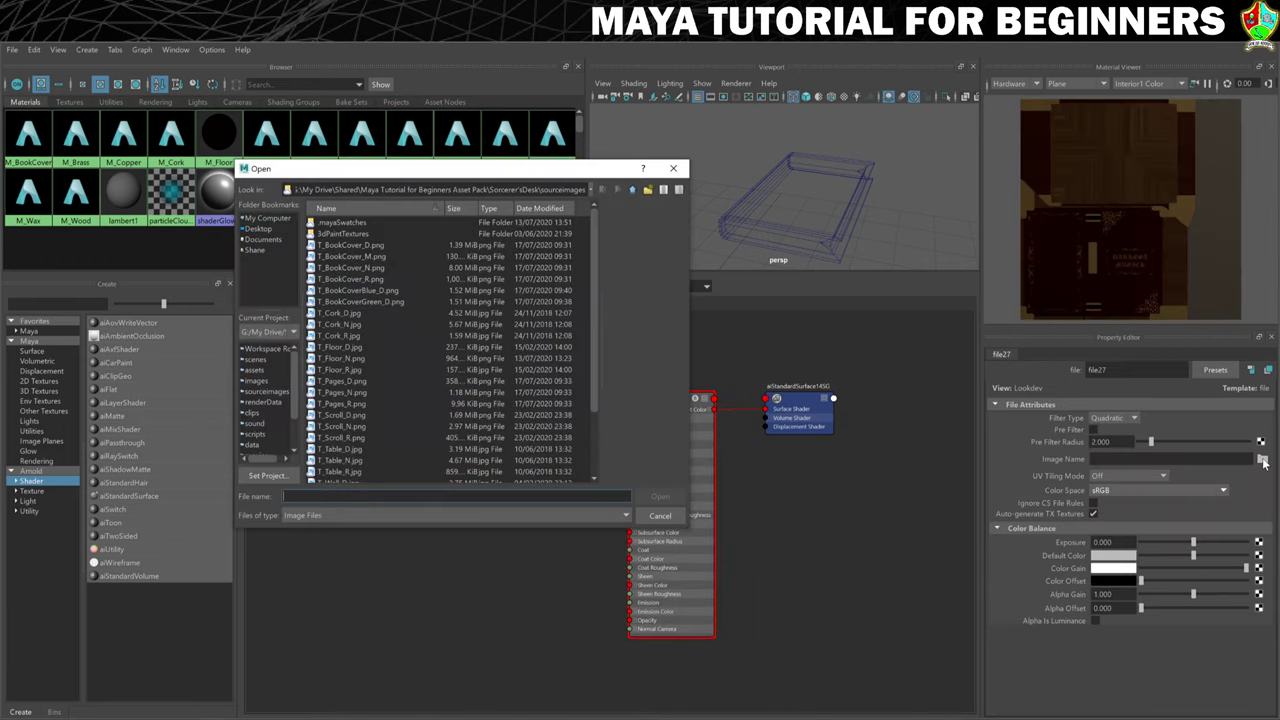
left_click(367, 258)
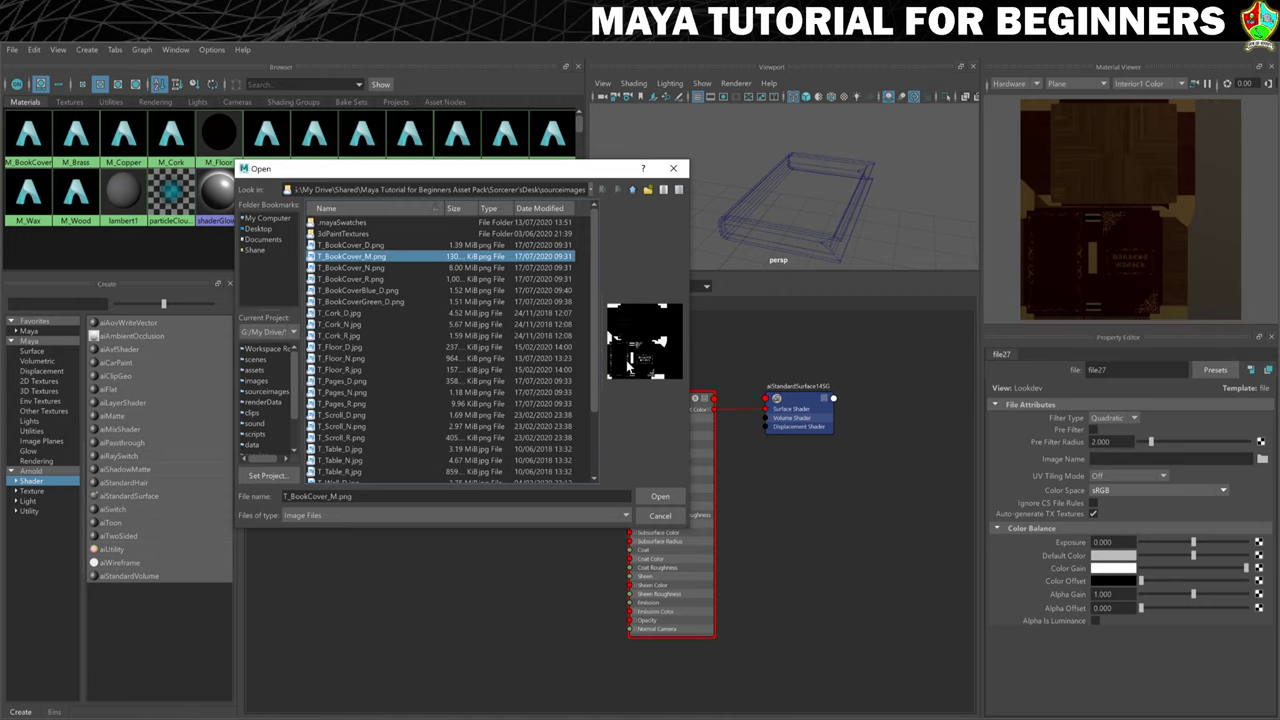
left_click(658, 496)
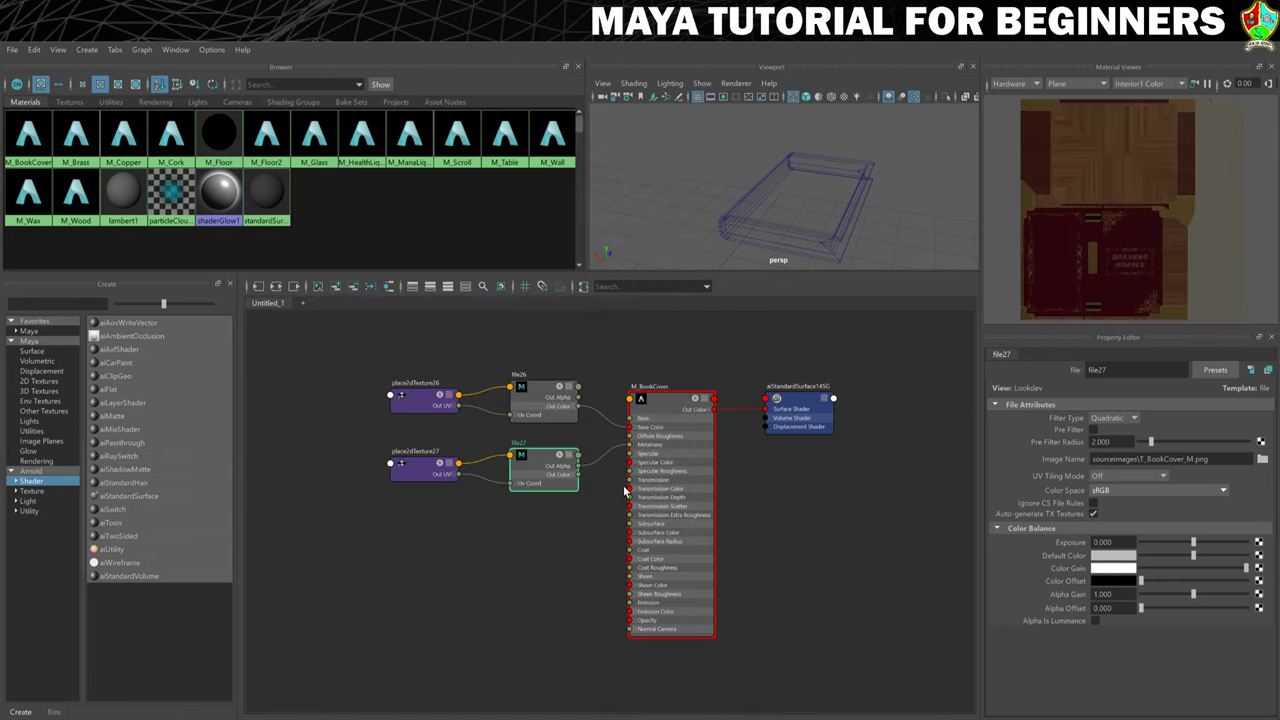
- Map M_BookCover's specular roughness to a new file texture using T_BookCover_R.png
left_click(690, 478)
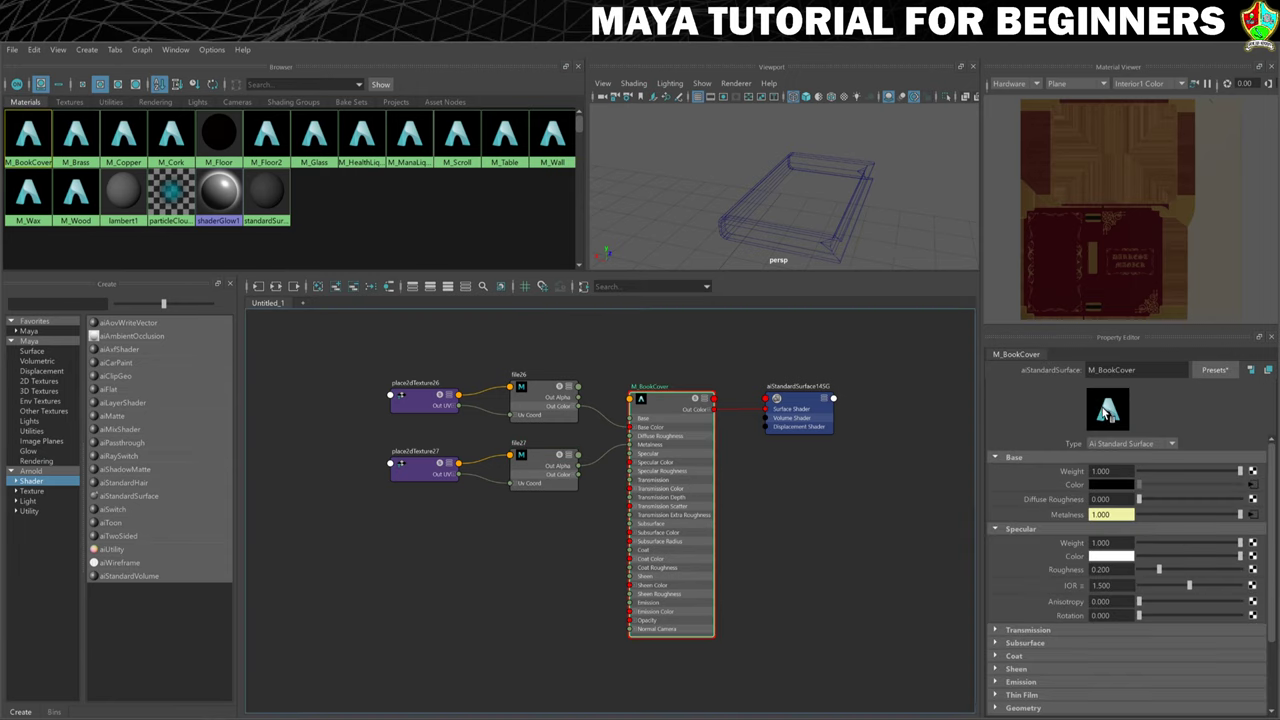
left_click(1252, 569)
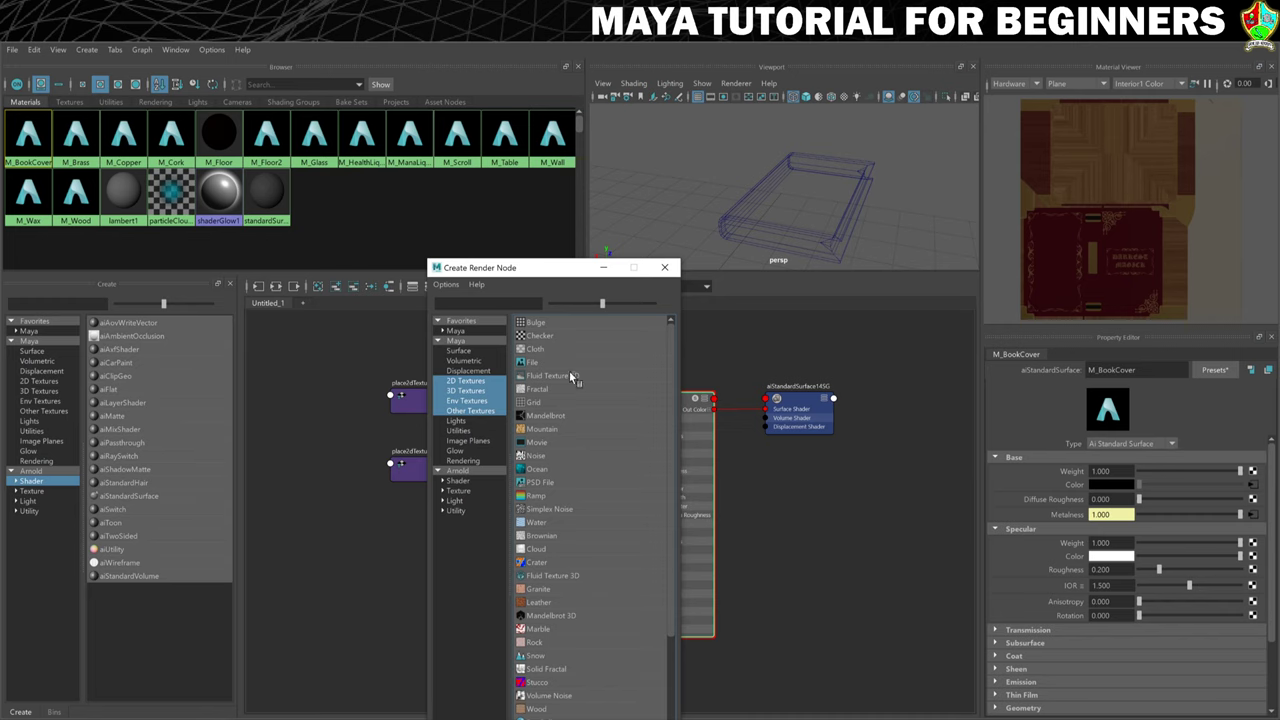
left_click(555, 362)
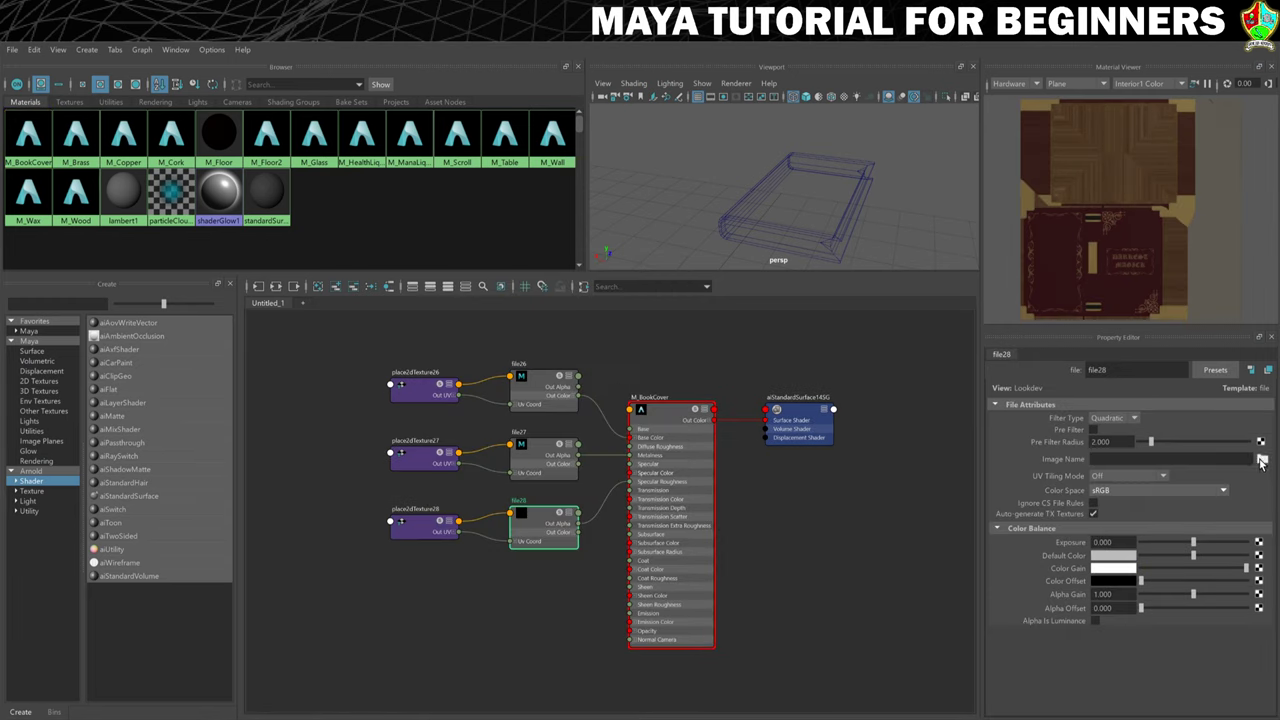
left_click(1262, 459)
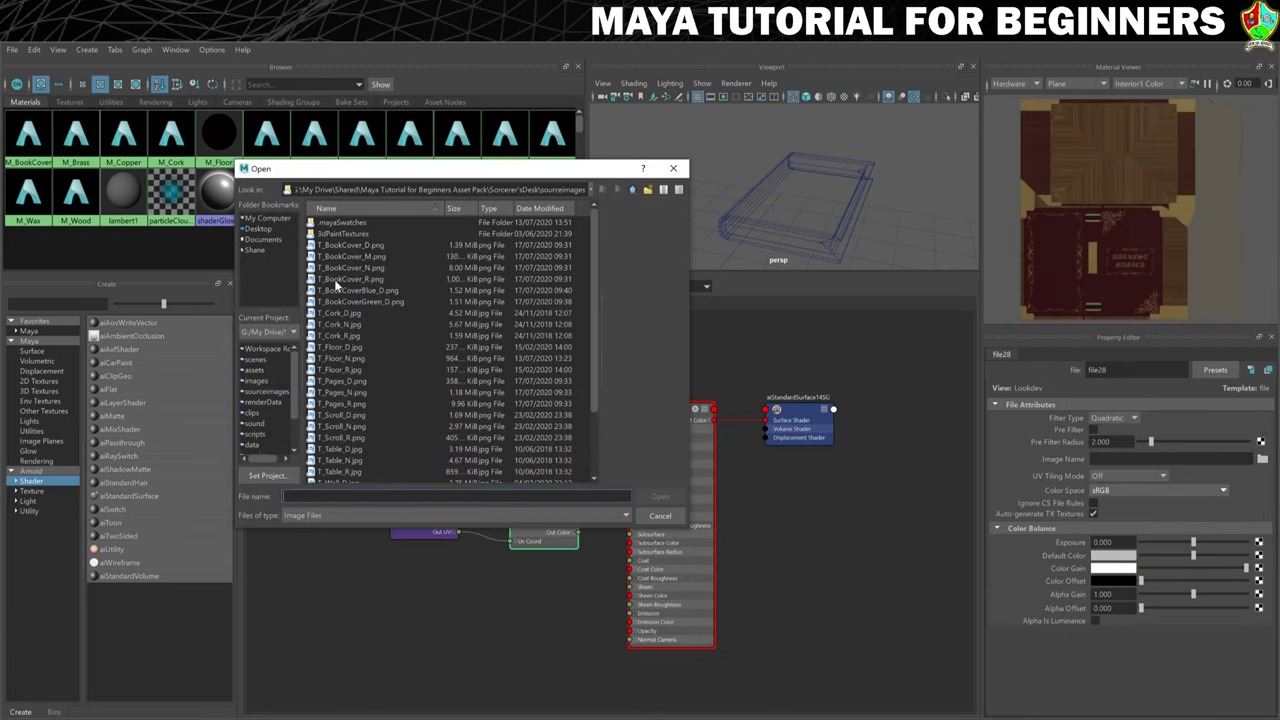
left_click(334, 279)
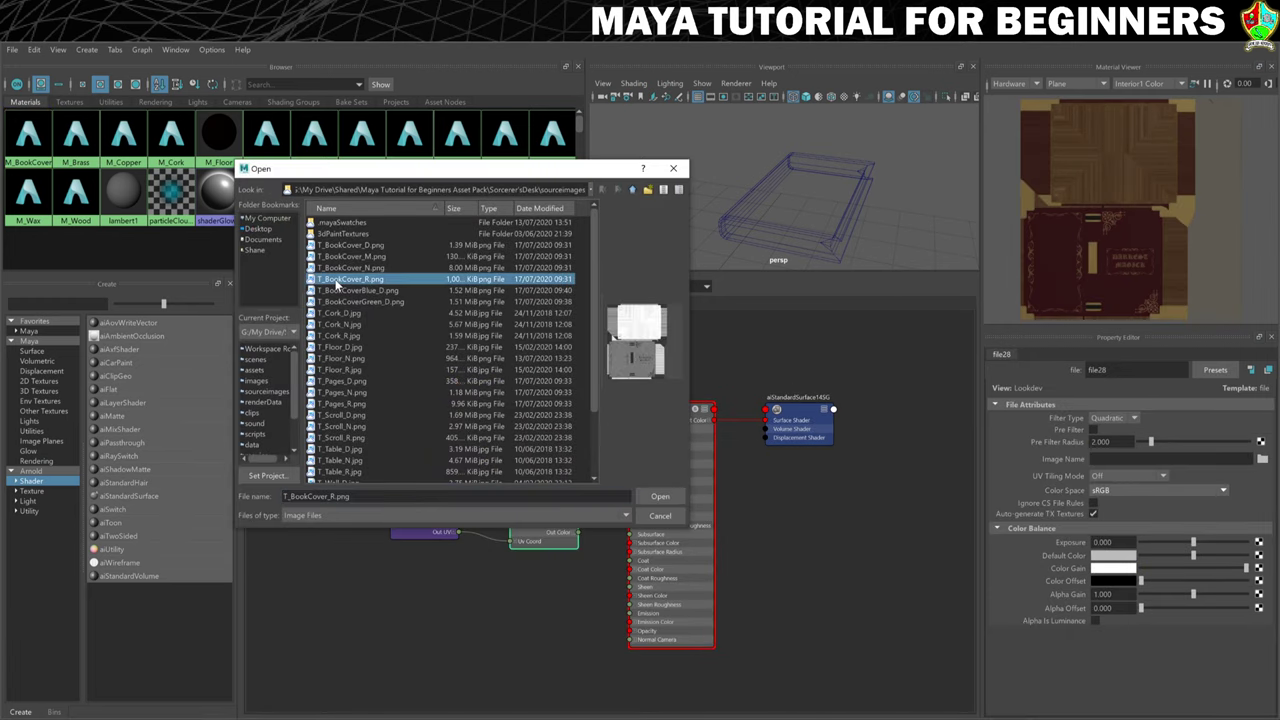
left_click(659, 497)
- Add a file texture to M_BookCover's geometry bump mapping and set the bump node to Tangent Space Normals
left_click(670, 410)
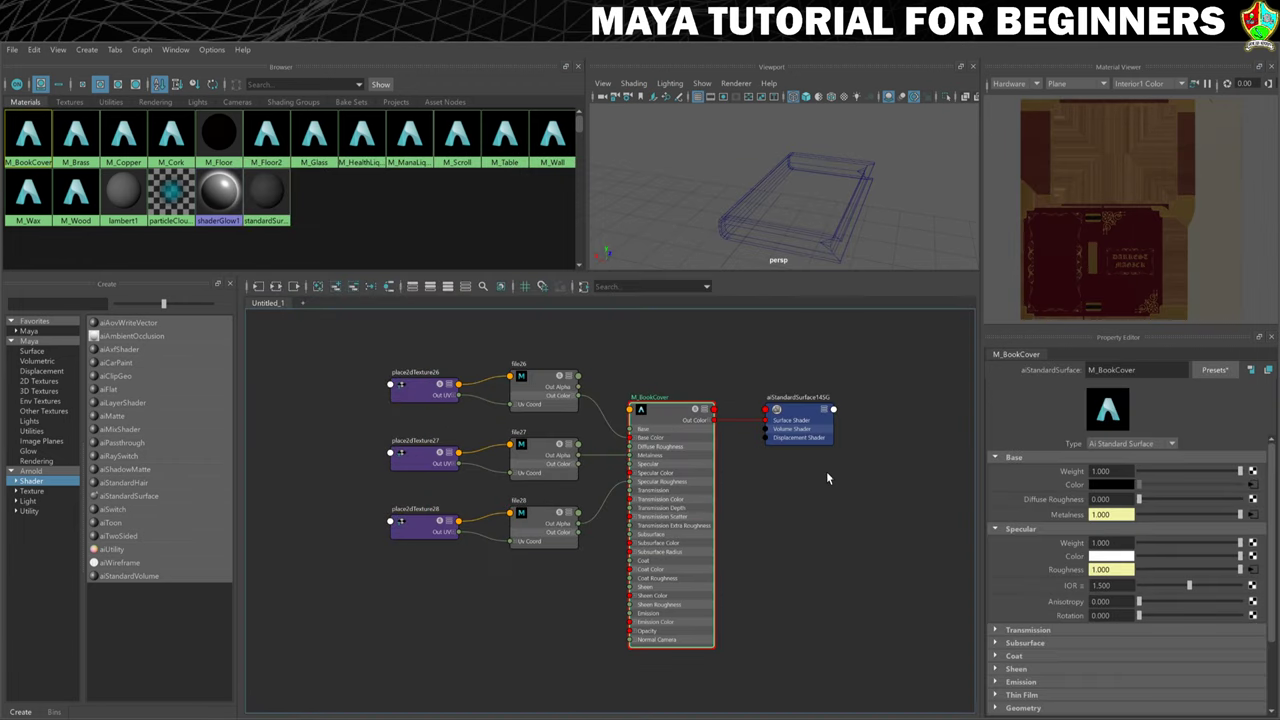
scroll(1036, 535, "down", 3)
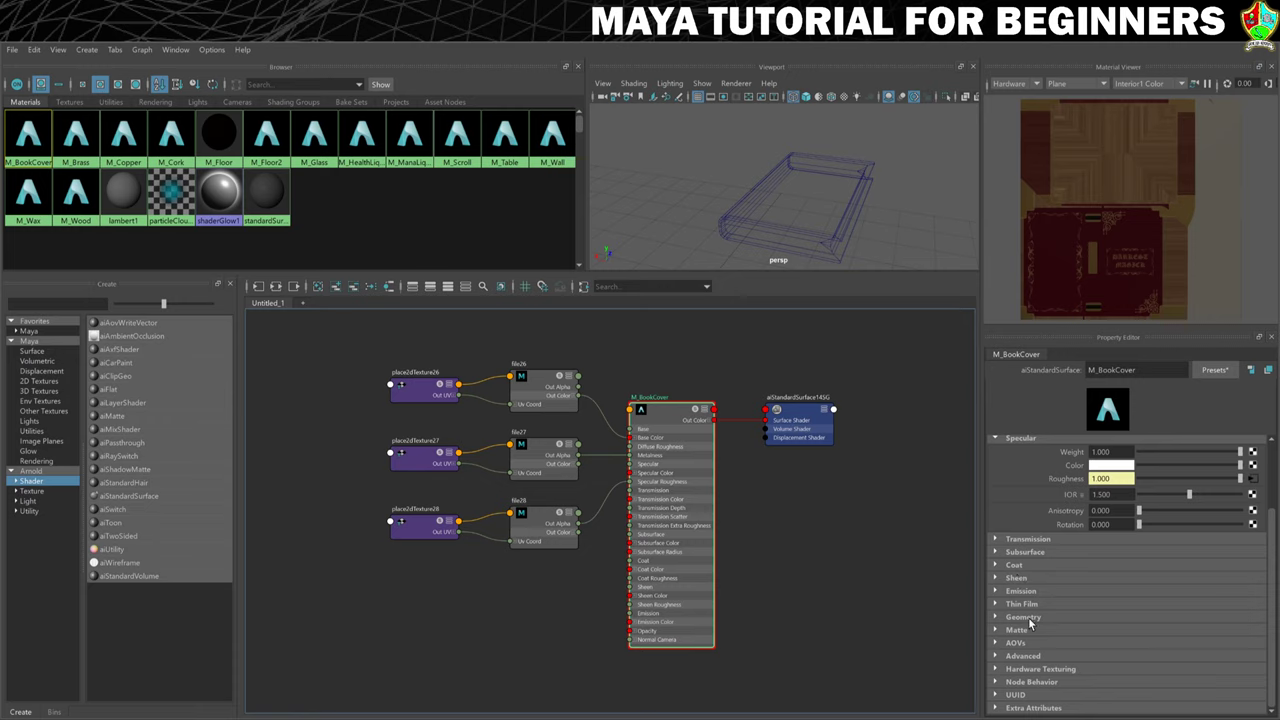
left_click(996, 617)
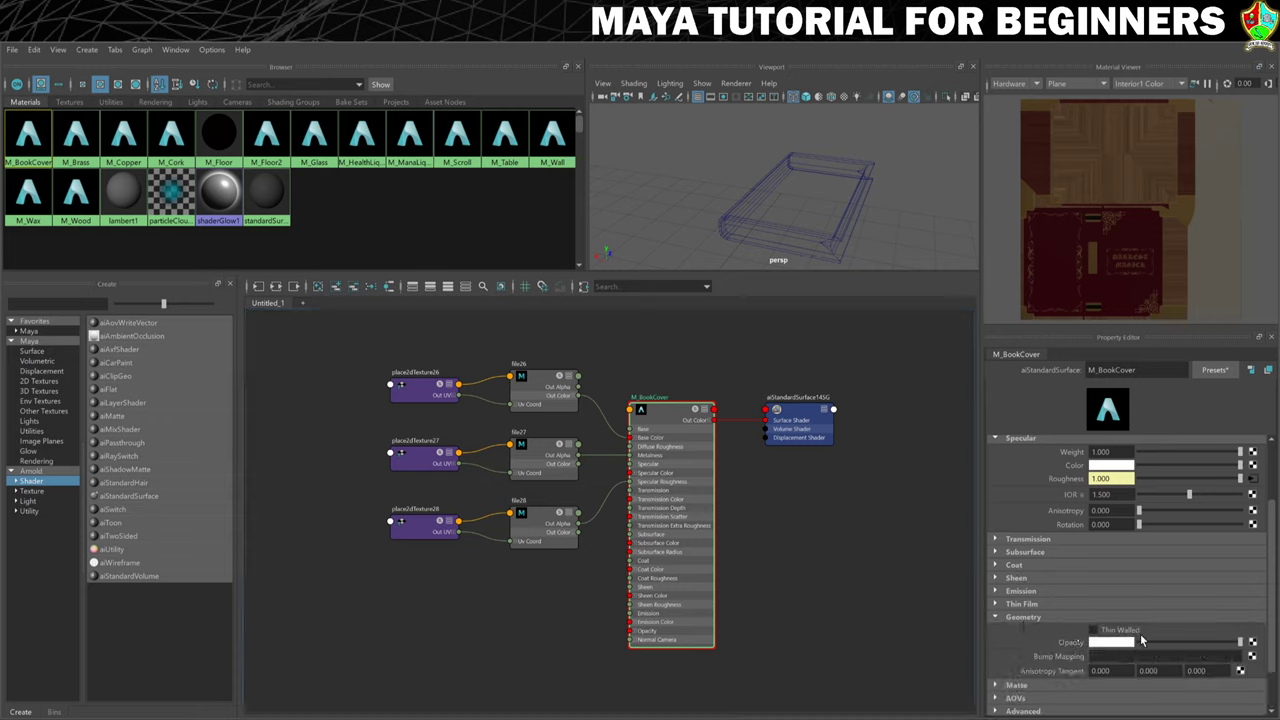
left_click(1253, 657)
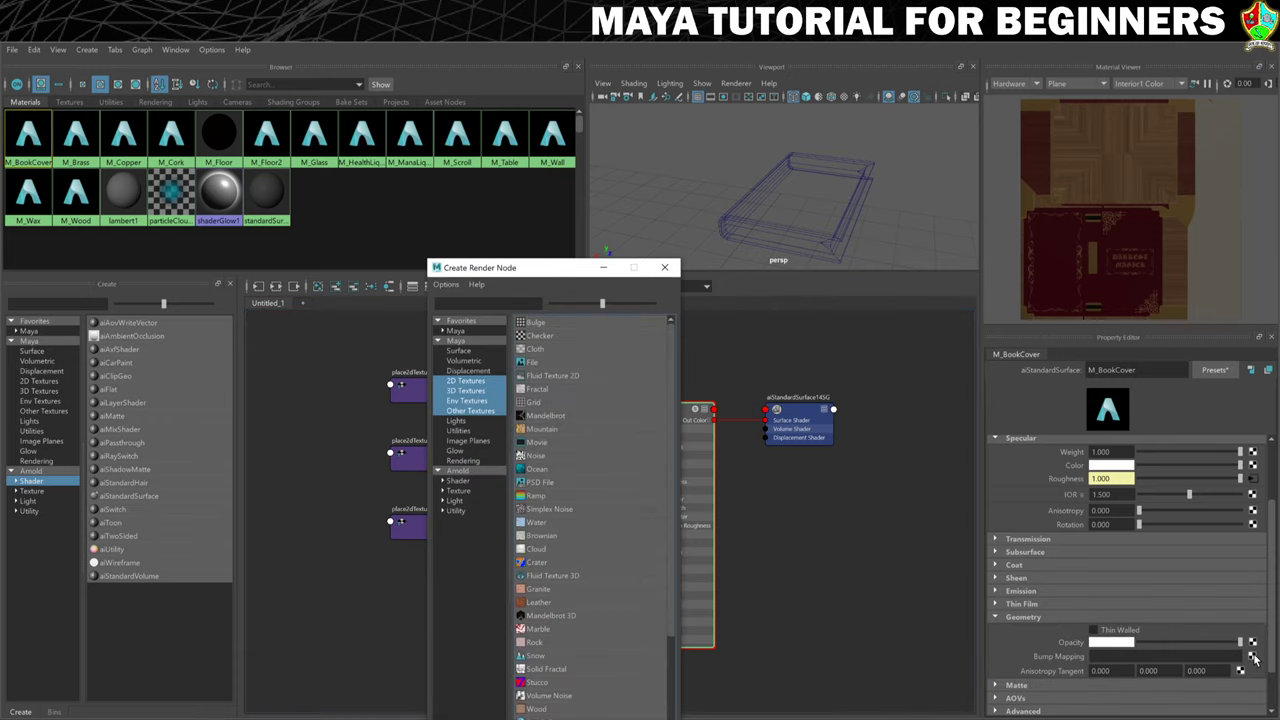
left_click(537, 362)
left_click(1124, 446)
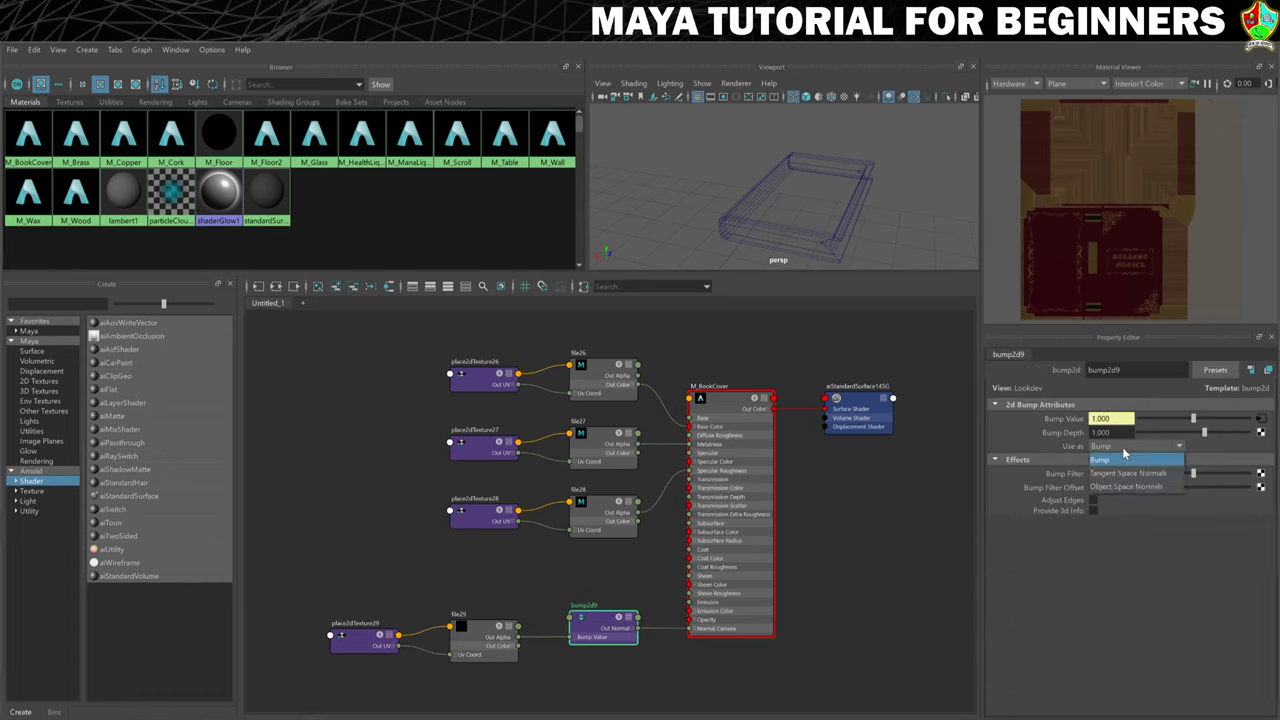
left_click(1118, 473)
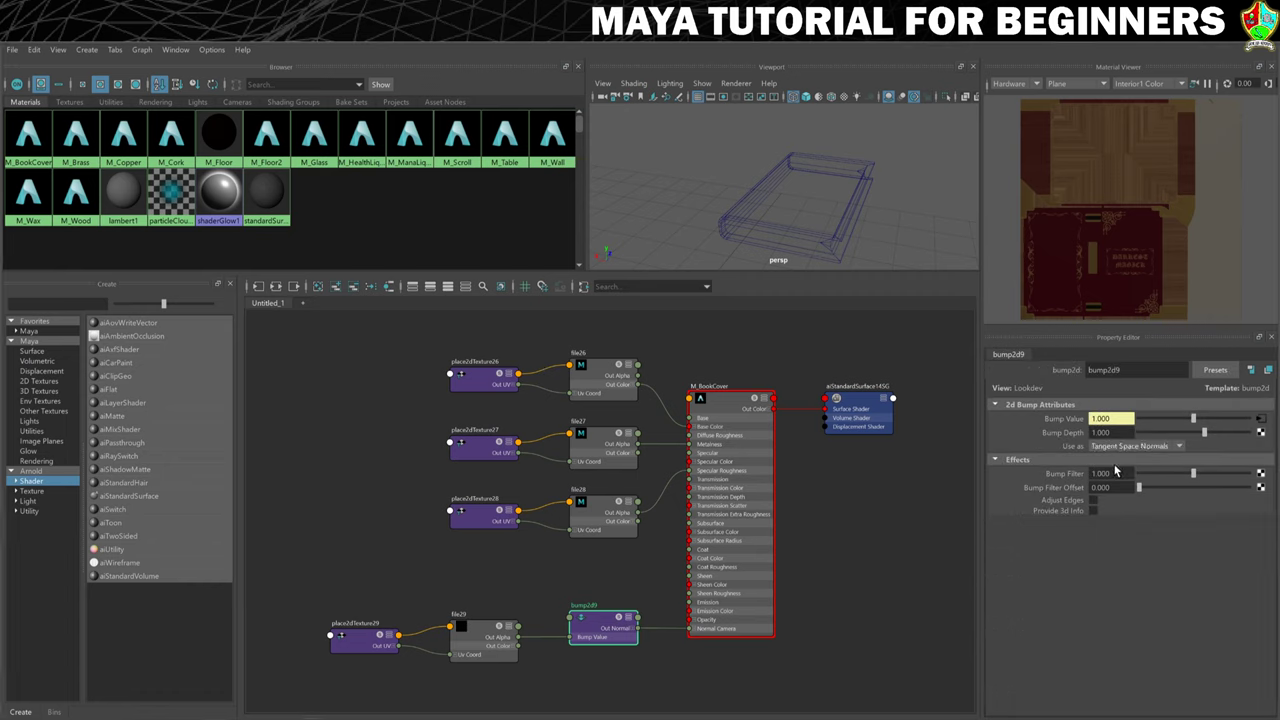
- Load T_BookCover_N.png into the file texture feeding the bump node
left_click(1260, 418)
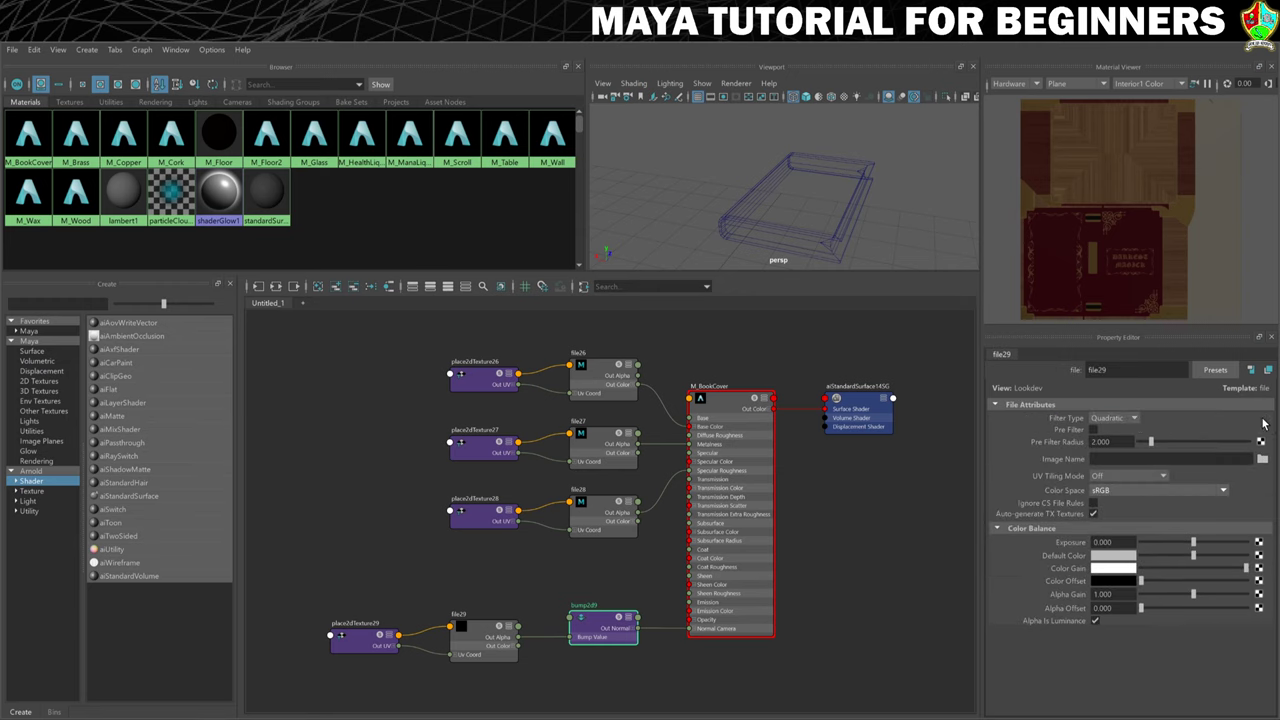
left_click(1262, 459)
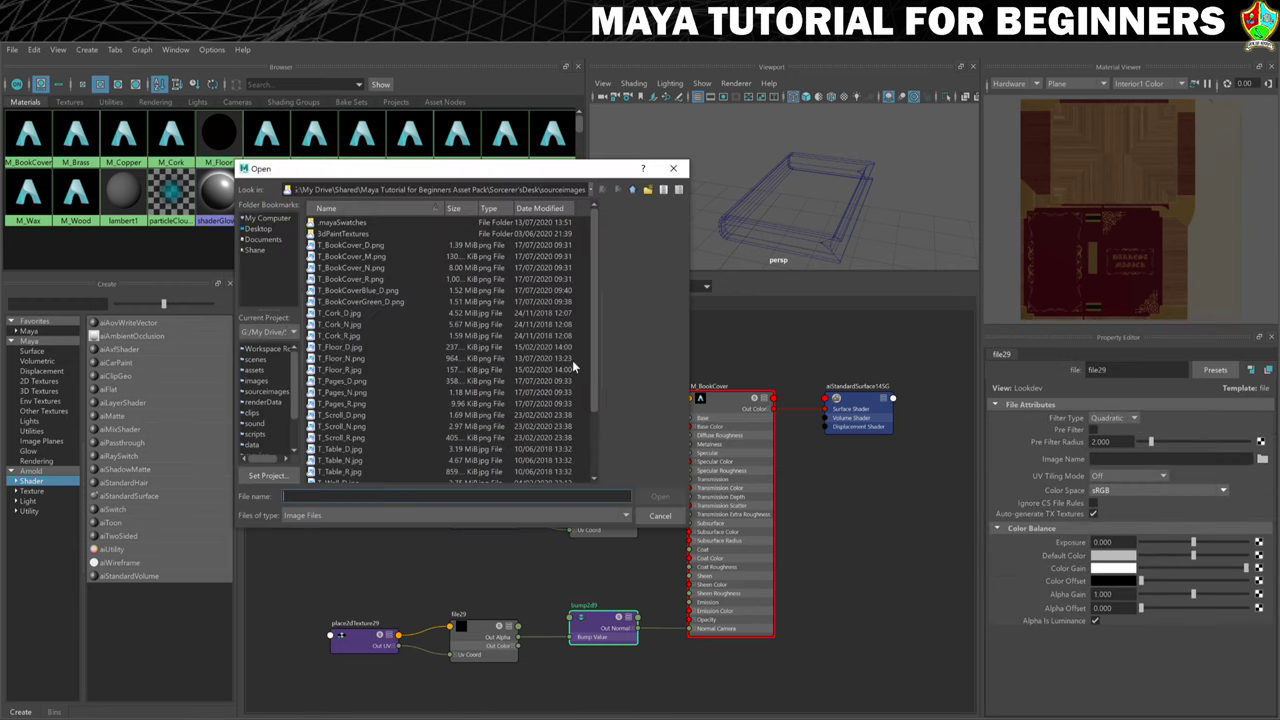
left_click(352, 268)
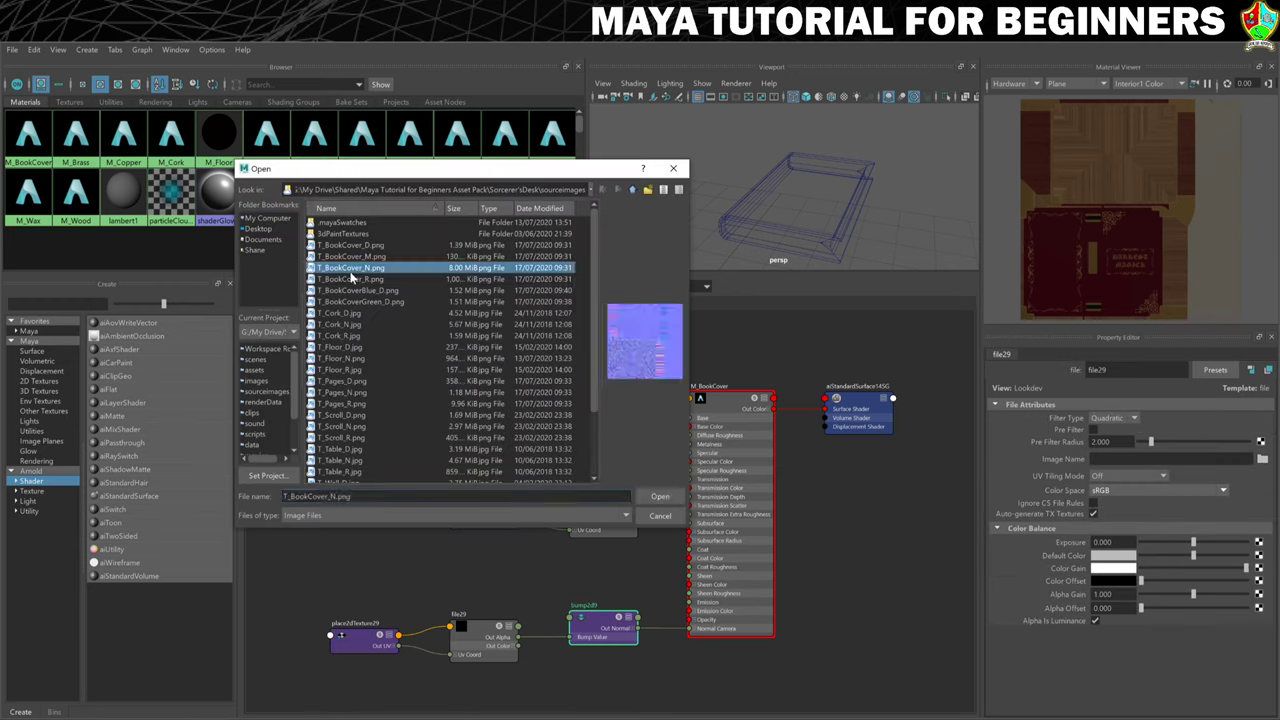
left_click(660, 496)
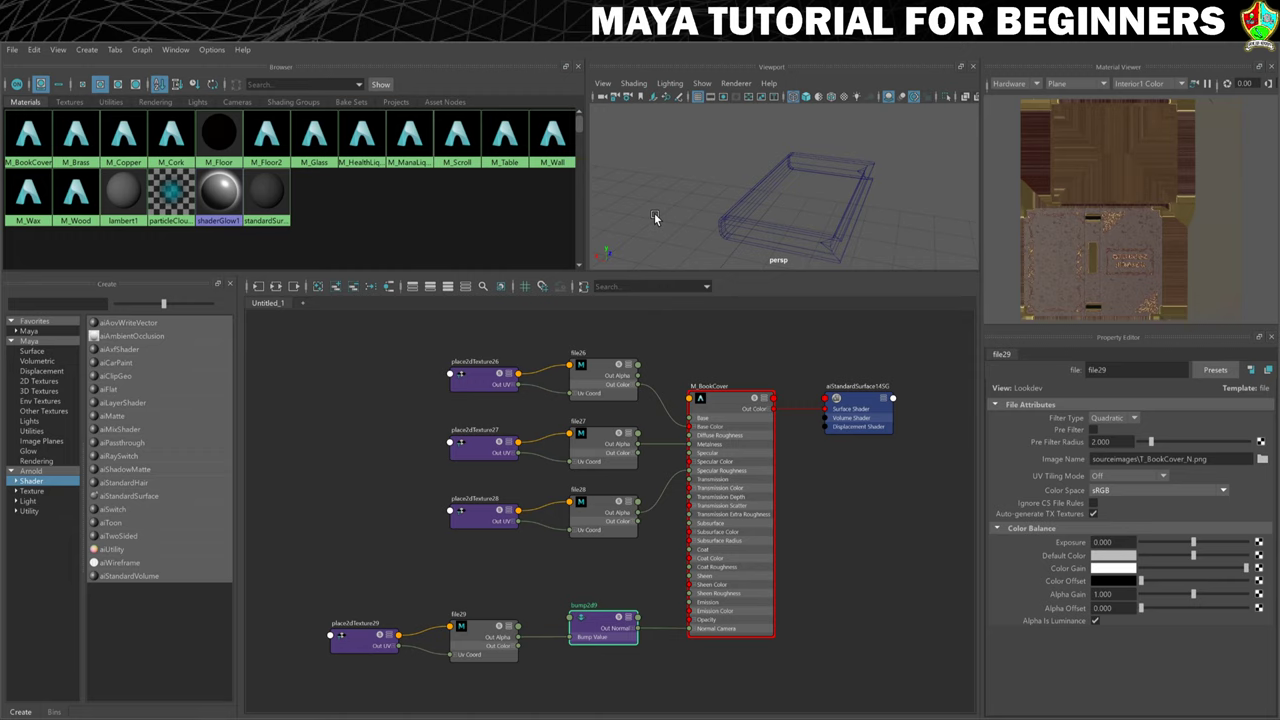
- Show textures in the viewport, assign M_BookCover to the book, and inspect its cover in the main window
key("6")
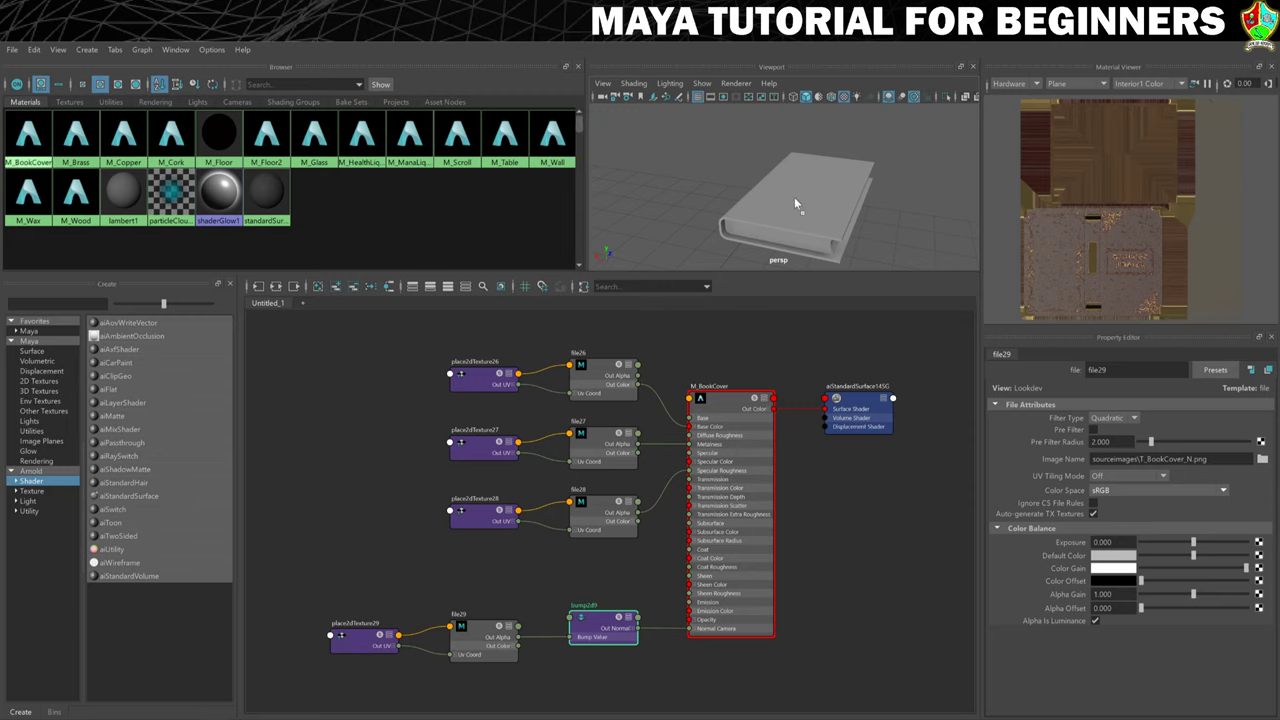
middle_click_drag(797, 200, 796, 198)
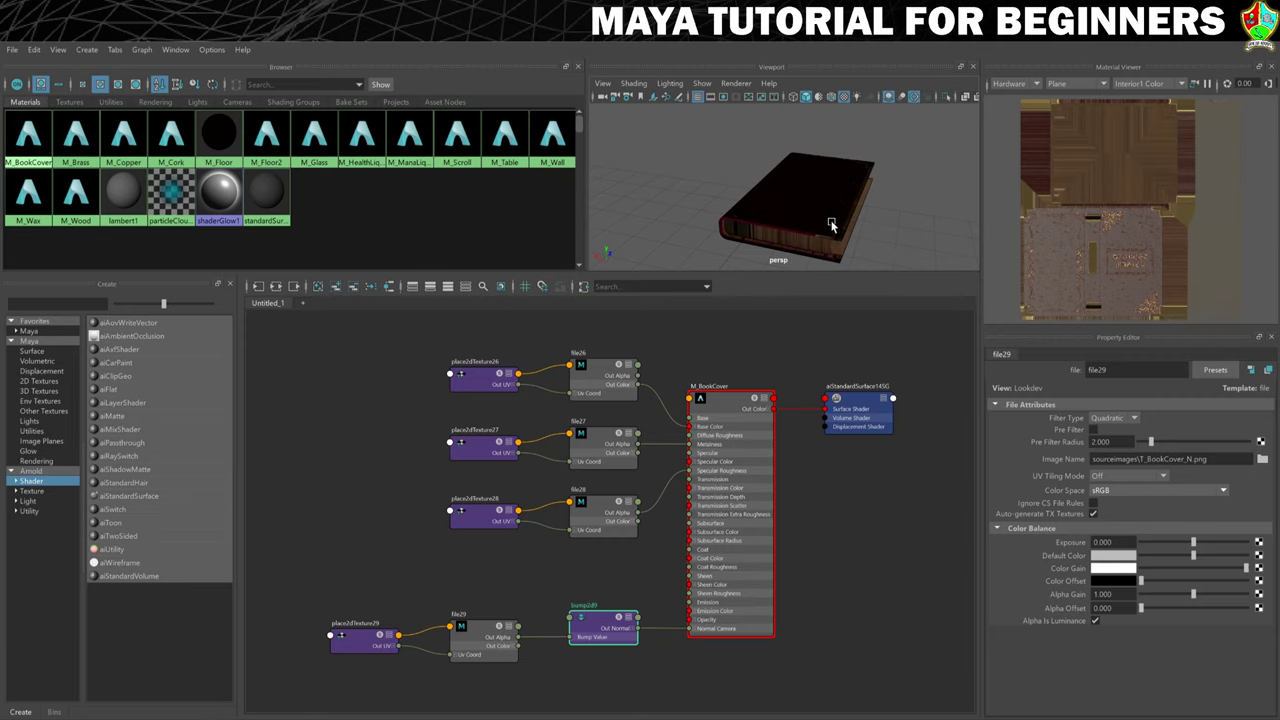
left_click(1200, 44)
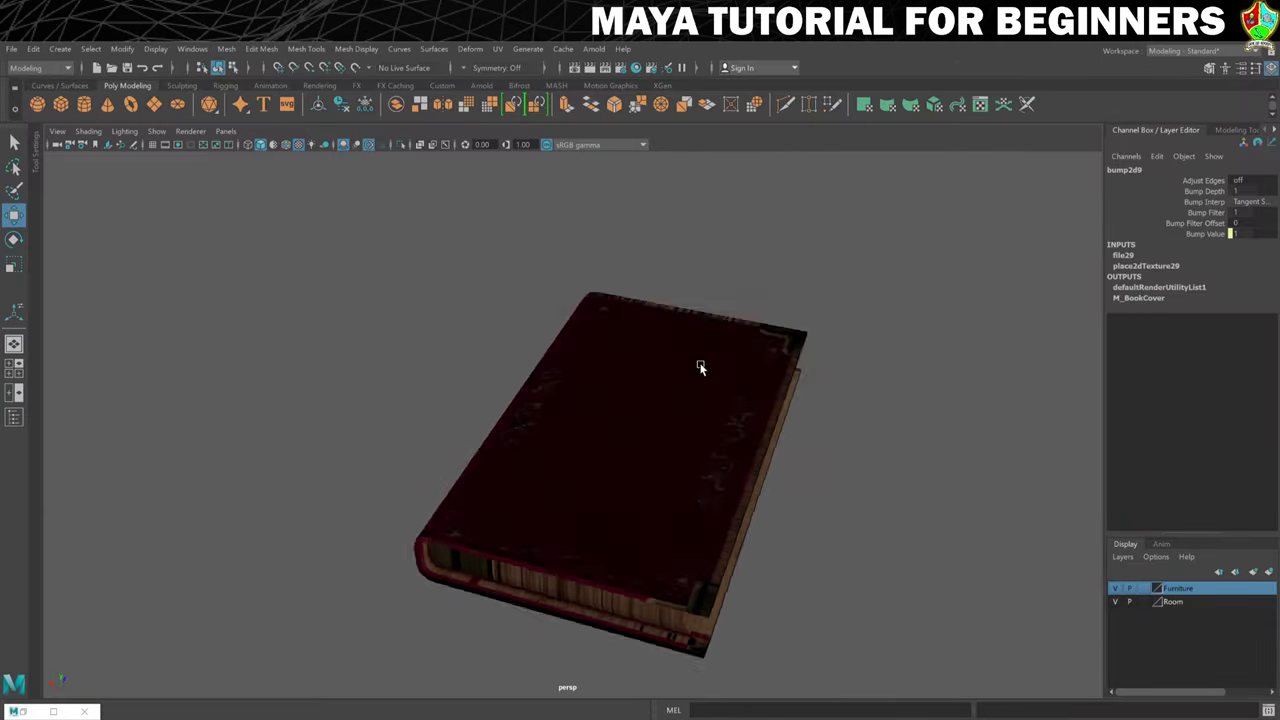
middle_click_drag(651, 397, 626, 334, "alt")
left_click_drag(626, 371, 626, 380, "alt")
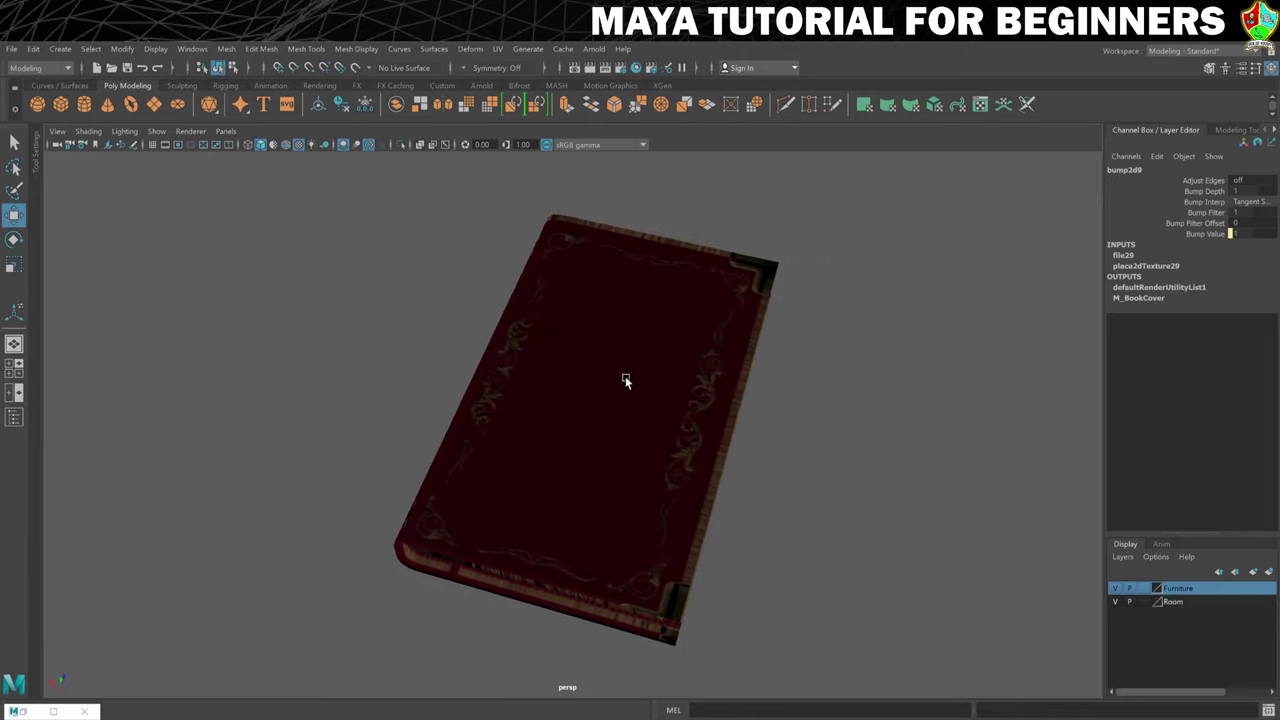
- Switch to the UV Editing workspace and select the book to show its UVs over the T_BookCover_D.png texture
left_click(1182, 50)
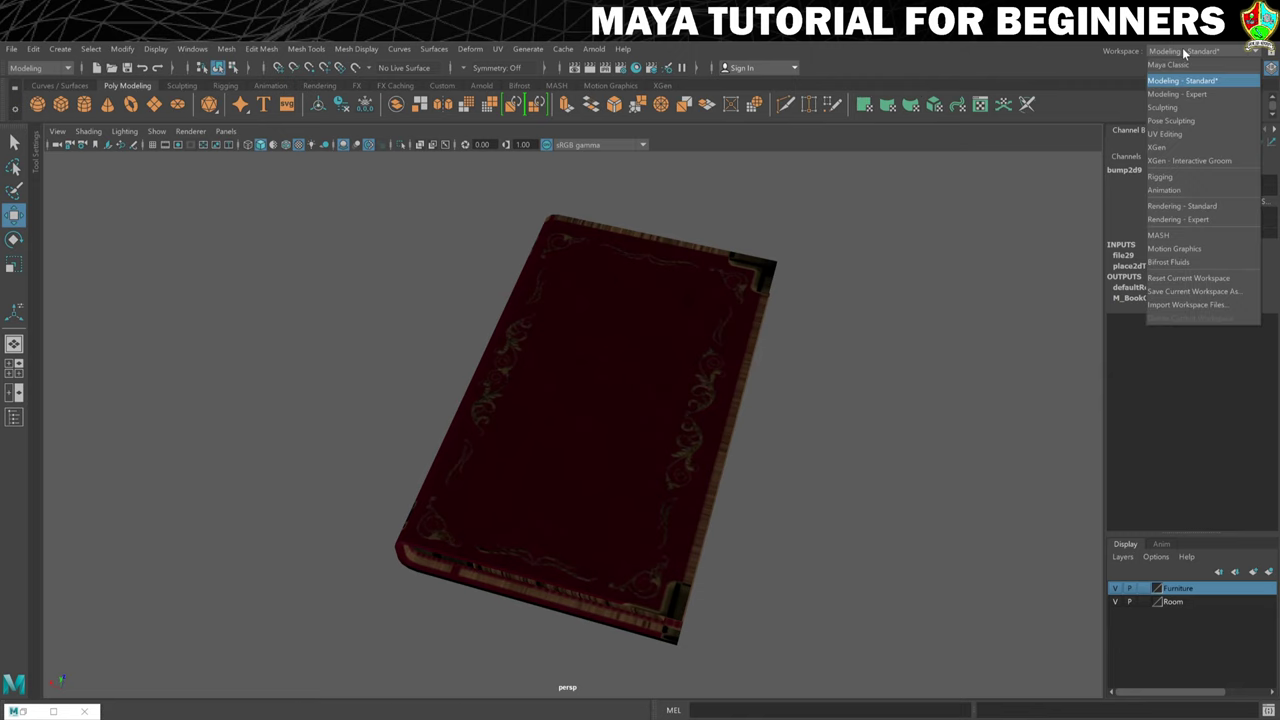
left_click(1170, 133)
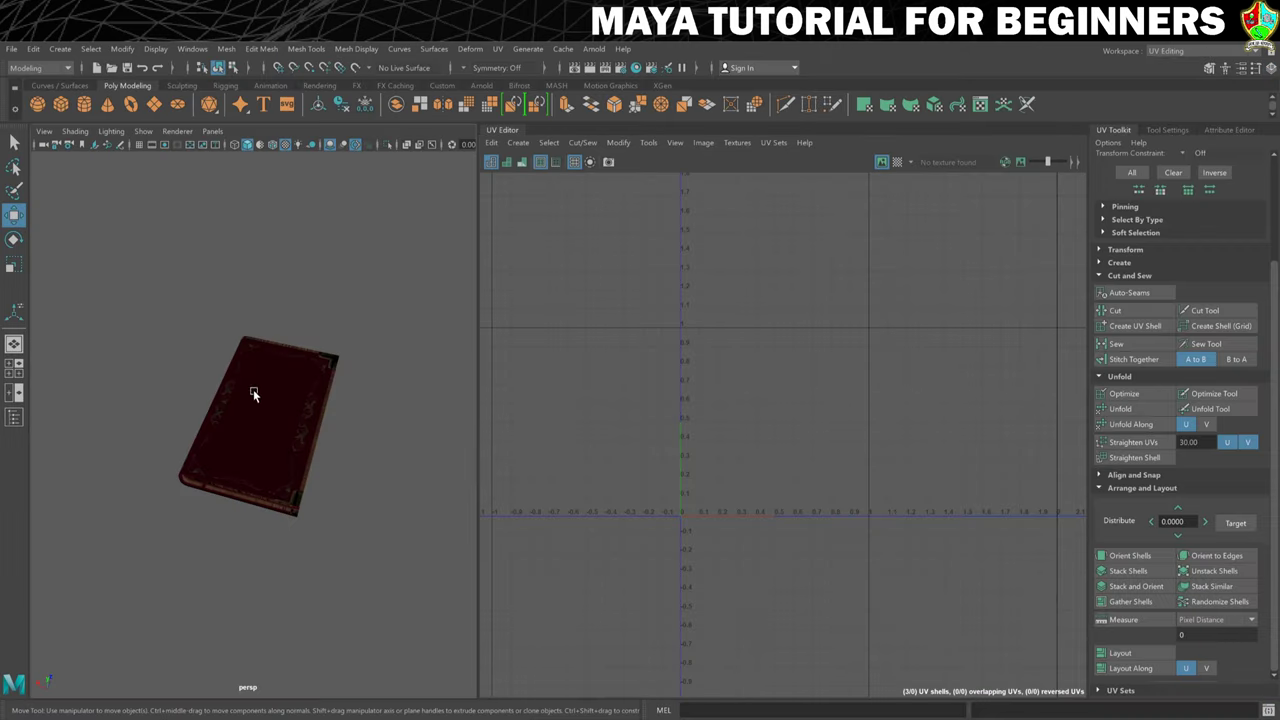
left_click(261, 396)
scroll(715, 407, "up", 3)
scroll(795, 432, "up", 2)
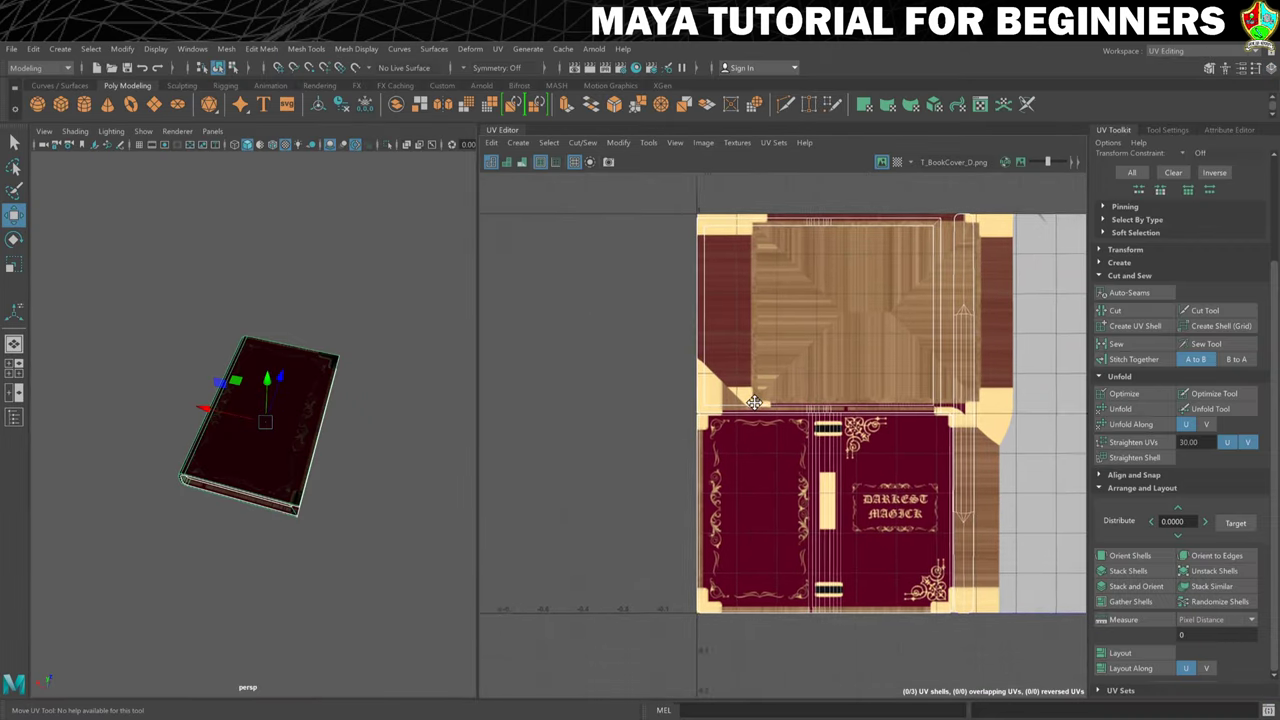
- Move the narrow inner-border UV shell horizontally onto the plain grey strip at the texture's outer edge
middle_click_drag(786, 380, 706, 438, "alt")
right_click_drag(843, 395, 800, 380)
left_click(850, 389)
left_click_drag(917, 410, 1048, 411)
- Select the cover UV shell and rotate it about 180 degrees so the front-cover and back-cover artwork swap sides
left_click(692, 482)
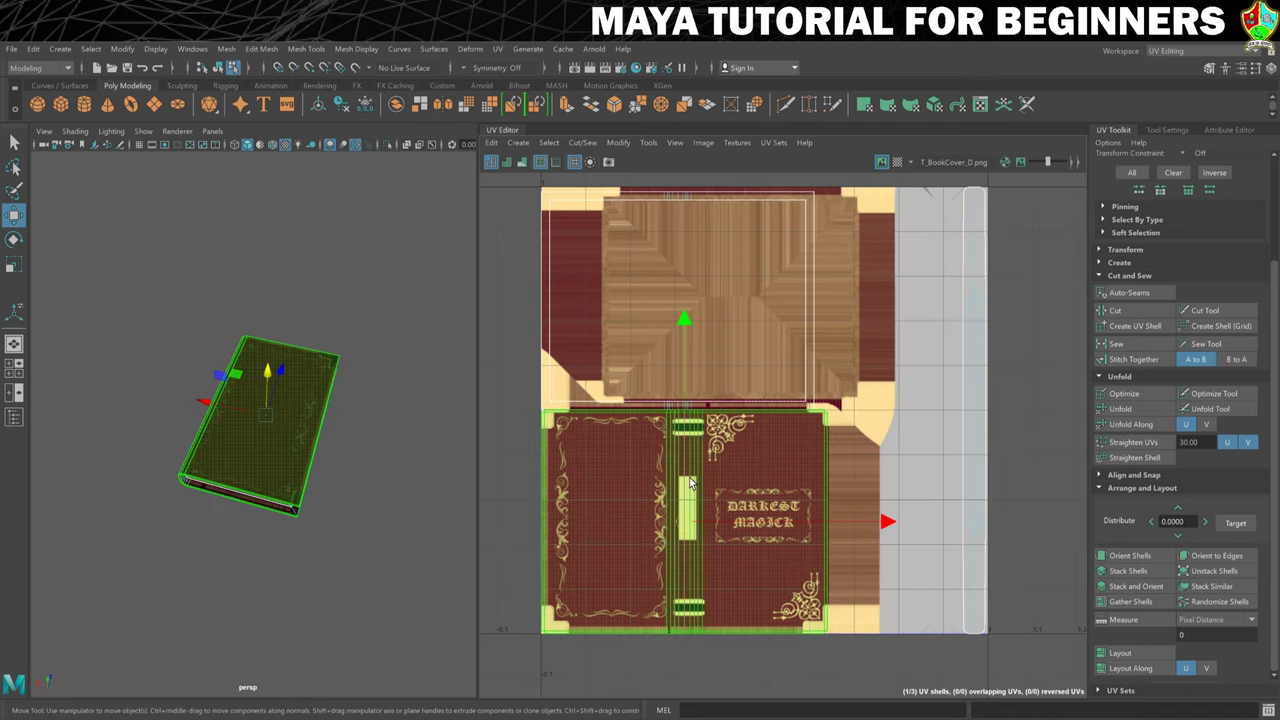
key("F8")
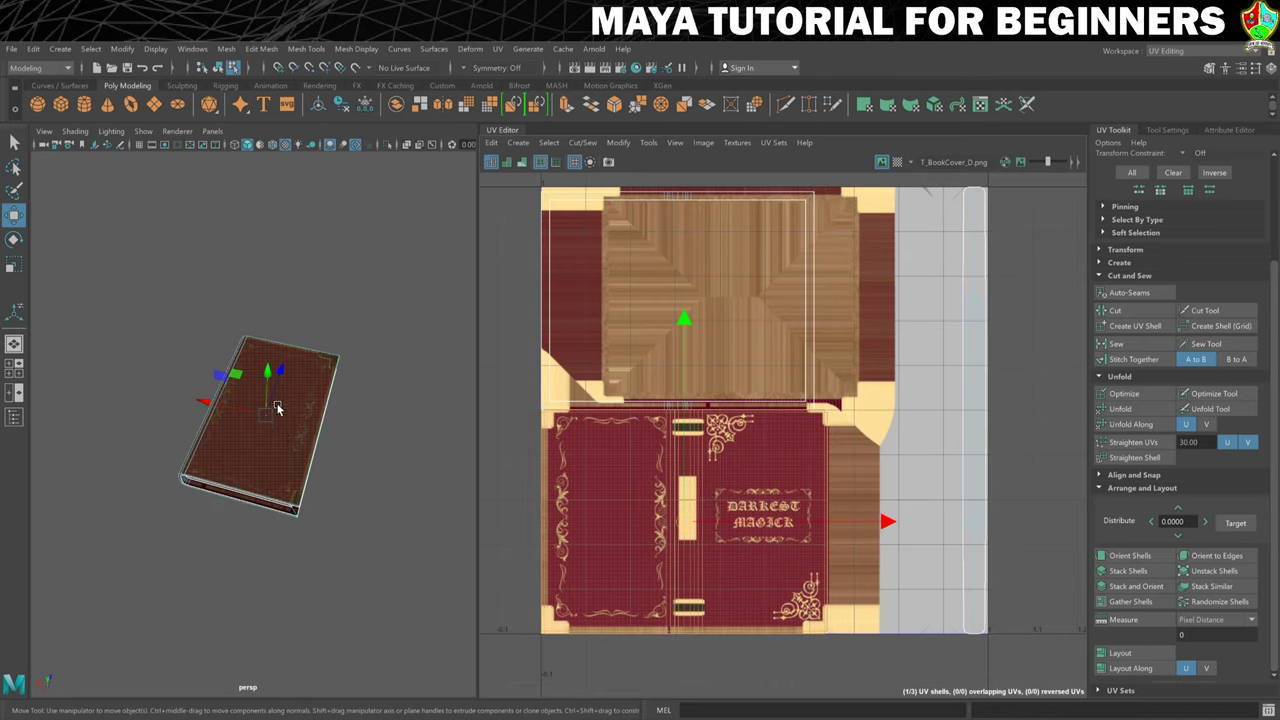
key("F8")
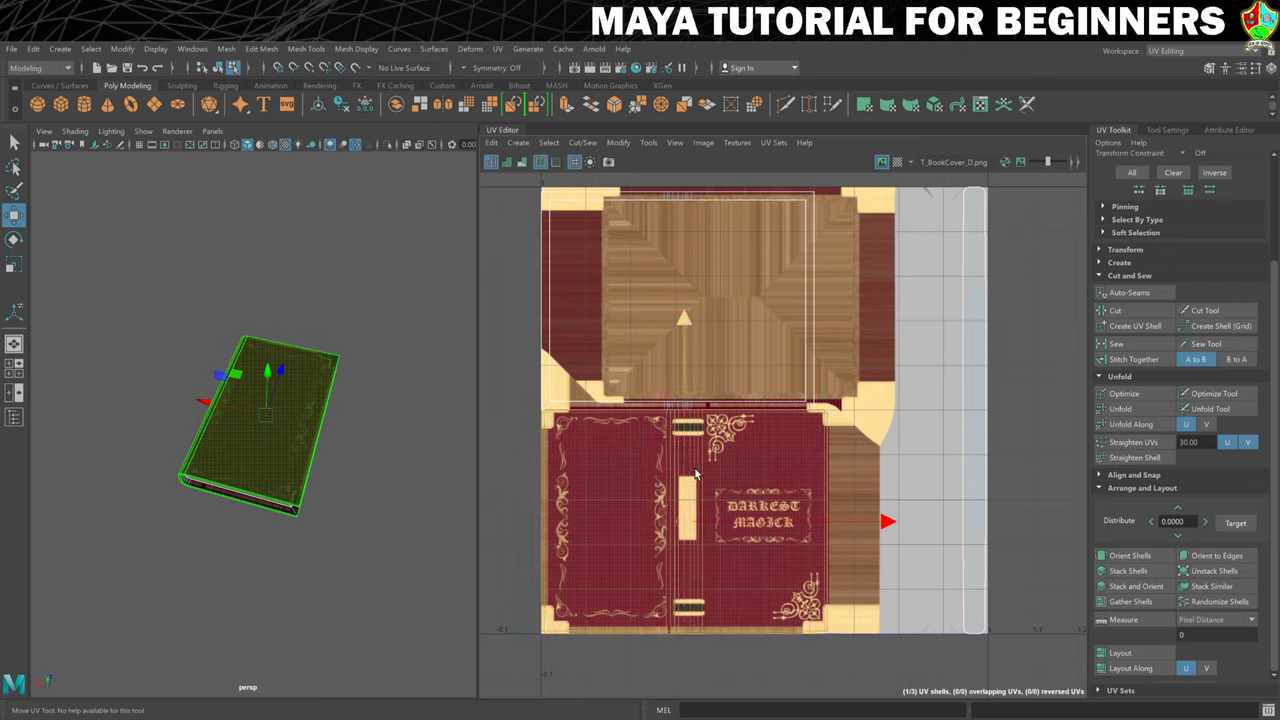
scroll(706, 491, "up", 2)
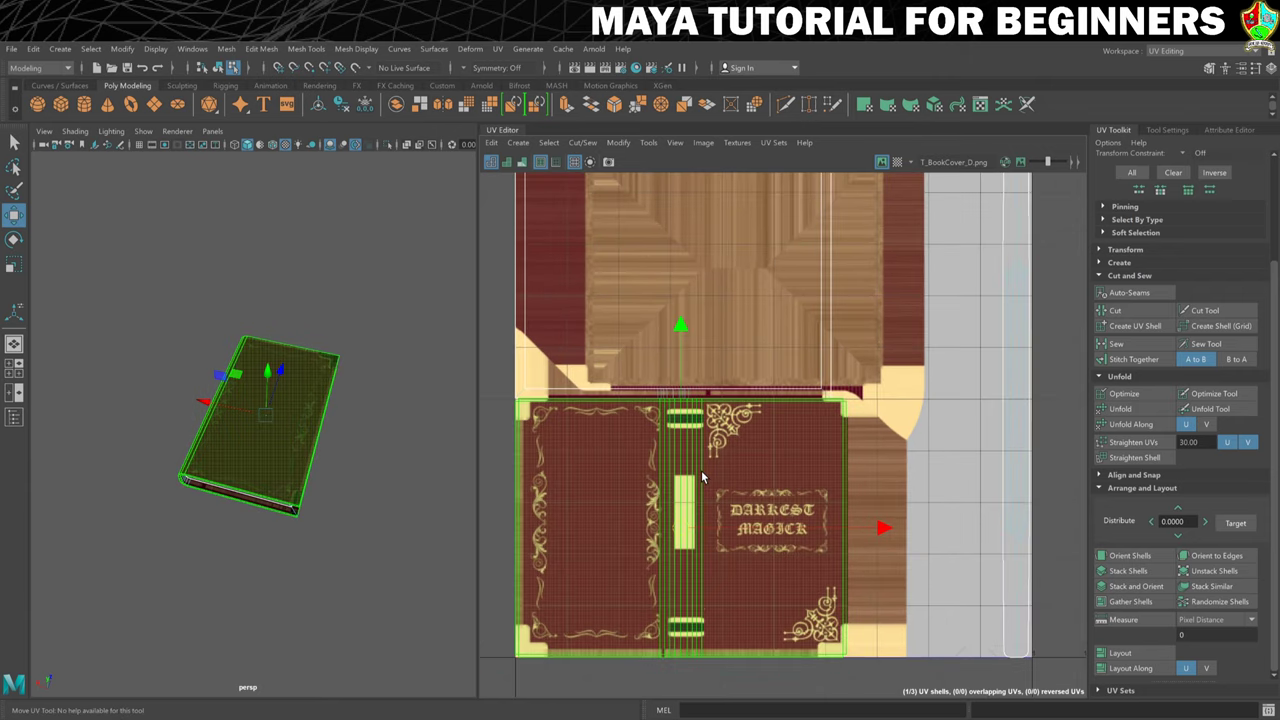
key("e")
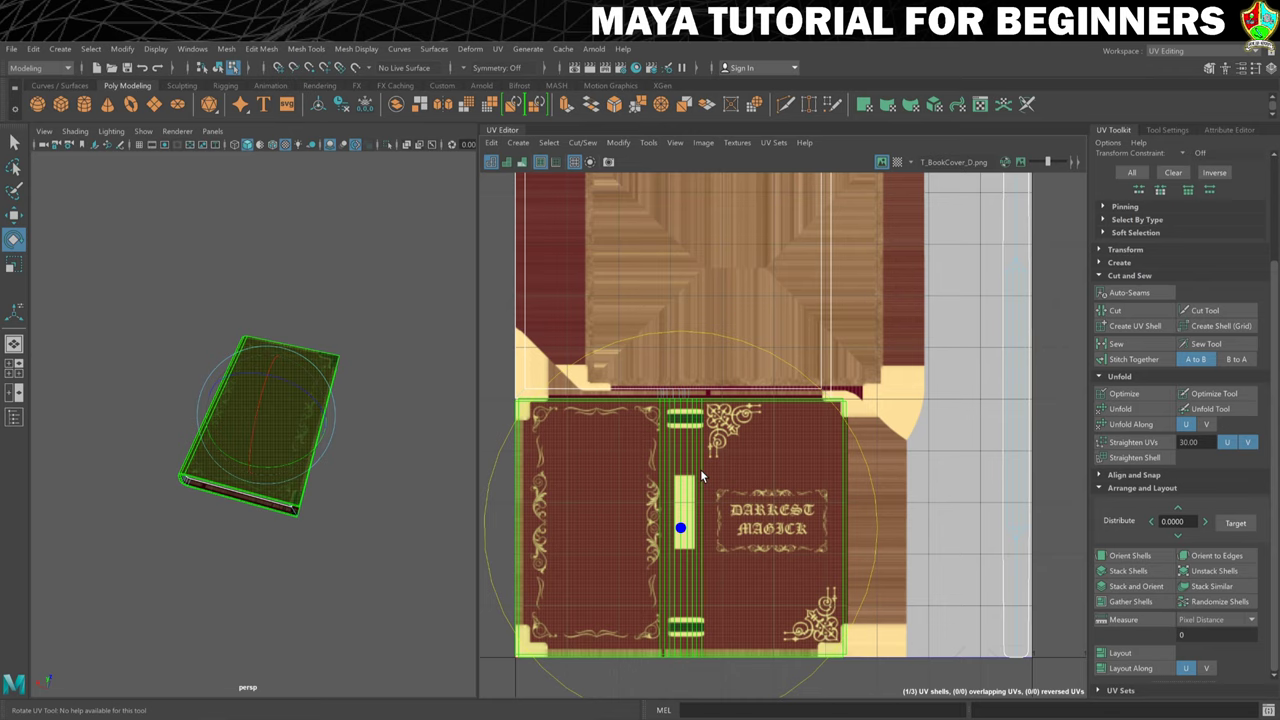
left_click(814, 388)
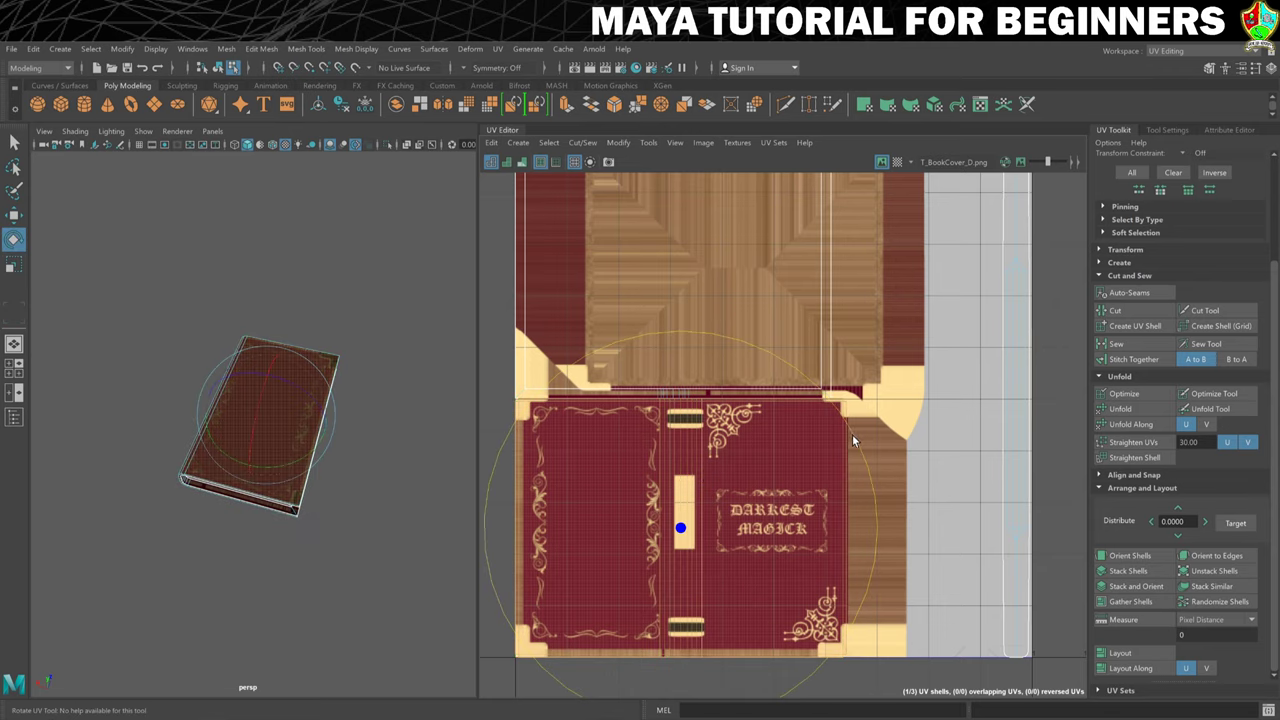
left_click_drag(854, 434, 503, 613)
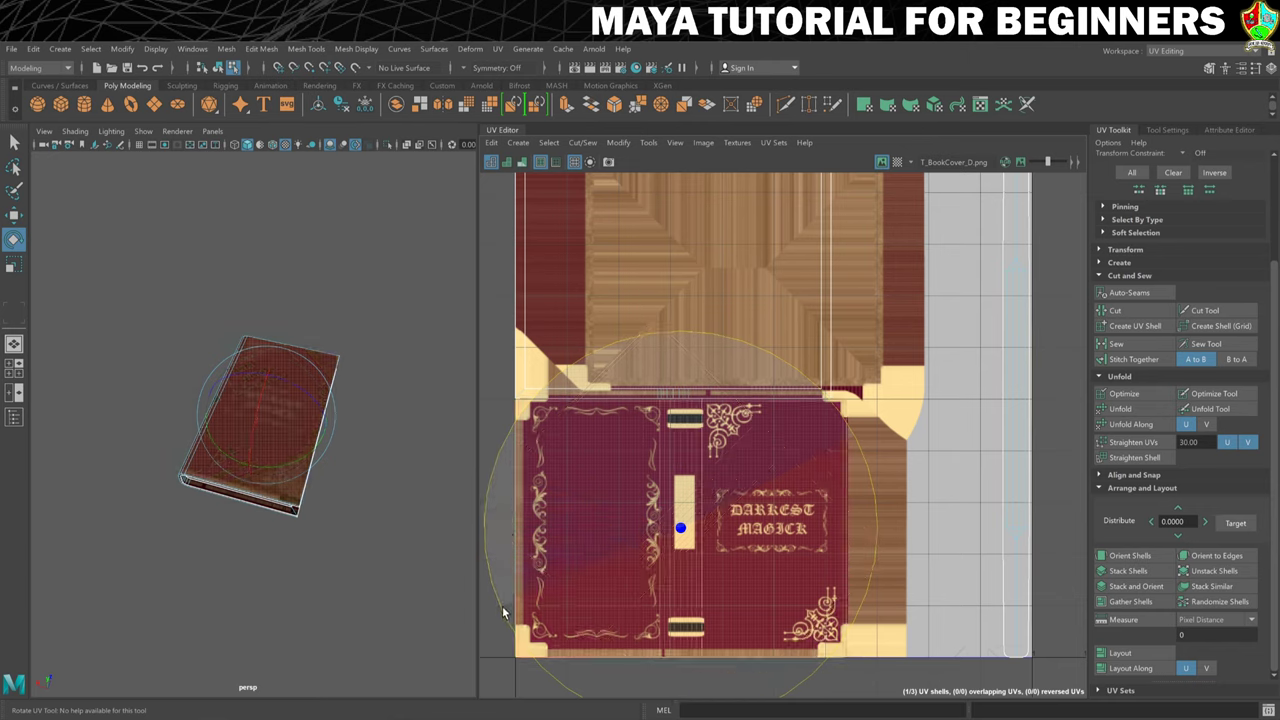
- Return to object mode and deselect the book to inspect the title and corner ornaments on its front cover
scroll(277, 429, "up", 8)
left_click(266, 314)
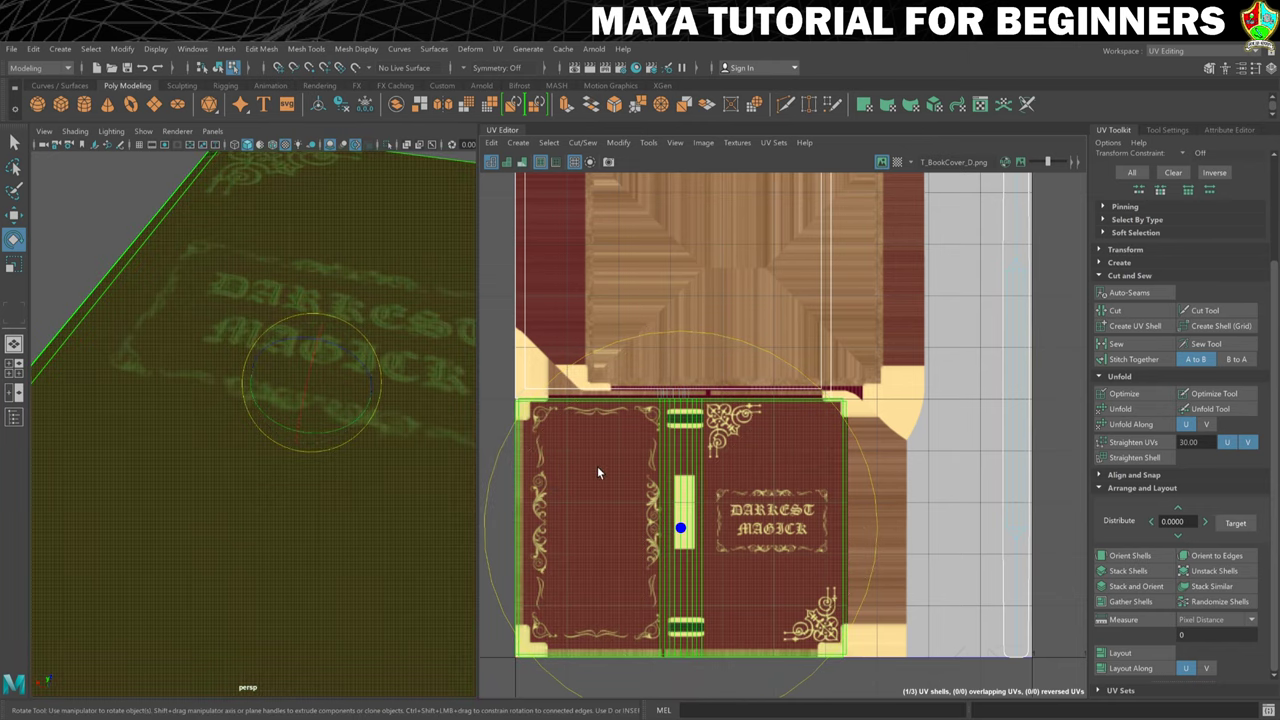
right_click_drag(597, 472, 626, 478)
right_click_drag(386, 375, 425, 395)
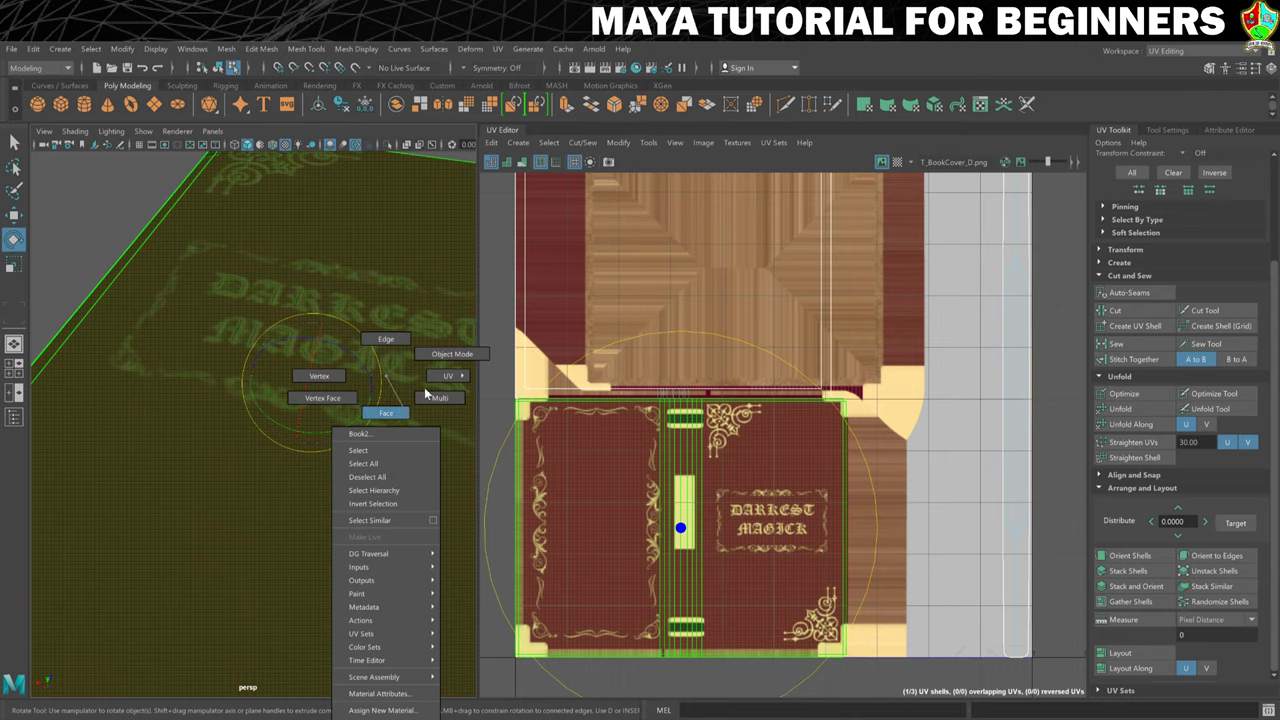
left_click(150, 290)
scroll(154, 297, "down", 5)
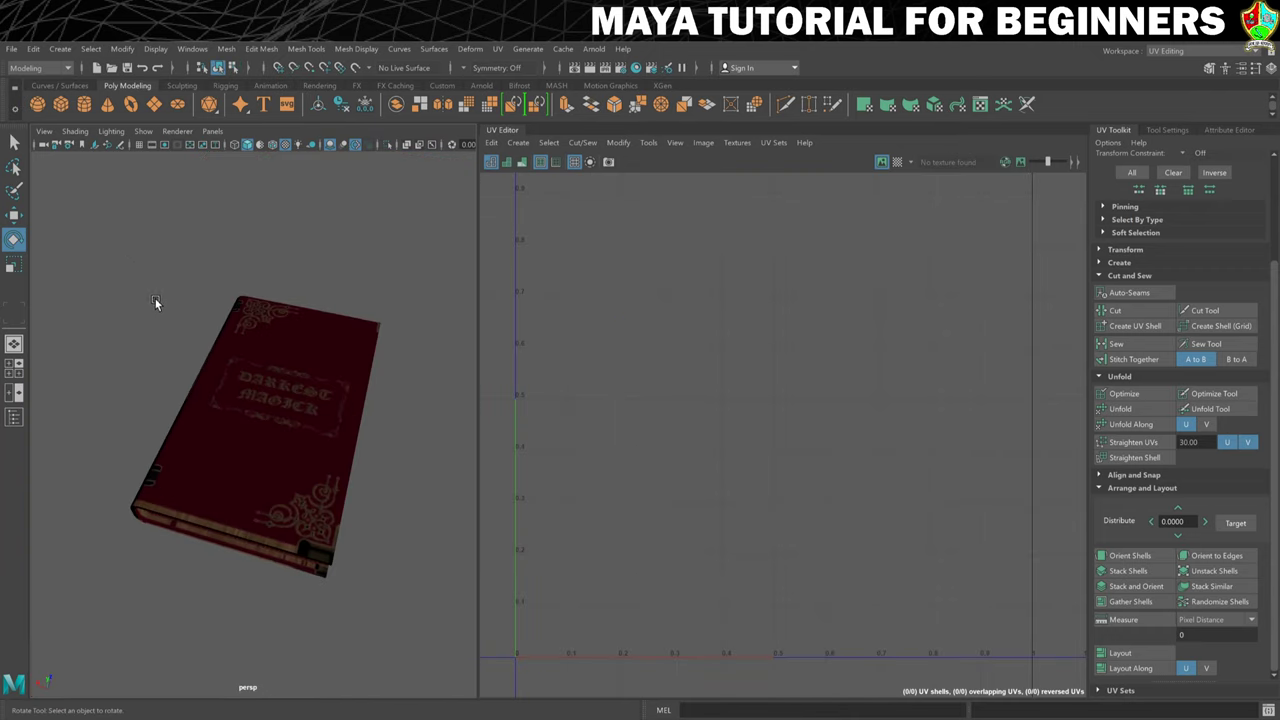
- Reselect the book's cover UV shell and shift it slightly horizontally to centre its spine on the spine artwork
left_click(275, 392)
scroll(717, 474, "up", 2)
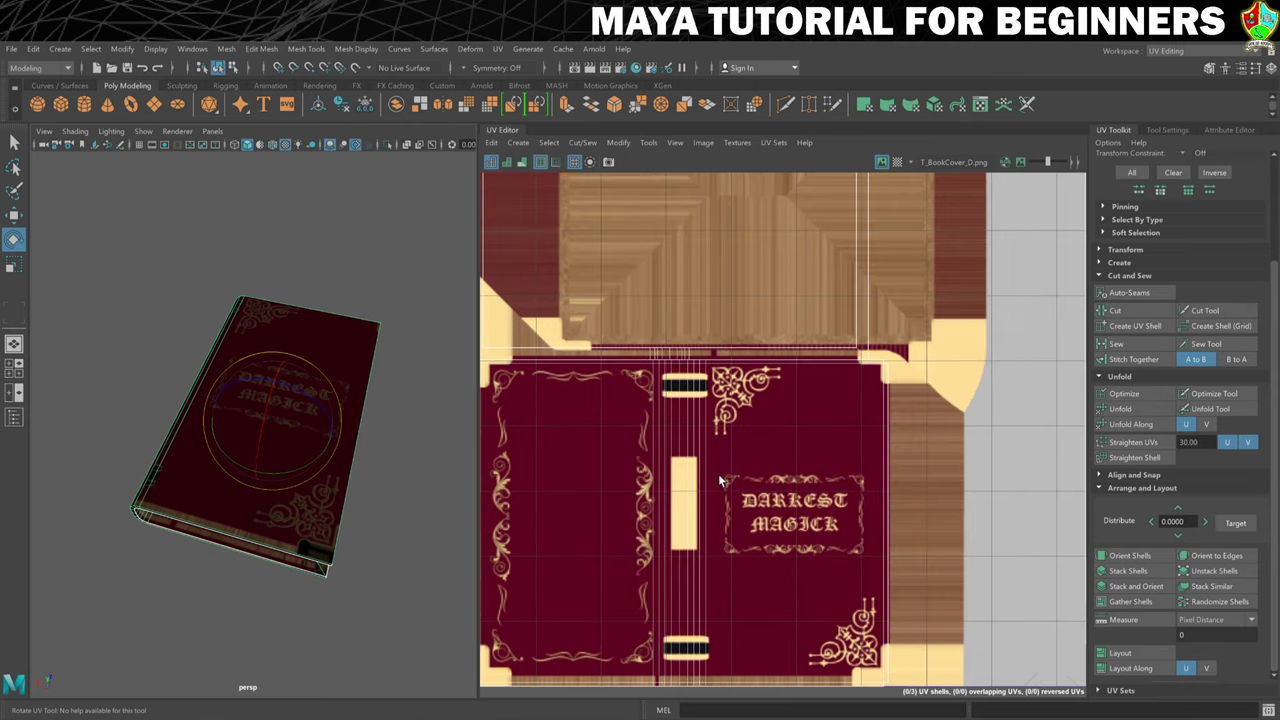
scroll(723, 437, "up", 1)
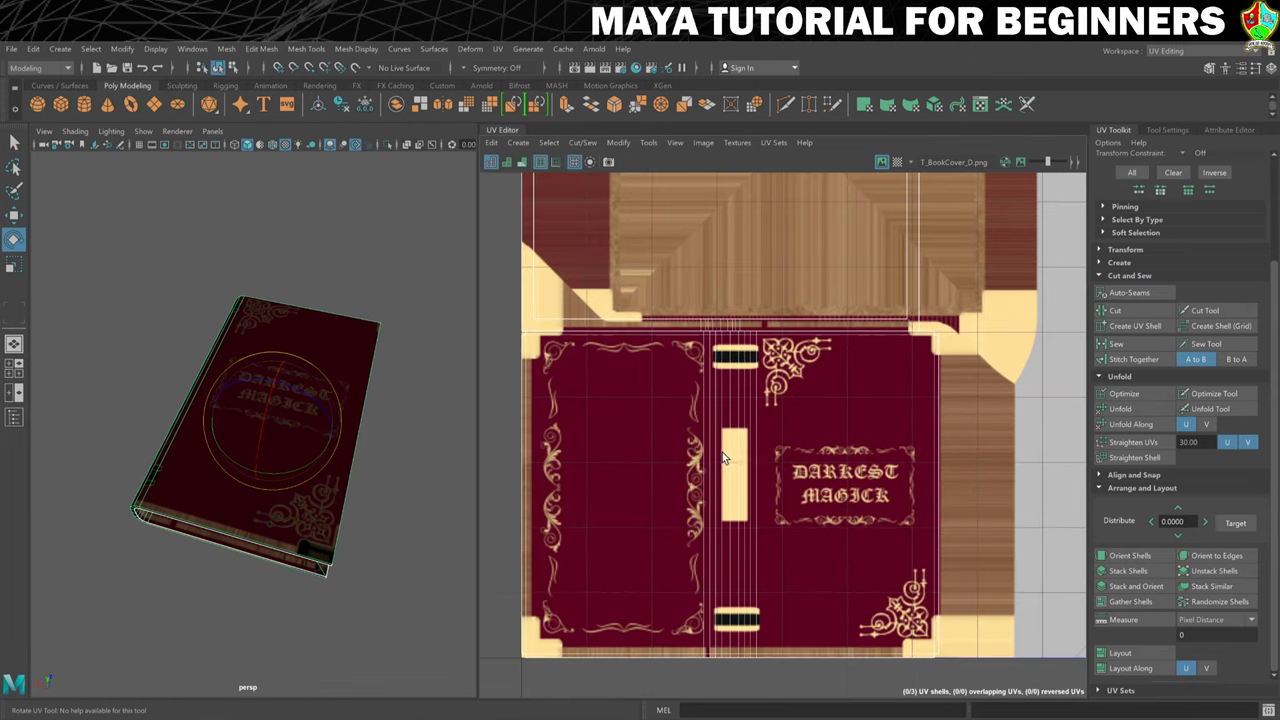
right_click(733, 457)
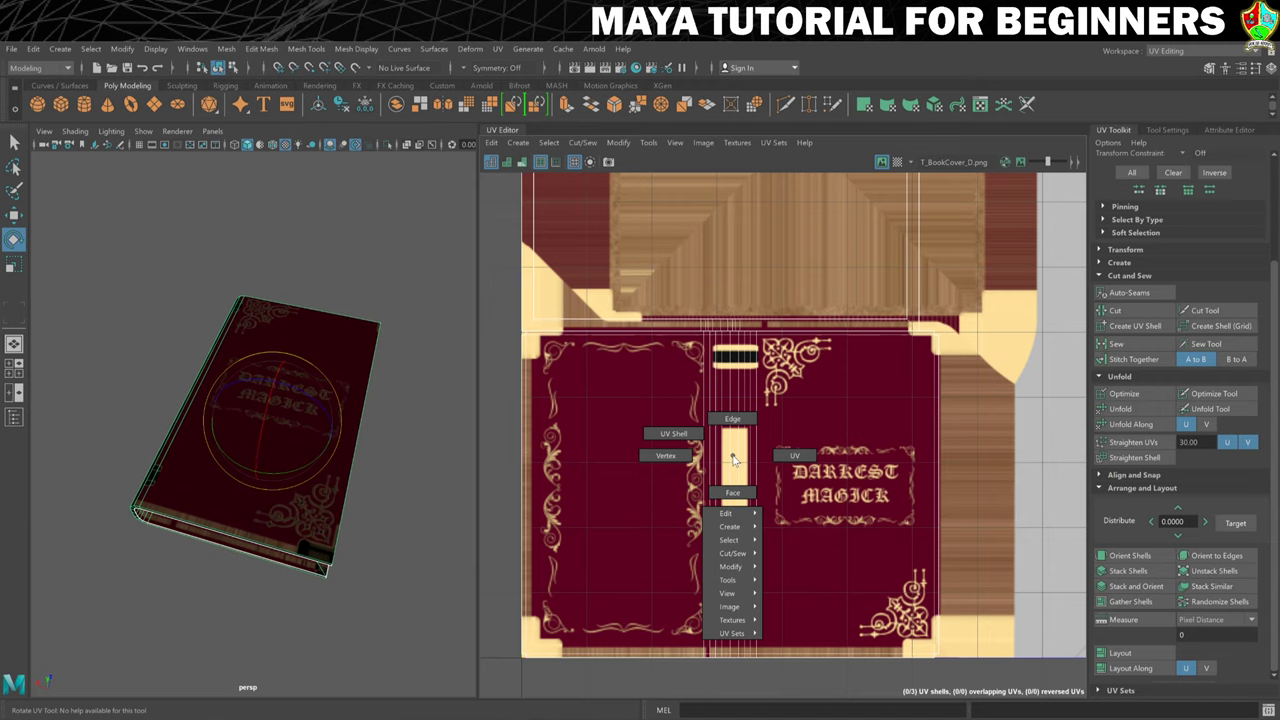
right_click_drag(733, 457, 690, 438)
left_click(745, 468)
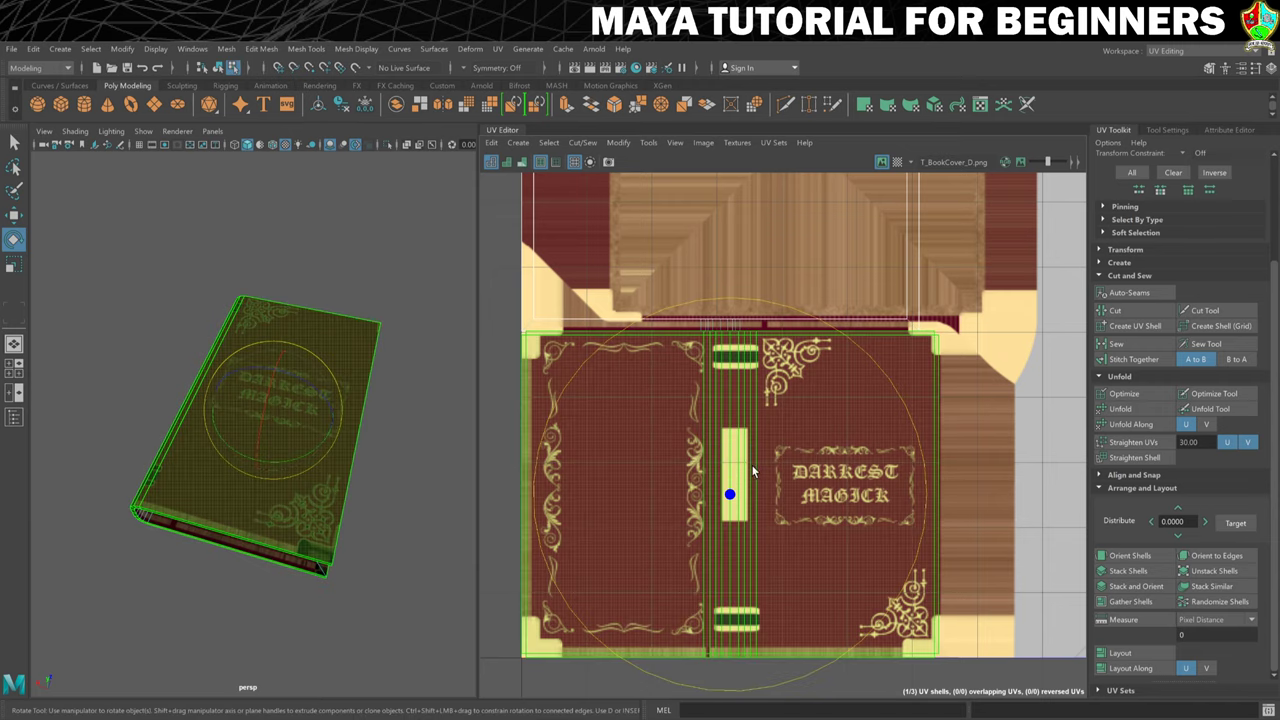
key("w")
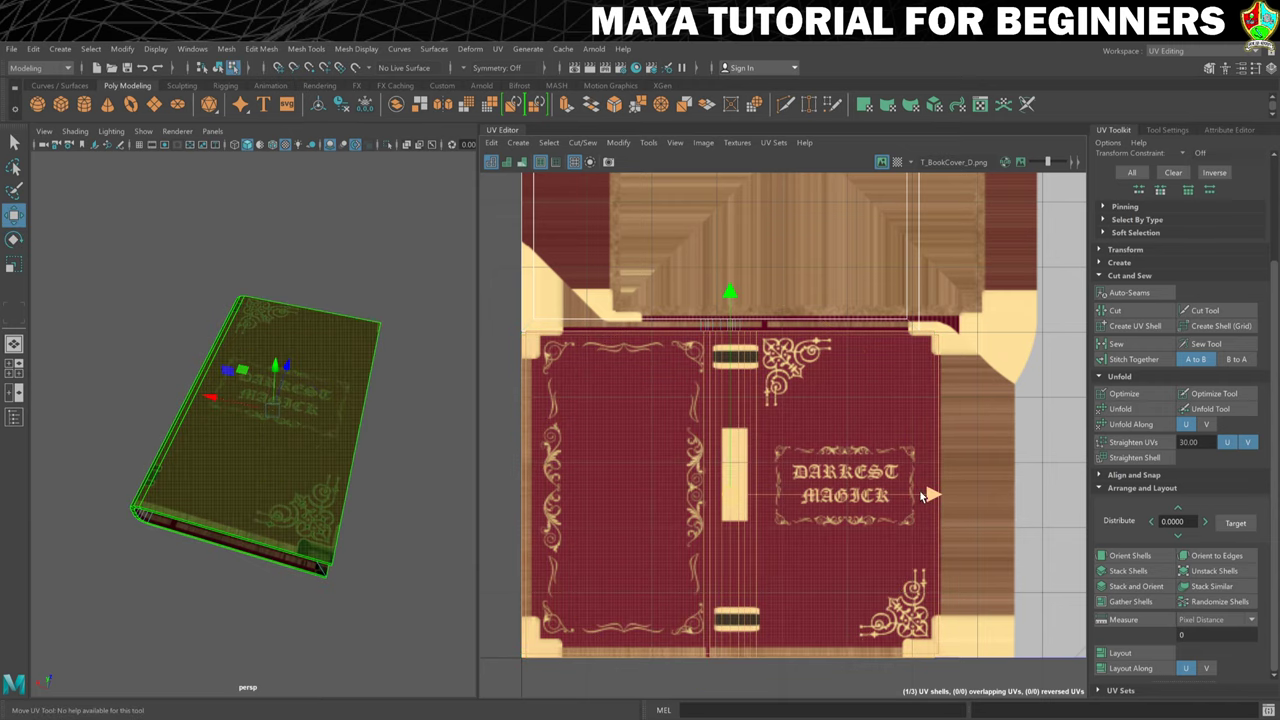
left_click_drag(928, 491, 934, 491)
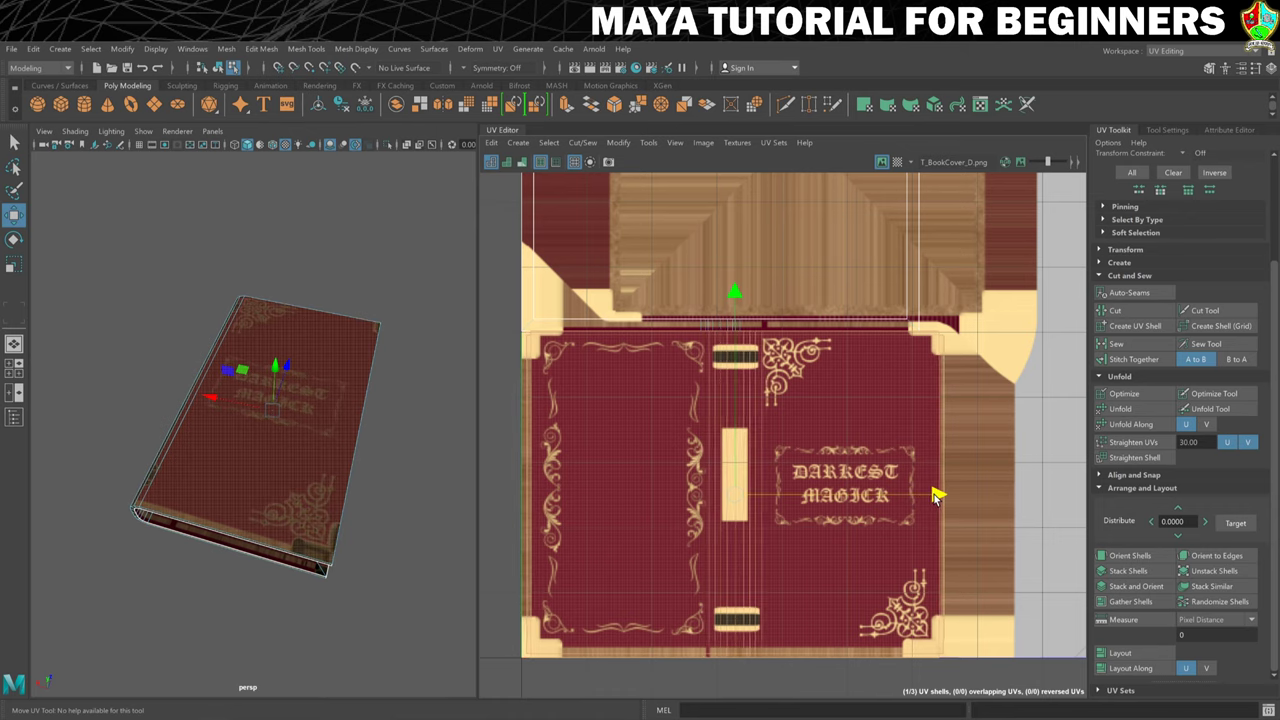
- Scale the cover UV shell down slightly and move it up to fit evenly inside the cover artwork
key("r")
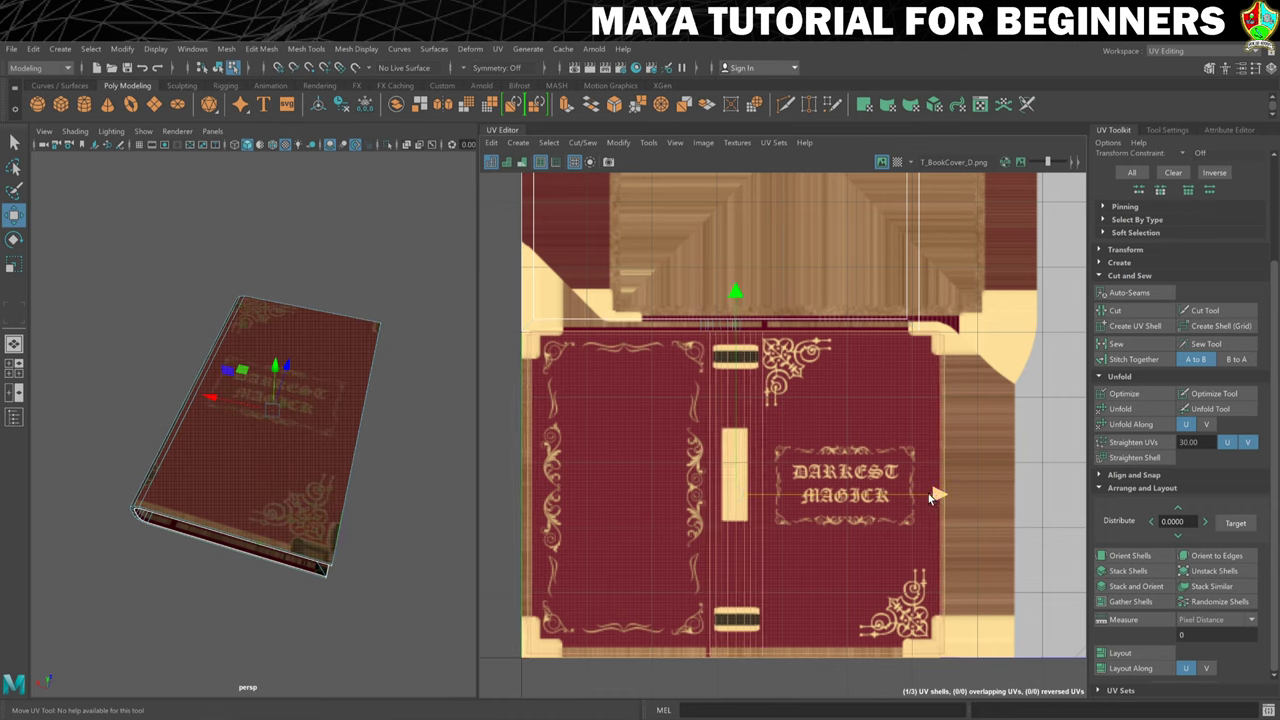
left_click_drag(736, 497, 733, 499)
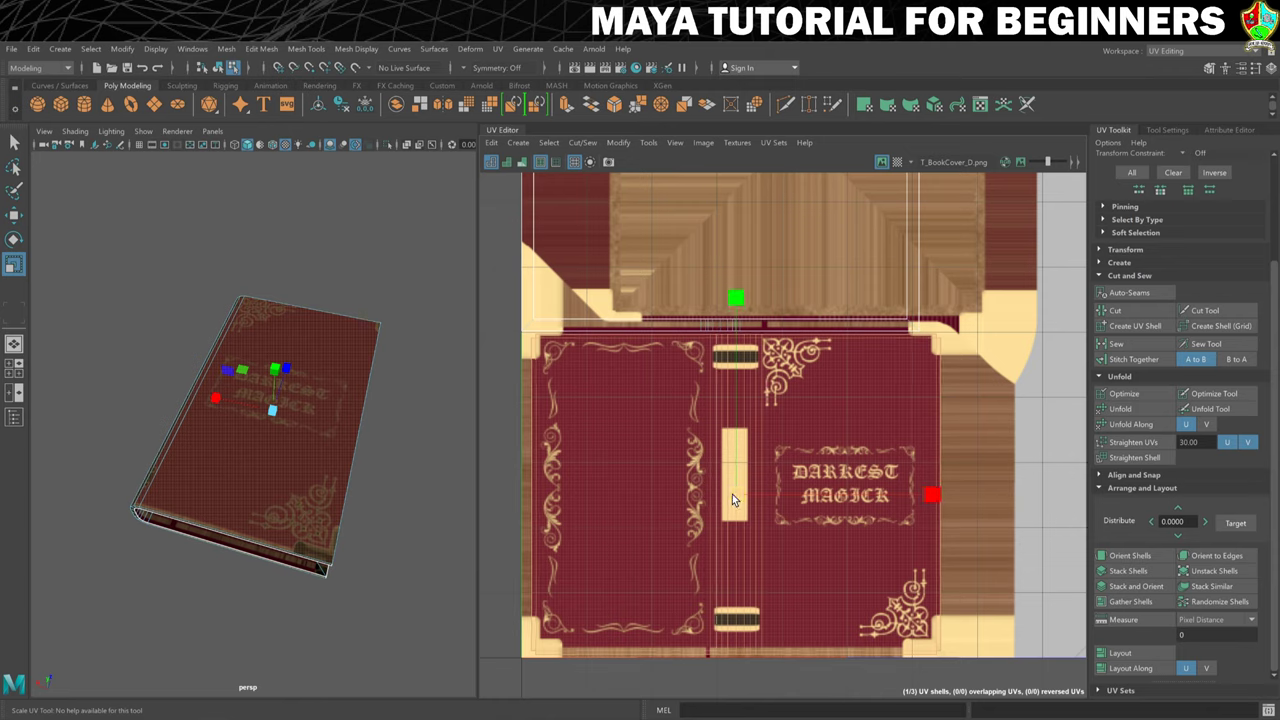
key("w")
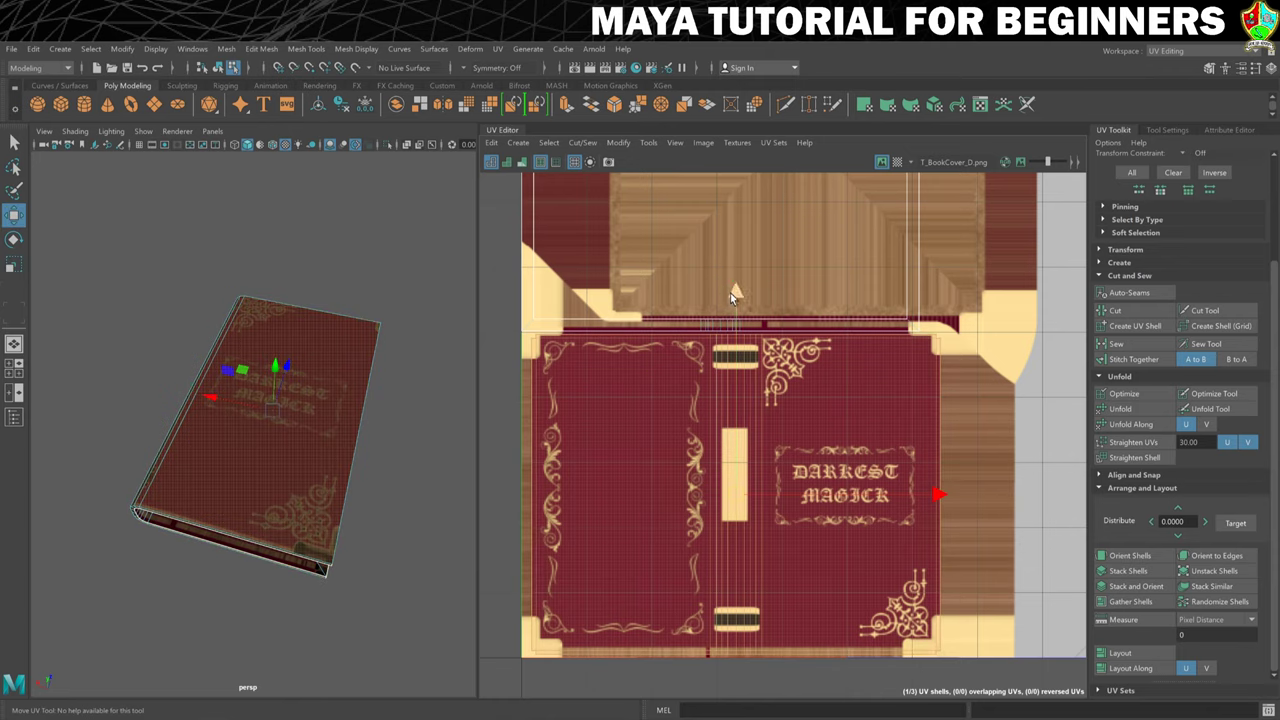
left_click_drag(734, 293, 738, 283)
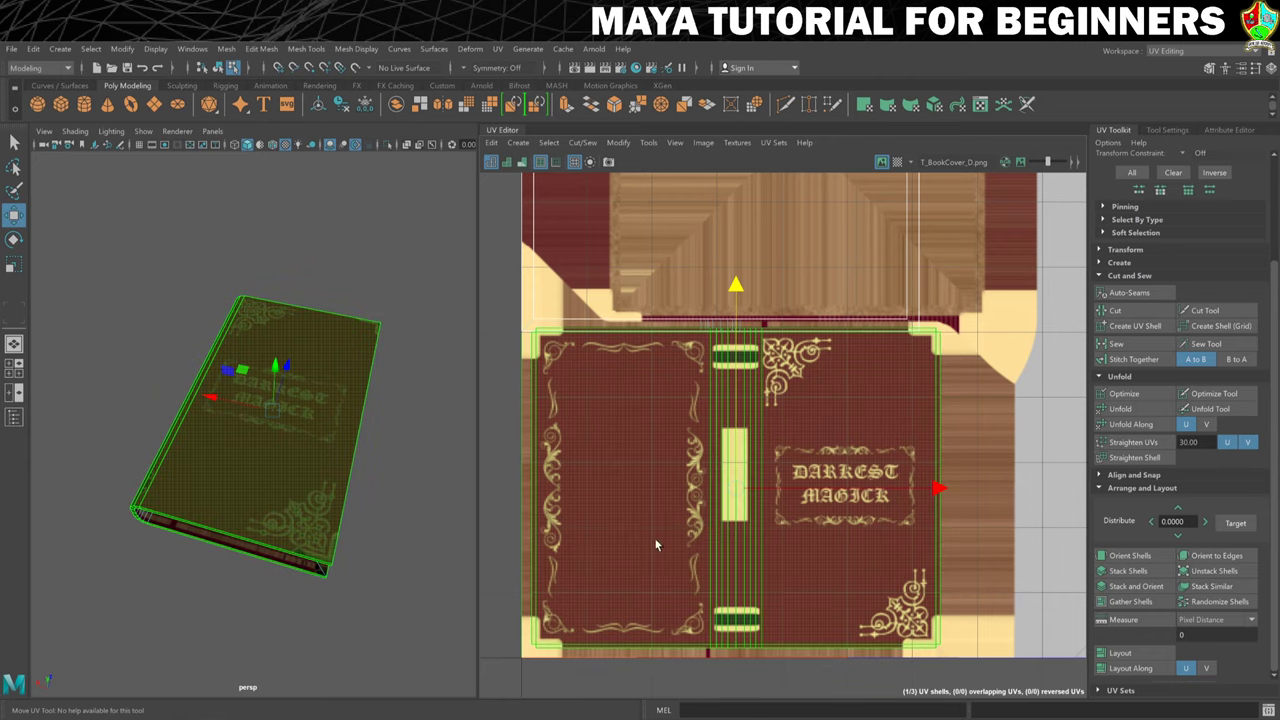
key("r")
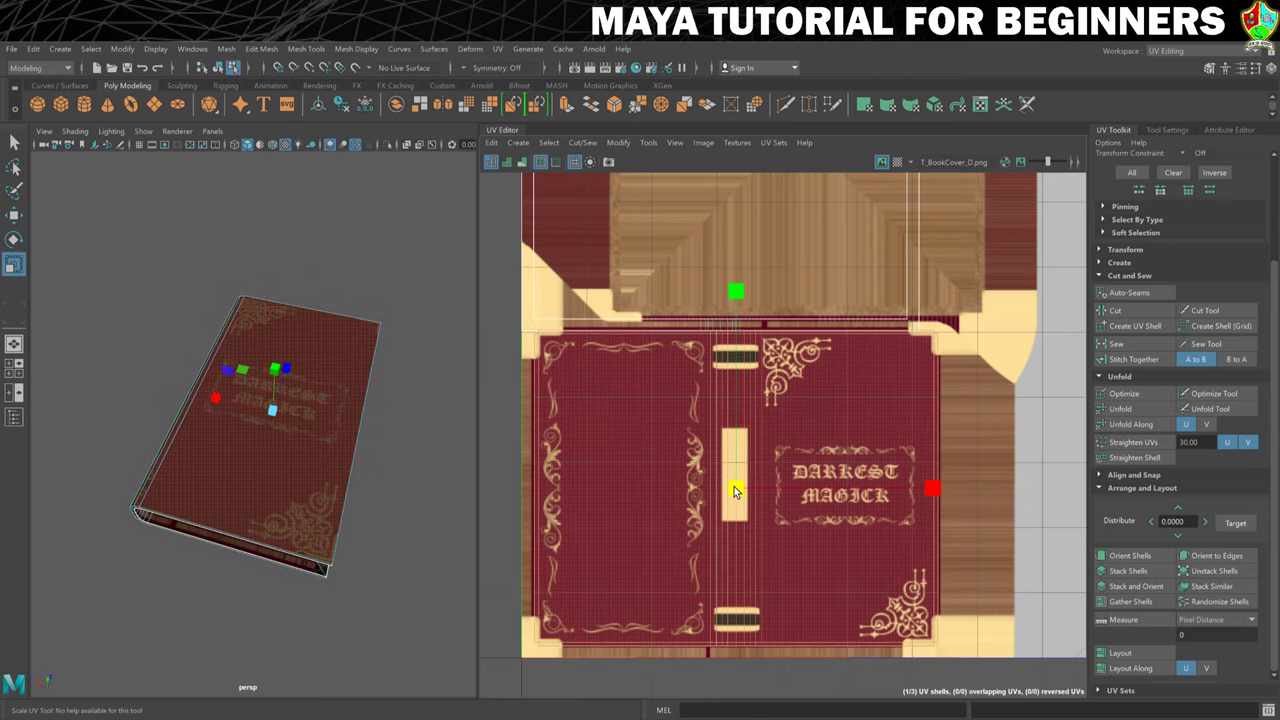
scroll(737, 382, "up", 1)
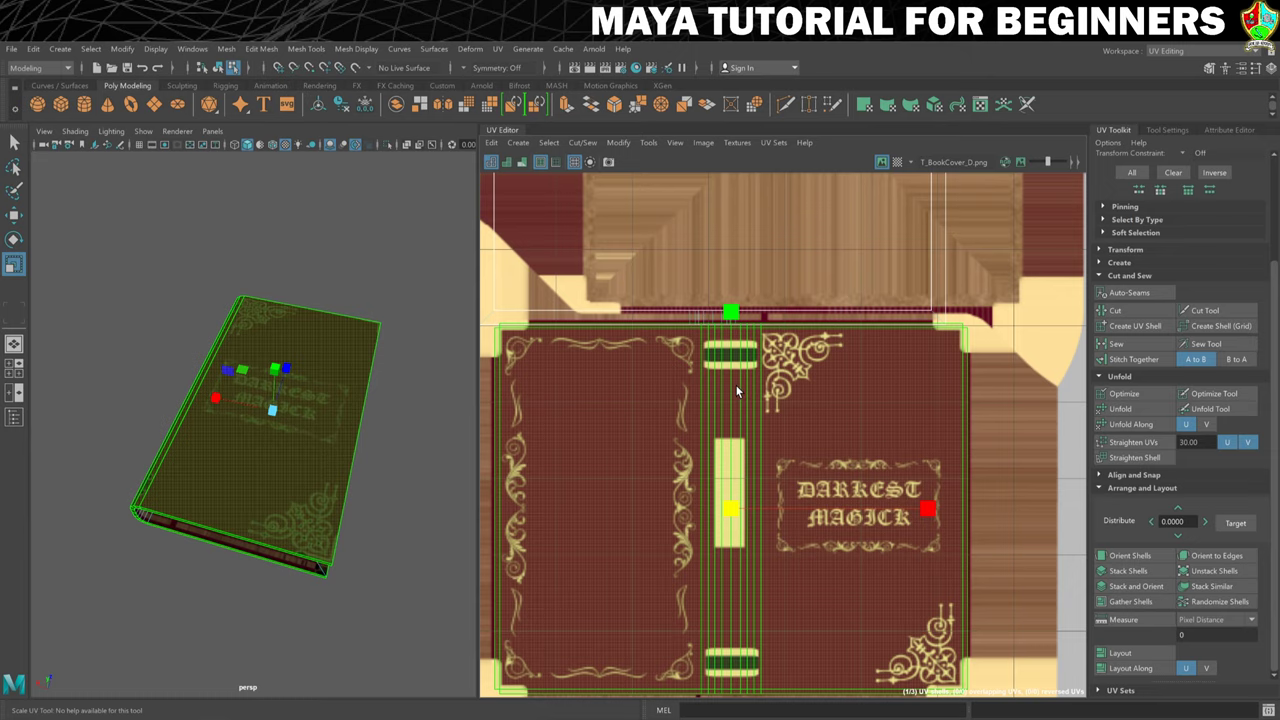
- Check the fitted cover texture on the deselected book in object mode, then select the book again
right_click_drag(330, 400, 400, 355)
scroll(387, 426, "up", 5)
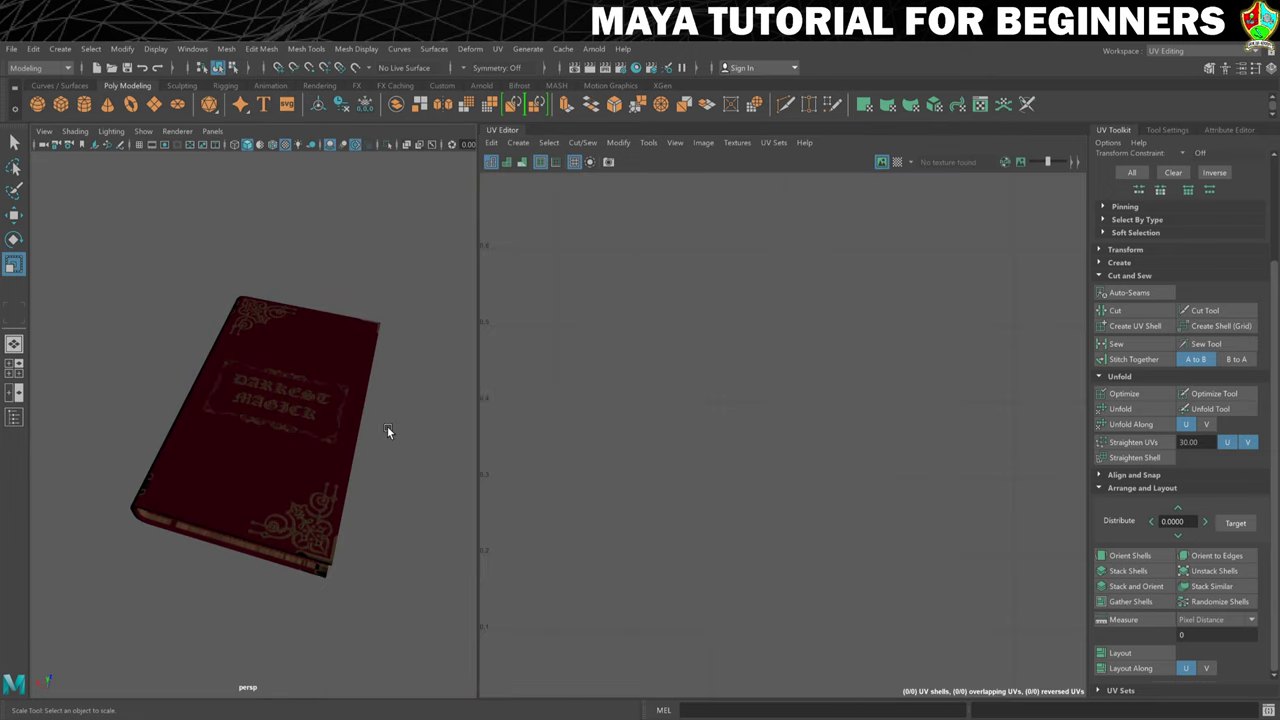
left_click_drag(385, 438, 360, 486, "alt")
left_click(360, 486)
- Select the inside-cover UV shell above the cover artwork and move it horizontally onto the wood-grain panel
scroll(641, 398, "down", 2)
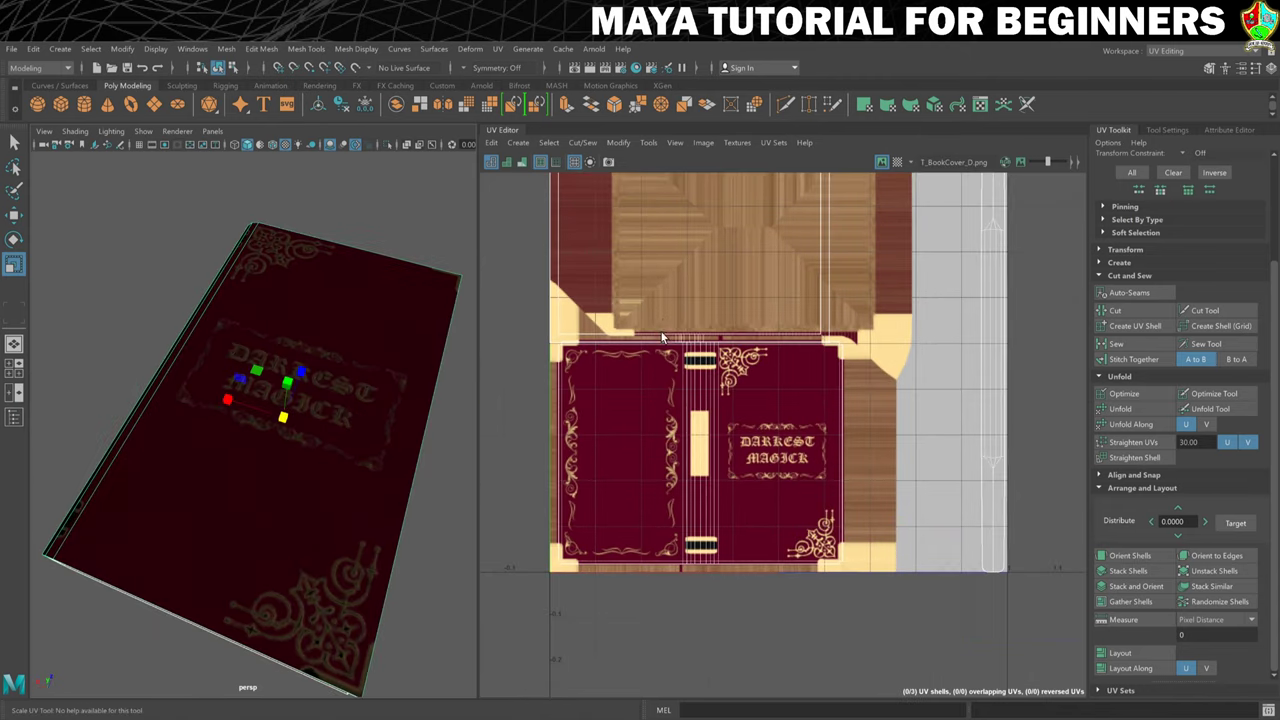
middle_click_drag(672, 287, 699, 414, "alt")
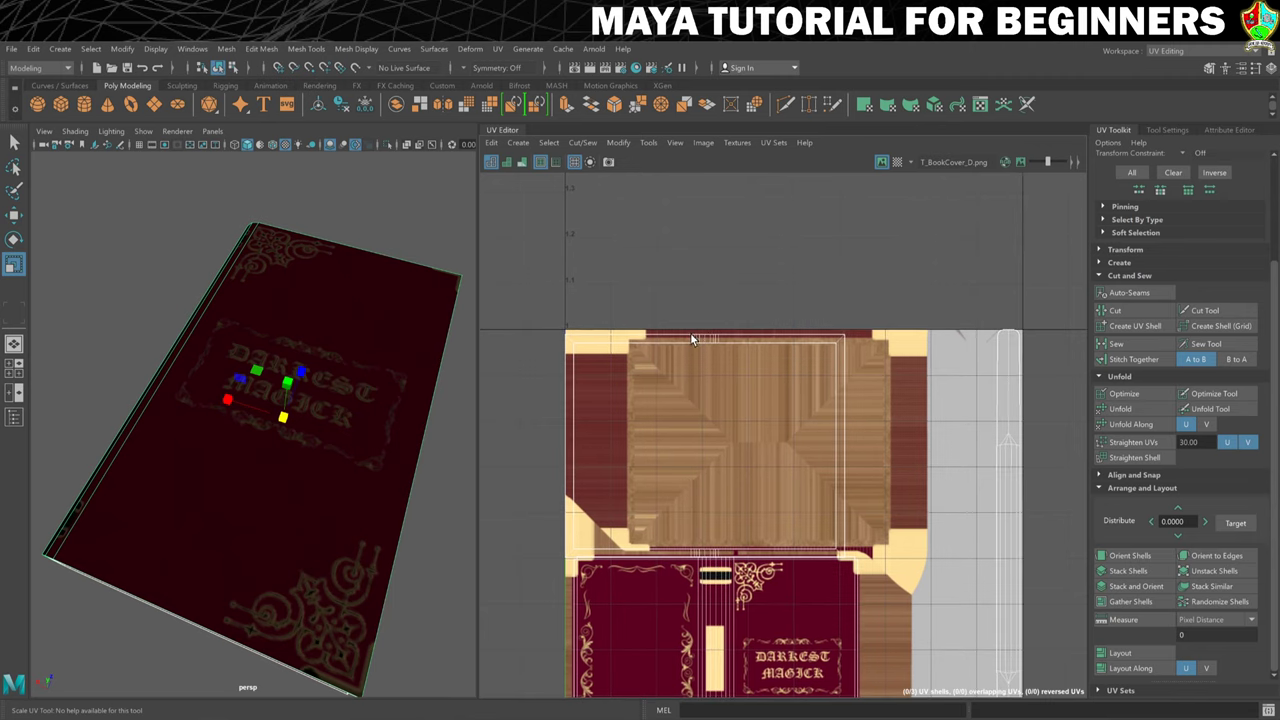
left_click_drag(370, 463, 377, 415, "alt")
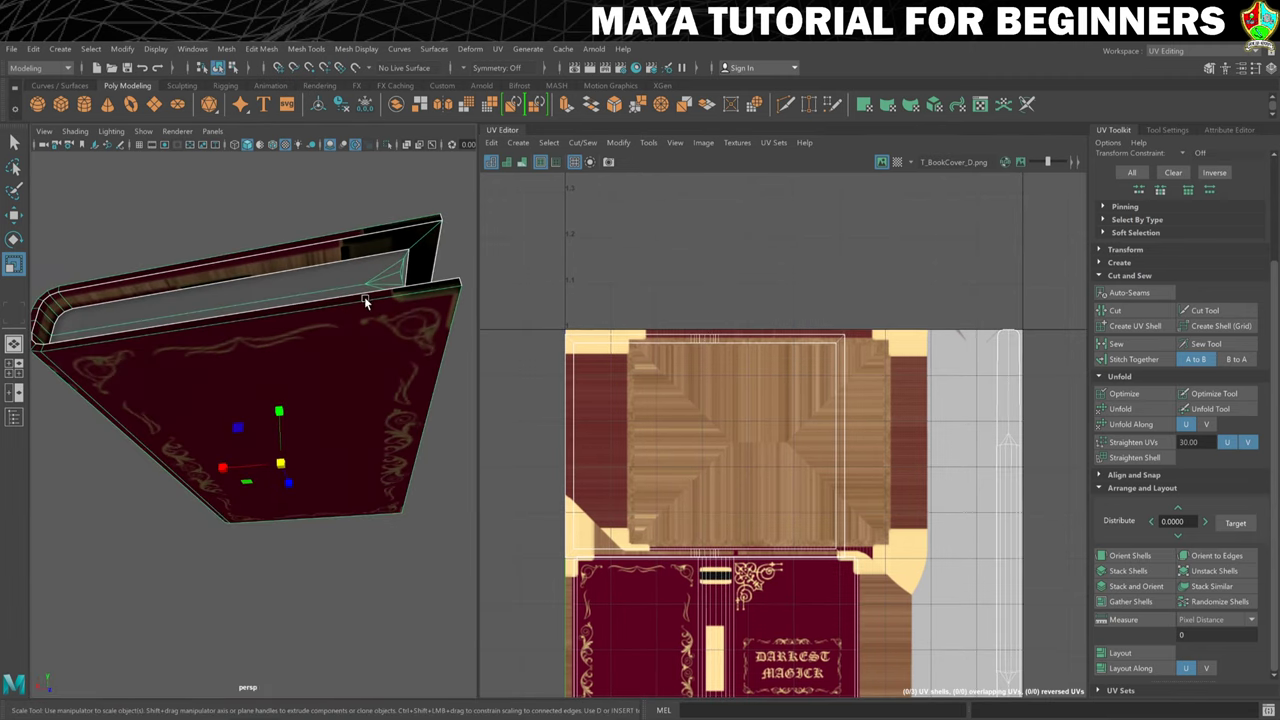
middle_click_drag(683, 337, 675, 350, "alt")
right_click_drag(675, 350, 631, 334)
left_click(685, 378)
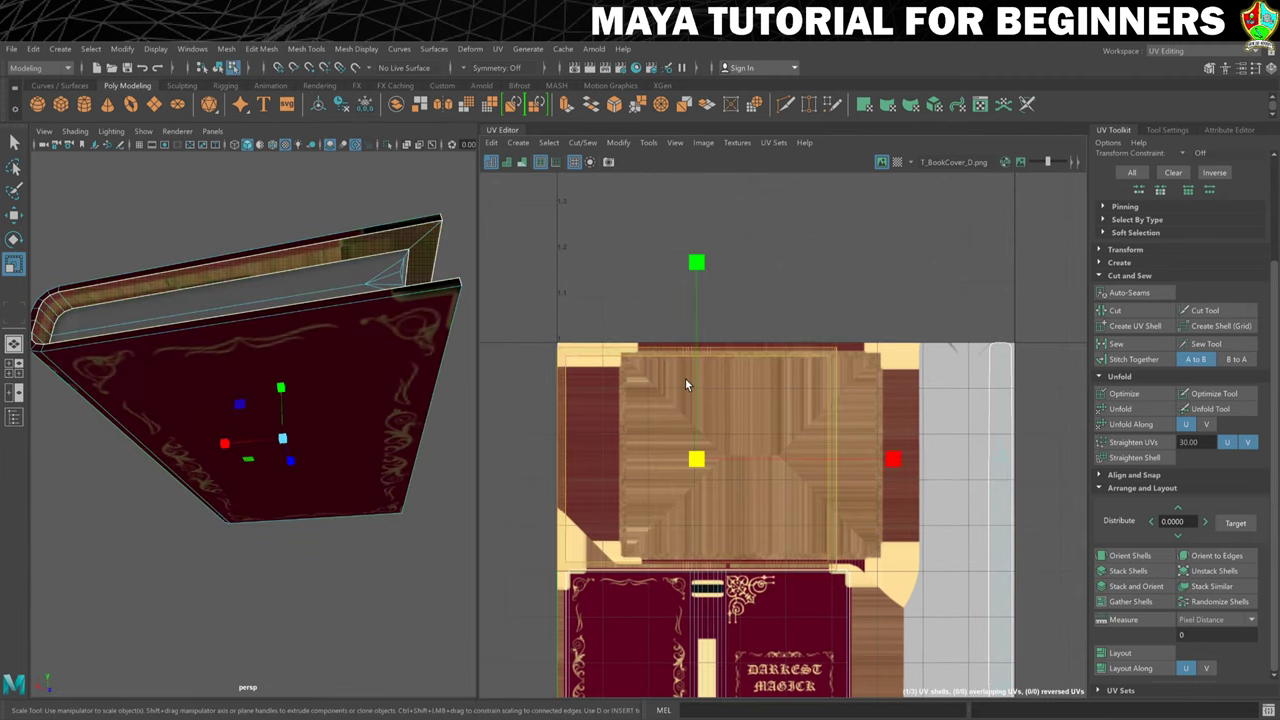
middle_click_drag(685, 378, 749, 405, "alt")
left_click(888, 318)
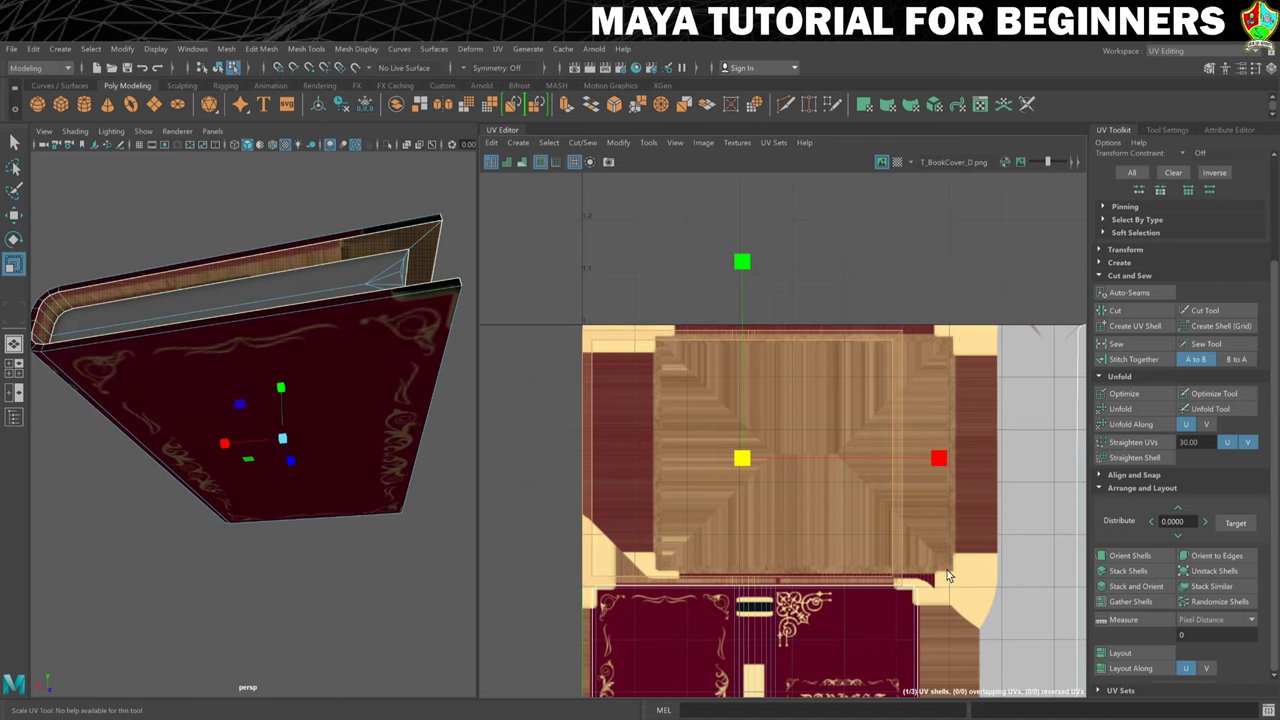
key("w")
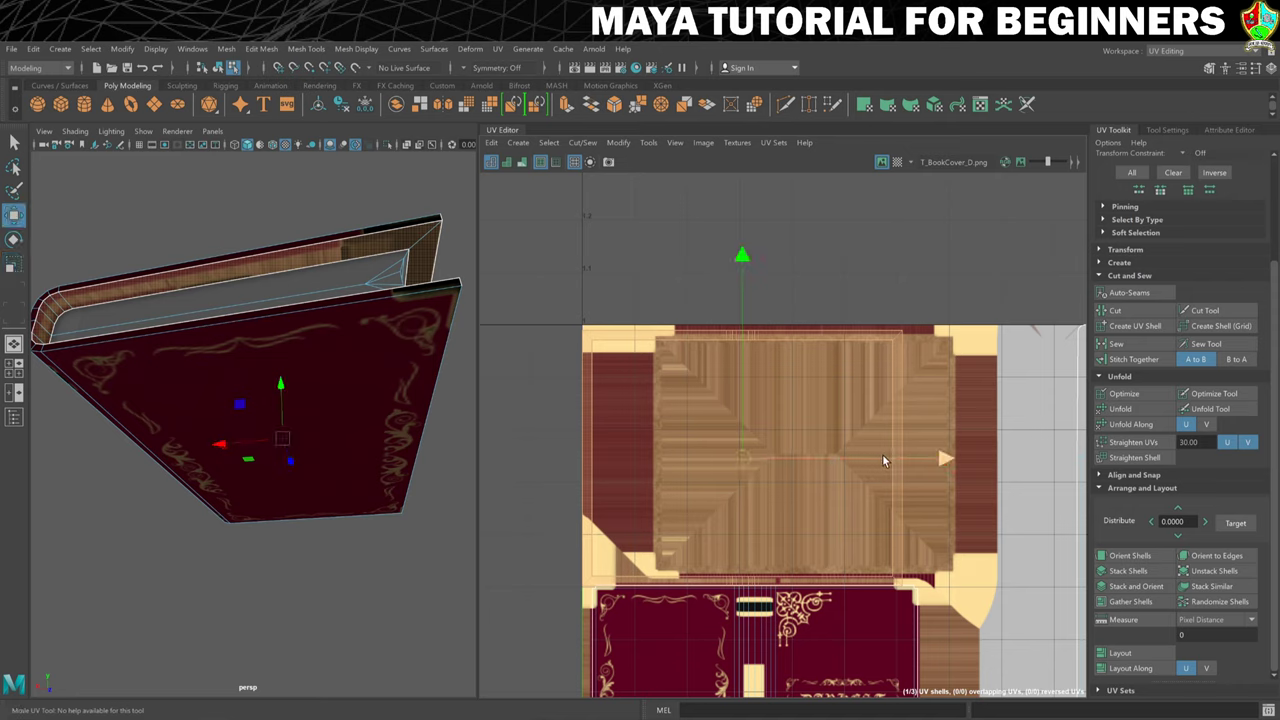
left_click_drag(938, 456, 975, 458)
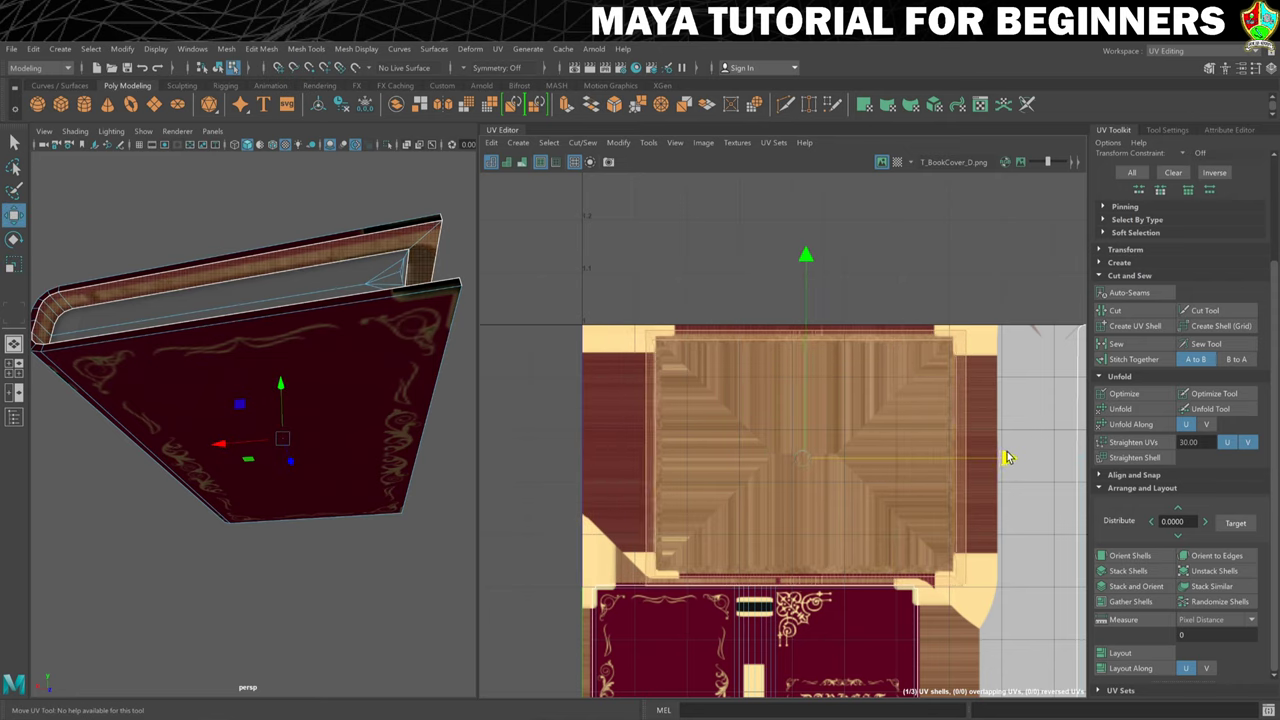
- Scale and nudge the inside-cover UV shell to match the wood-grain panel's outline, and check its edges up close
key("r")
left_click_drag(808, 458, 801, 457)
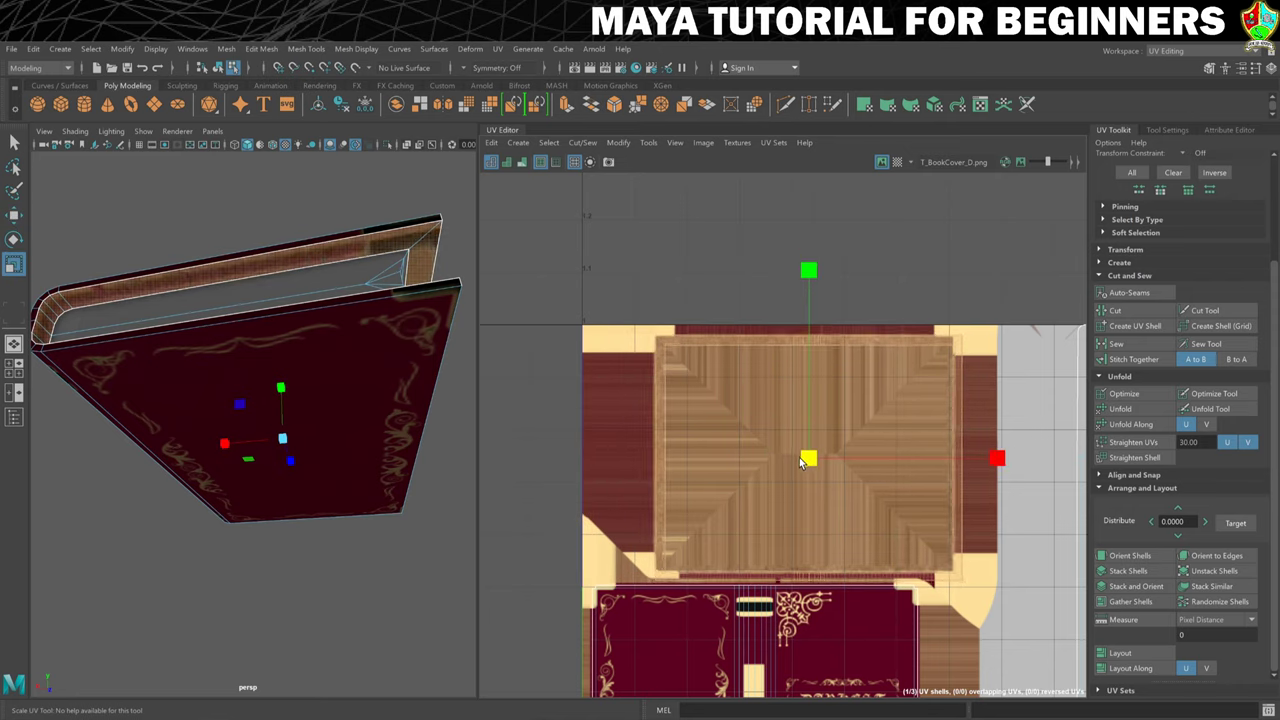
key("w")
key("r")
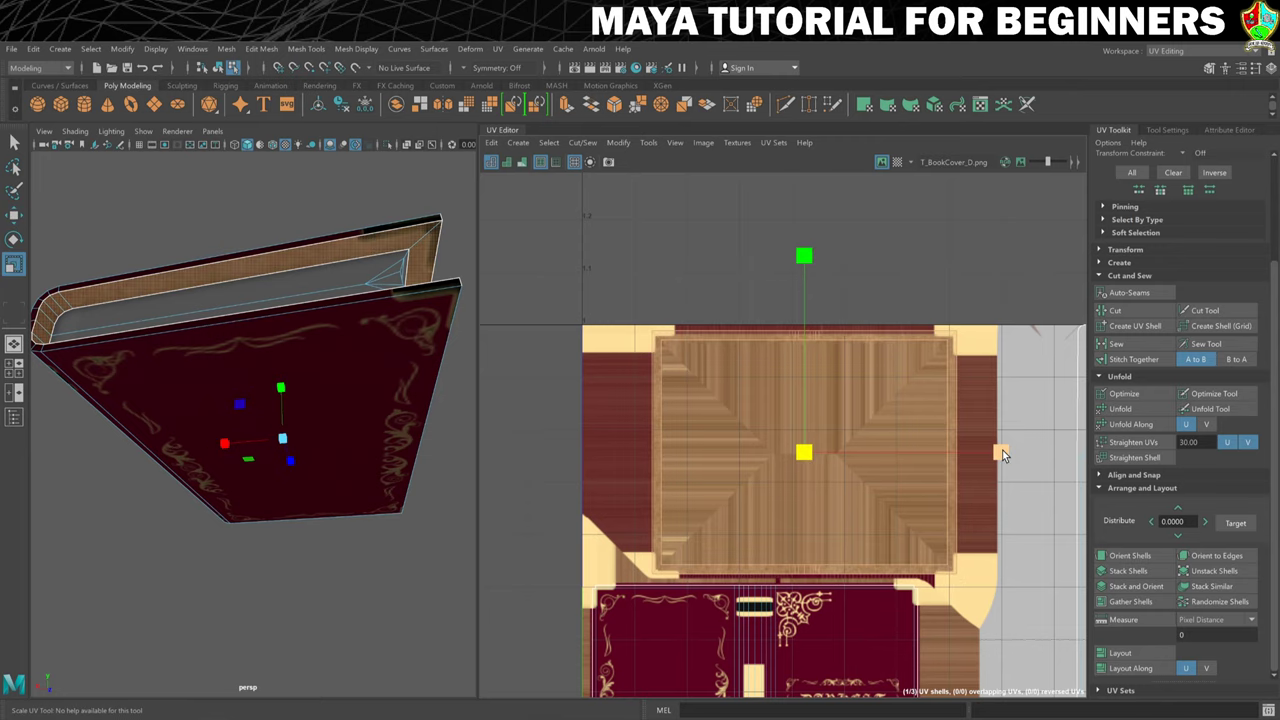
left_click_drag(1002, 450, 1004, 453)
key("w")
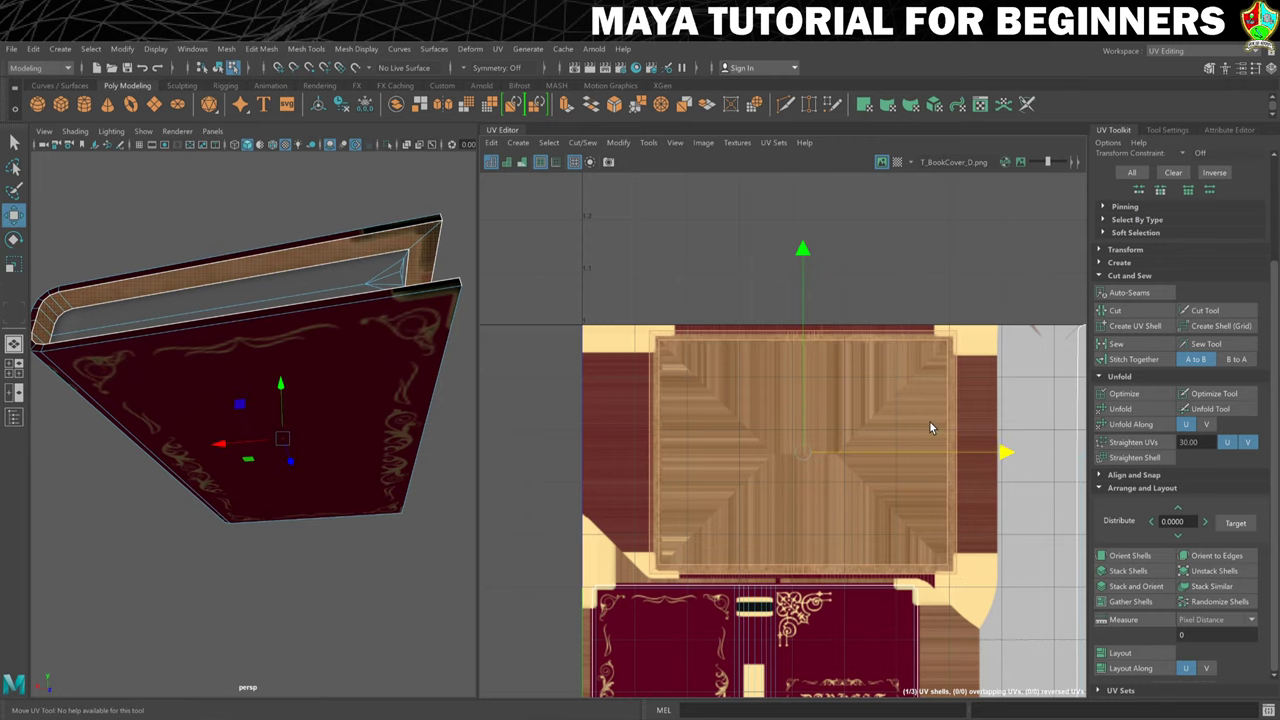
scroll(930, 422, "up", 5)
scroll(925, 420, "up", 2)
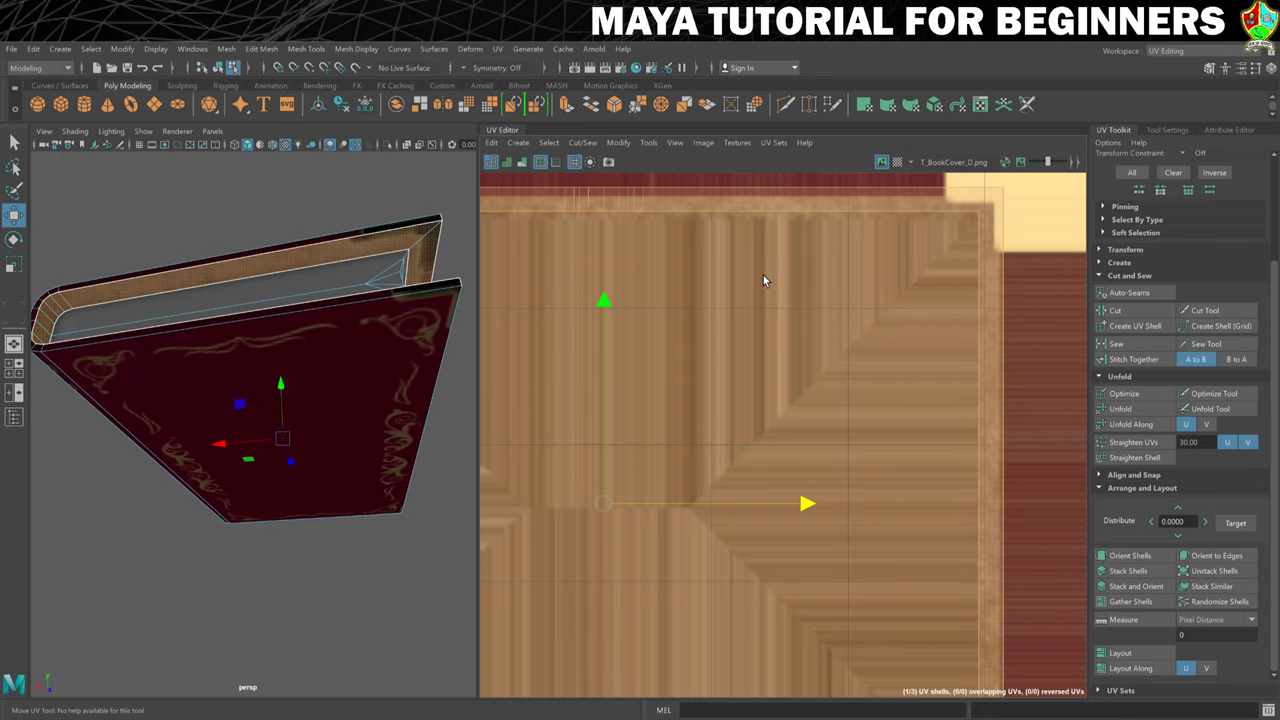
middle_click_drag(665, 360, 769, 371, "alt")
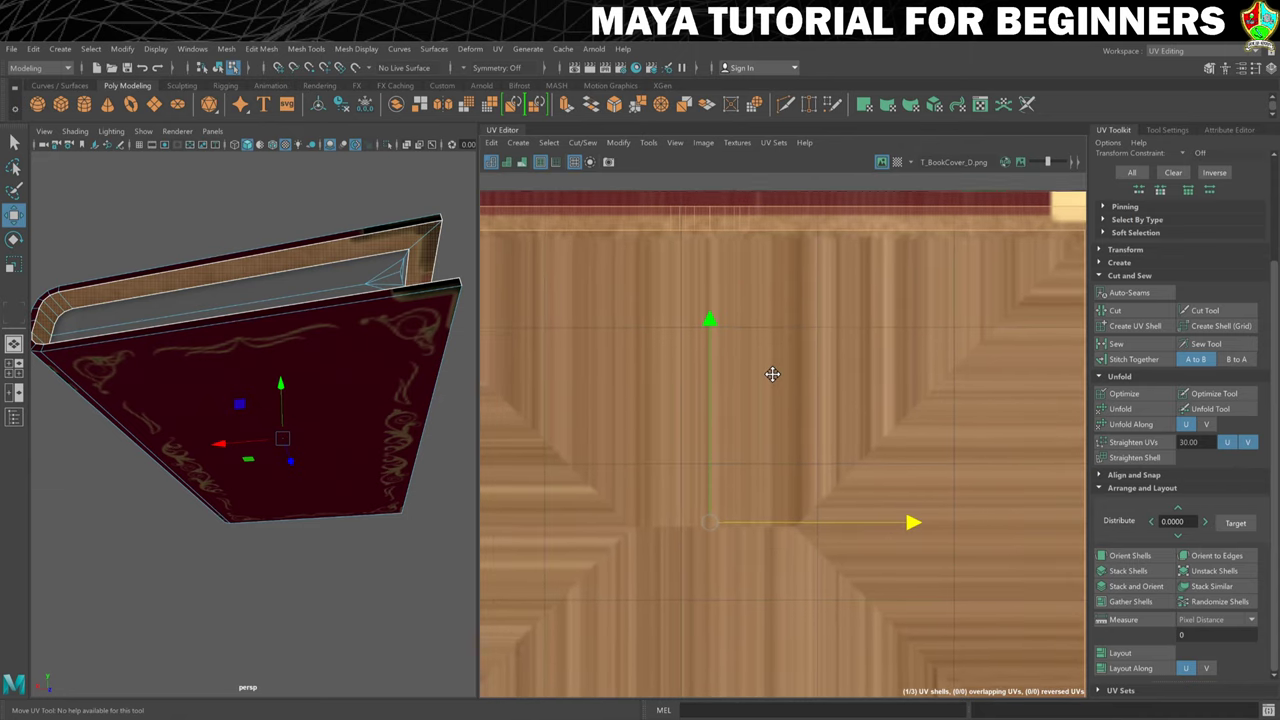
- Scale the inside-cover UV shell down slightly and evenly to sit closer to the wood-grain panel's outline
scroll(746, 376, "down", 3)
key("r")
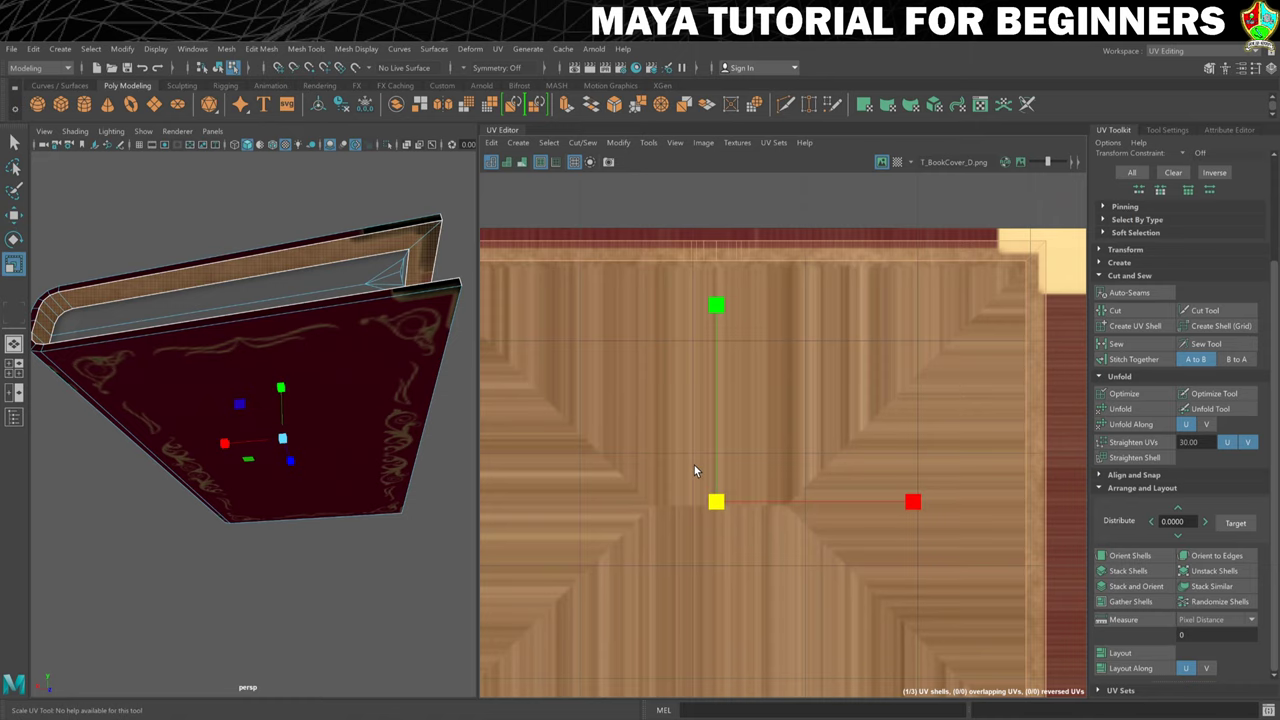
left_click_drag(716, 502, 710, 501)
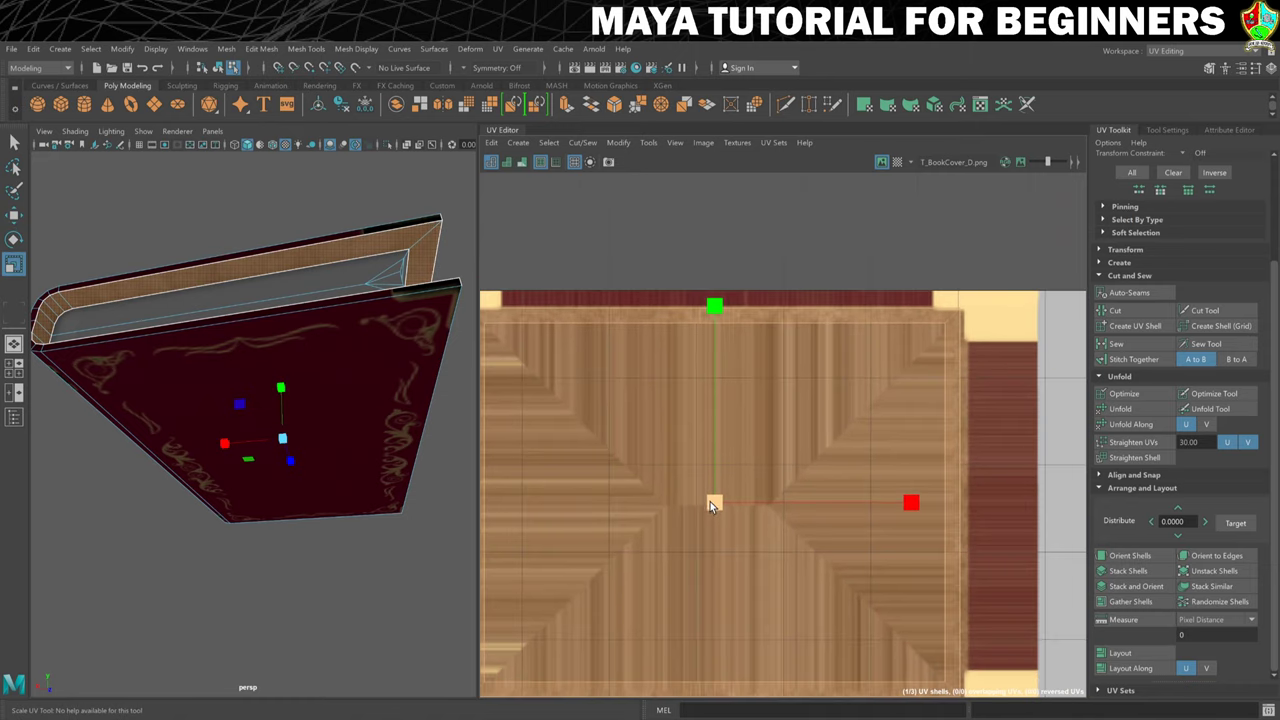
- Select the UVs on the inside-cover shell's right border and nudge them horizontally to line up with the wood-grain panel's edge
right_click_drag(959, 442, 952, 428)
left_click(960, 442)
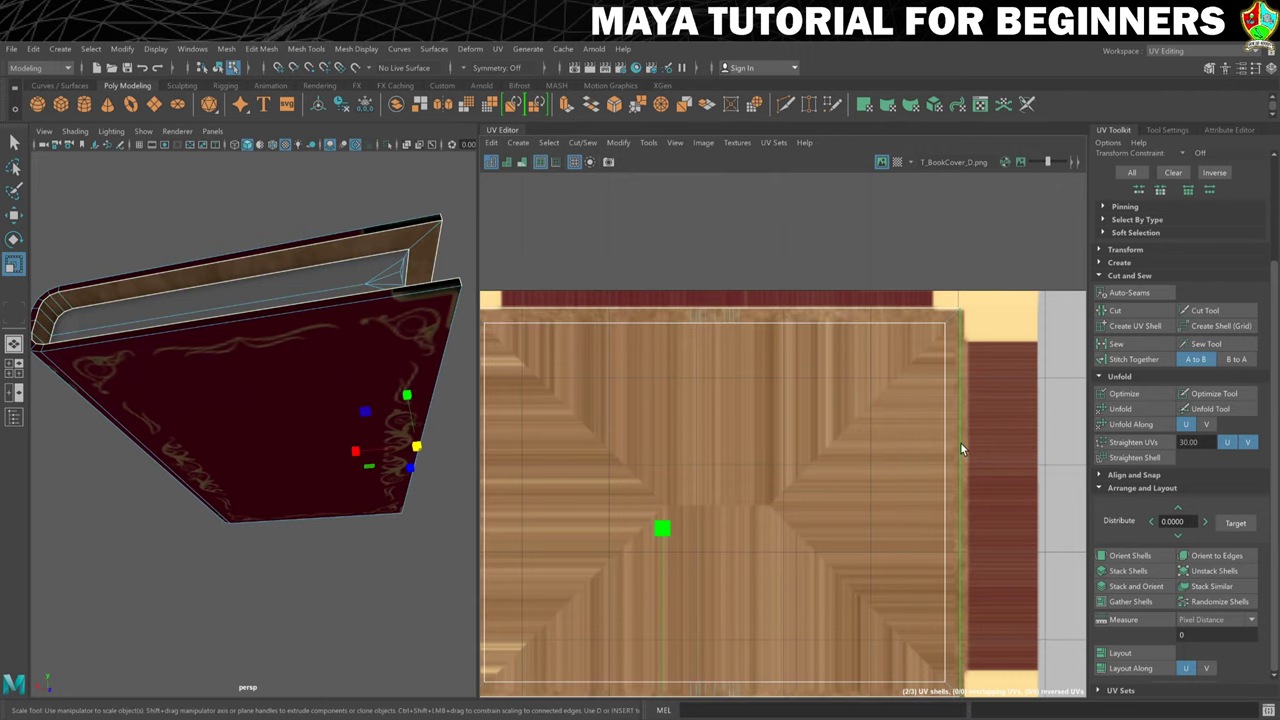
key("w")
scroll(960, 480, "up", 1)
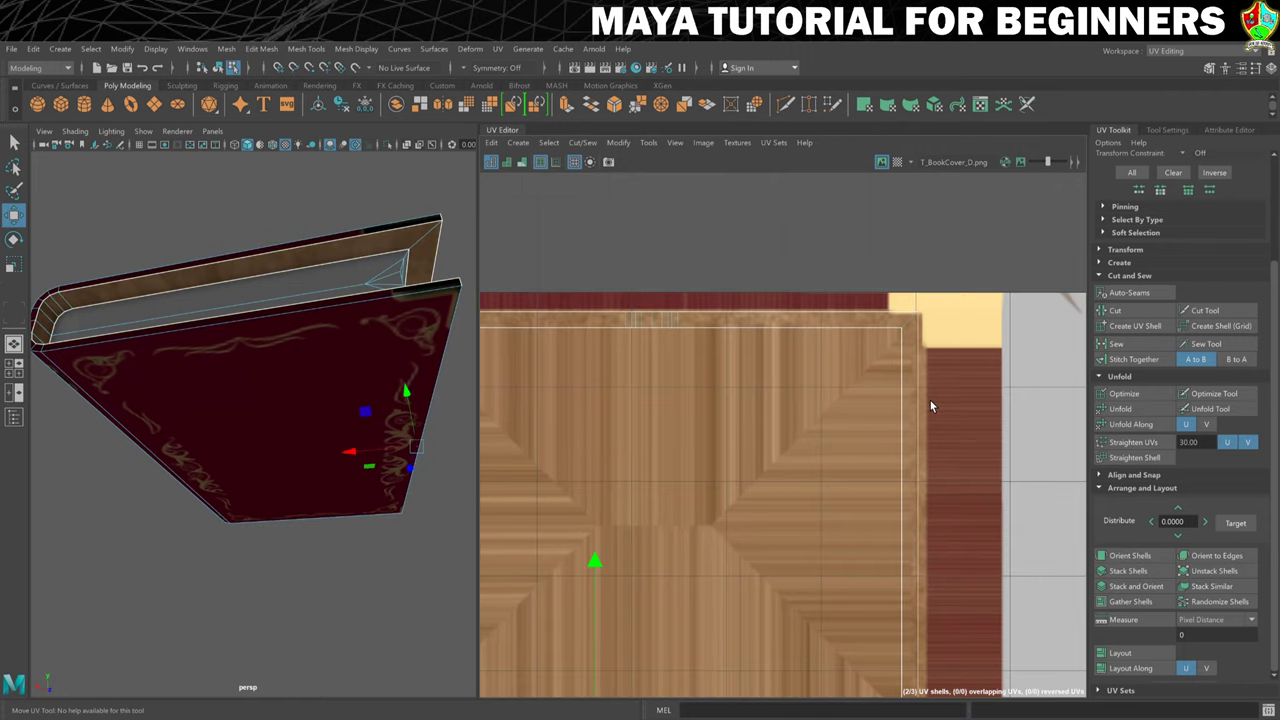
right_click_drag(917, 392, 960, 389)
scroll(984, 379, "down", 3)
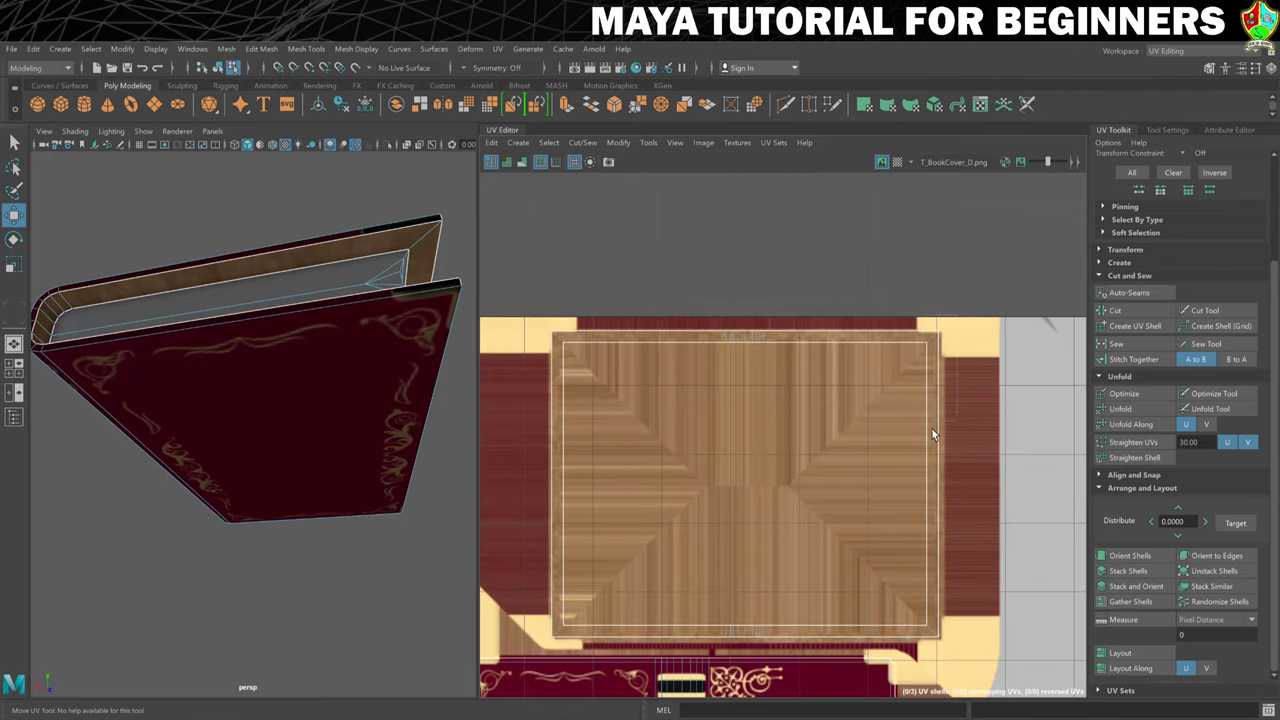
left_click(925, 615)
scroll(962, 592, "up", 1)
scroll(998, 455, "up", 1)
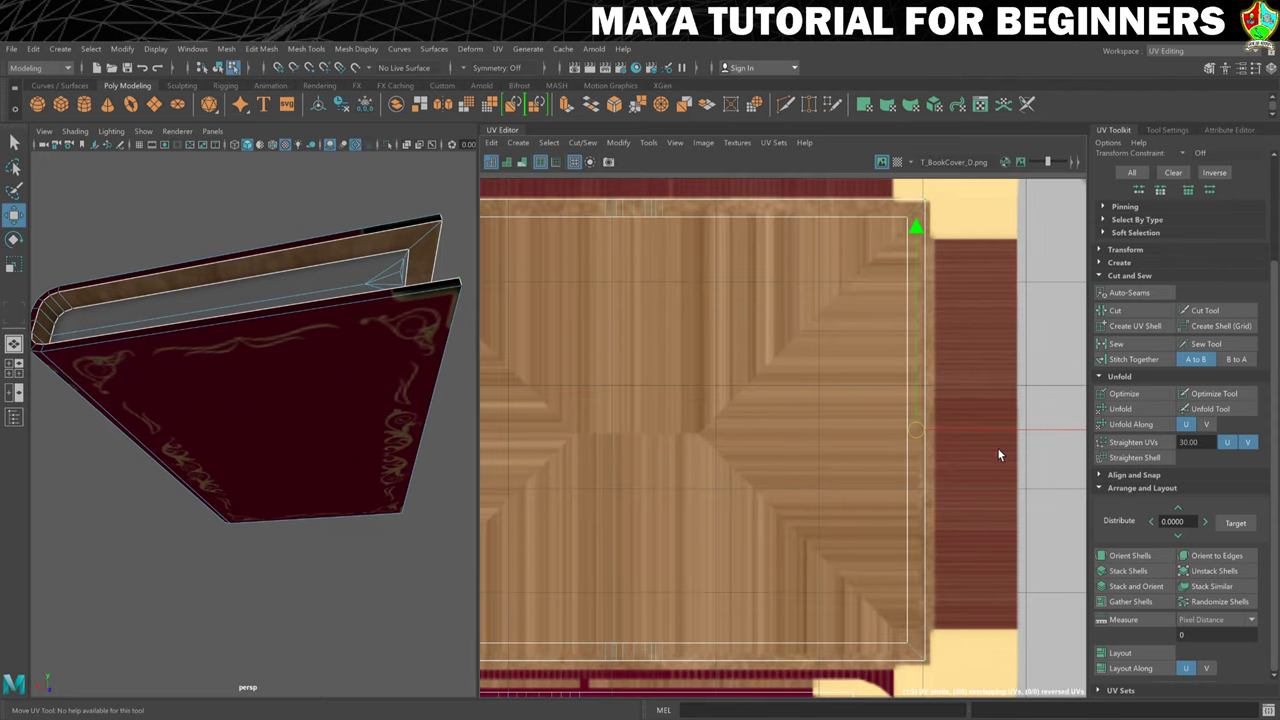
middle_click_drag(973, 429, 980, 430)
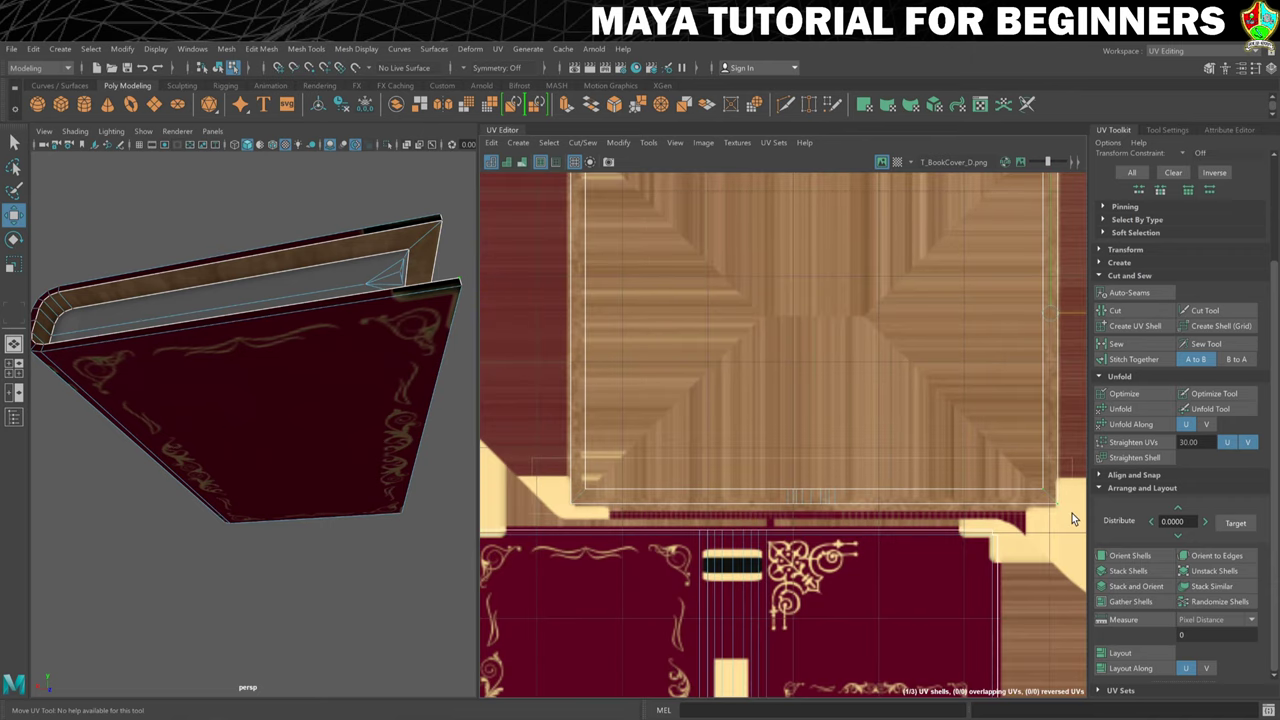
- Adjust the inside-cover shell's bottom, left and top border UVs to line up with the wood-grain panel's edges
left_click_drag(813, 300, 814, 301)
middle_click_drag(717, 272, 843, 406, "alt")
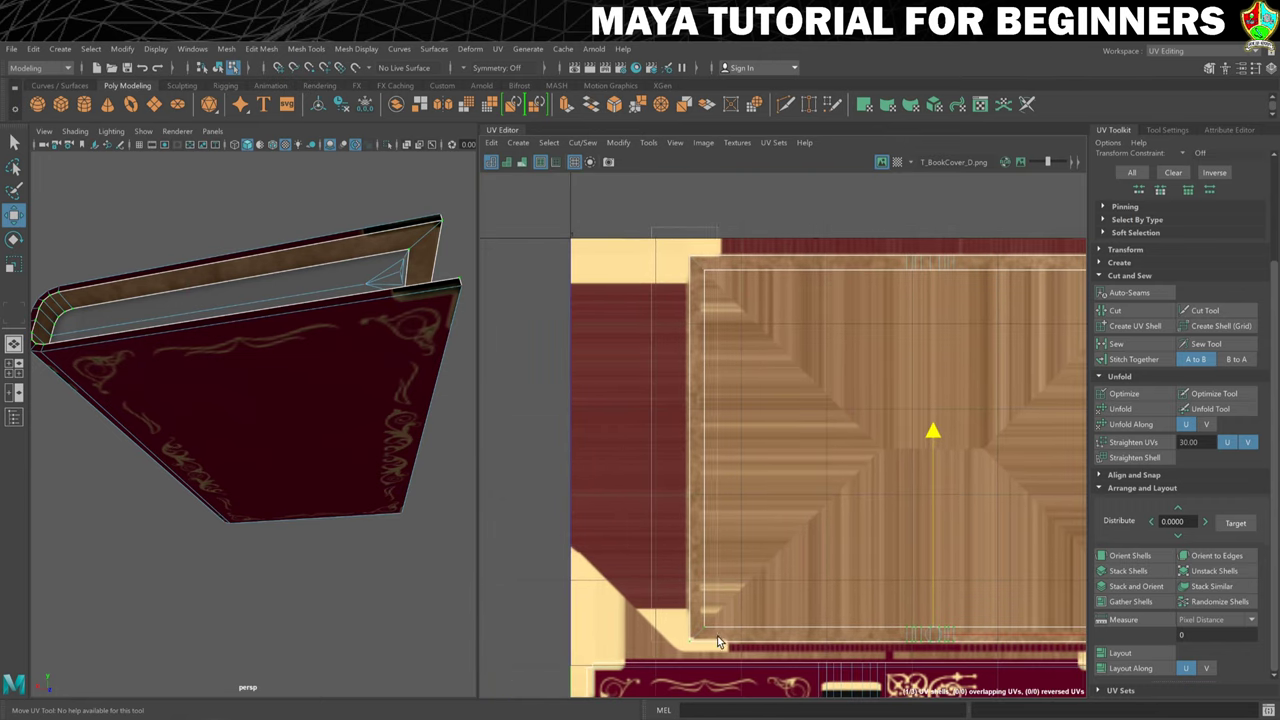
left_click(699, 610)
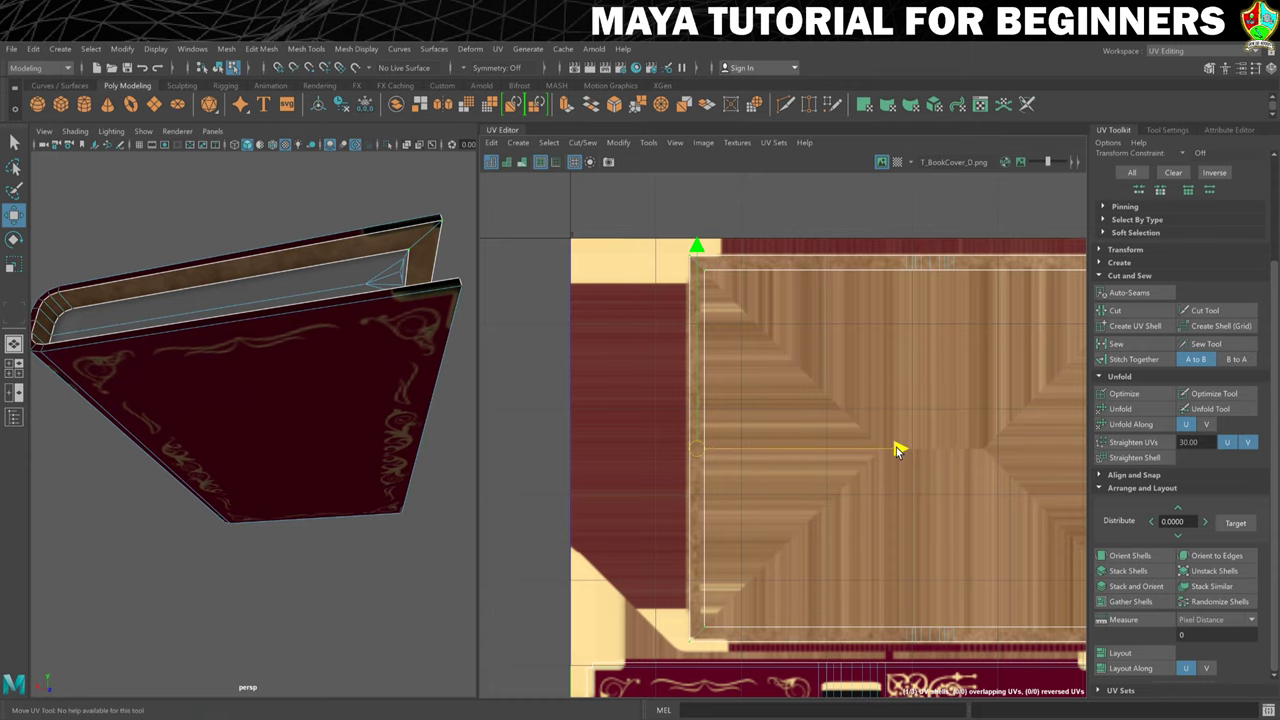
left_click_drag(896, 447, 902, 447)
middle_click_drag(931, 402, 806, 449, "alt")
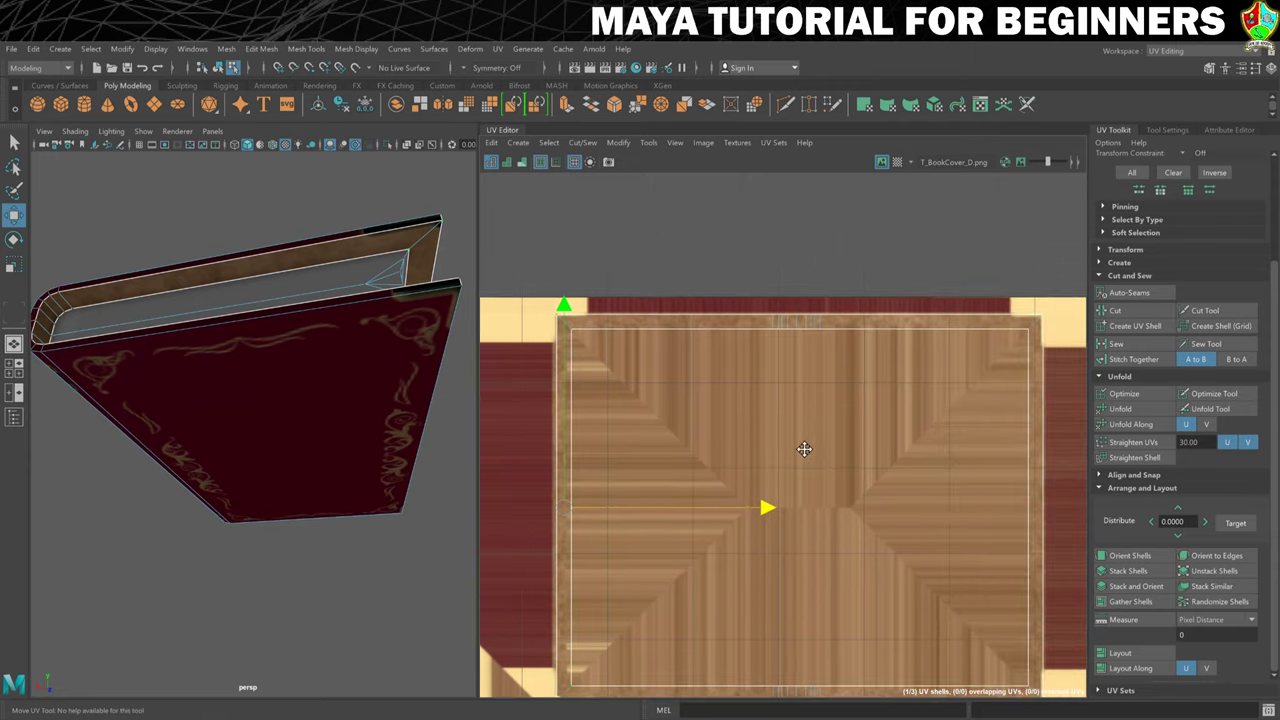
left_click(861, 320)
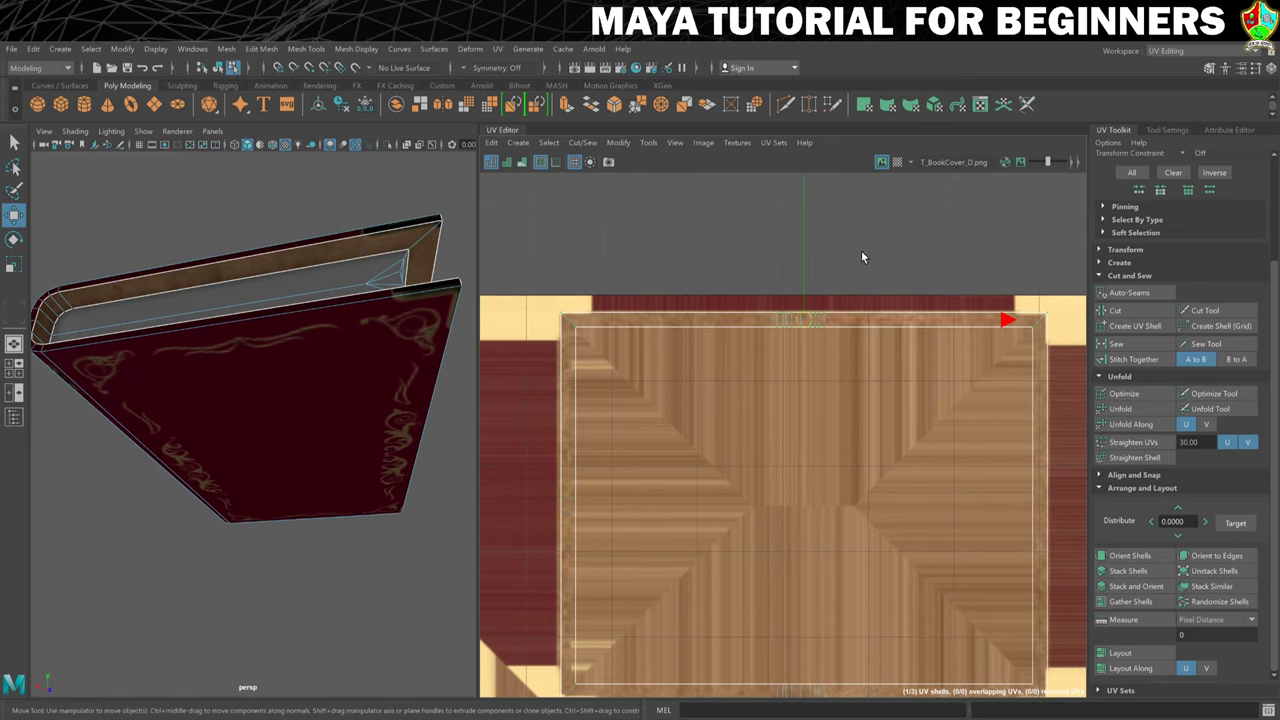
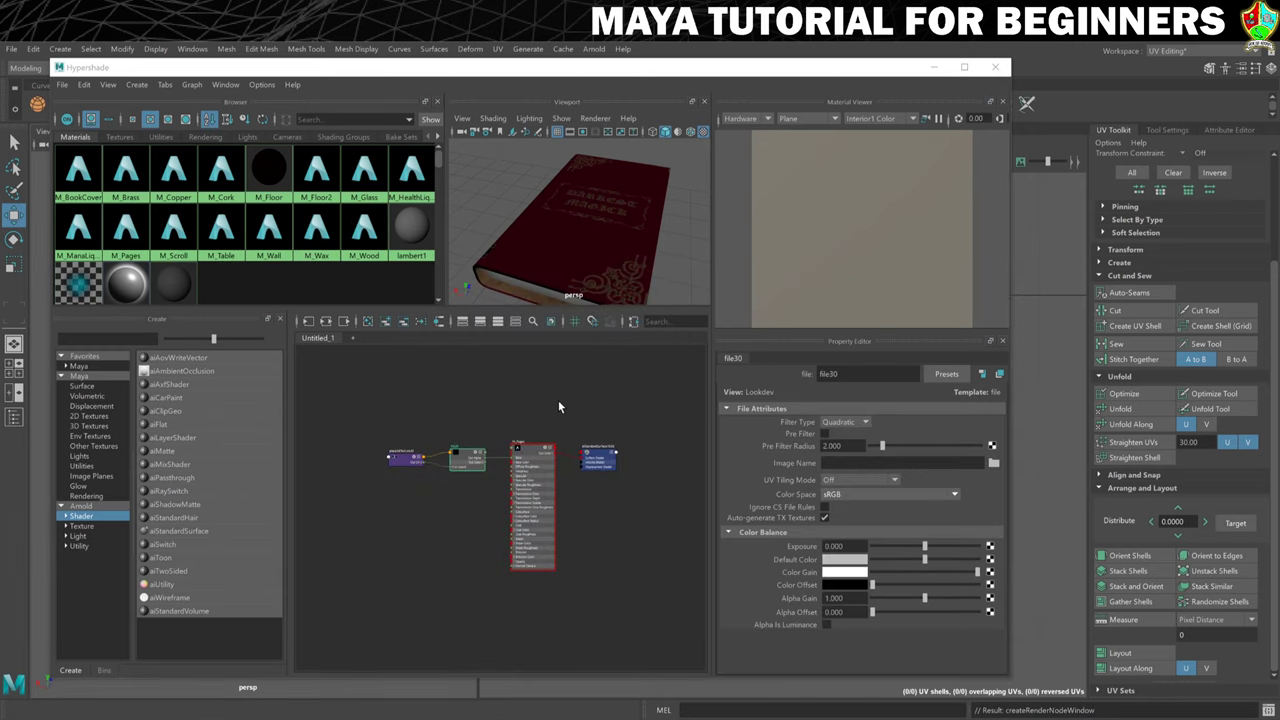
- Break the file texture connection on the base Weight of the M_Pages material
left_click(540, 451)
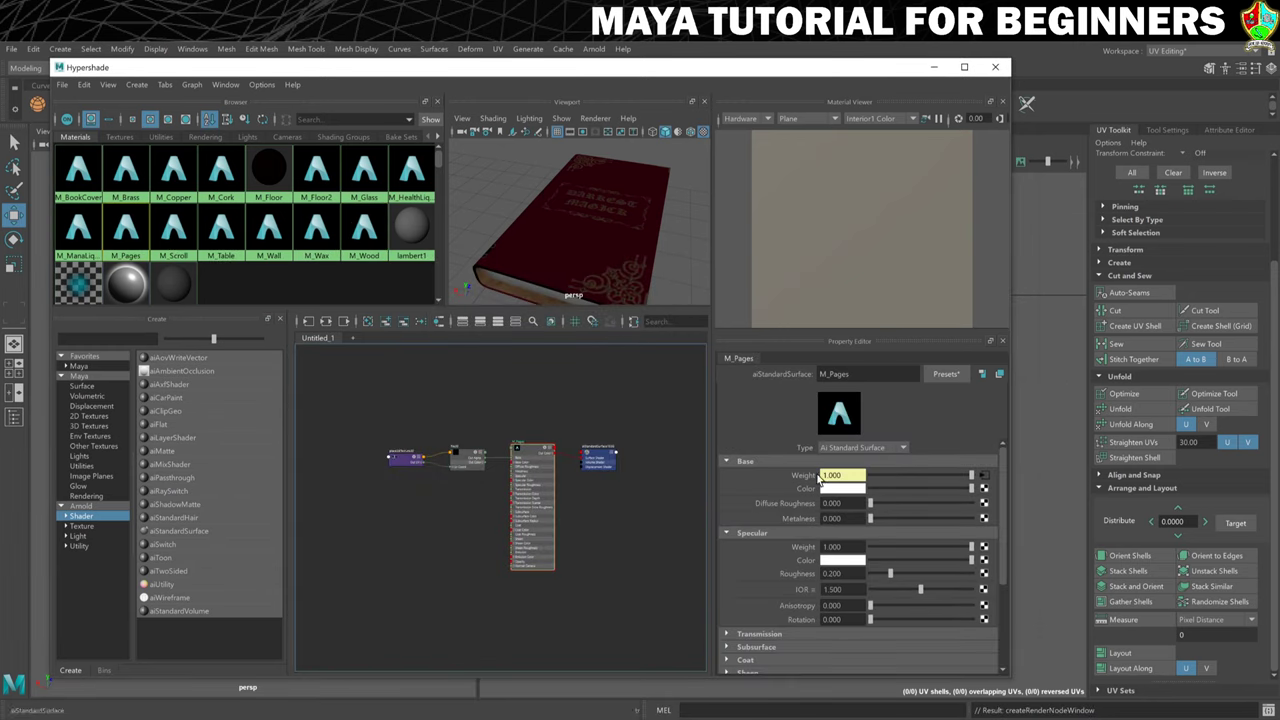
right_click(820, 478)
left_click(826, 506)
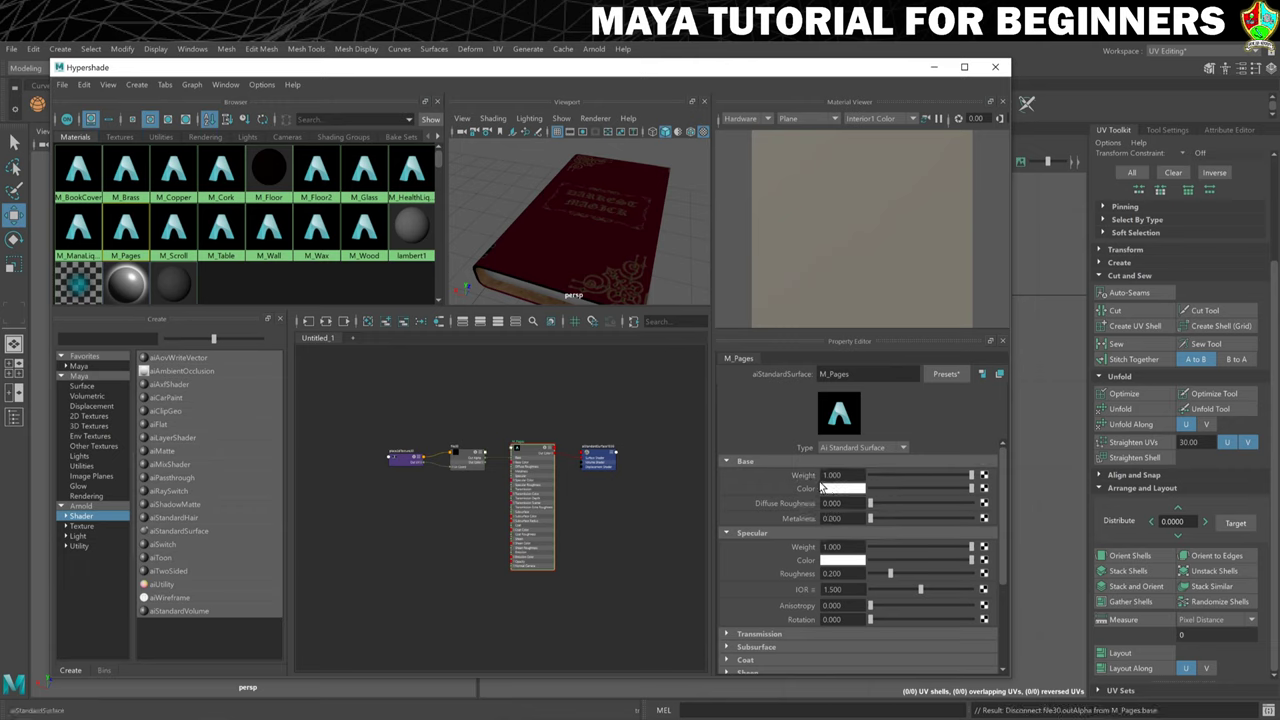
- Connect a File texture to the M_Pages base Color and load T_Pages_D.png into it
left_click(984, 488)
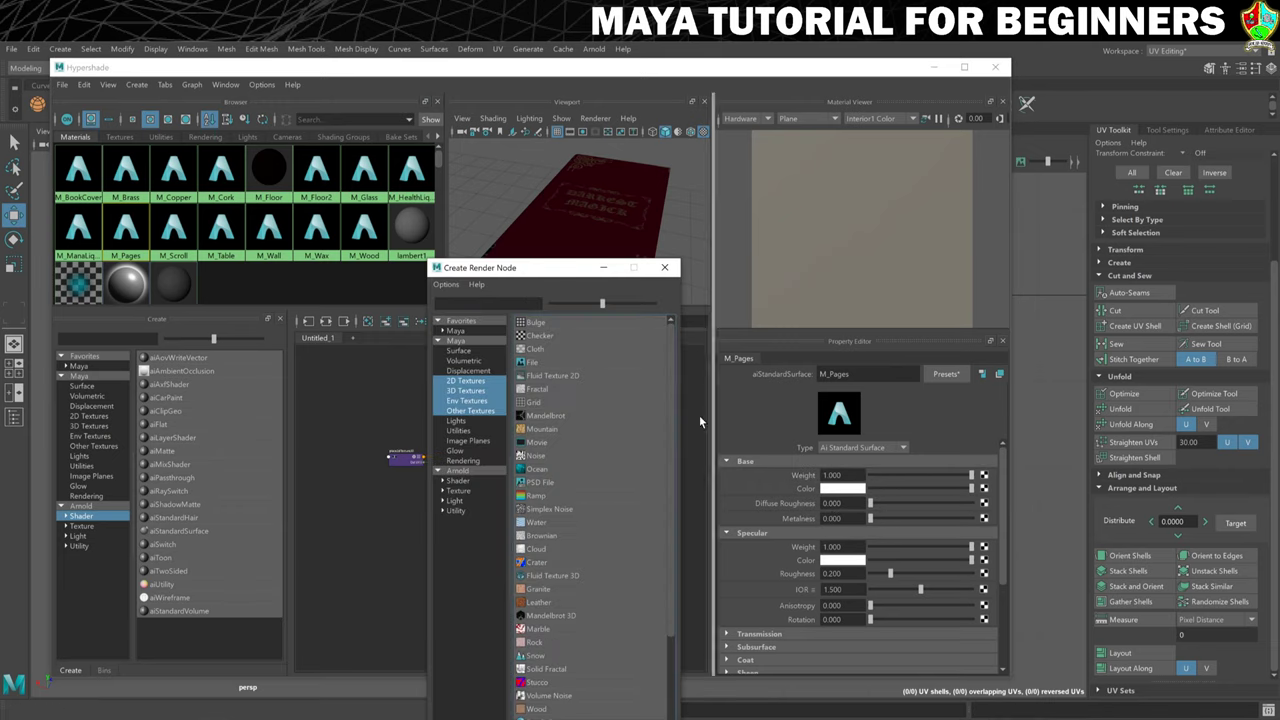
left_click(548, 362)
left_click(993, 464)
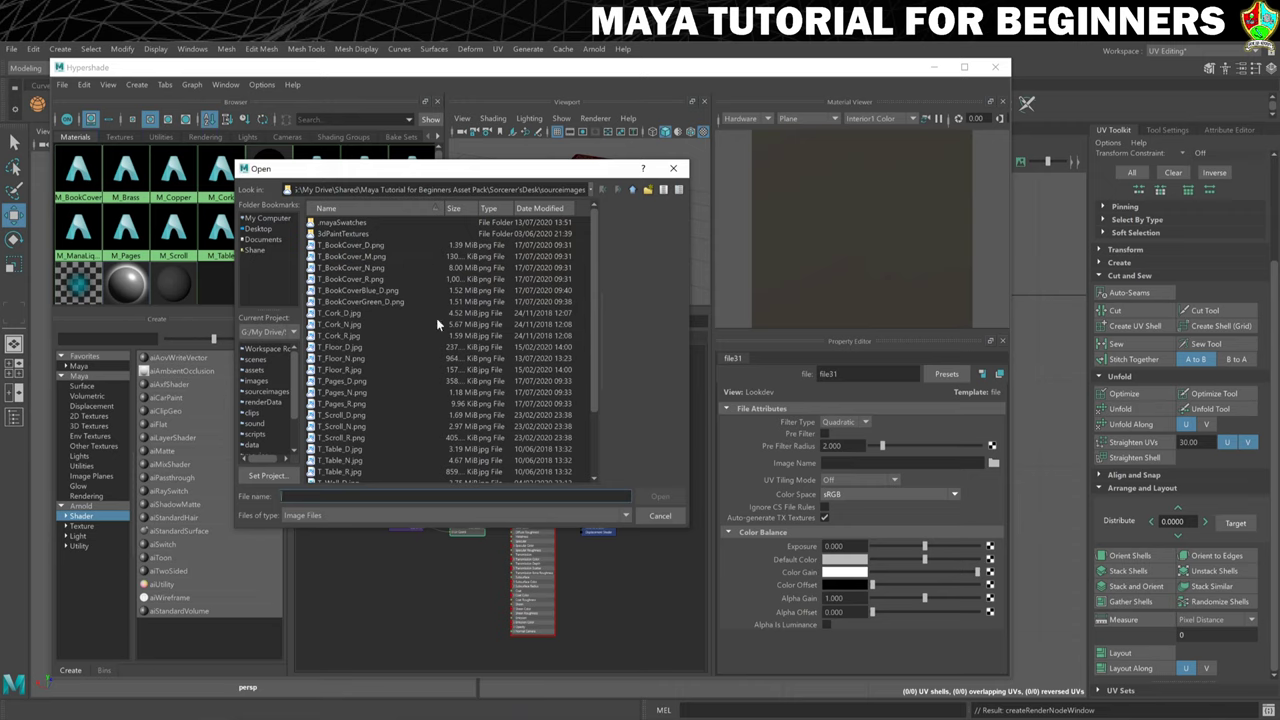
scroll(345, 290, "down", 3)
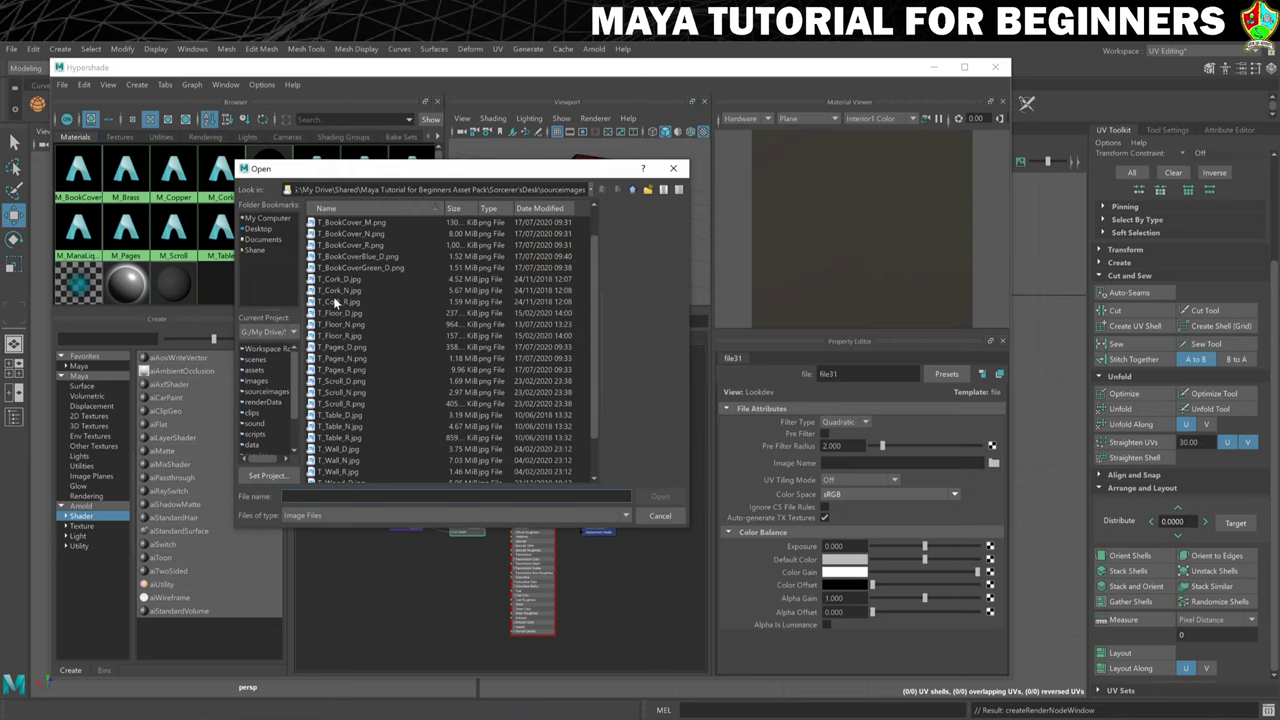
left_click(339, 301)
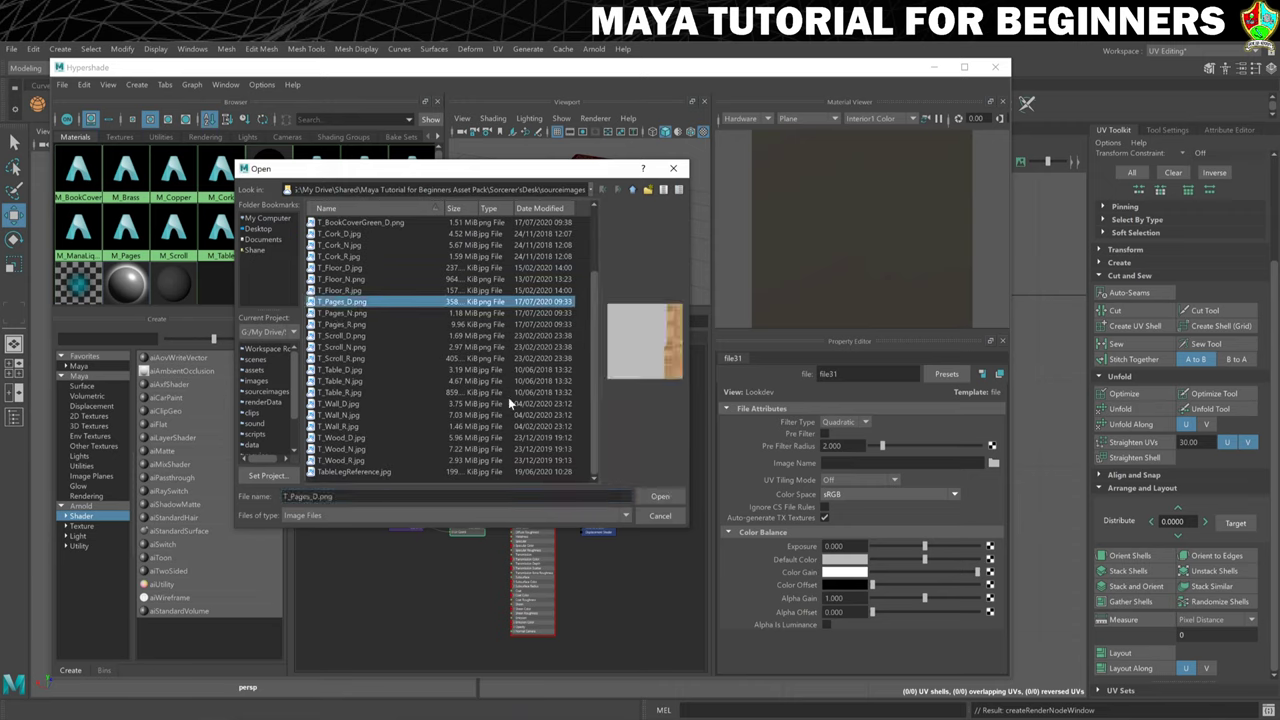
left_click(658, 496)
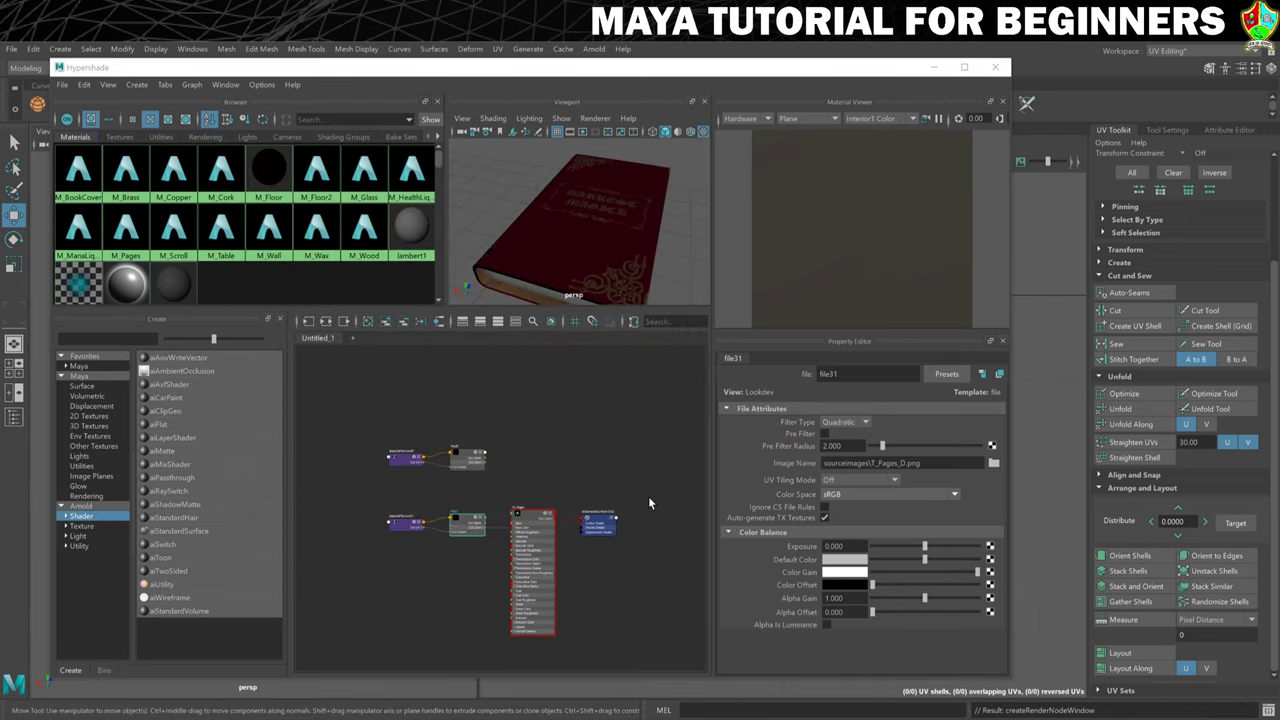
- Connect a File texture to the M_Pages specular Roughness and load T_Pages_R.png into it
left_click(526, 512)
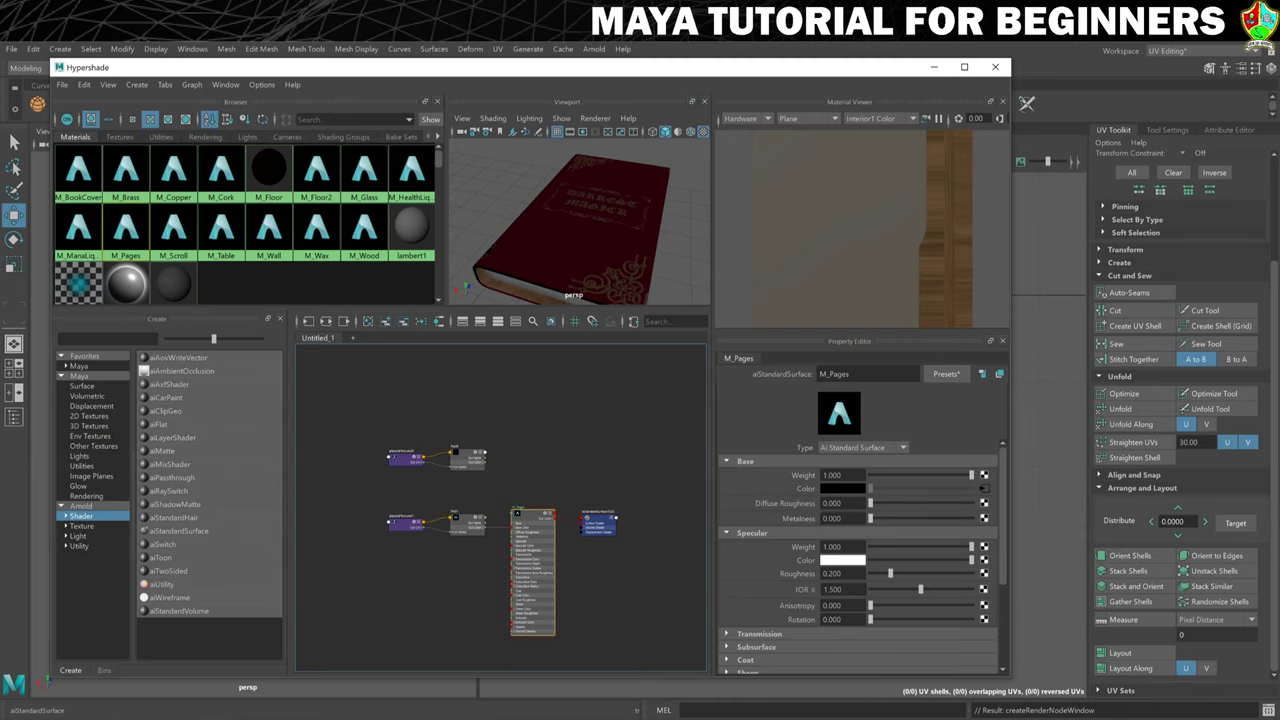
left_click(984, 576)
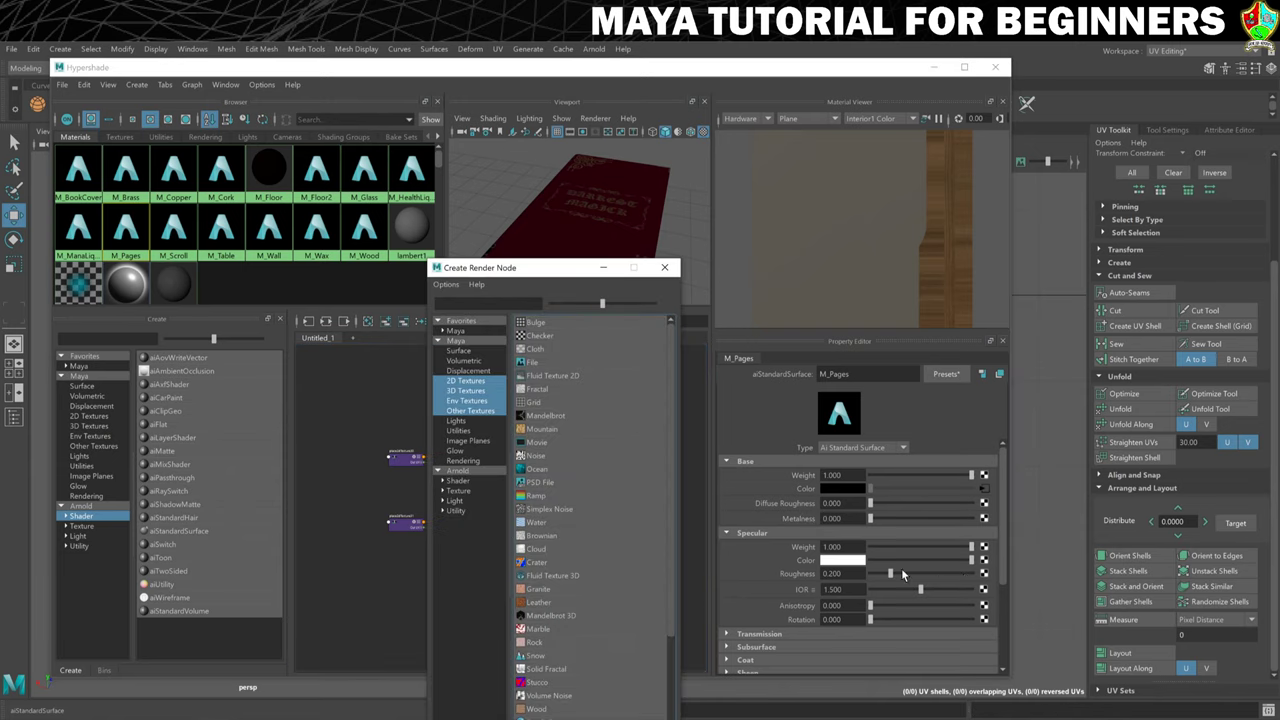
left_click(542, 370)
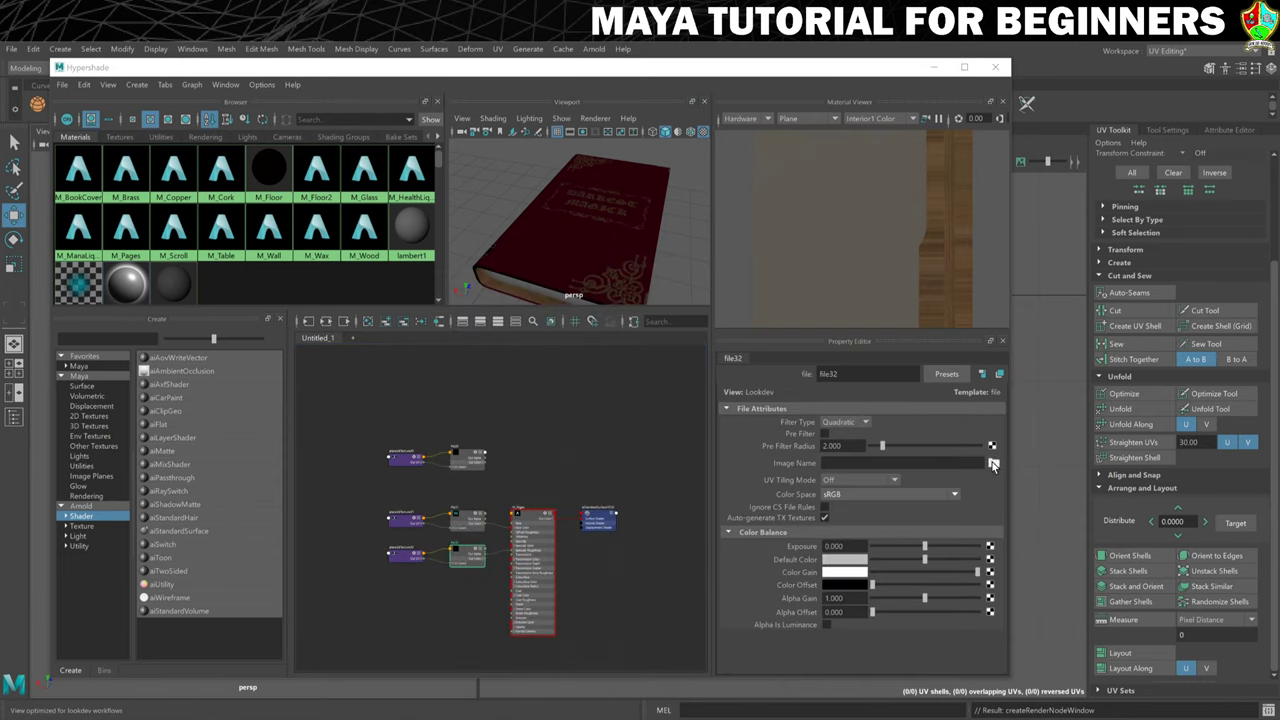
left_click(993, 463)
scroll(384, 343, "down", 2)
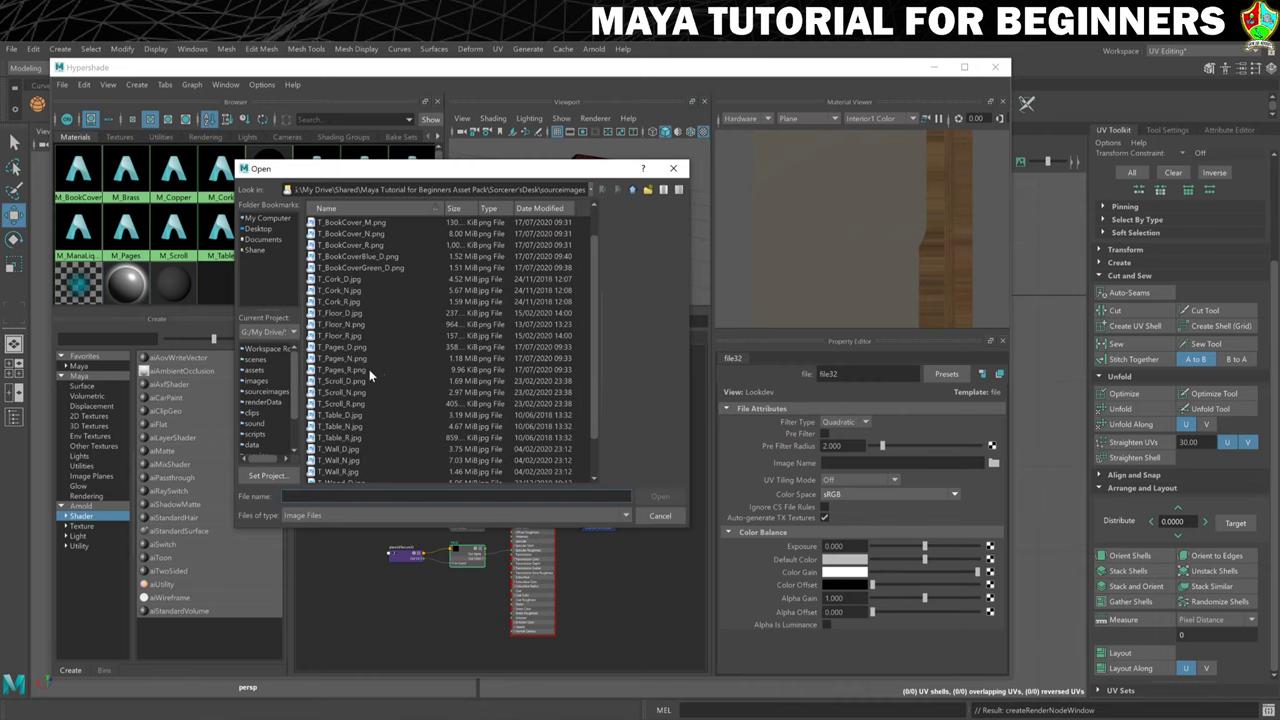
left_click(339, 336)
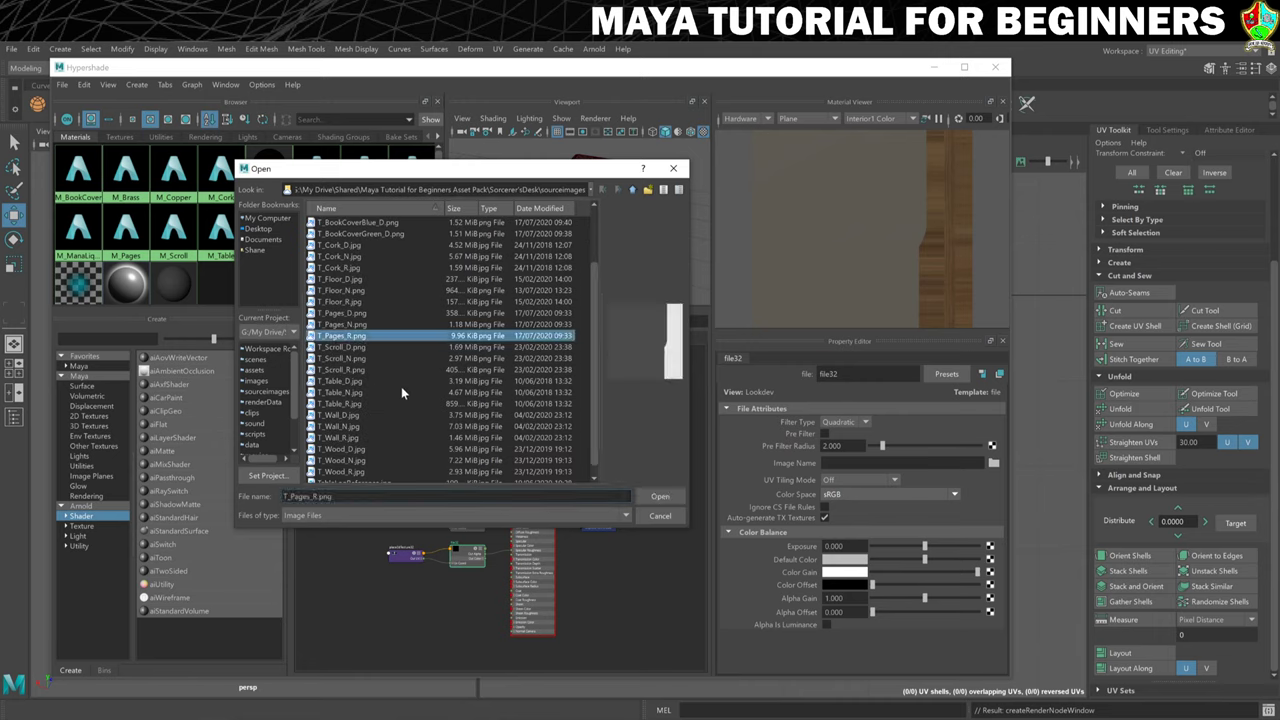
left_click(656, 496)
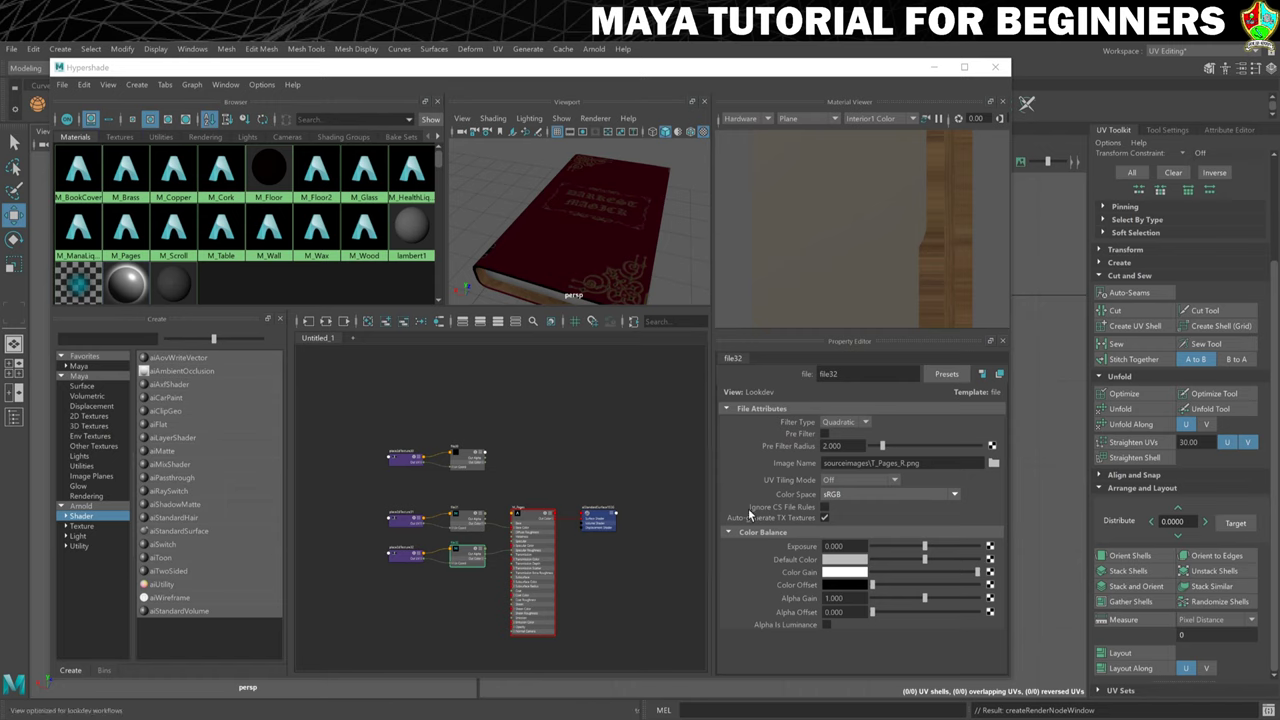
- Connect a File texture to the M_Pages Bump Mapping, load T_Pages_N.png into it, and maximize the Hypershade window
left_click(521, 514)
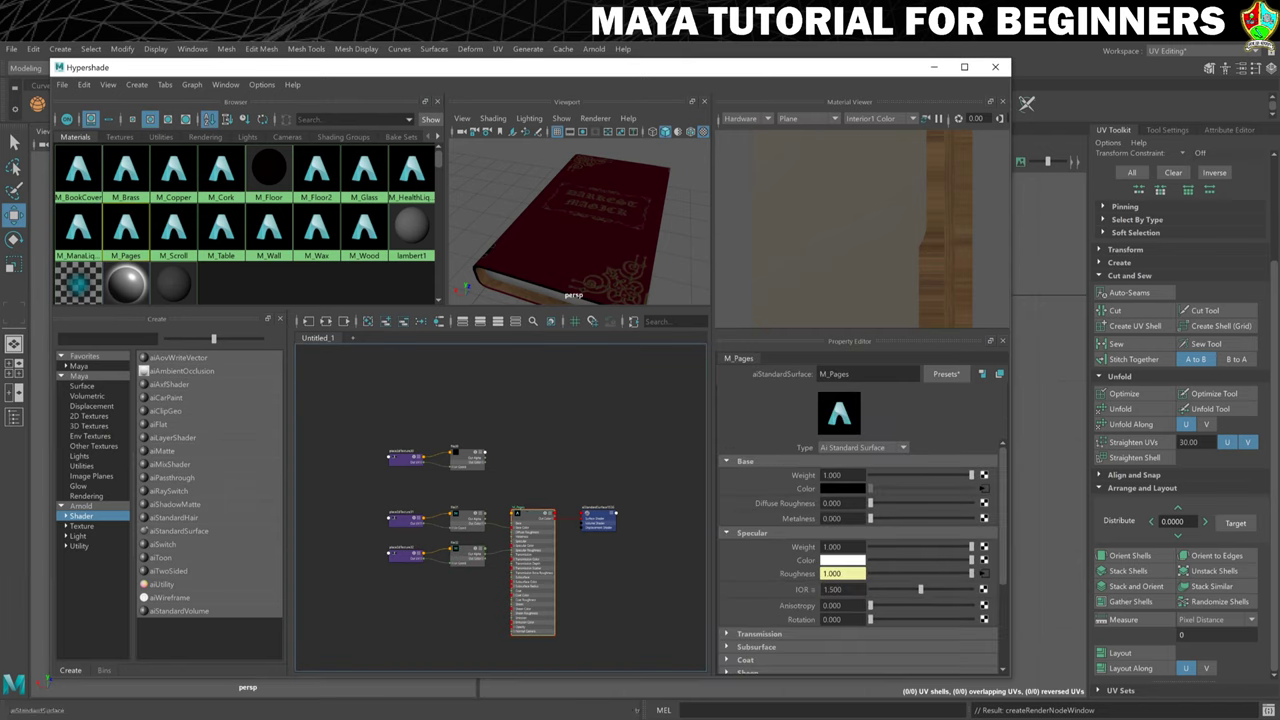
scroll(816, 556, "down", 4)
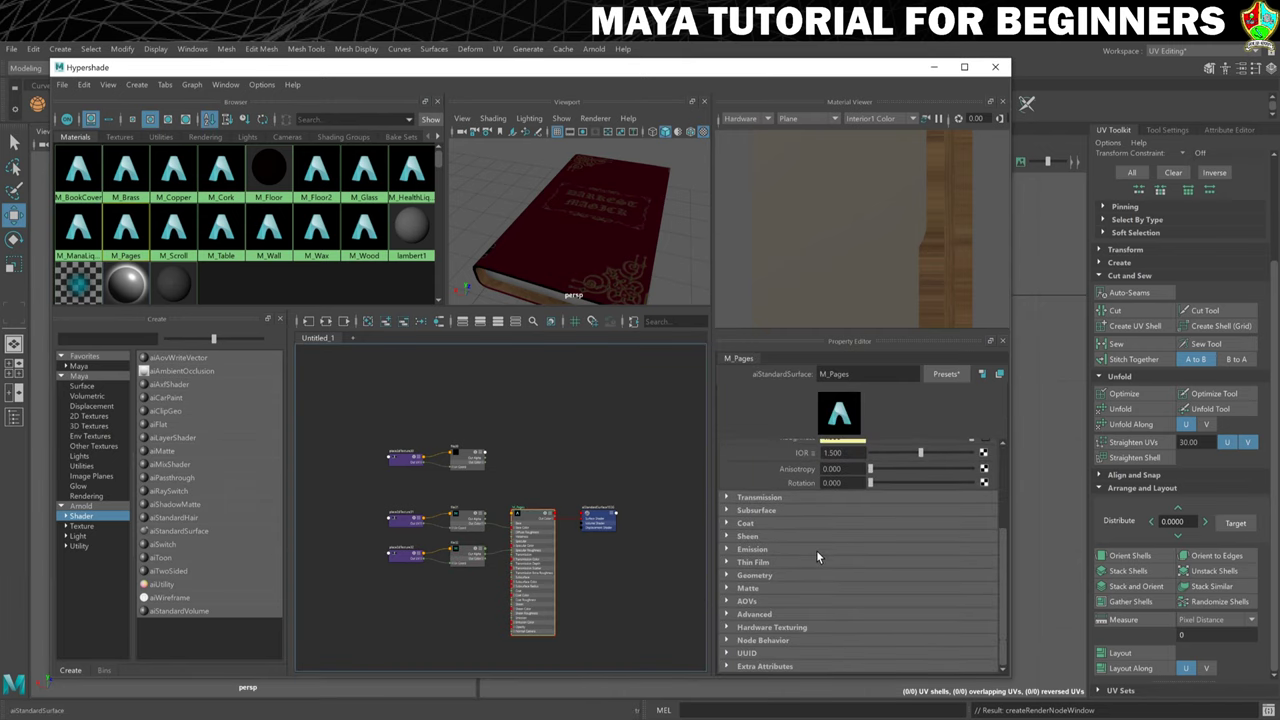
left_click(727, 576)
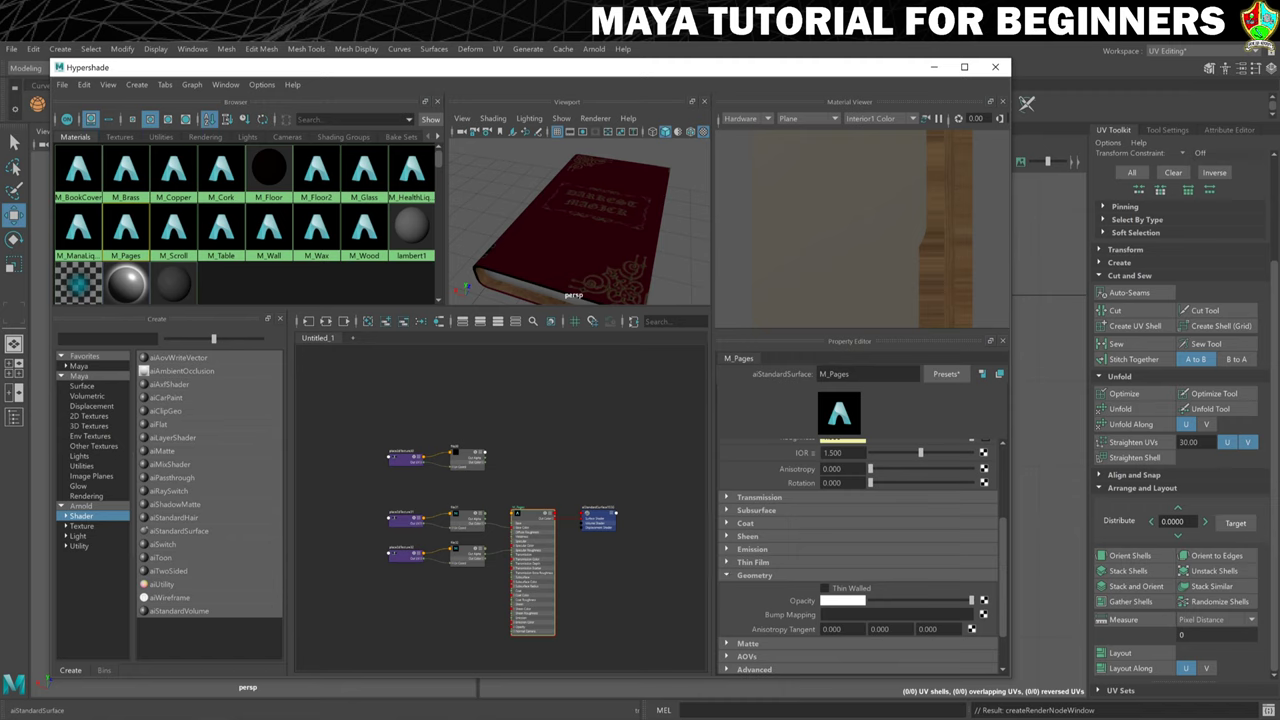
left_click(989, 617)
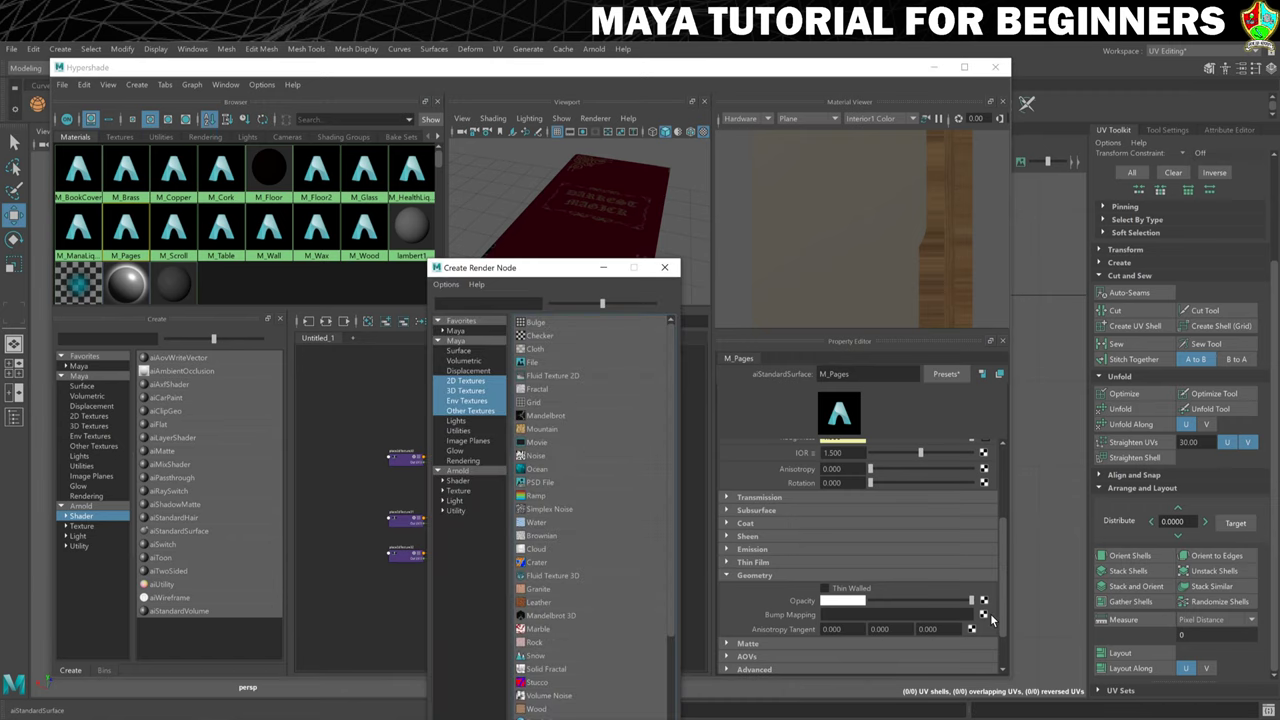
left_click(530, 362)
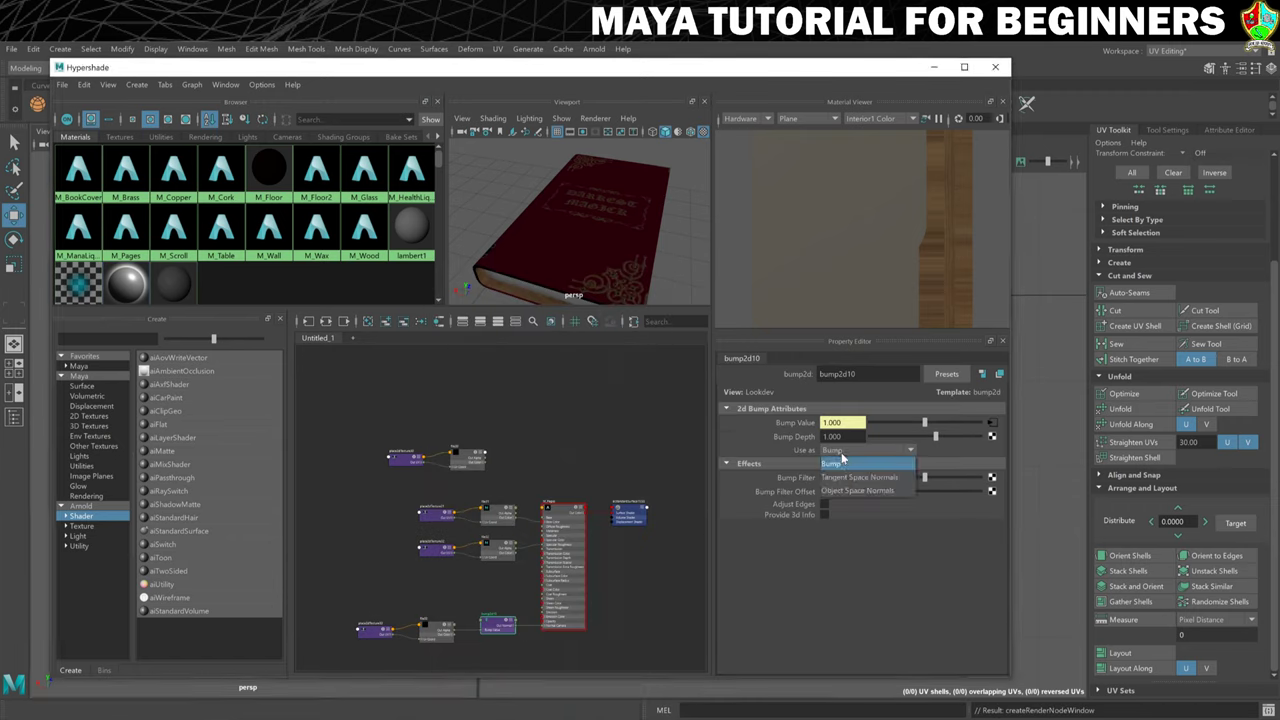
left_click(991, 424)
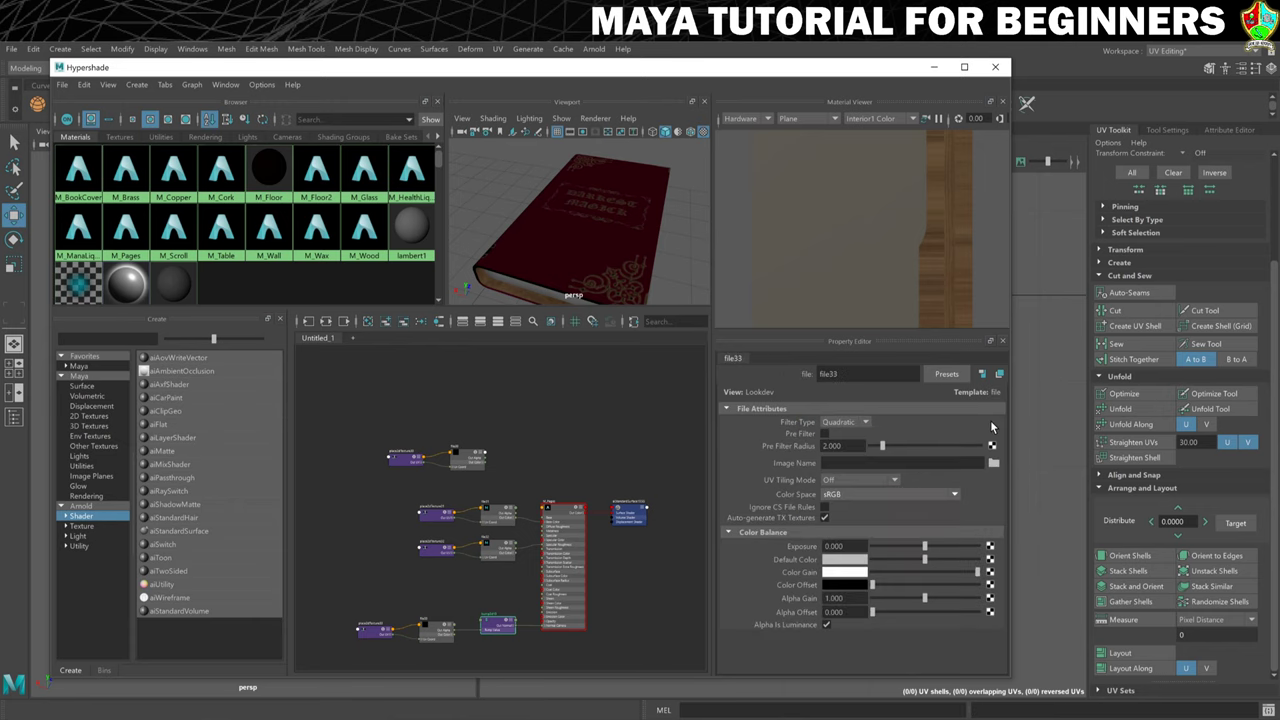
left_click(993, 462)
scroll(377, 359, "down", 1)
scroll(375, 362, "up", 2)
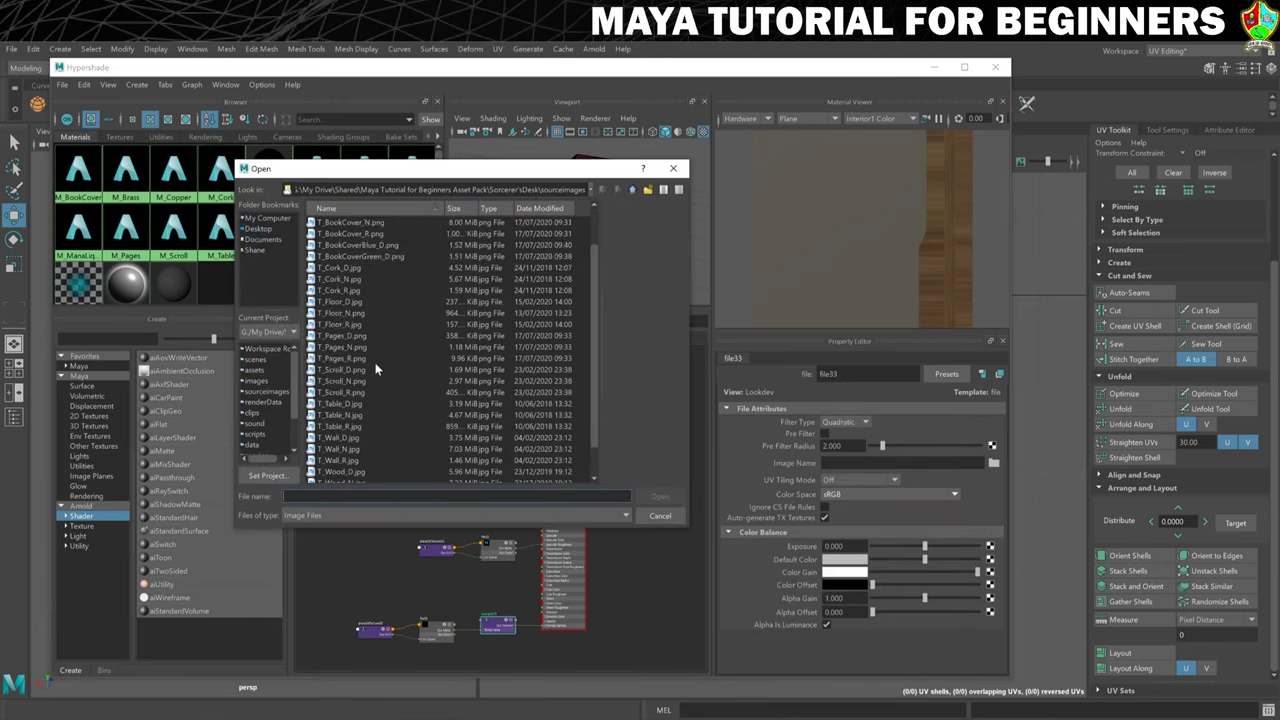
left_click(337, 381)
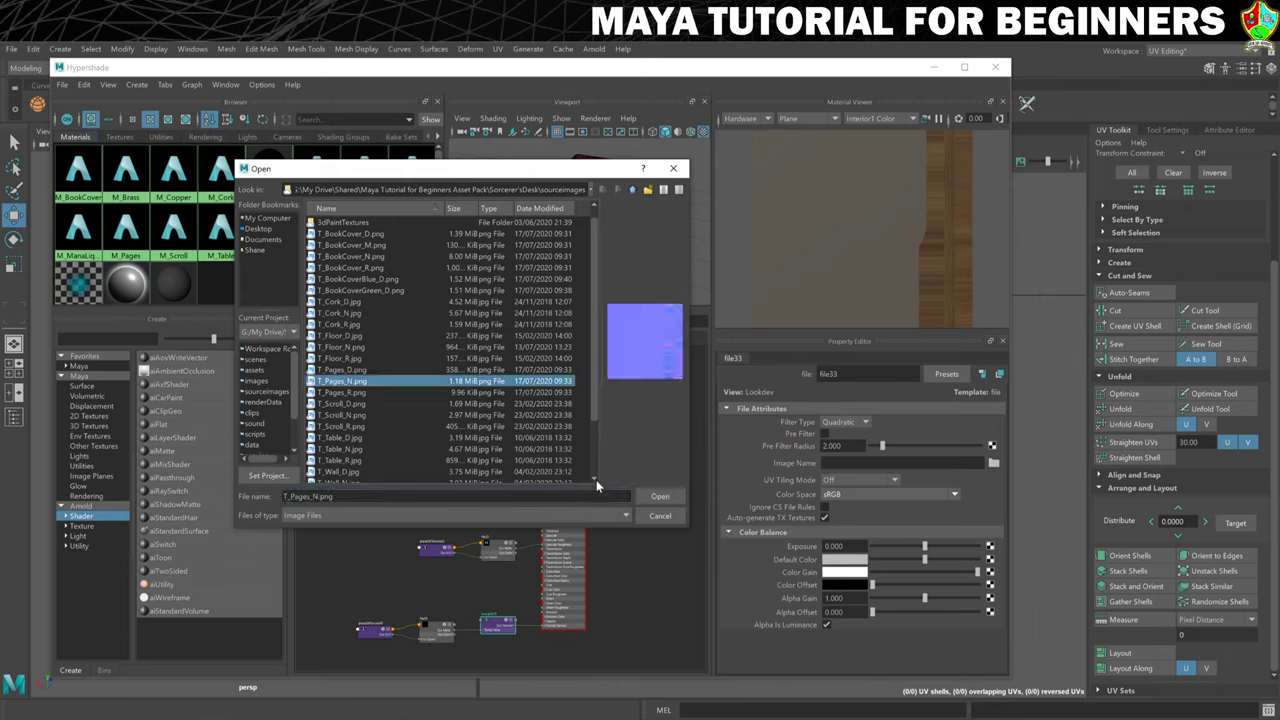
left_click(657, 494)
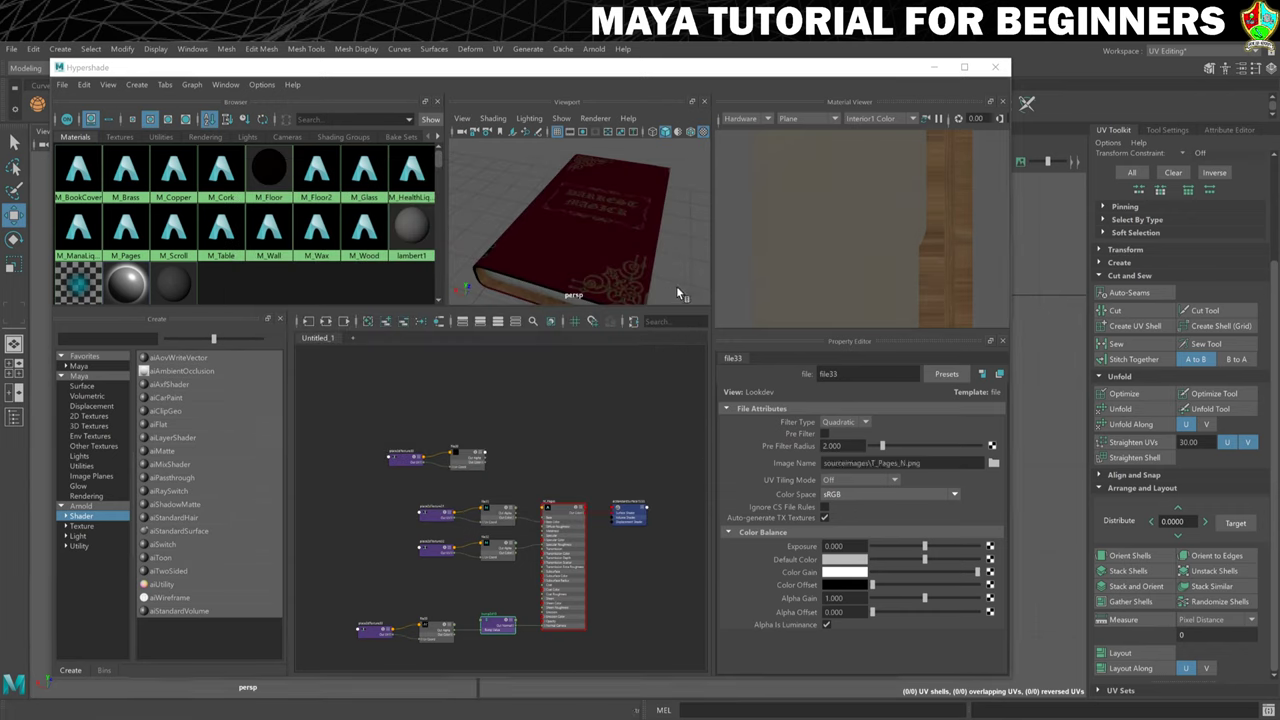
left_click(964, 67)
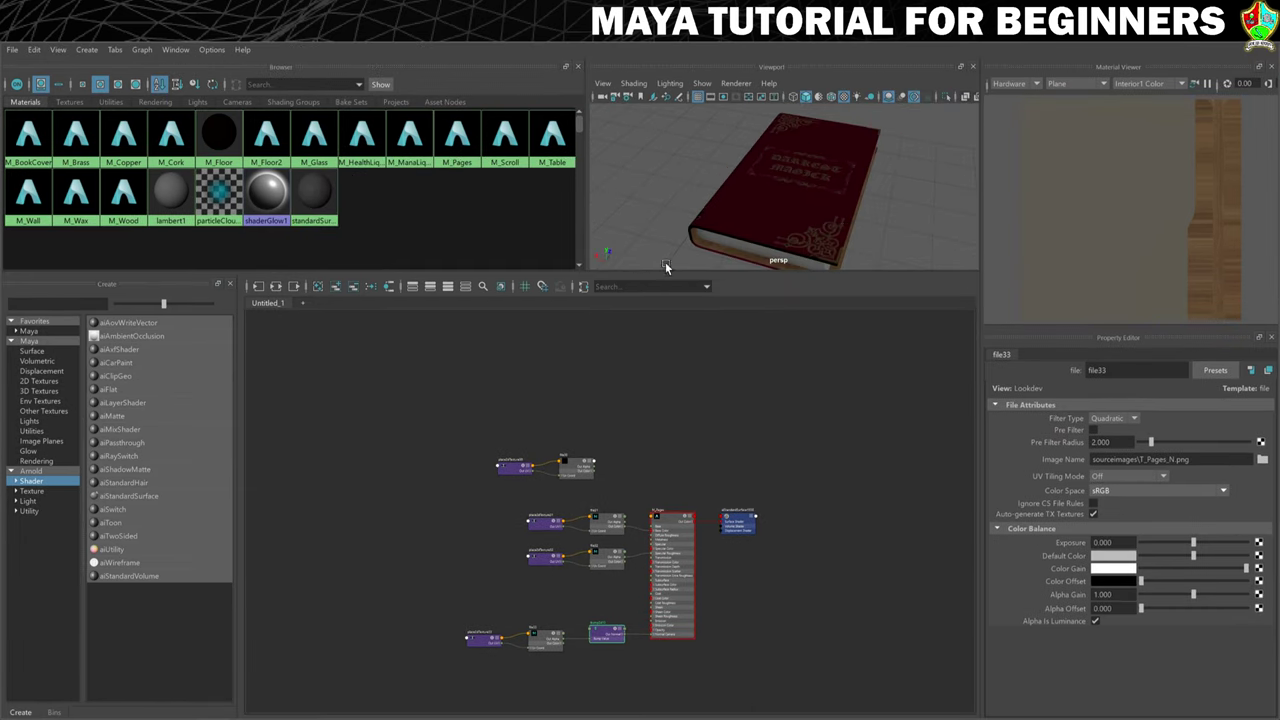
- Enlarge the Hypershade viewport and switch the book to face selection
left_click_drag(675, 270, 674, 340)
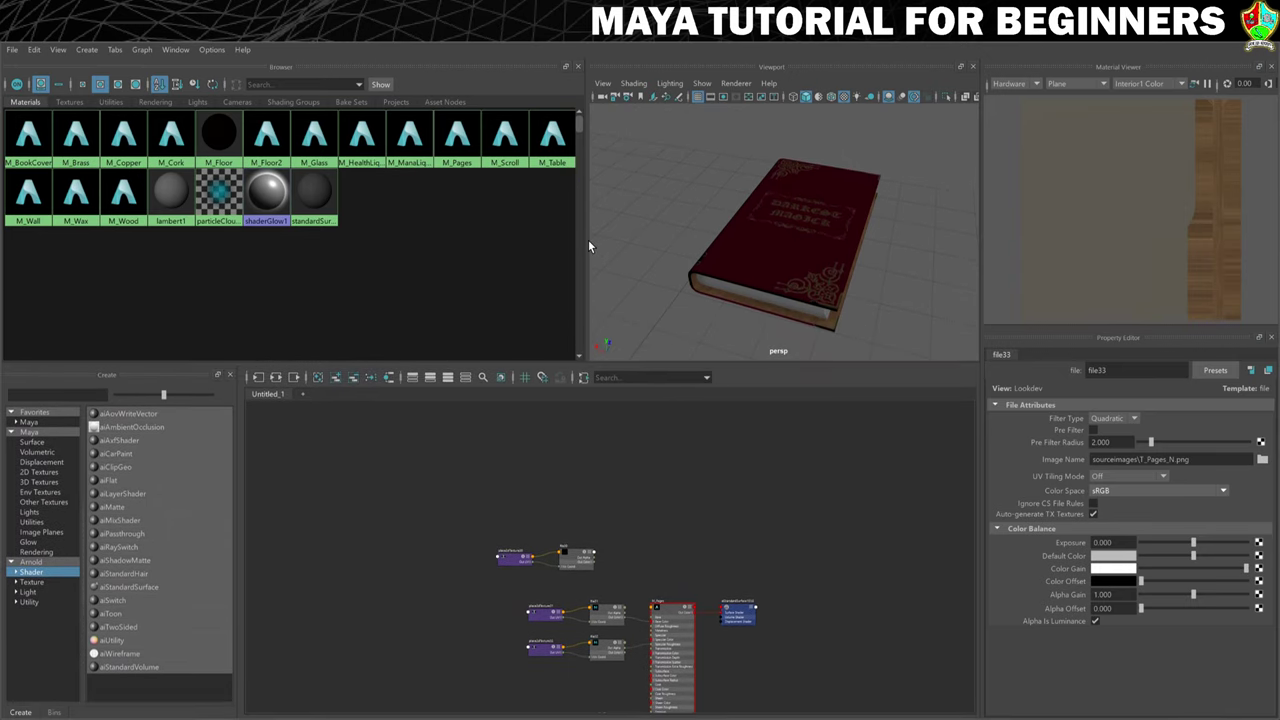
left_click_drag(588, 239, 508, 241)
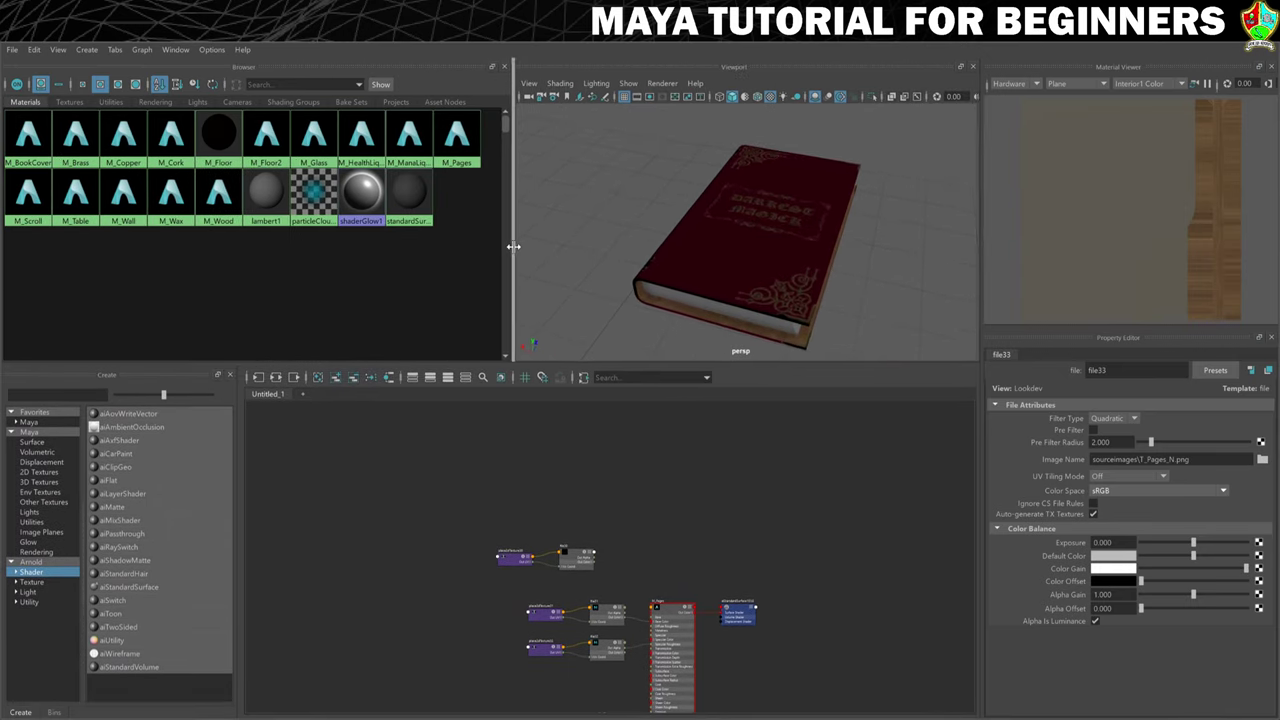
left_click_drag(751, 223, 726, 234, "alt")
right_click(727, 233)
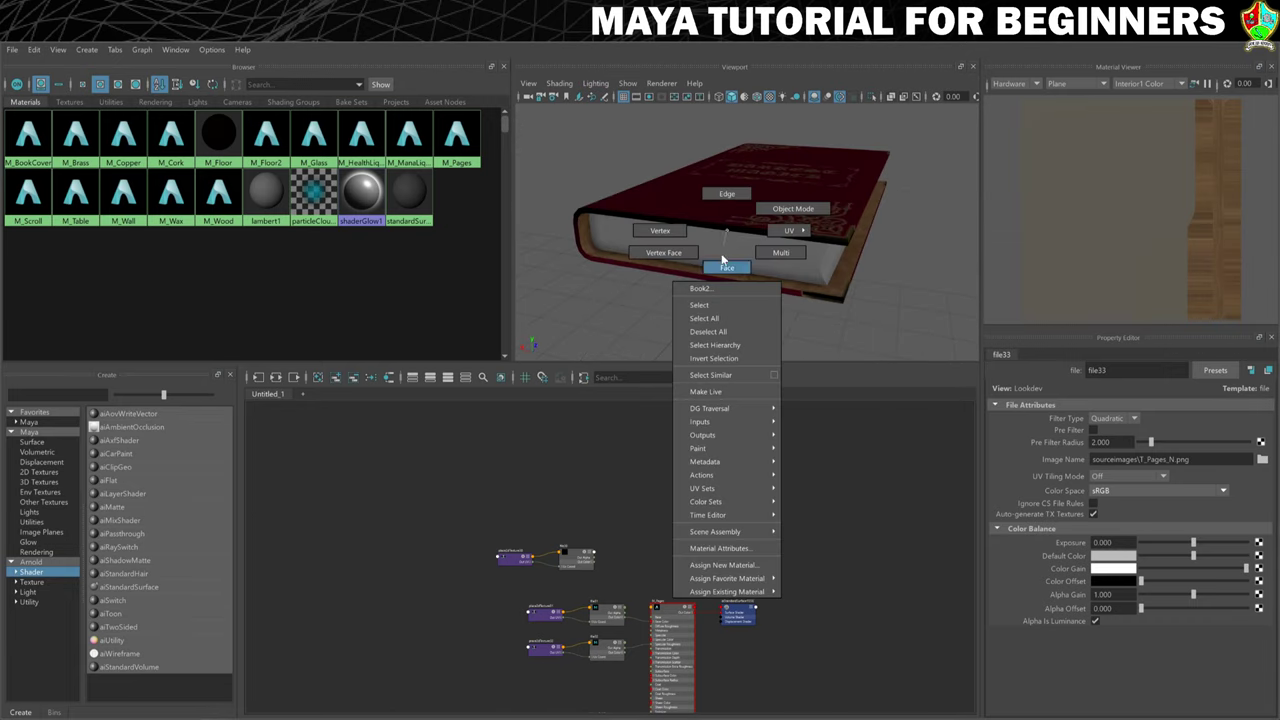
left_click(727, 267)
- Select the page-block faces around the book's three open sides and assign the M_Pages material to them
left_click(708, 253)
left_click_drag(708, 253, 723, 246, "alt")
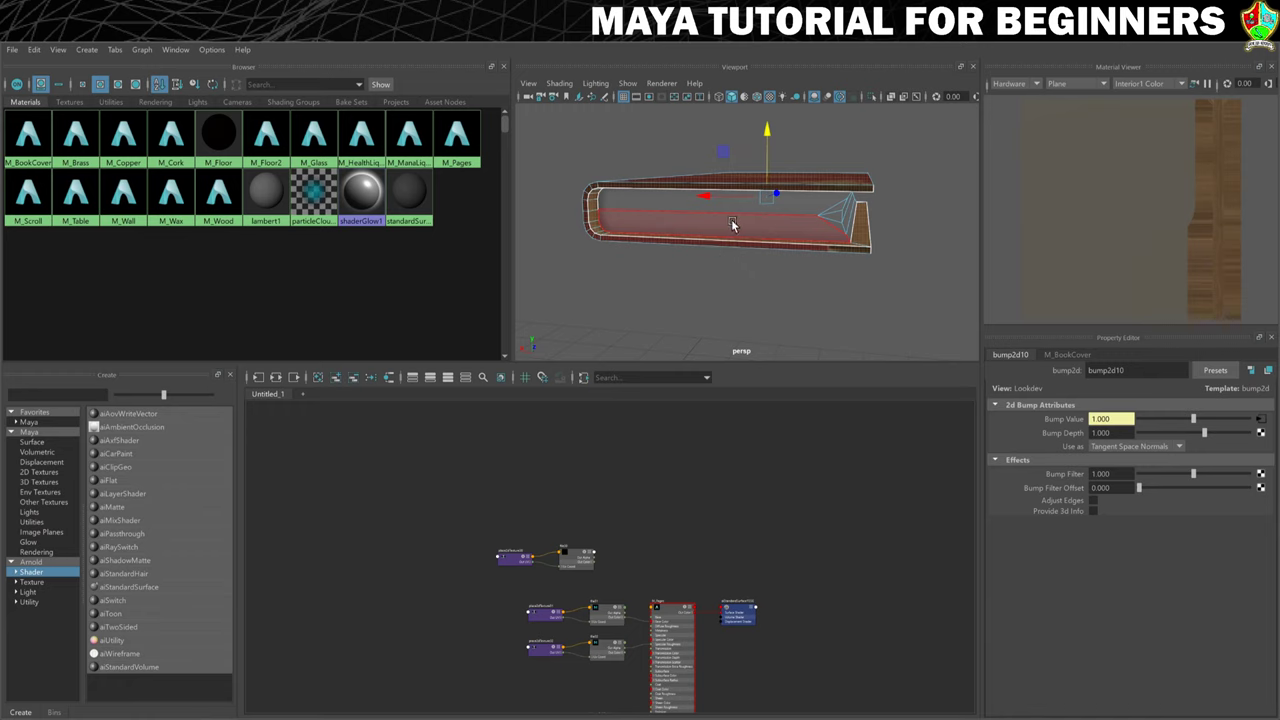
left_click(729, 229)
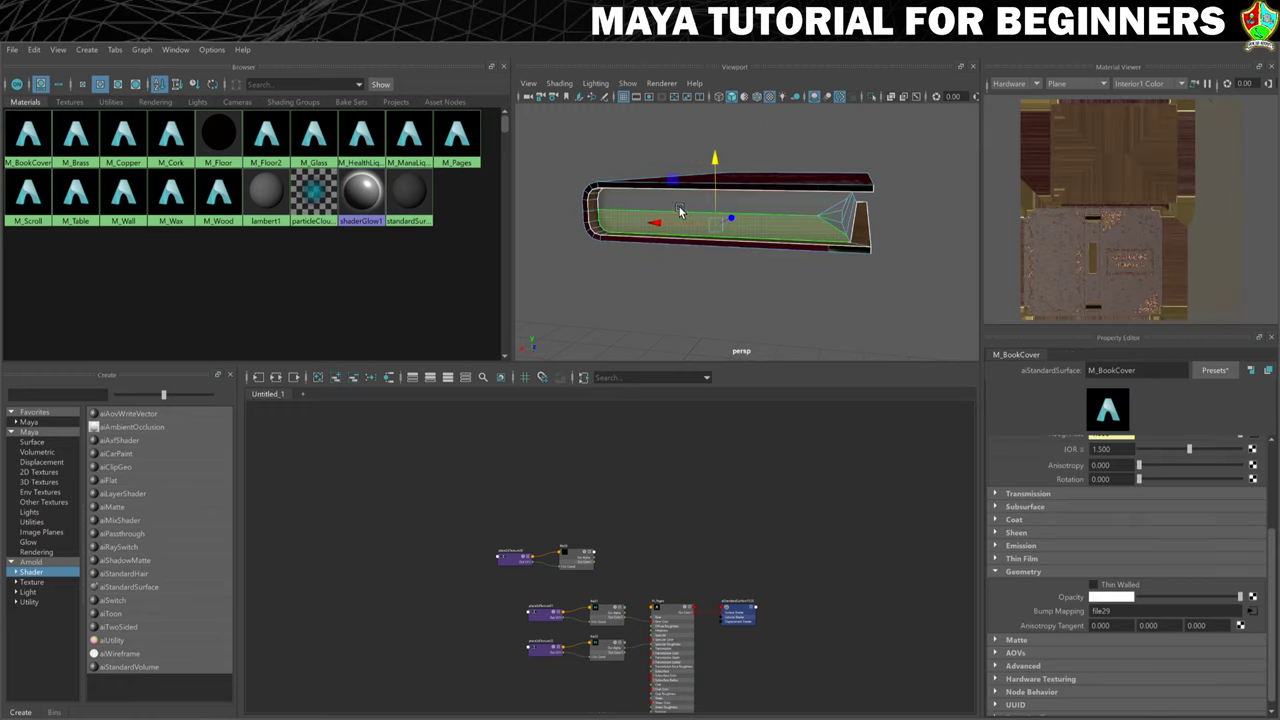
left_click_drag(871, 229, 874, 222, "alt")
scroll(812, 214, "up", 5)
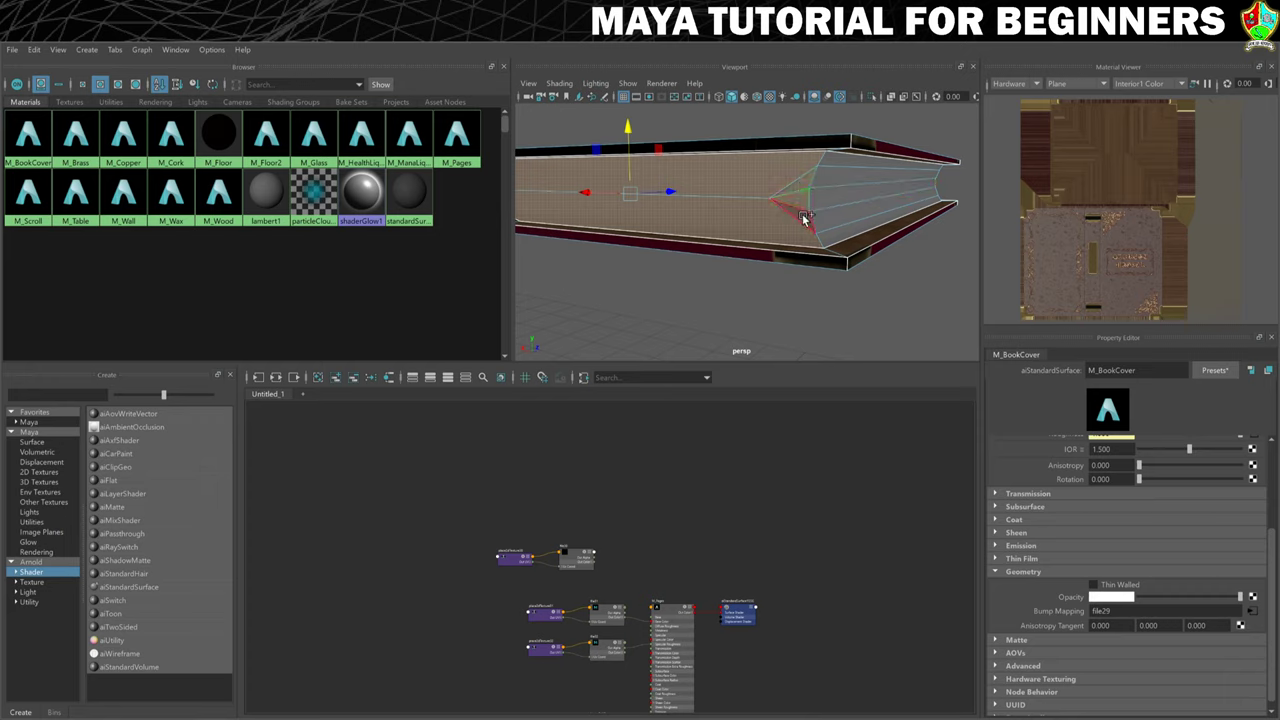
left_click_drag(912, 203, 749, 160, "alt")
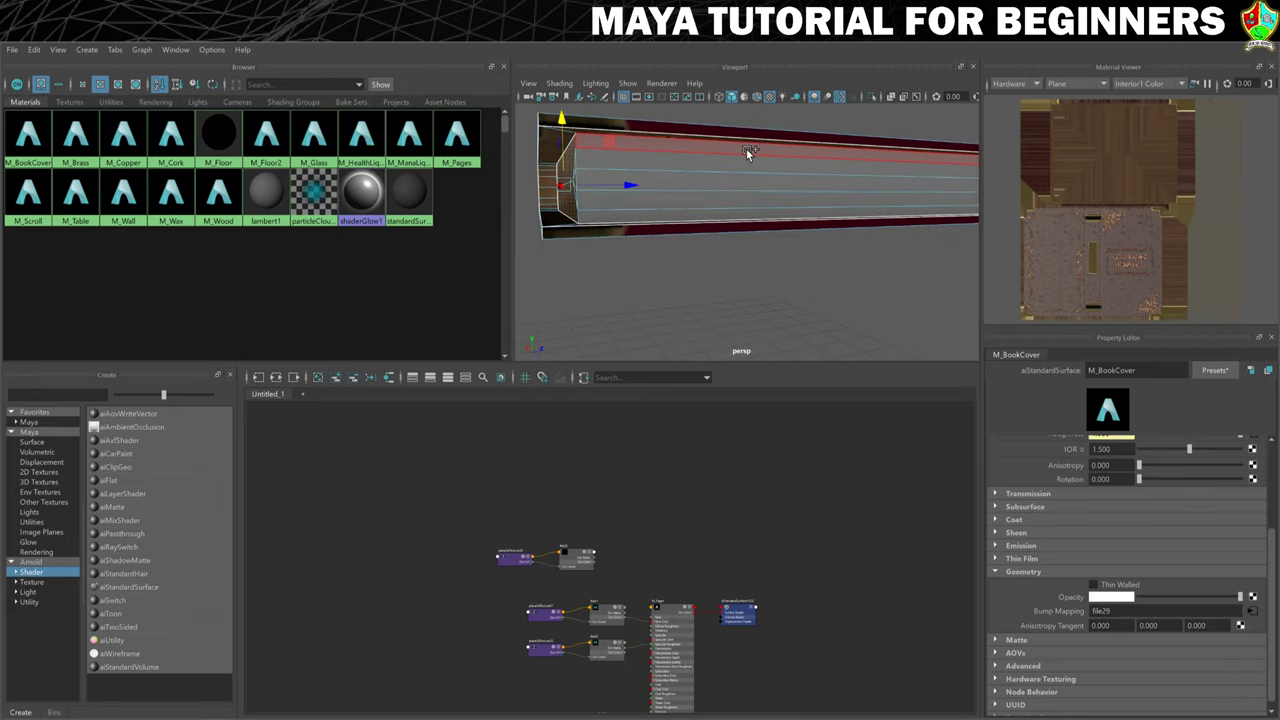
left_click(737, 200)
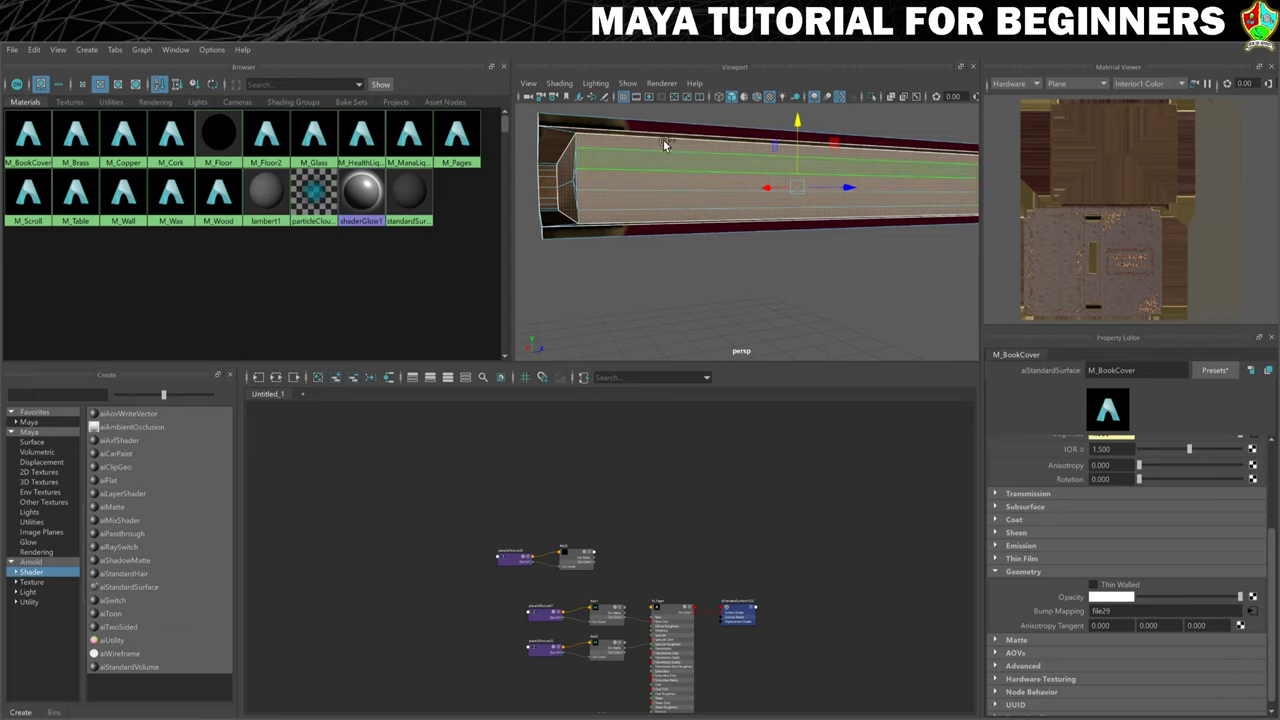
scroll(900, 216, "down", 3)
left_click_drag(904, 217, 798, 217, "alt")
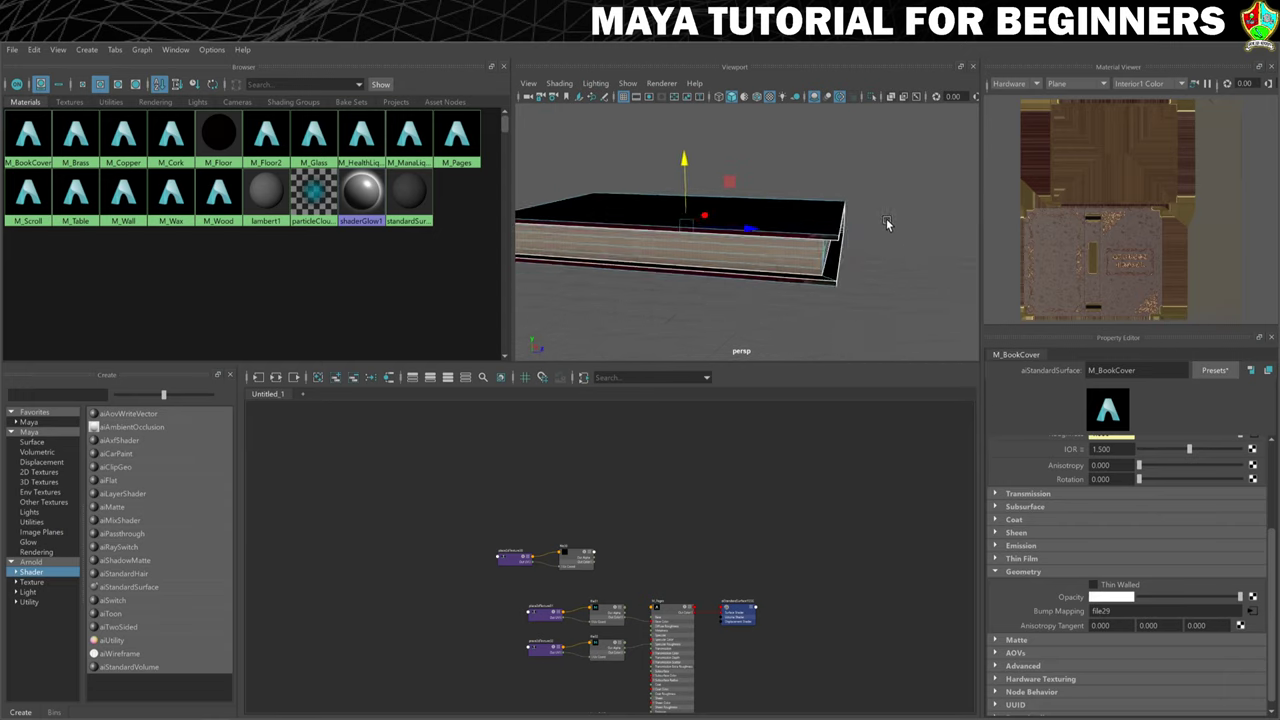
scroll(797, 217, "up", 3)
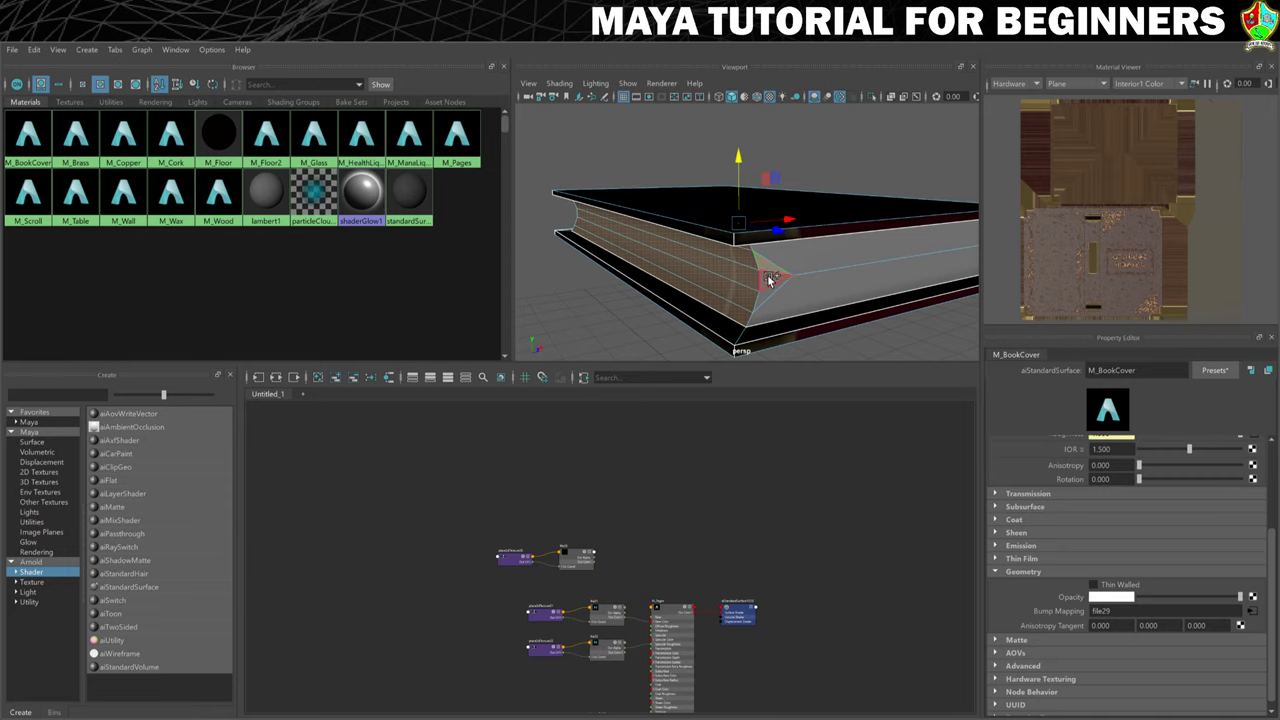
scroll(815, 265, "down", 3)
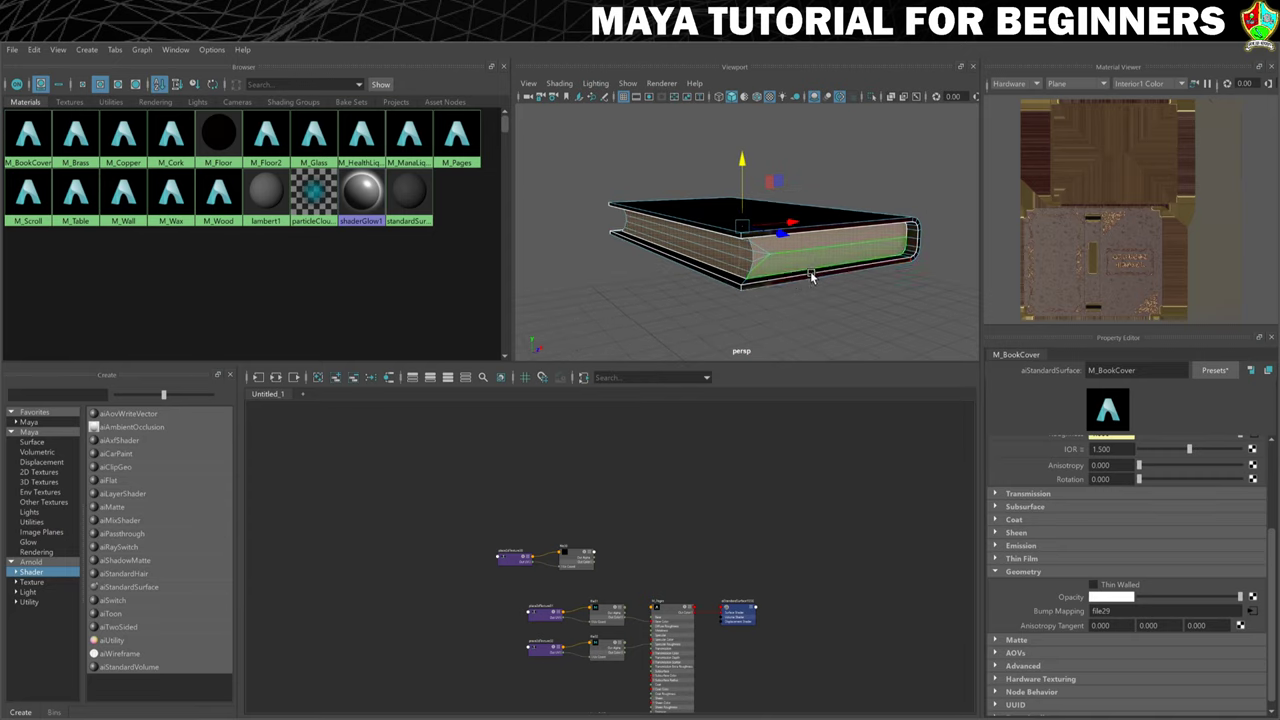
left_click_drag(812, 277, 774, 277, "alt")
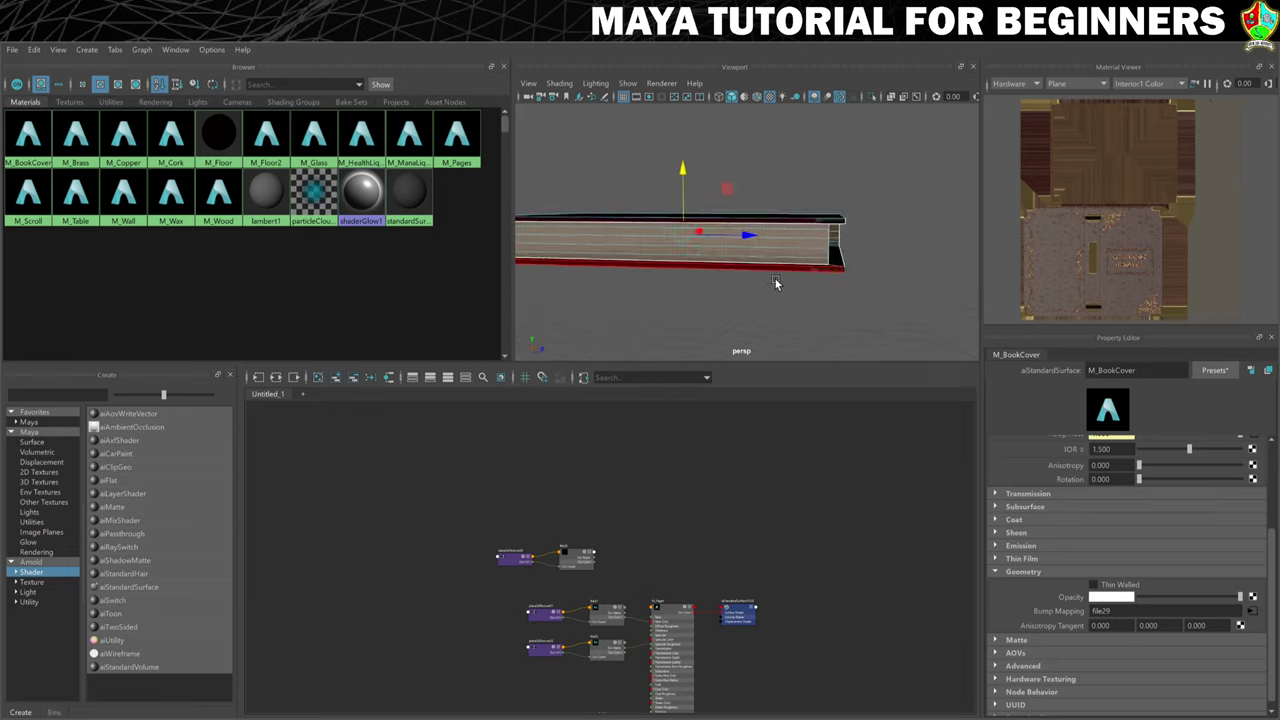
scroll(838, 277, "up", 4)
left_click_drag(857, 279, 792, 261, "alt")
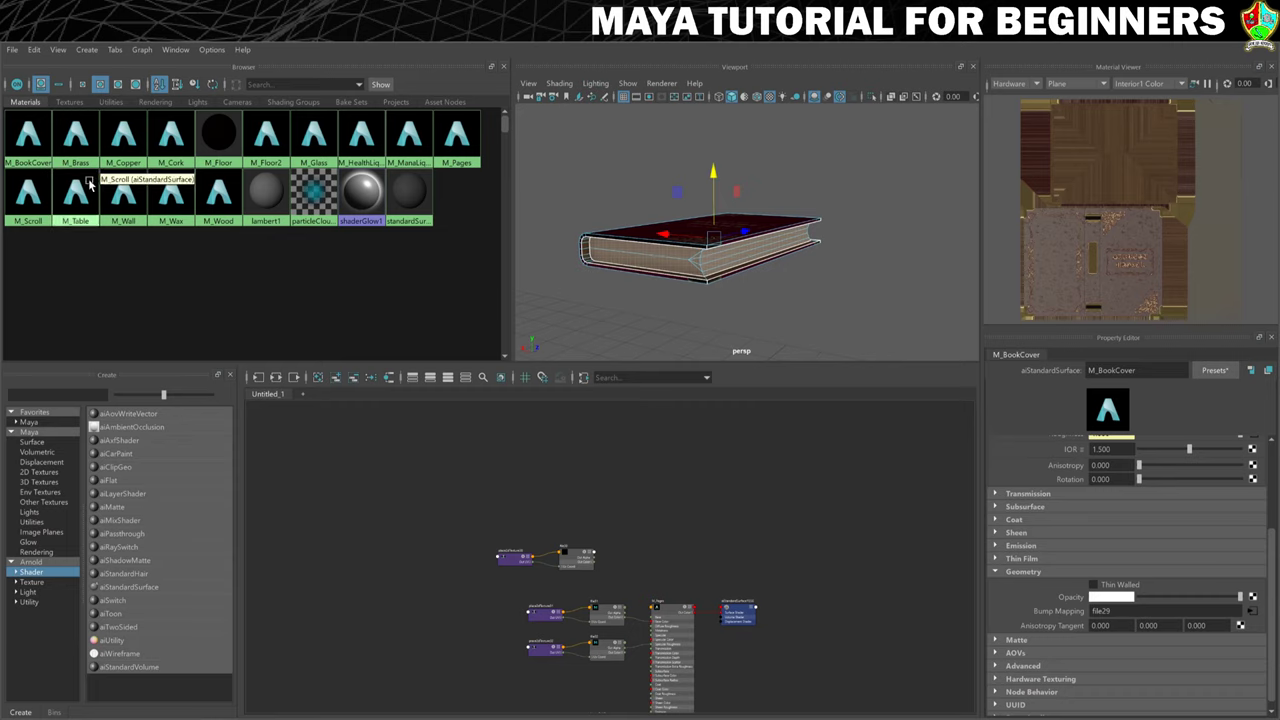
right_click(456, 138)
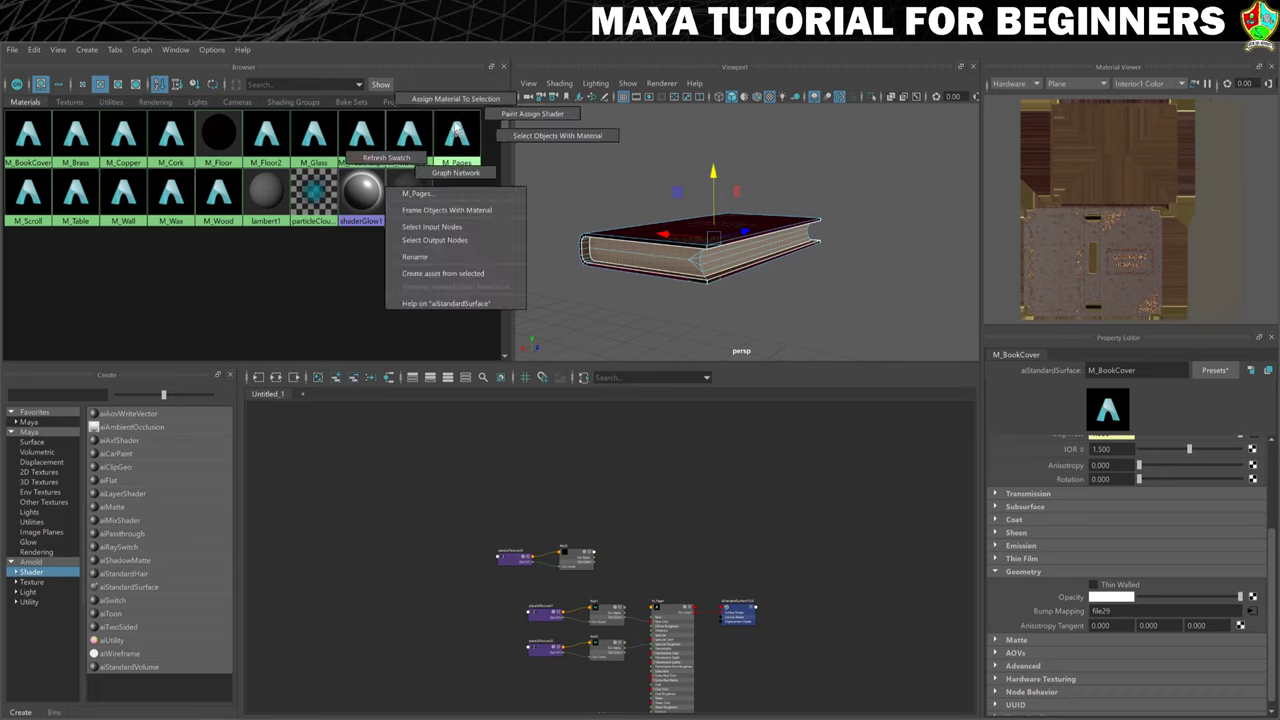
left_click(455, 99)
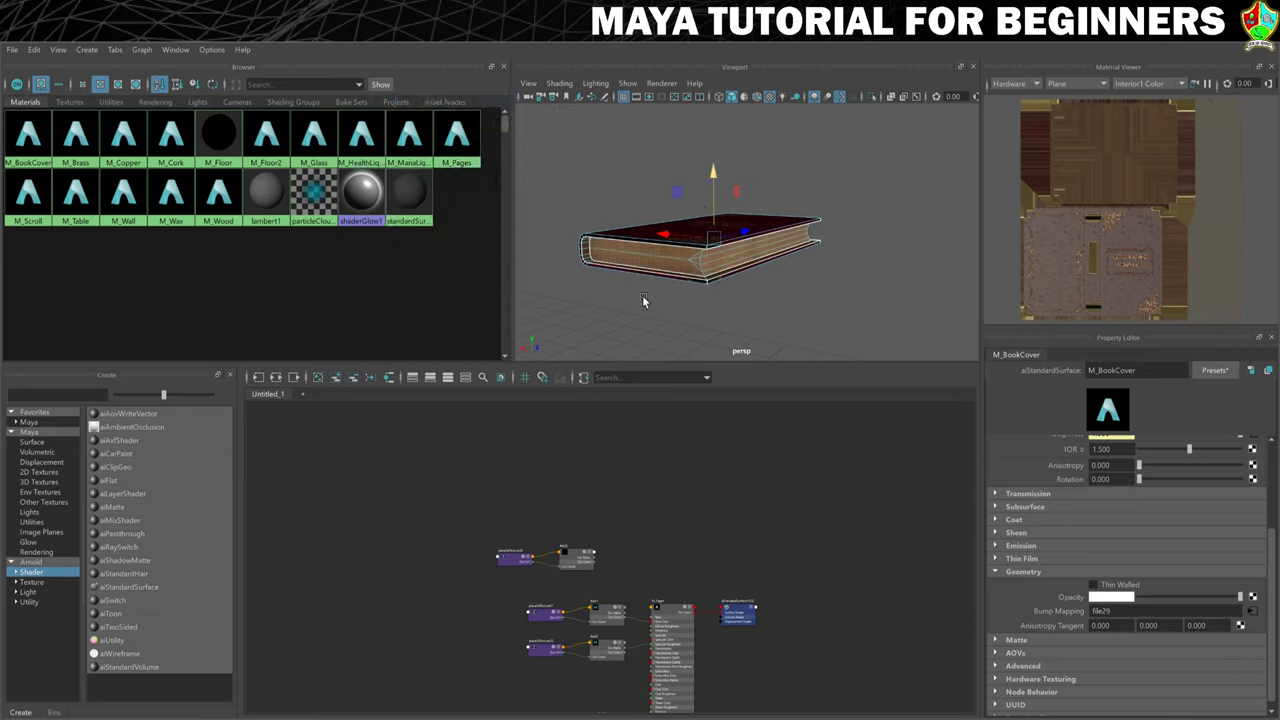
right_click_drag(778, 230, 825, 214)
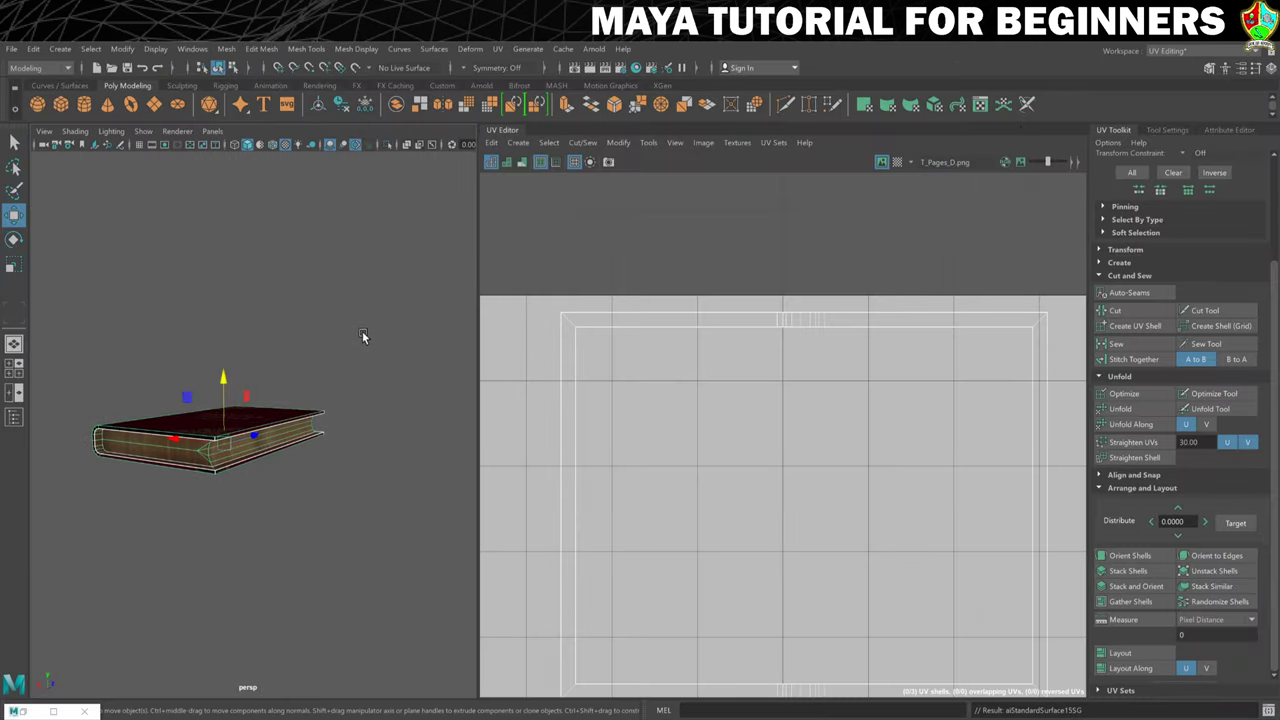
- Return the book to object mode and compare T_BookCover_D.png and M_Pages behind its UVs, leaving M_Pages displayed
right_click_drag(257, 422, 298, 352)
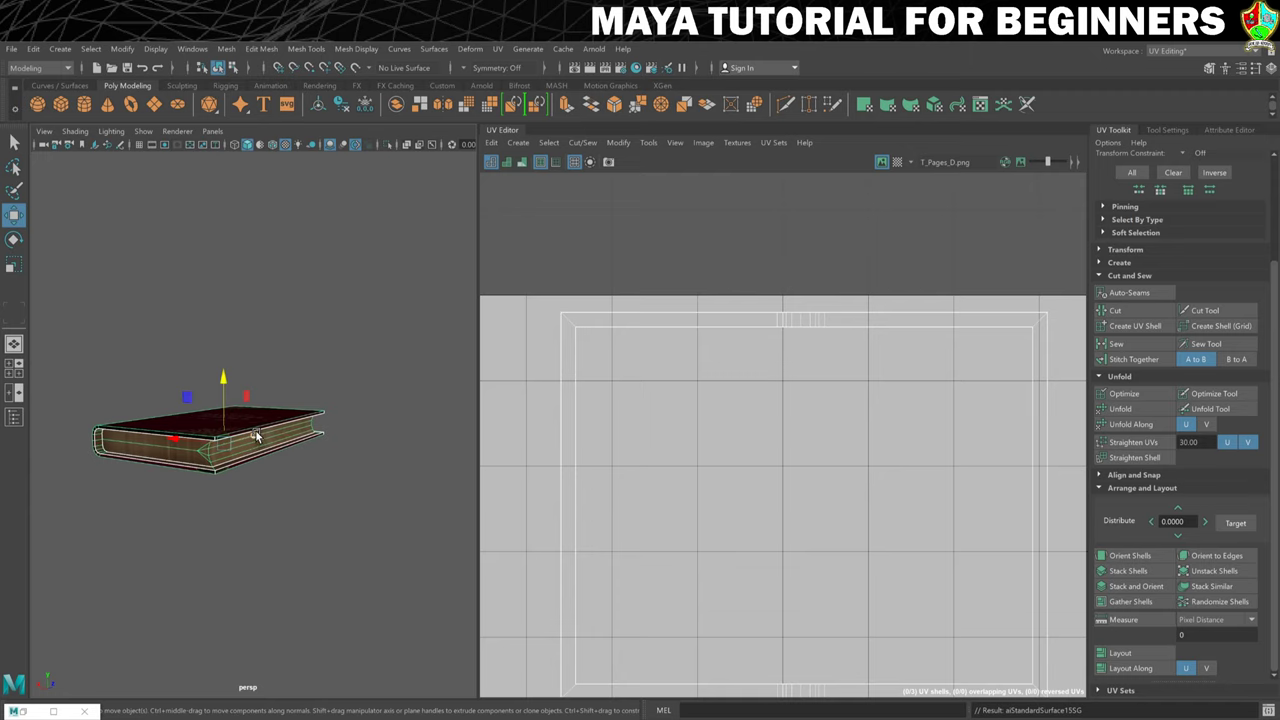
scroll(733, 402, "down", 4)
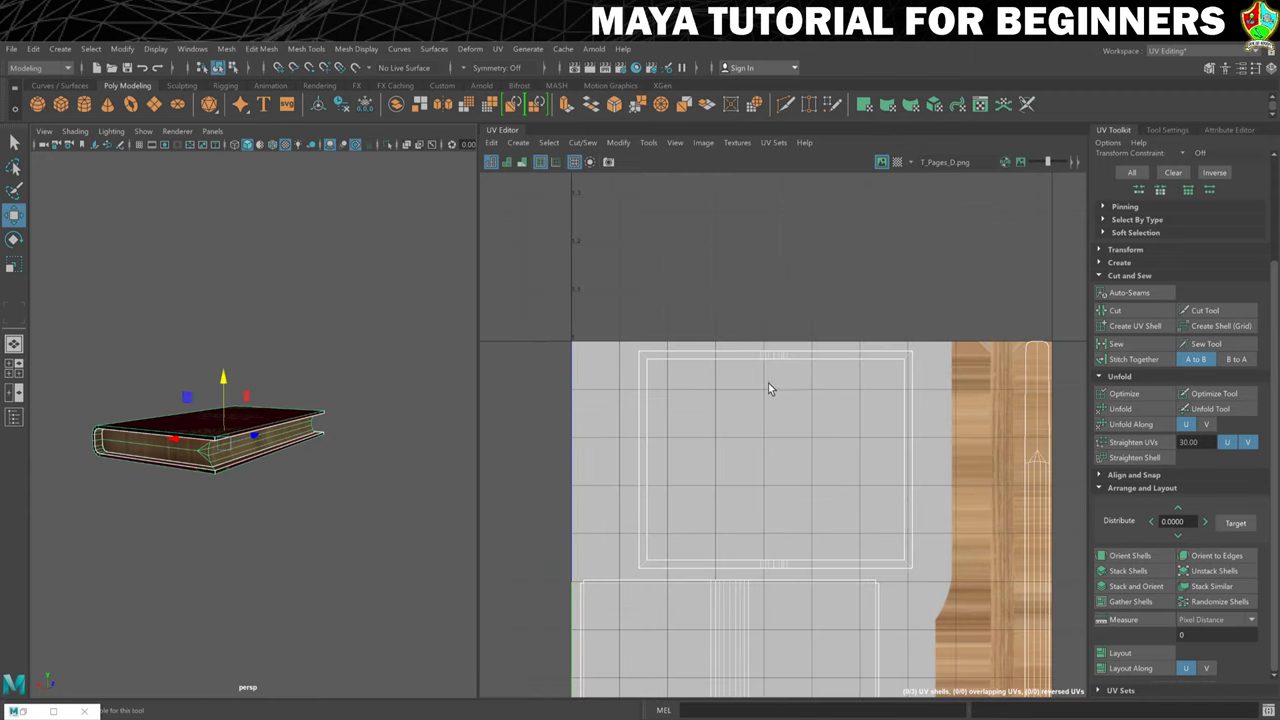
middle_click_drag(861, 409, 822, 362, "alt")
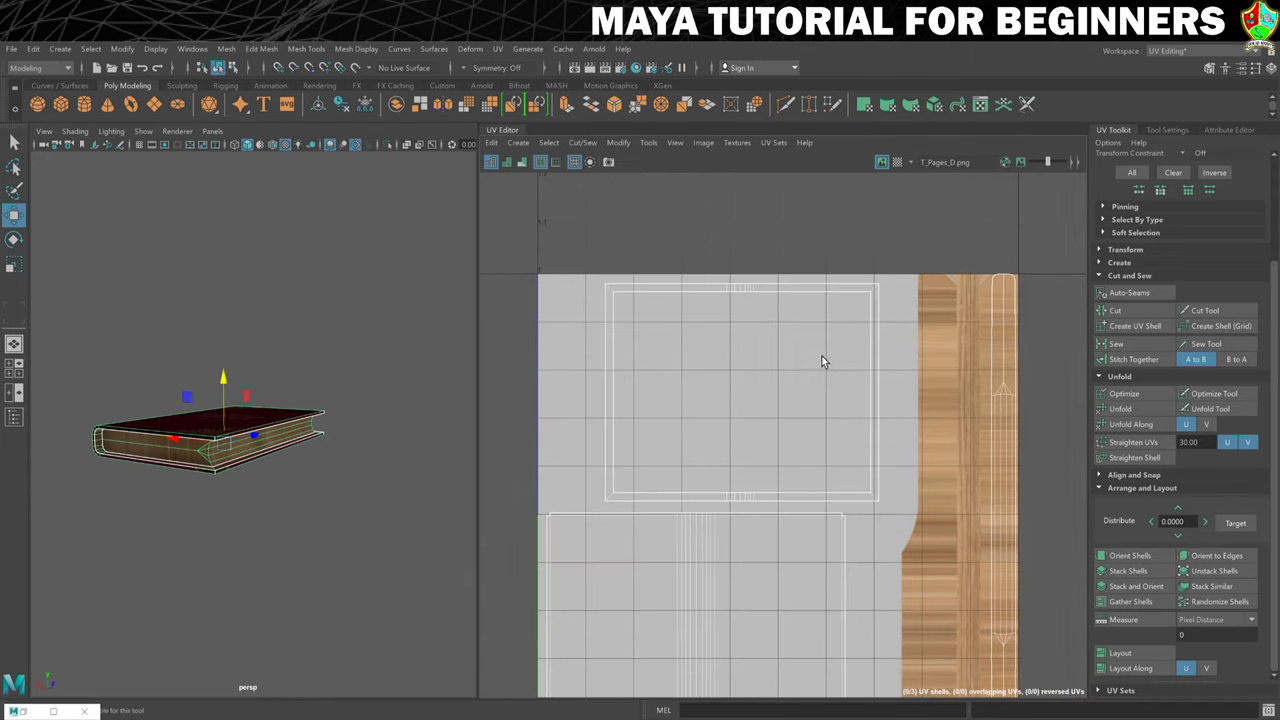
left_click(911, 162)
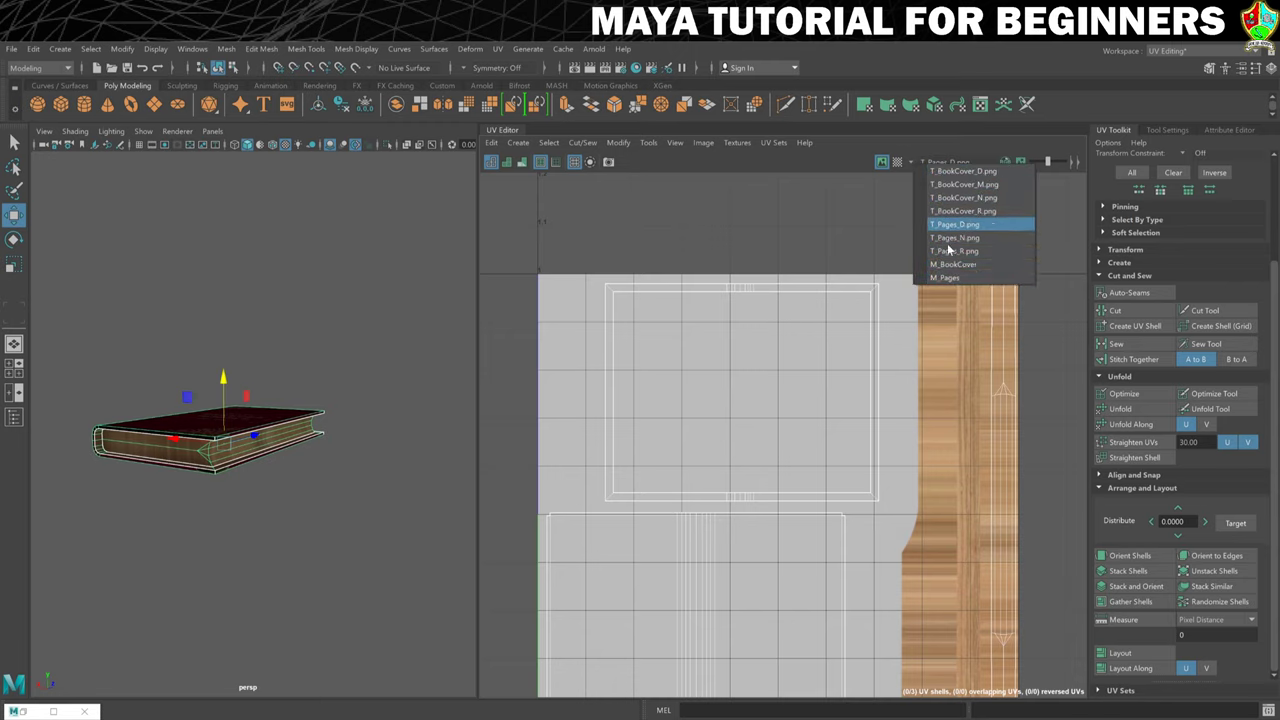
left_click(962, 171)
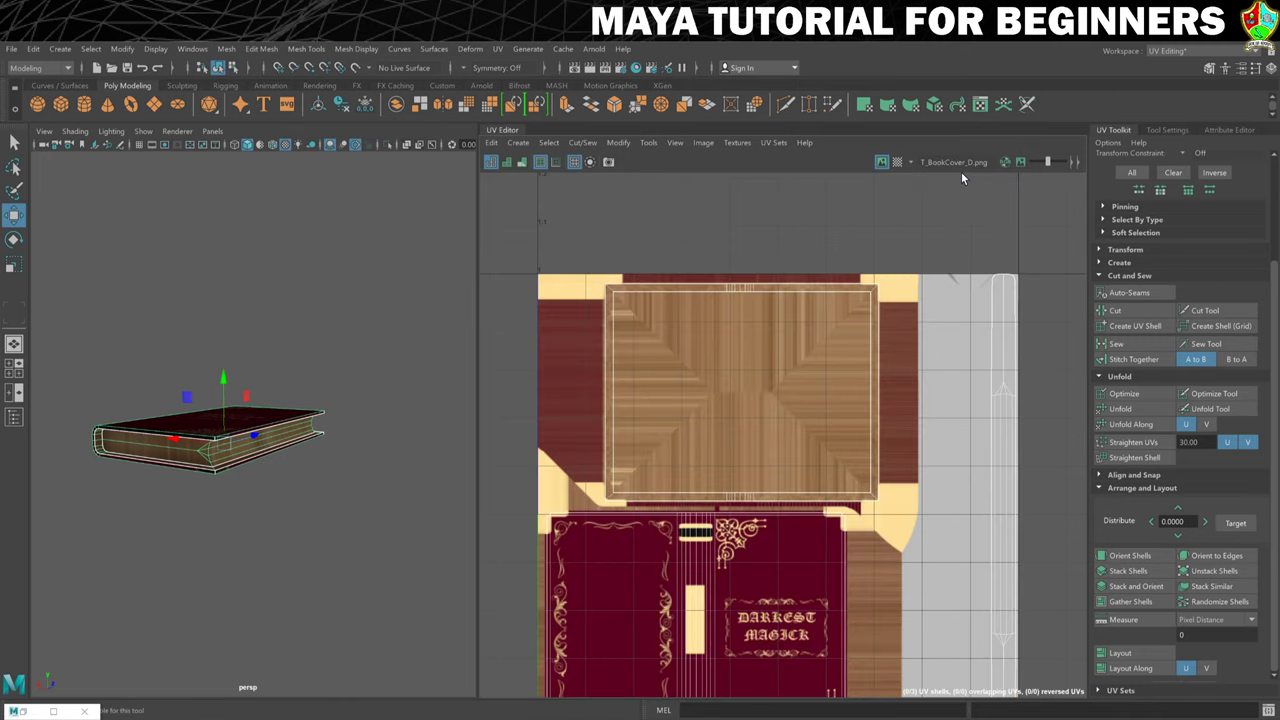
left_click(914, 163)
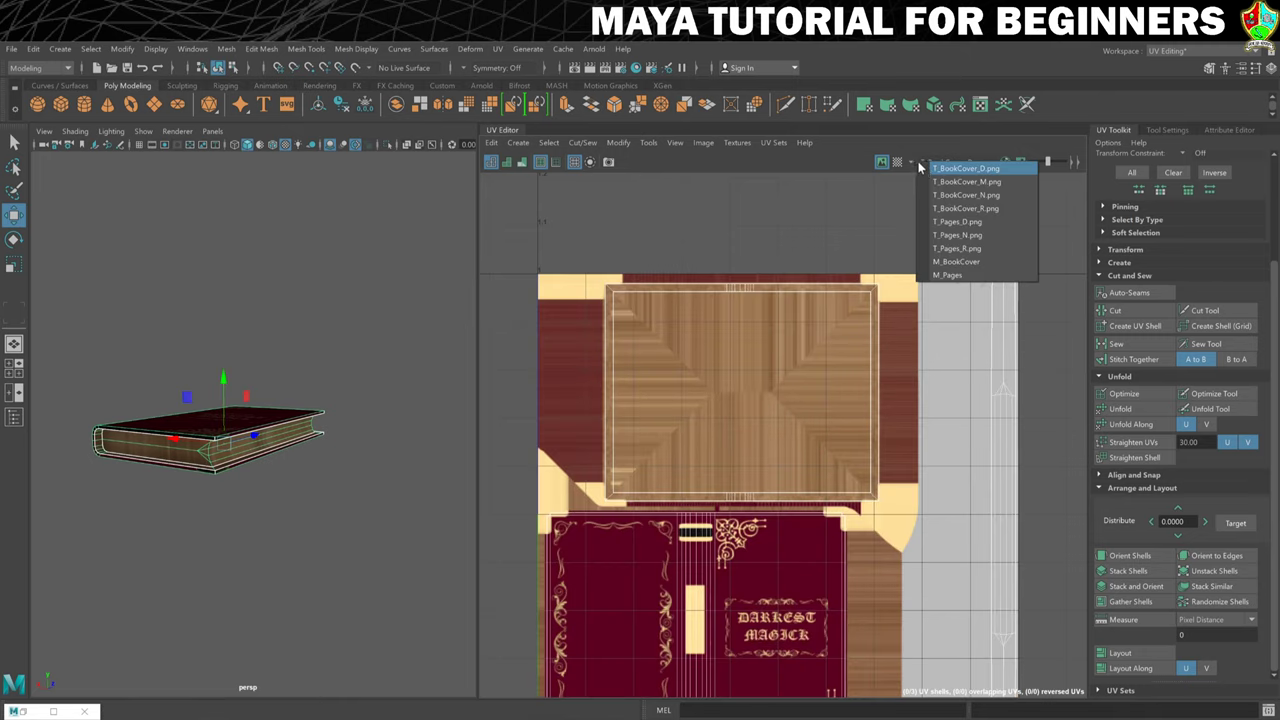
left_click(966, 275)
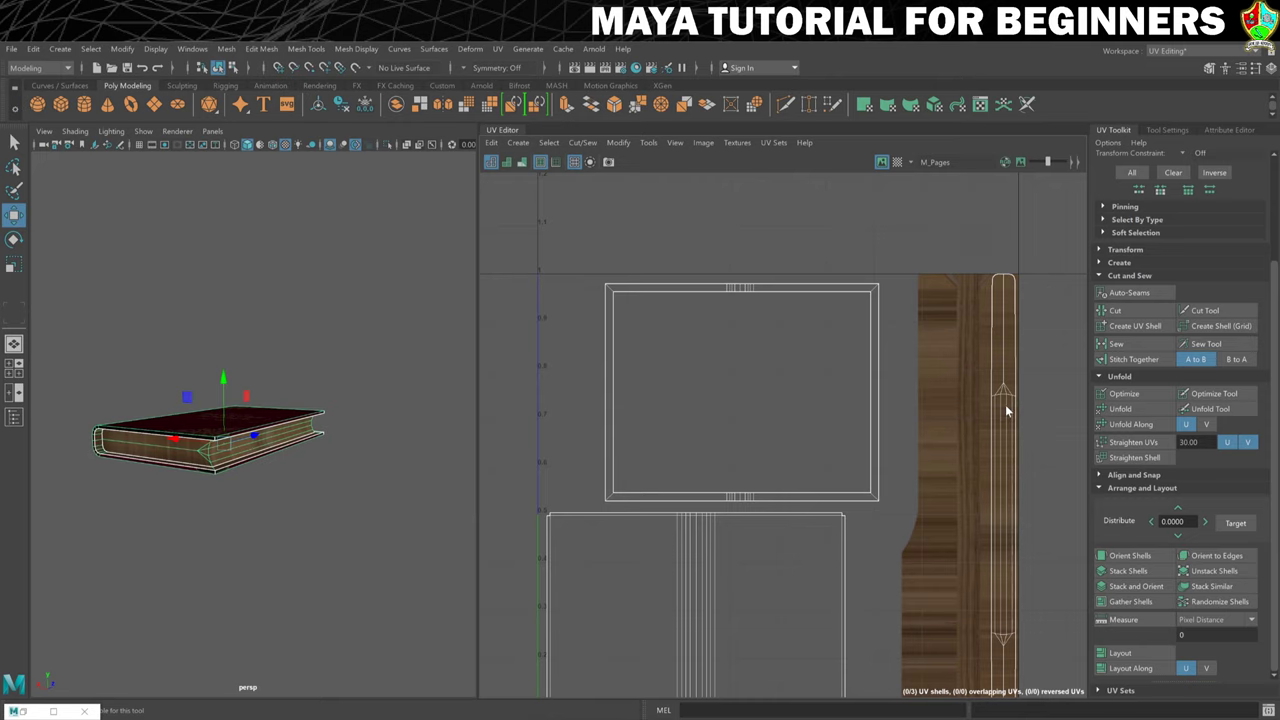
- Select the page-block UV shell and move it horizontally to the middle of the M_Pages texture strip
right_click_drag(1005, 404, 945, 390)
left_click(997, 425)
left_click(1003, 432)
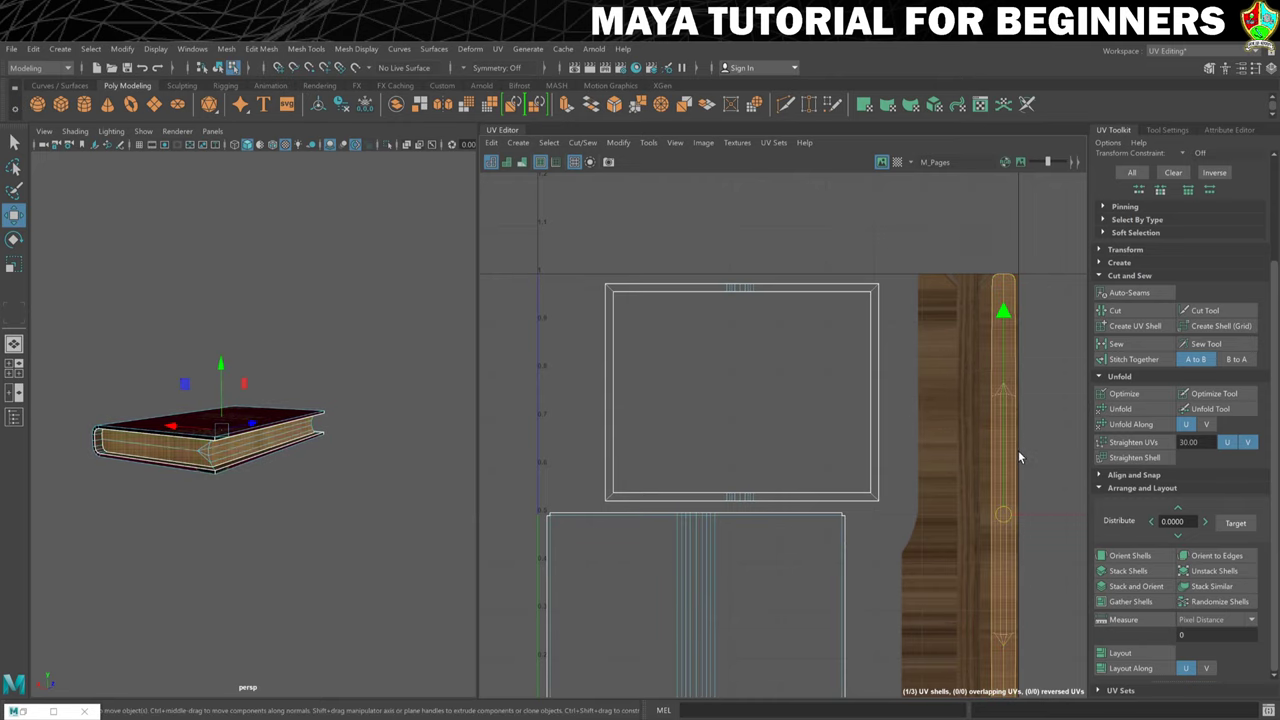
scroll(971, 443, "up", 4)
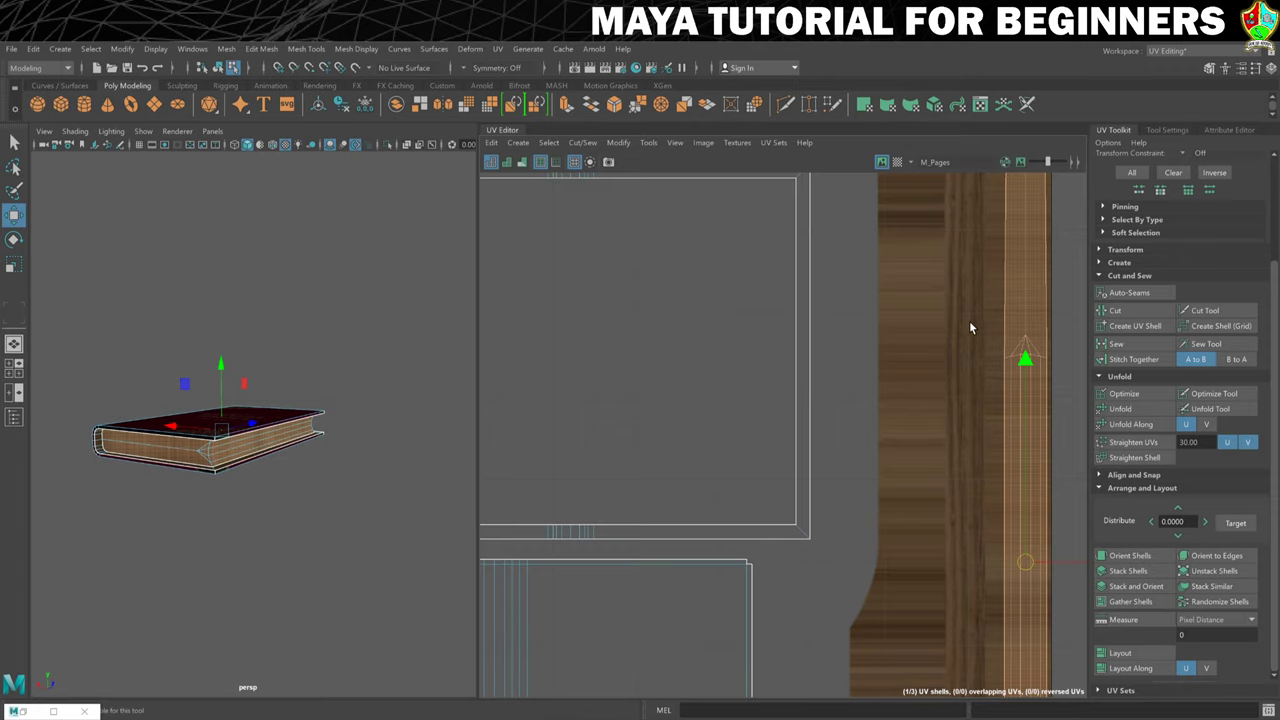
middle_click_drag(971, 429, 880, 417, "alt")
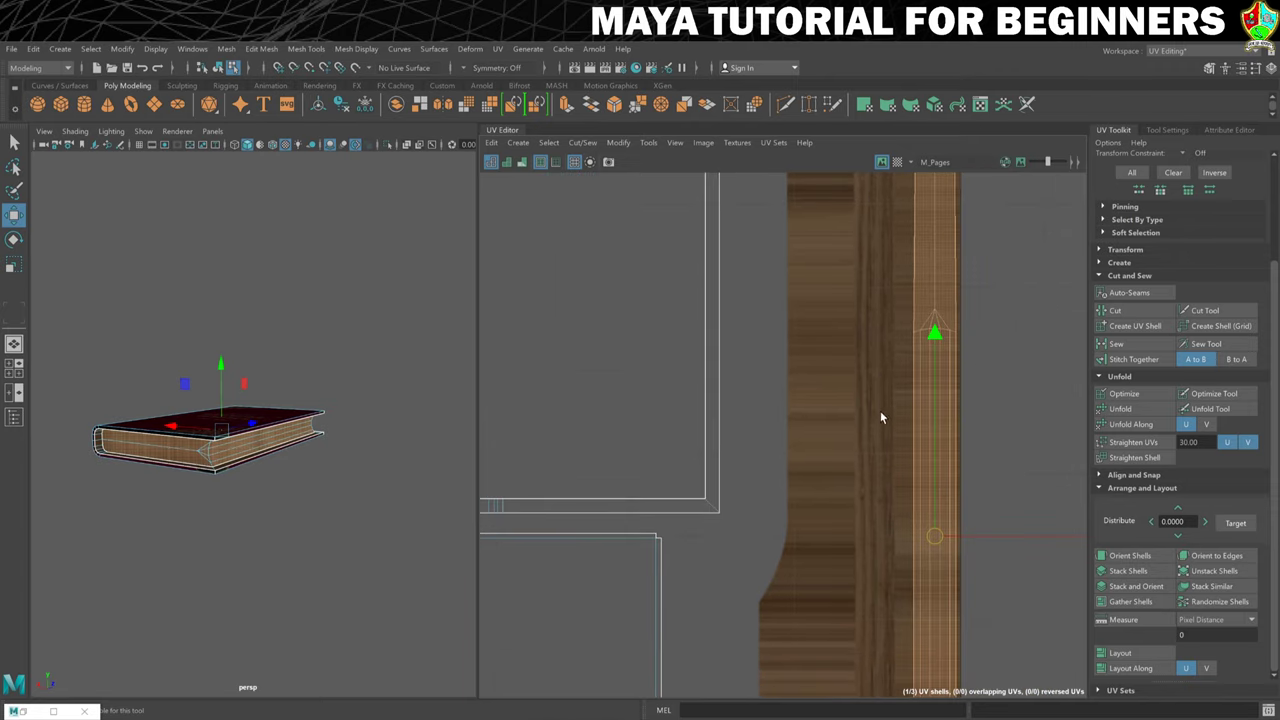
left_click_drag(1003, 534, 939, 537)
scroll(939, 537, "down", 3)
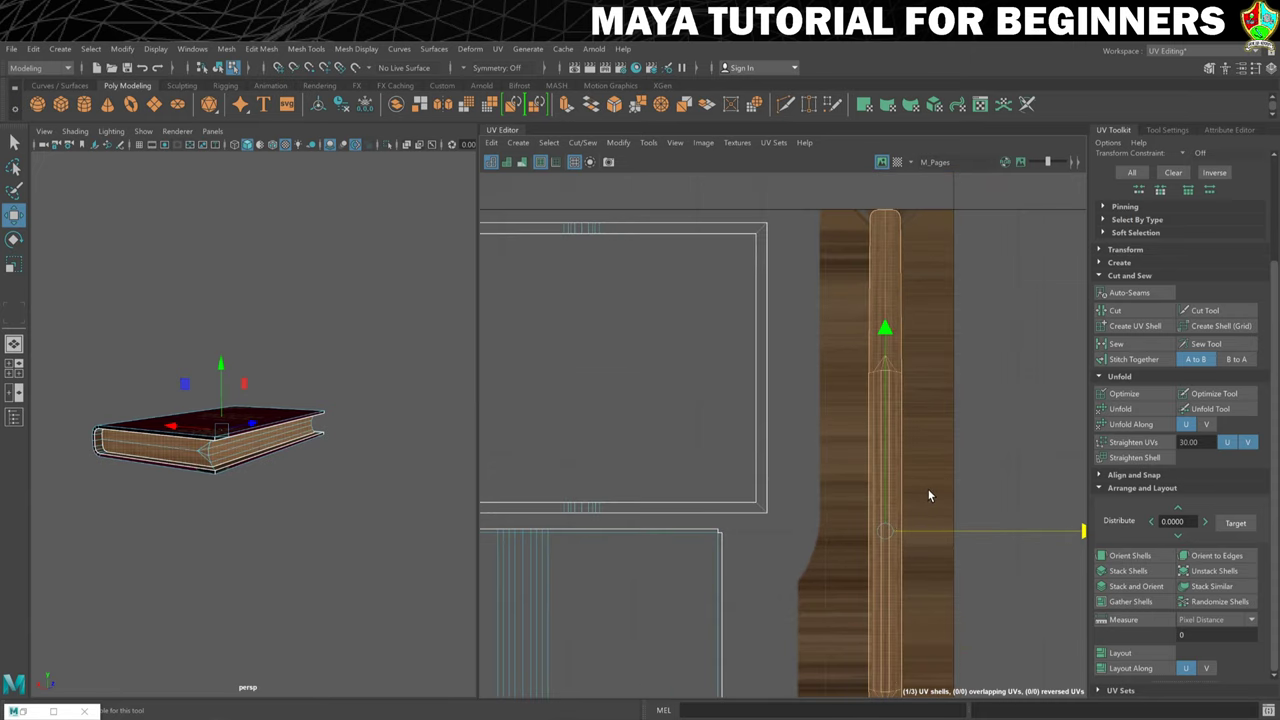
- Nudge the page-block UV shell slightly sideways on the M_Pages texture and return the book to object mode
key("f")
key("r")
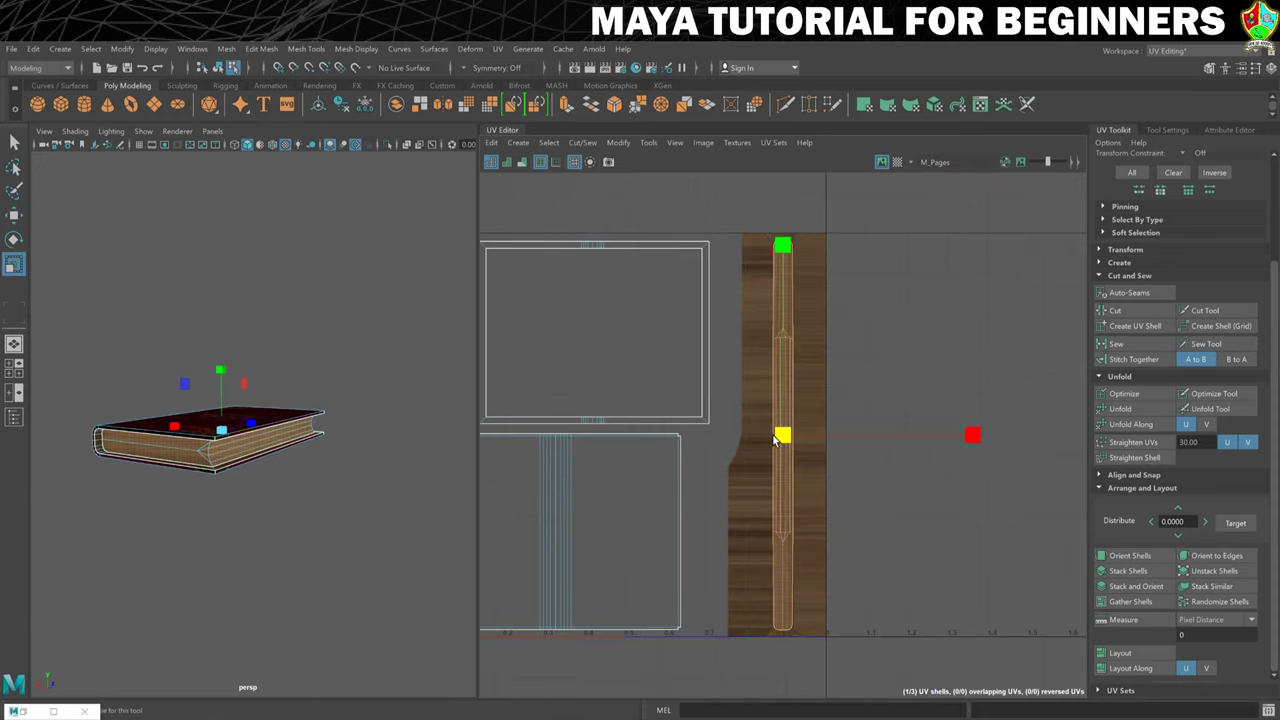
scroll(777, 432, "up", 3)
scroll(780, 436, "up", 1)
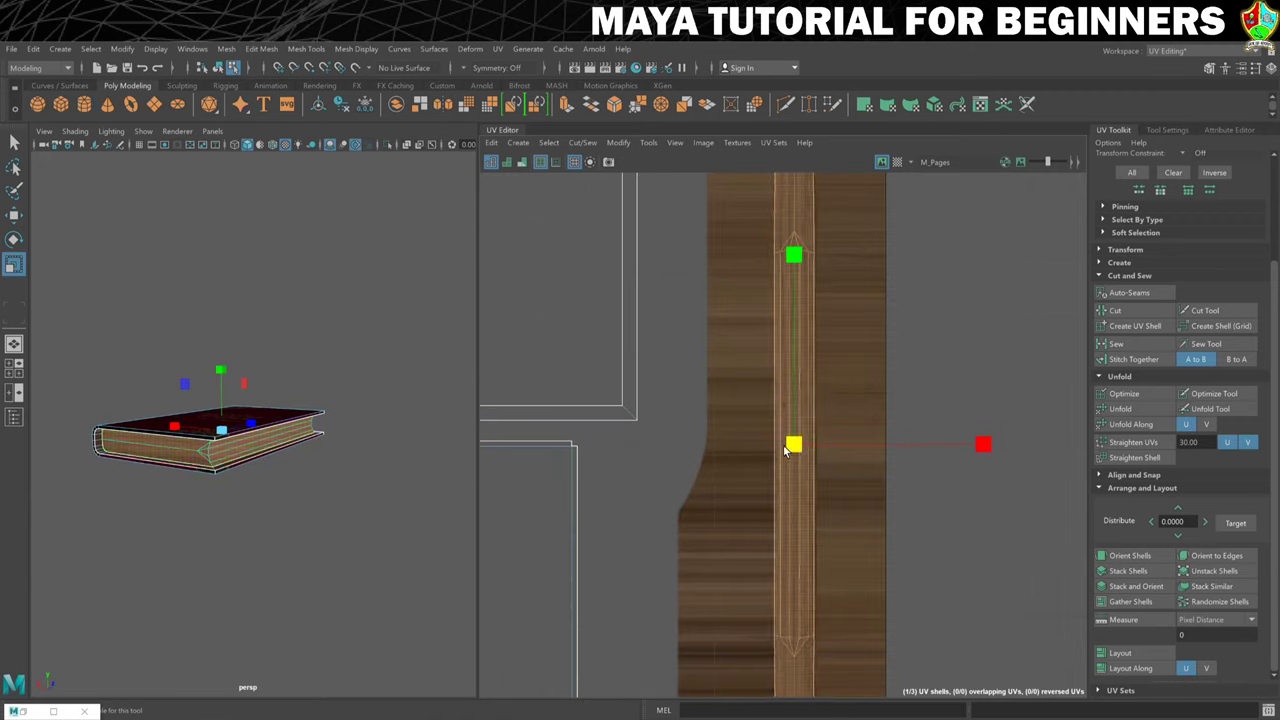
key("w")
key("F8")
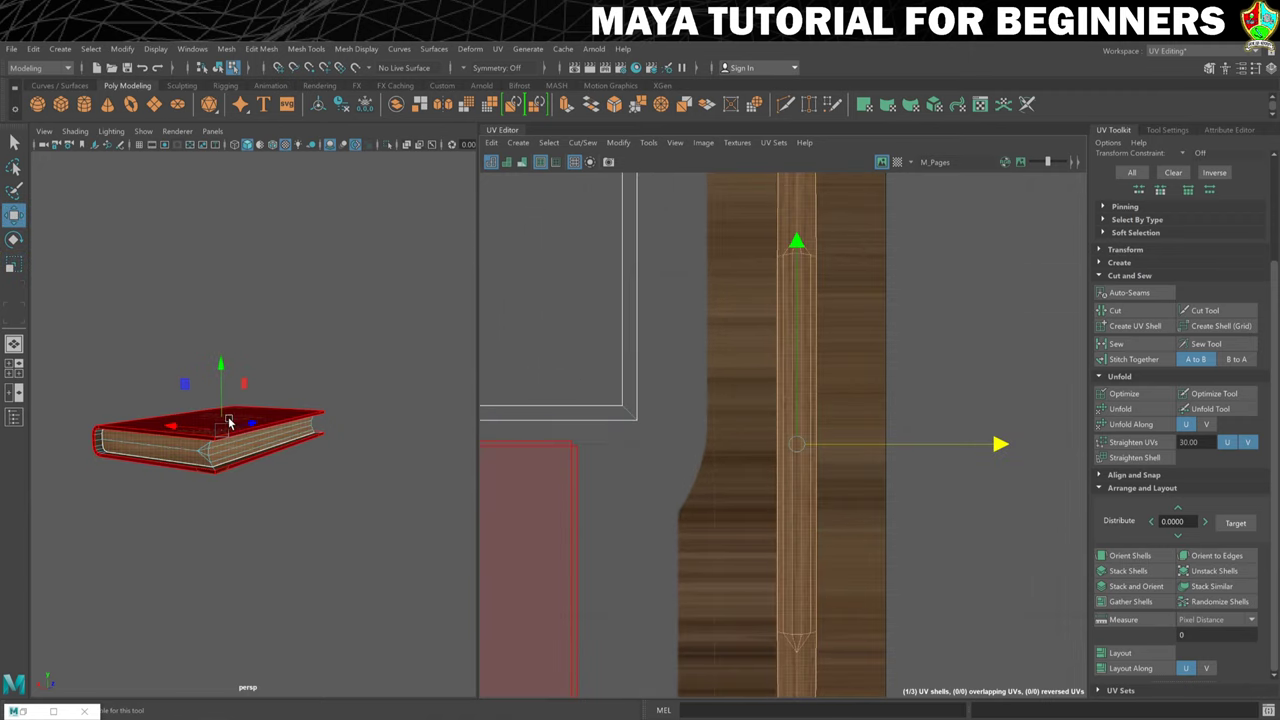
right_click_drag(246, 423, 305, 356)
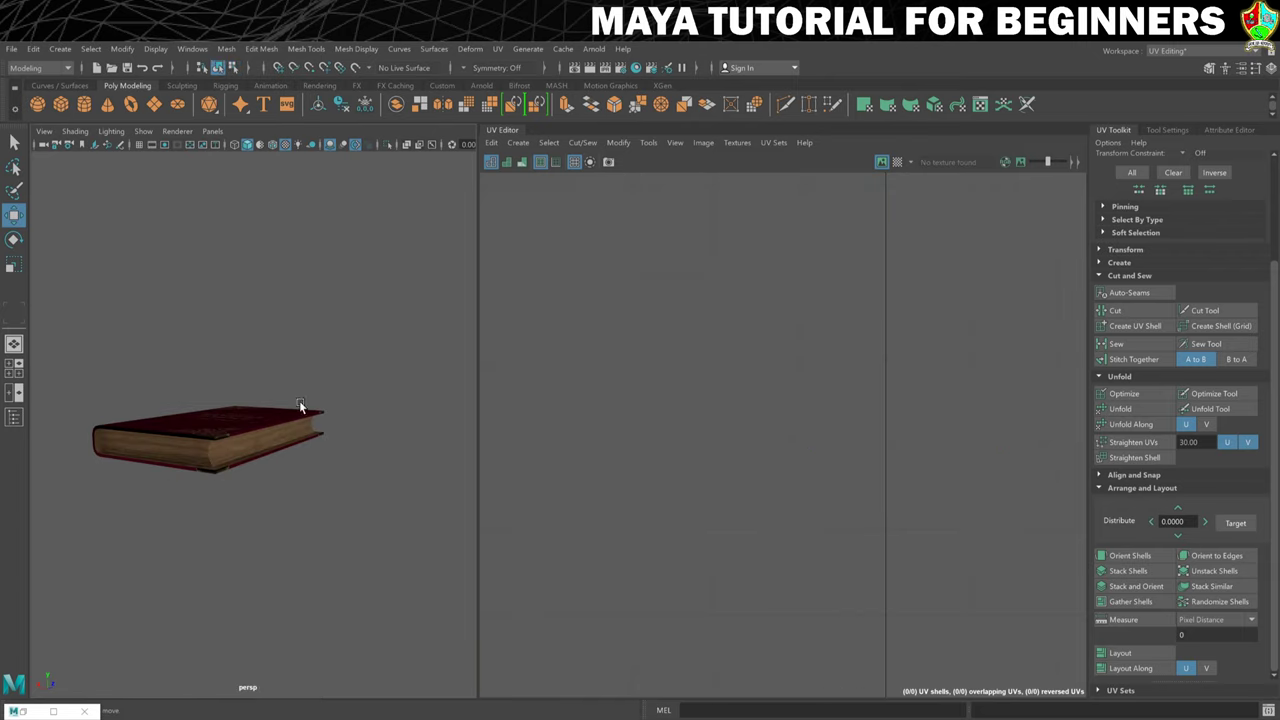
- Inspect the textured pages and cover, switching the workspace to Modeling - Standard
scroll(298, 420, "up", 5)
left_click_drag(268, 489, 326, 449, "alt")
scroll(324, 452, "up", 2)
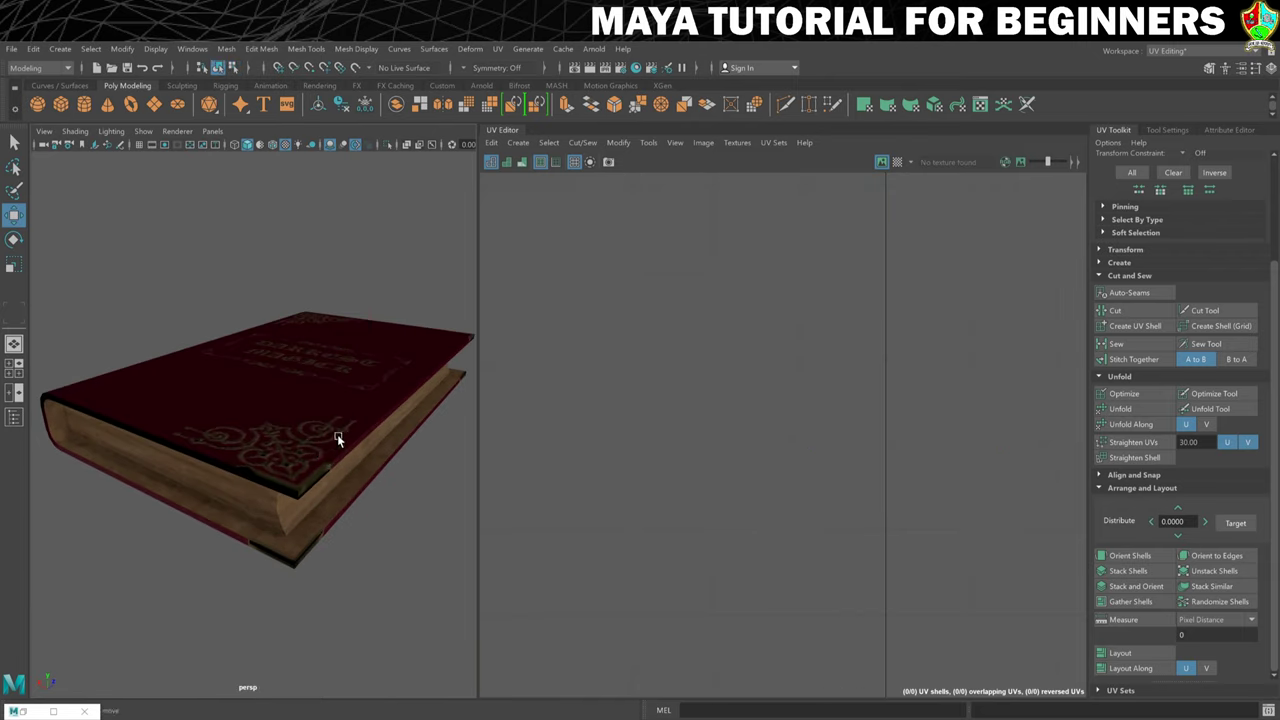
left_click(1160, 50)
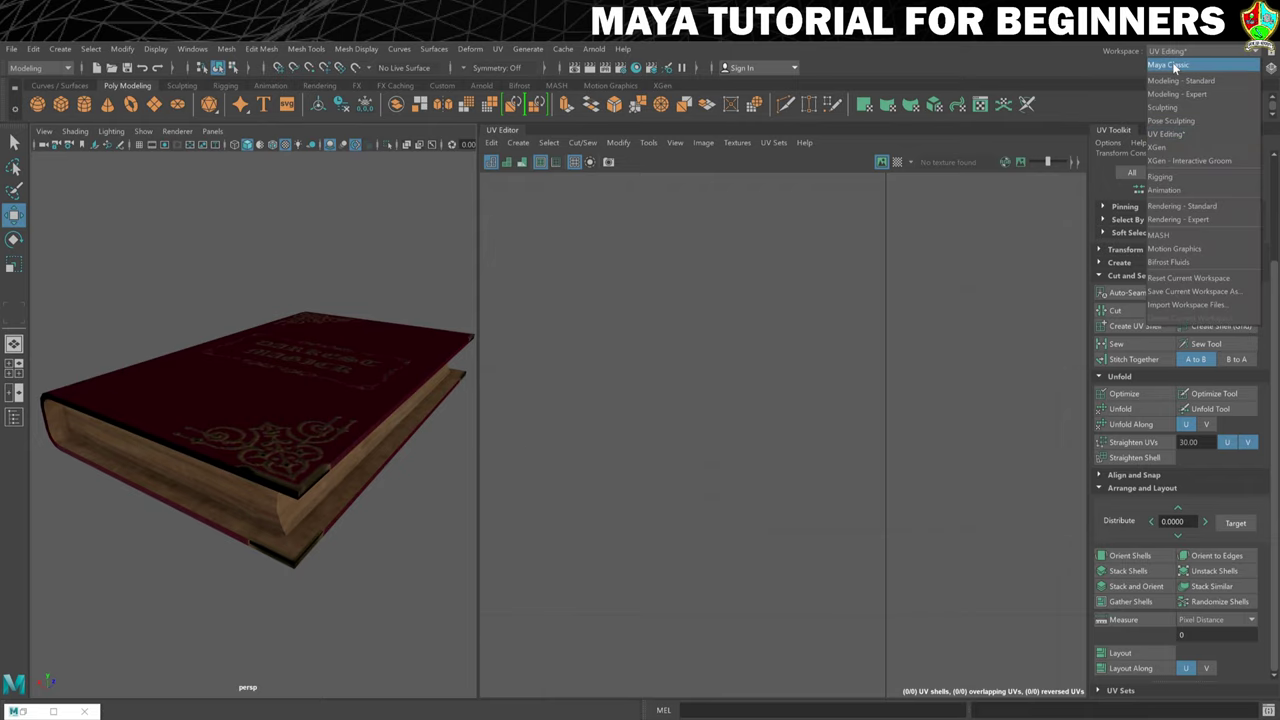
left_click(1188, 65)
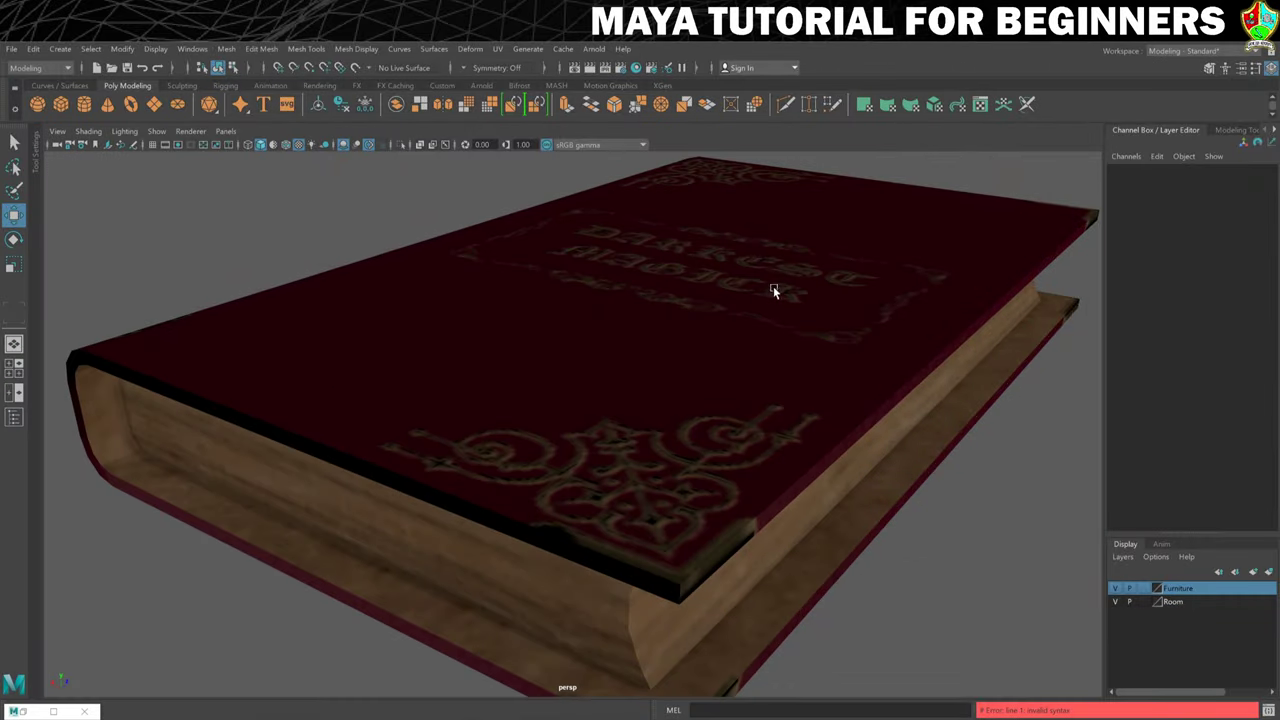
left_click_drag(771, 289, 692, 335, "alt")
scroll(700, 320, "down", 2)
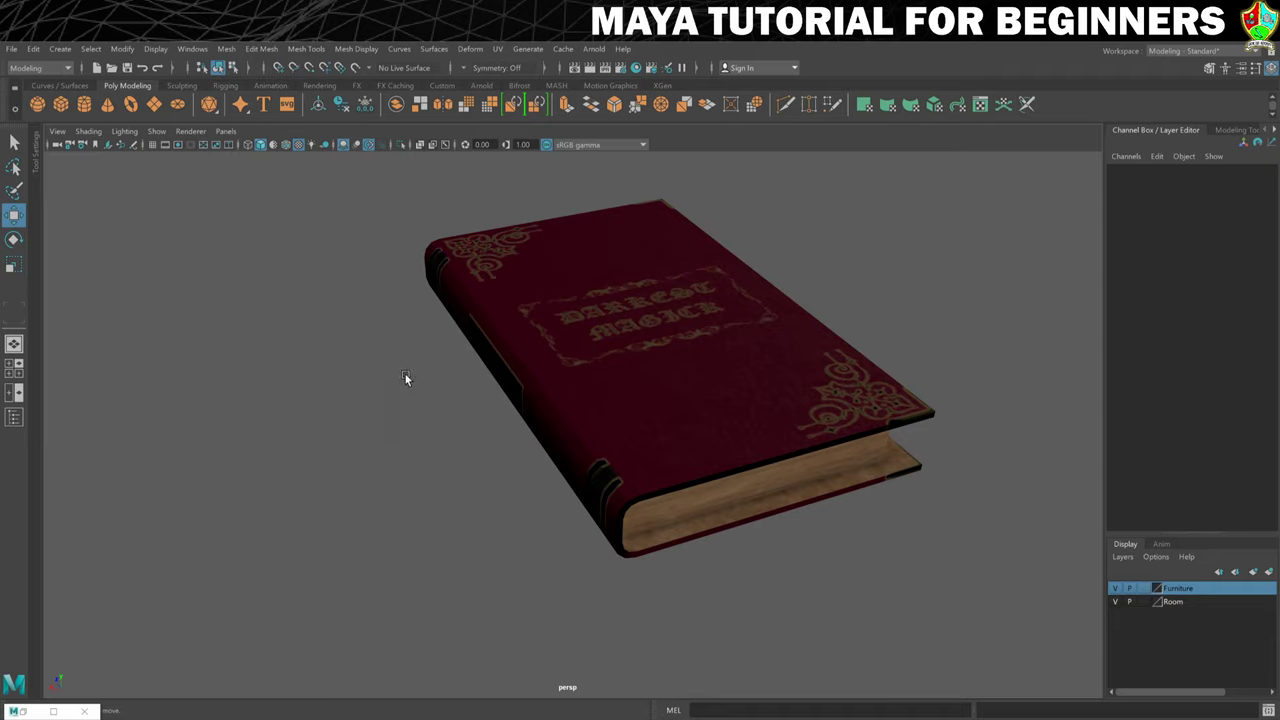
- Switch the perspective view's renderer to Viewport 2.0
left_click_drag(405, 377, 698, 405, "alt")
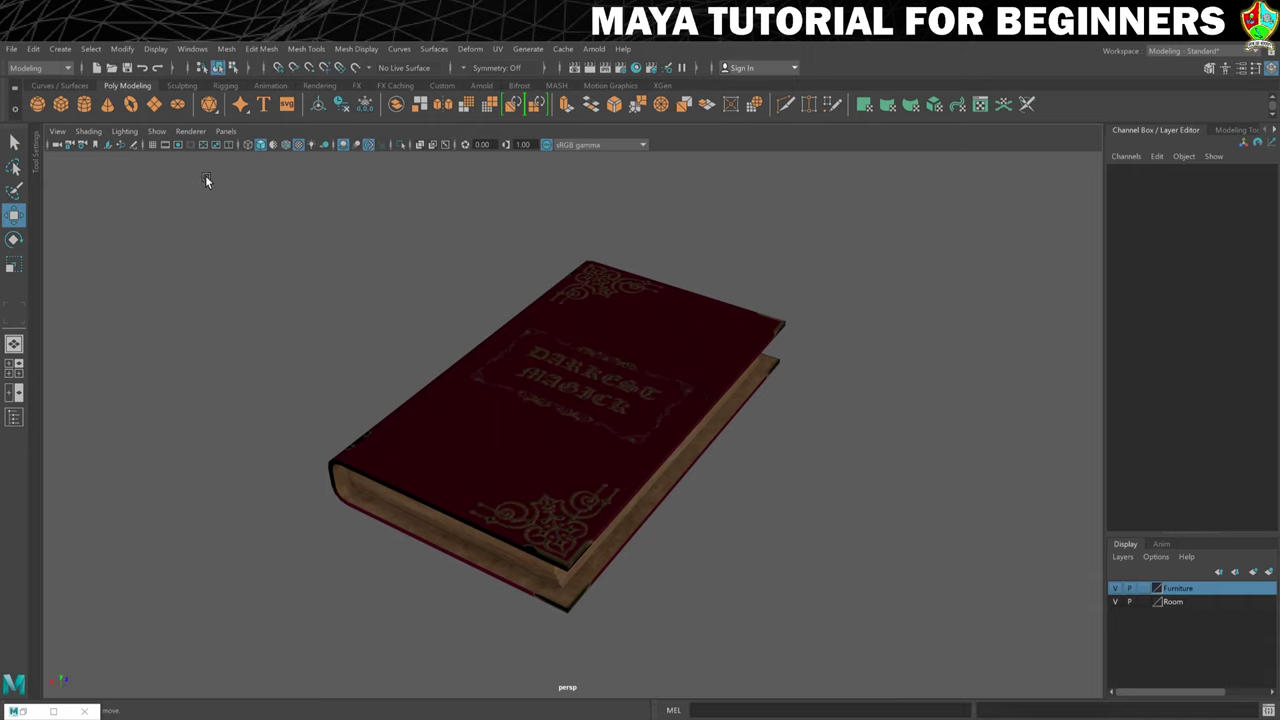
left_click(190, 133)
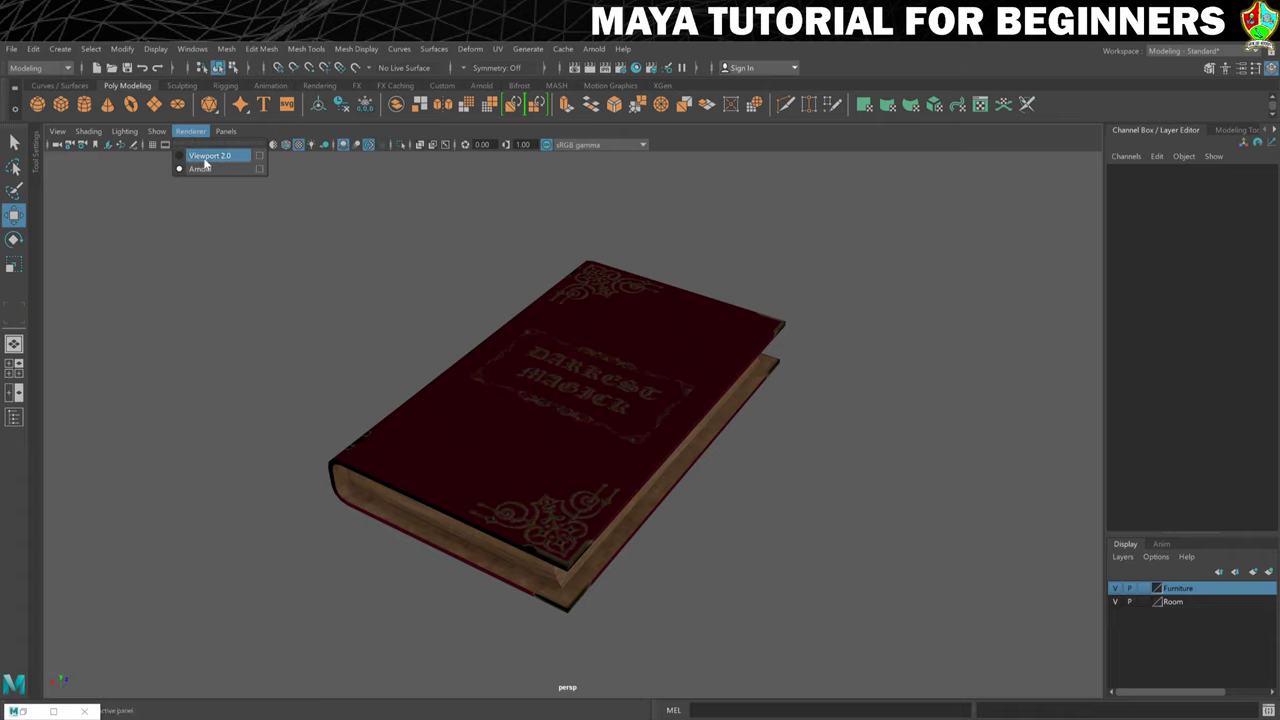
left_click(201, 156)
- Set the Viewport 2.0 custom maximum texture resolution to 1024 and reload all textures, closing the settings after checking the book
left_click(190, 131)
left_click(259, 155)
left_click_drag(519, 276, 826, 190)
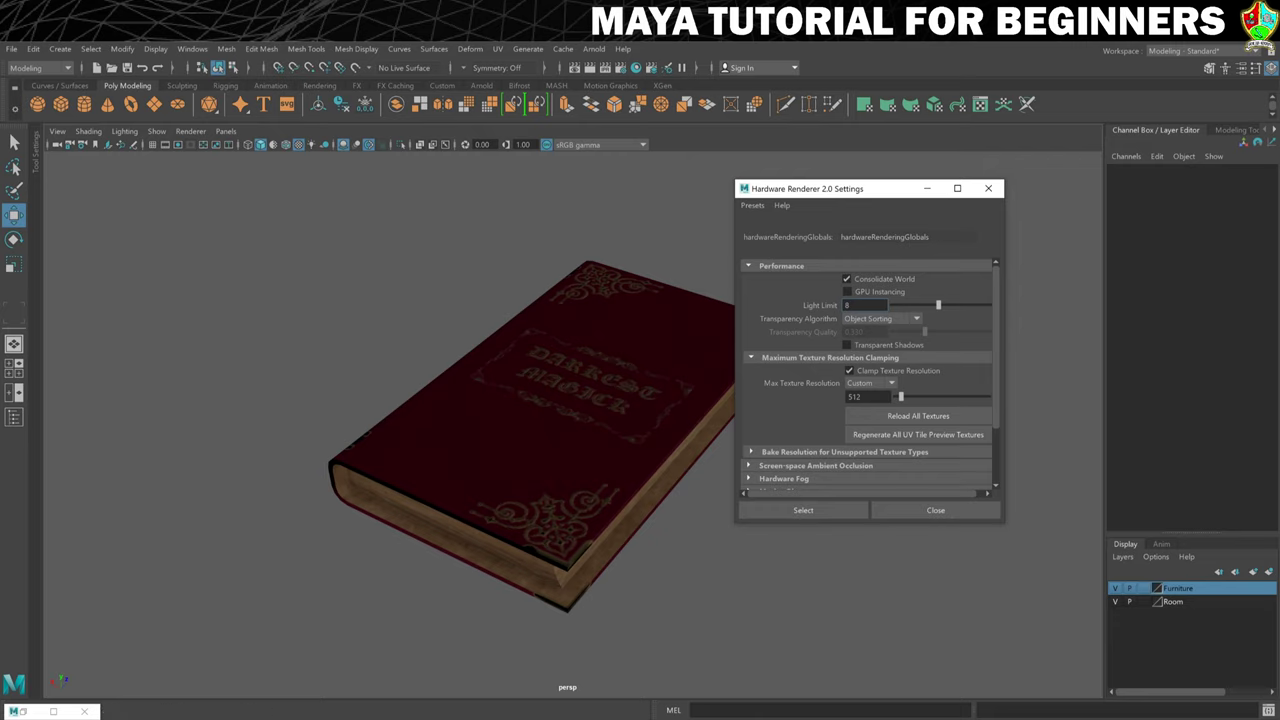
left_click(866, 396)
key("Return")
left_click(909, 415)
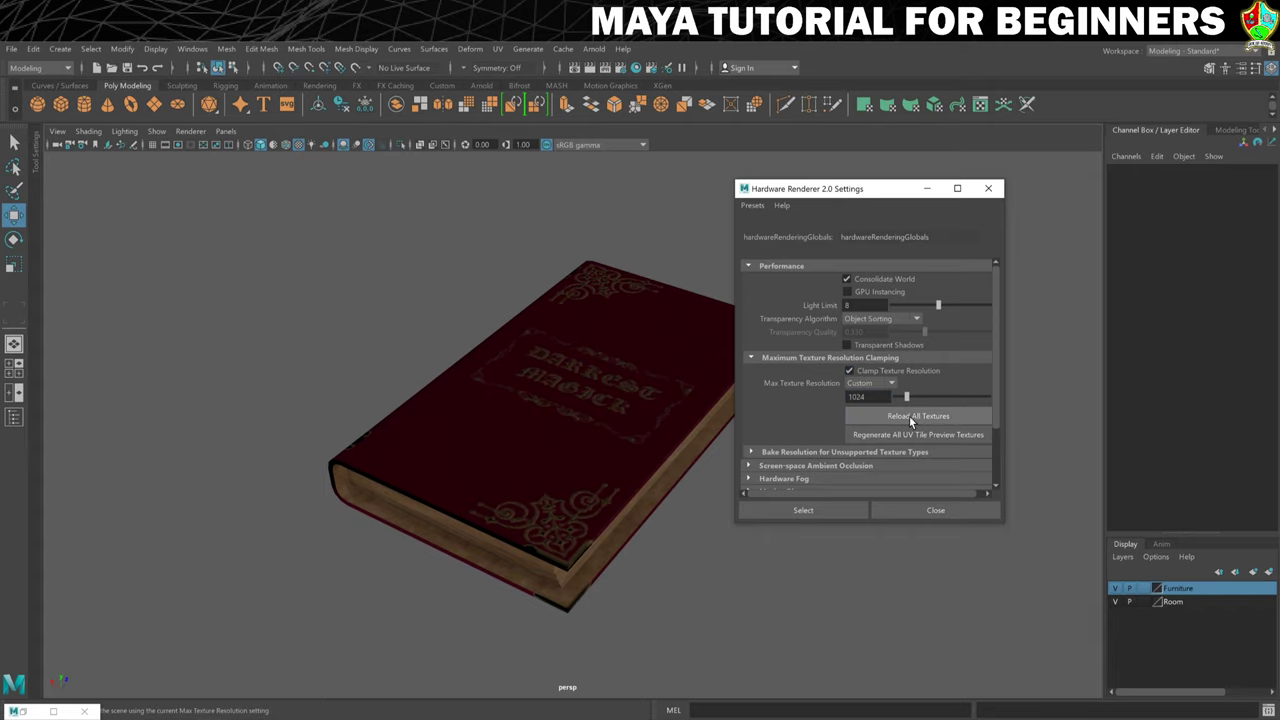
left_click_drag(669, 505, 574, 509, "alt")
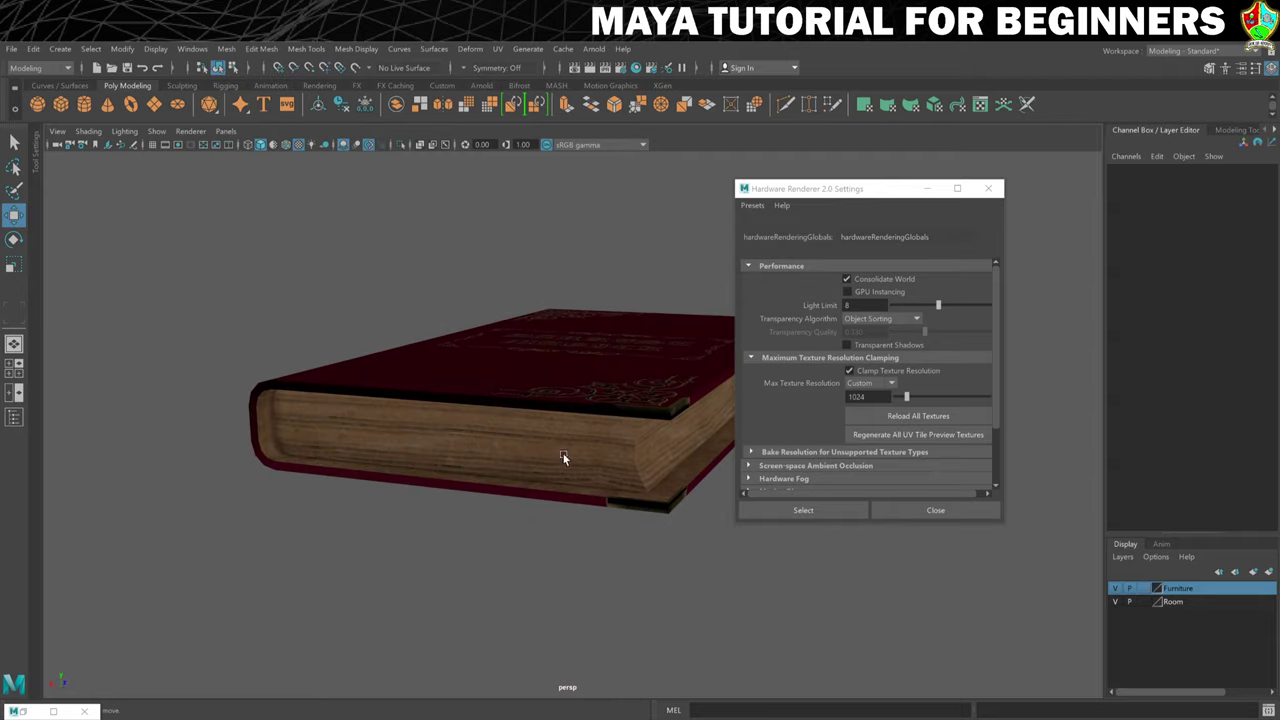
left_click_drag(570, 449, 522, 413, "alt")
left_click(920, 511)
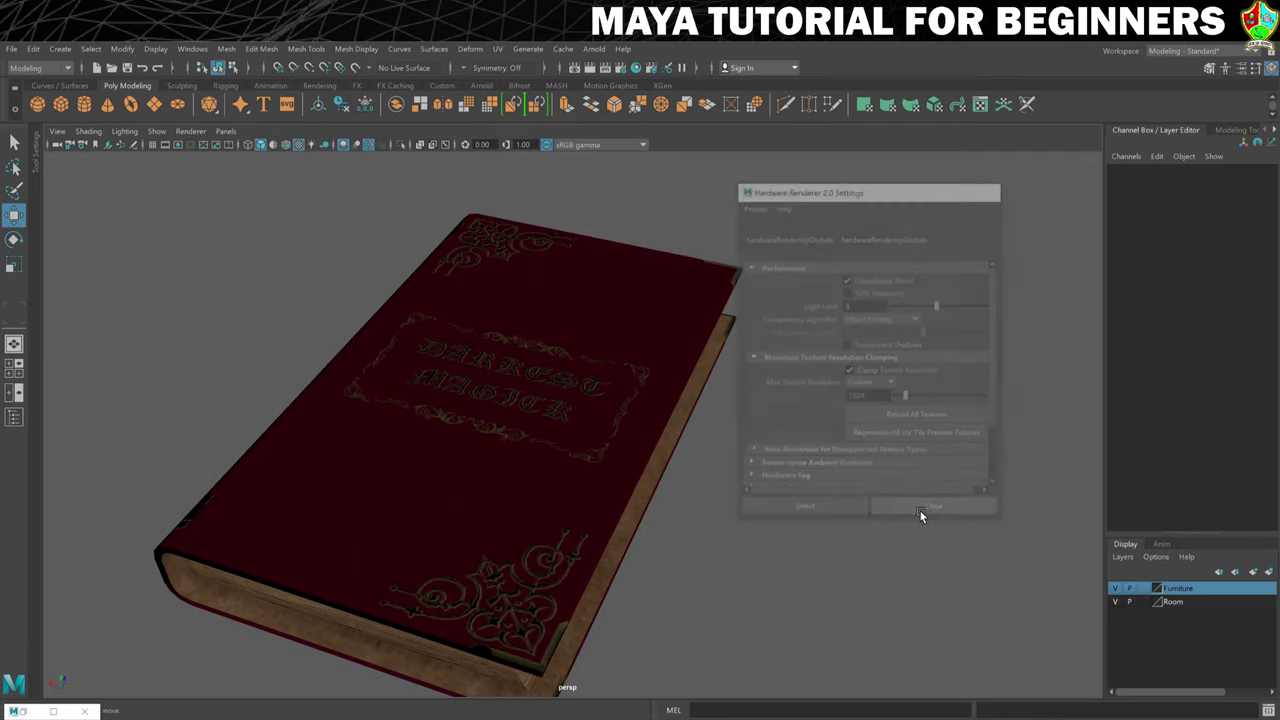
left_click_drag(760, 465, 603, 447, "alt")
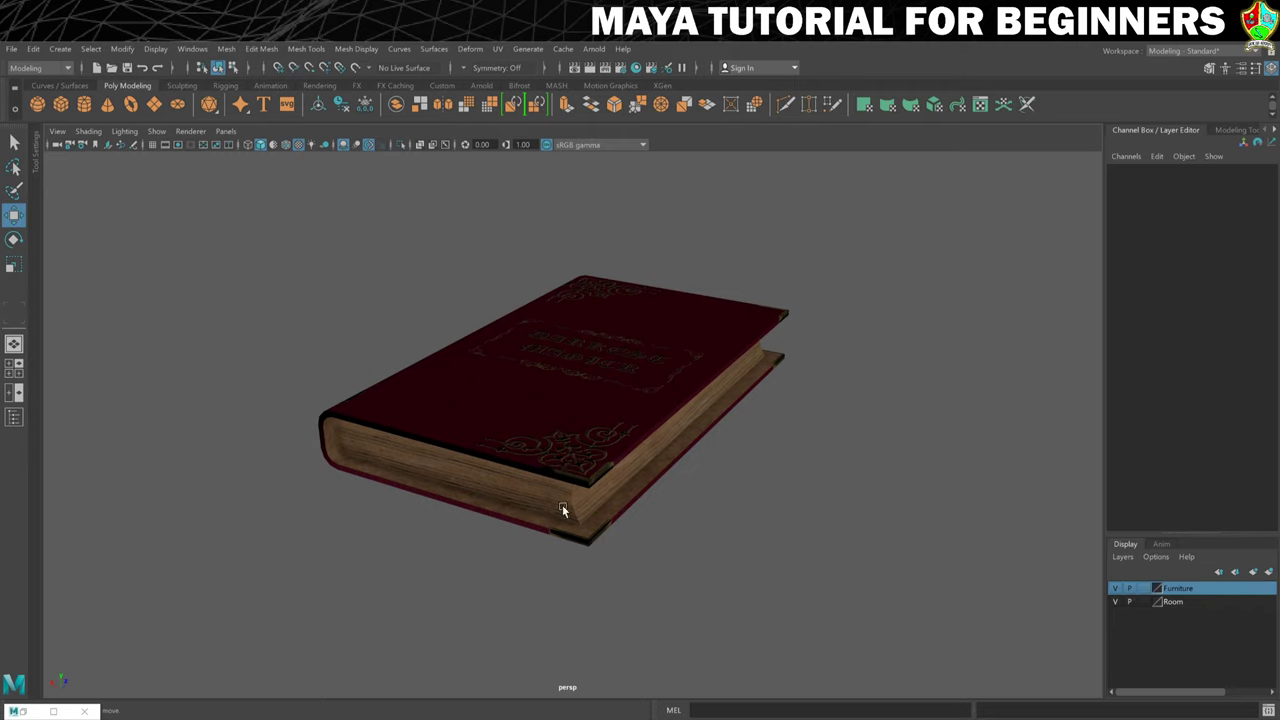
- Switch the perspective view's renderer to Arnold and briefly run a test render of the isolated book
left_click(190, 131)
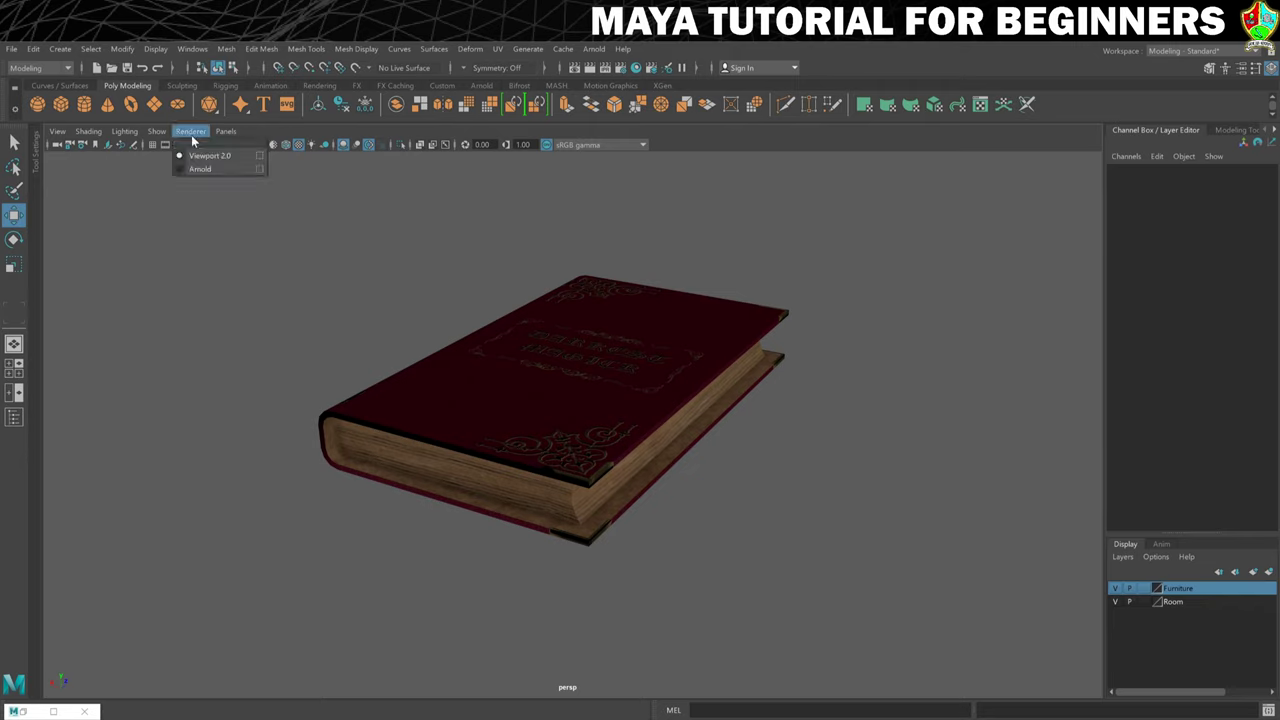
left_click(198, 169)
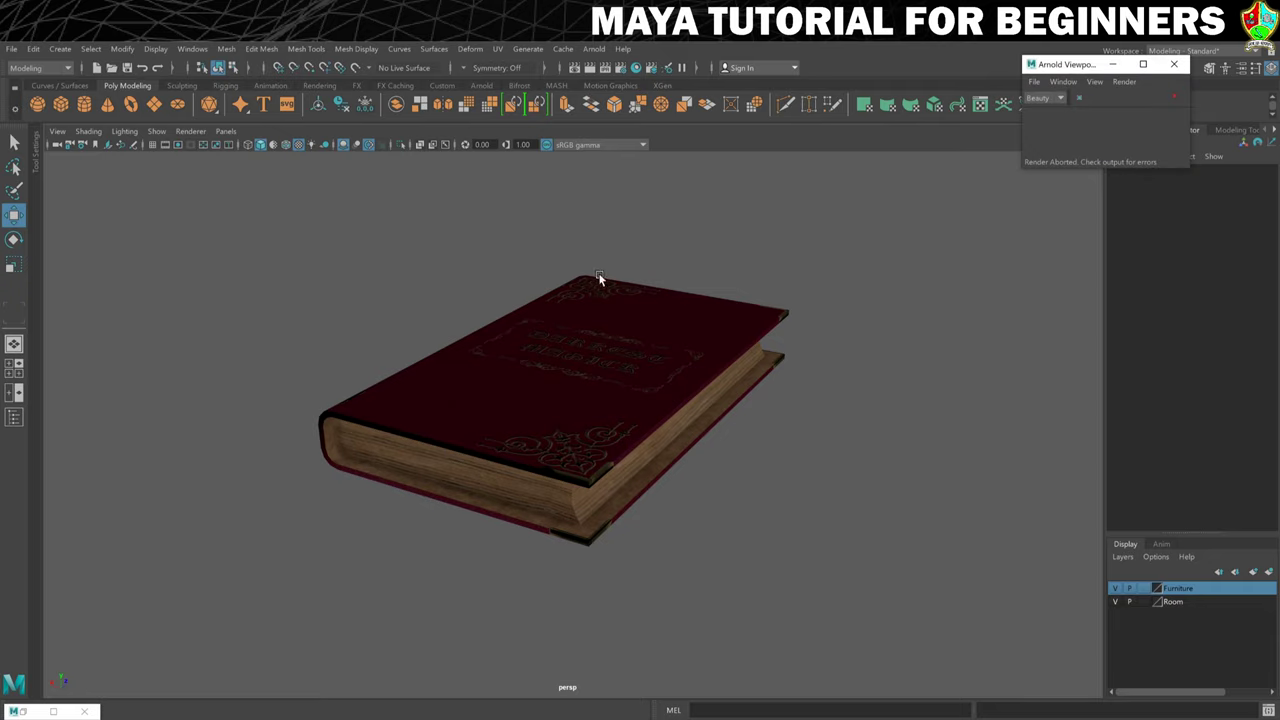
left_click(1175, 97)
left_click(1176, 98)
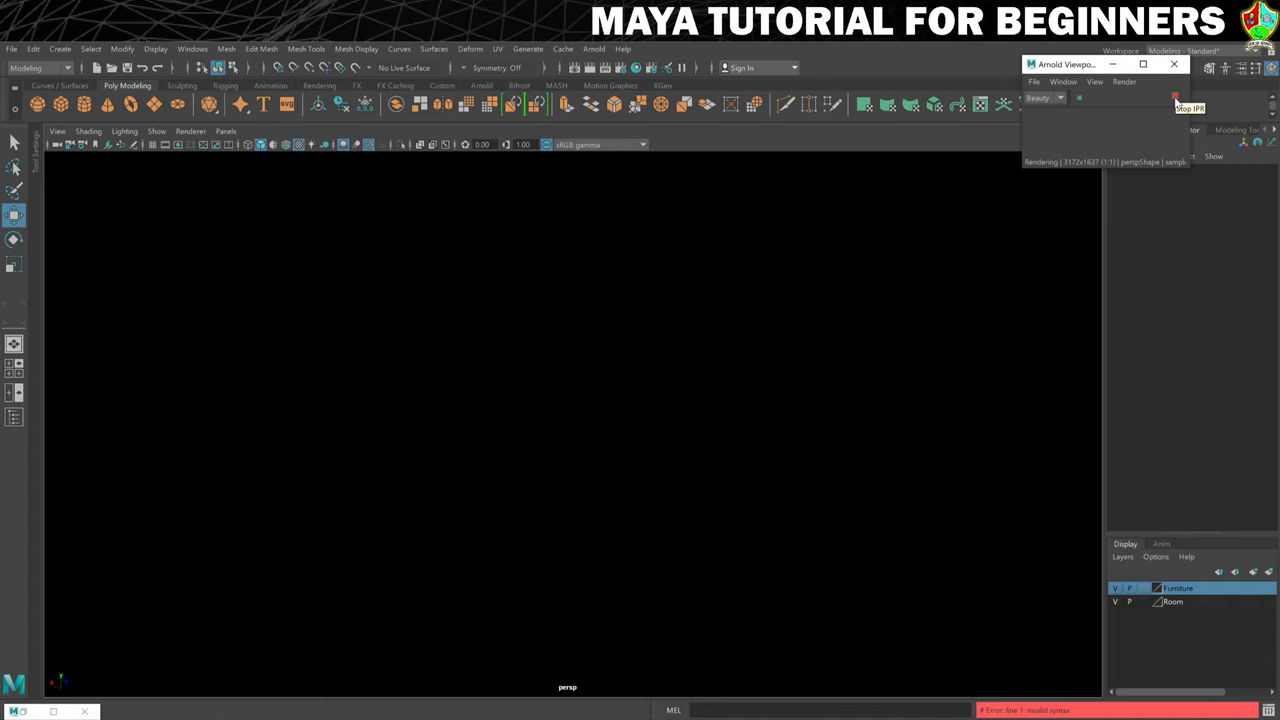
left_click(1176, 99)
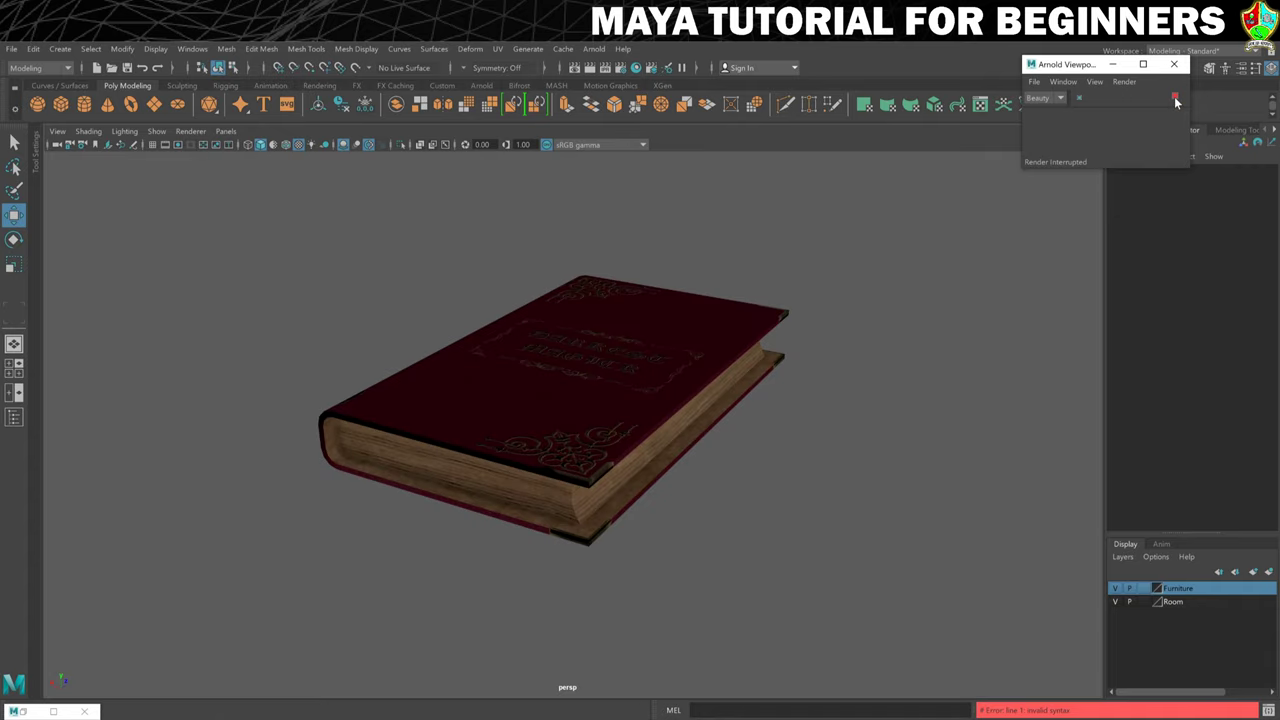
- Show the last hidden scene objects and start the Arnold viewport render of the book in the room
left_click(156, 49)
mouse_move(200, 133)
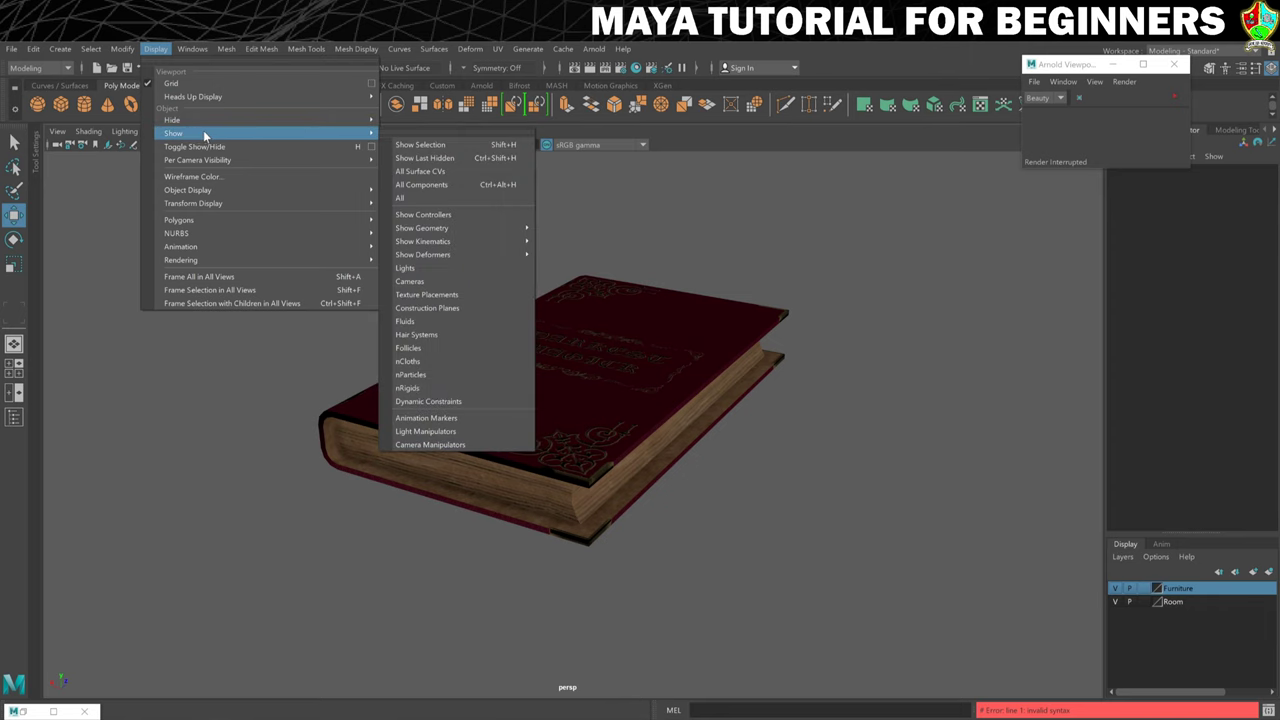
left_click(424, 158)
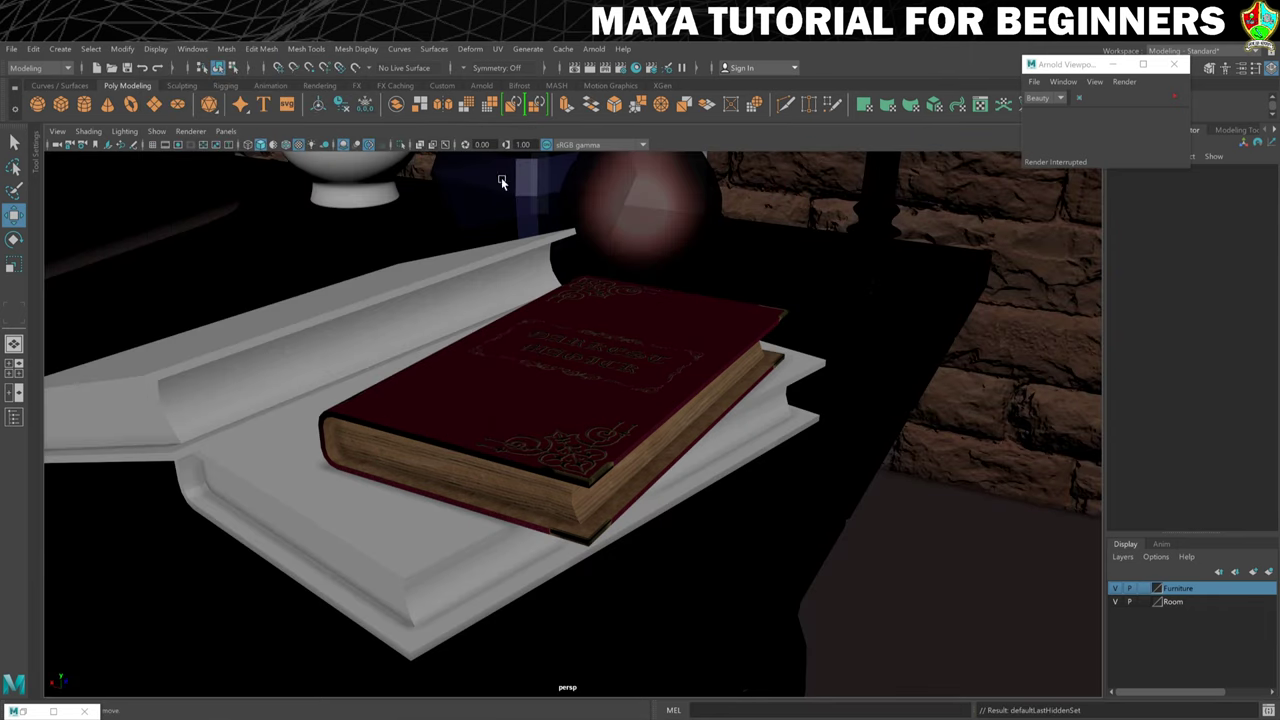
left_click(1176, 98)
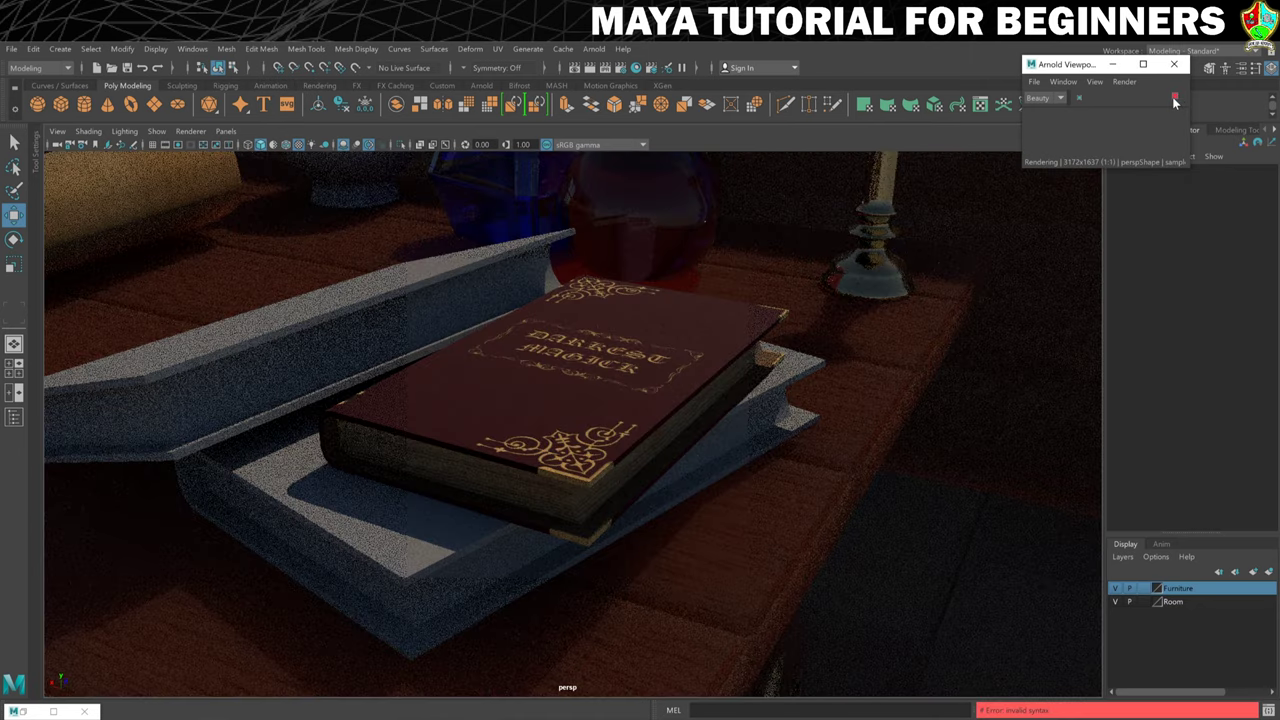